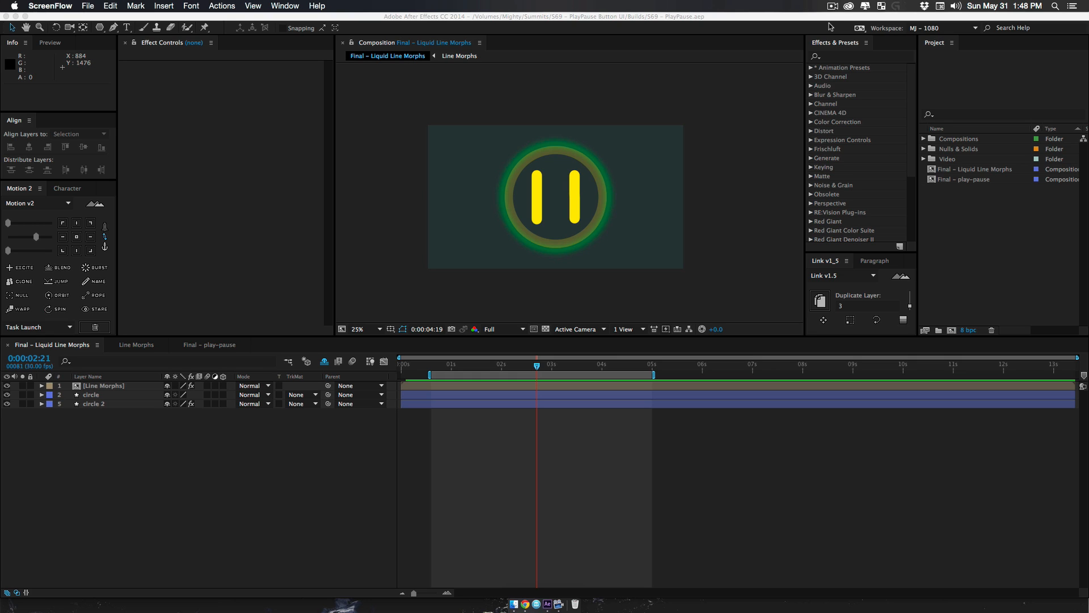
# Preview the Final – Liquid Line Morphs composition and the Final – play-pause composition
pyautogui.press('0')
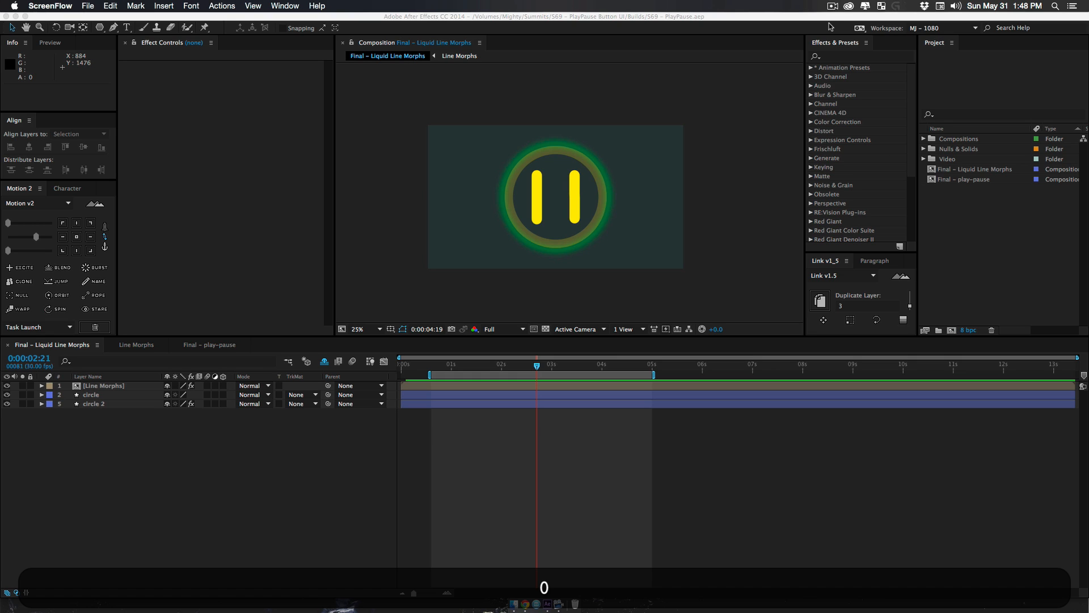
pyautogui.click(350, 498)
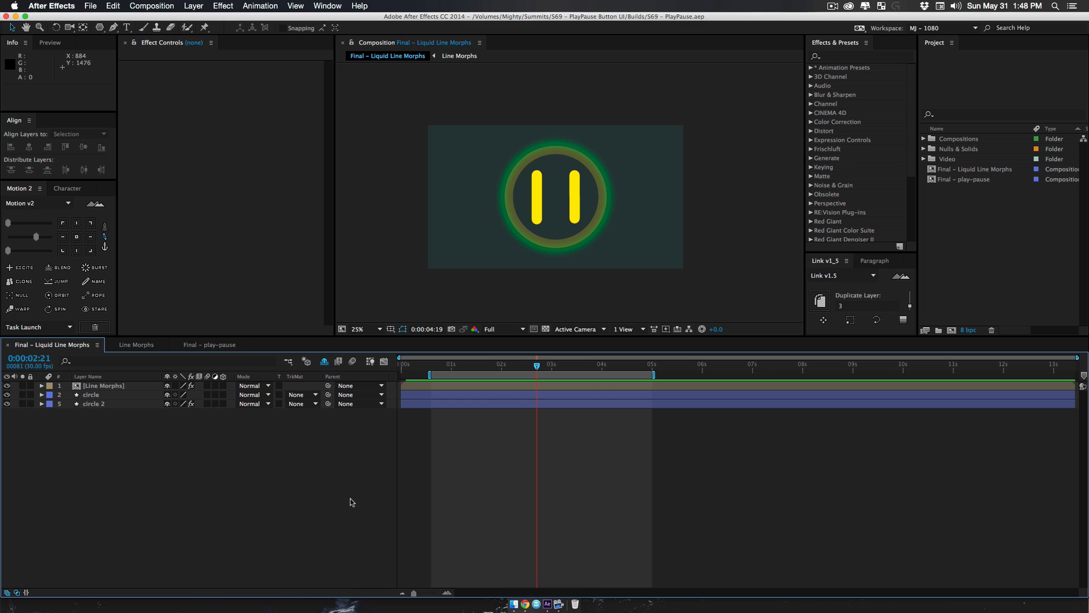
pyautogui.press('0')
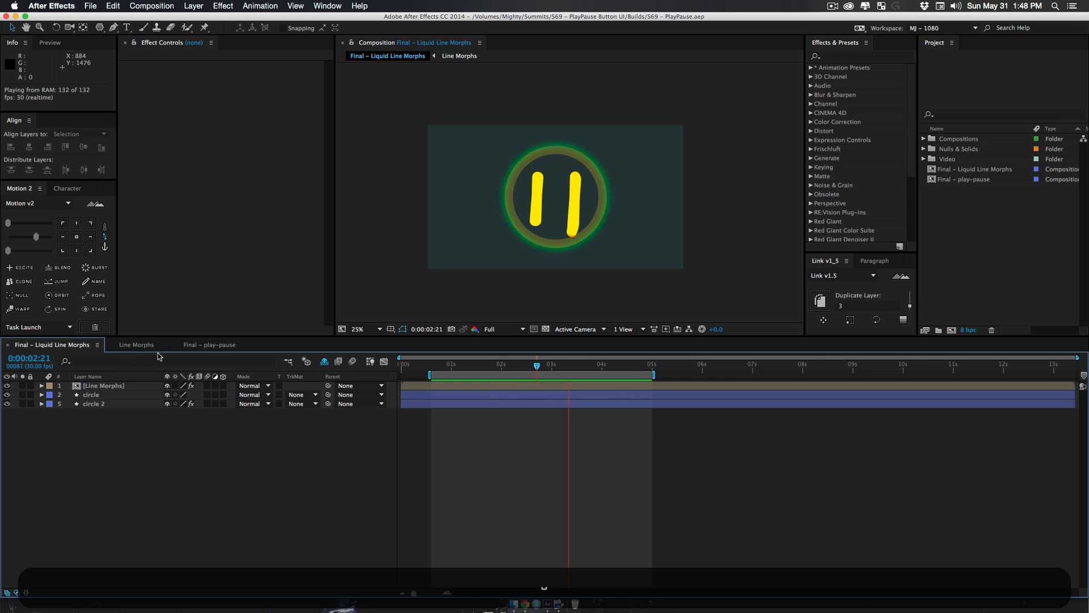
pyautogui.click(200, 347)
pyautogui.press('KP_0')
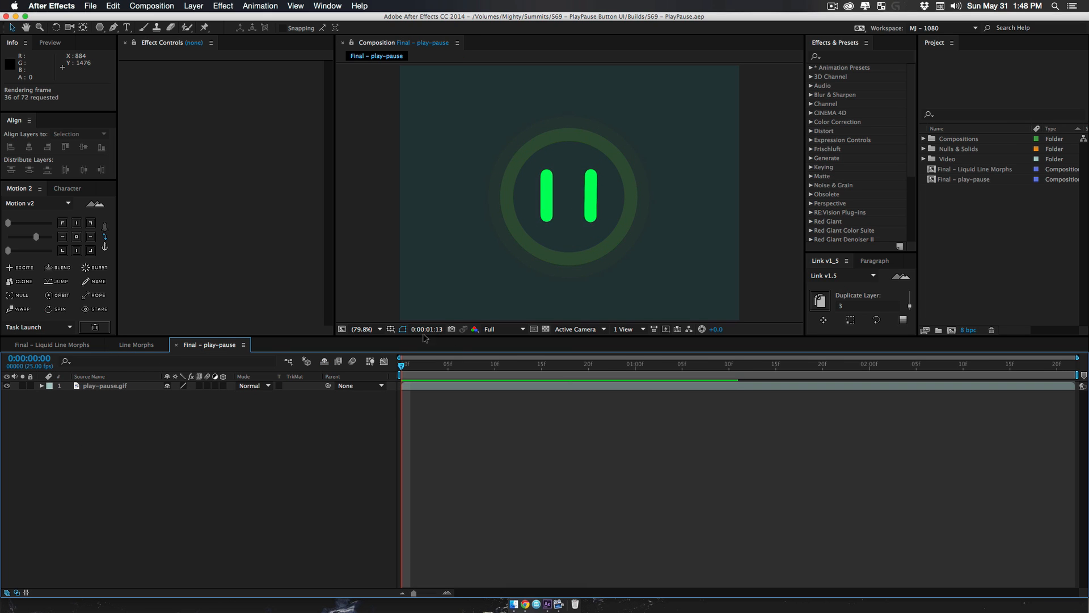
# Switch to Chrome to view the Play & Pause Animation and PlayPause Rebound shots on Dribbble, and return to After Effects
pyautogui.click(525, 604)
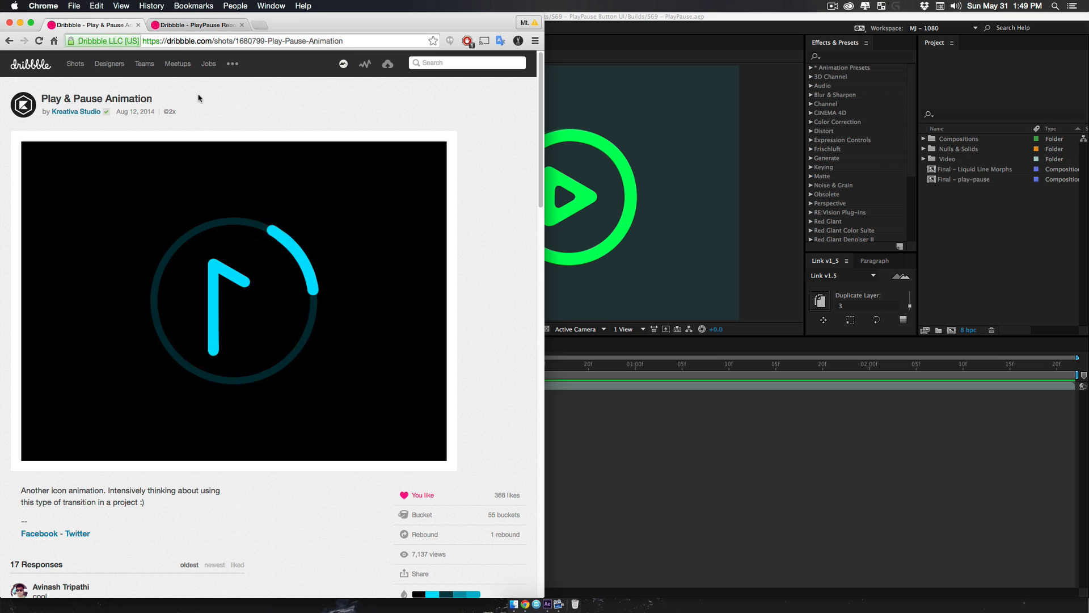
pyautogui.click(225, 25)
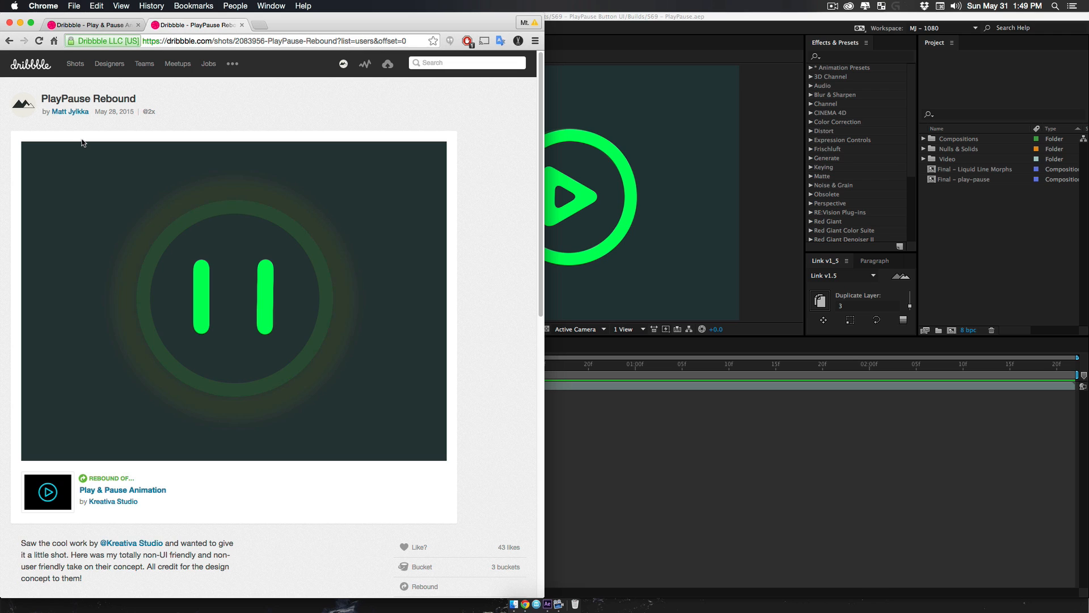
pyautogui.click(785, 488)
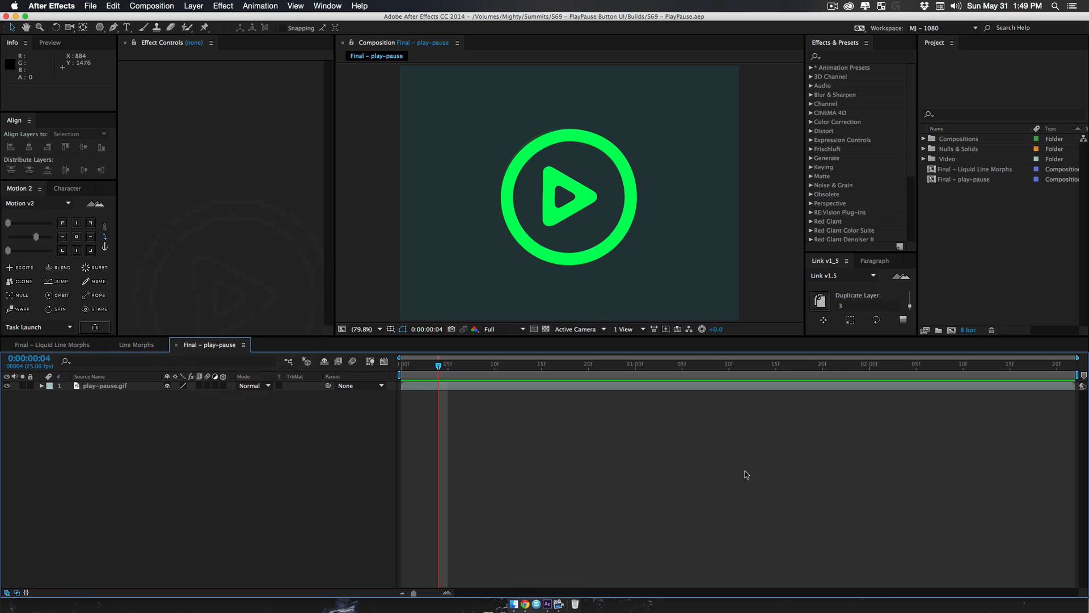
# Create a new 1920 x 1080 composition at 30 fps
pyautogui.press('super+n')
pyautogui.press('Return')
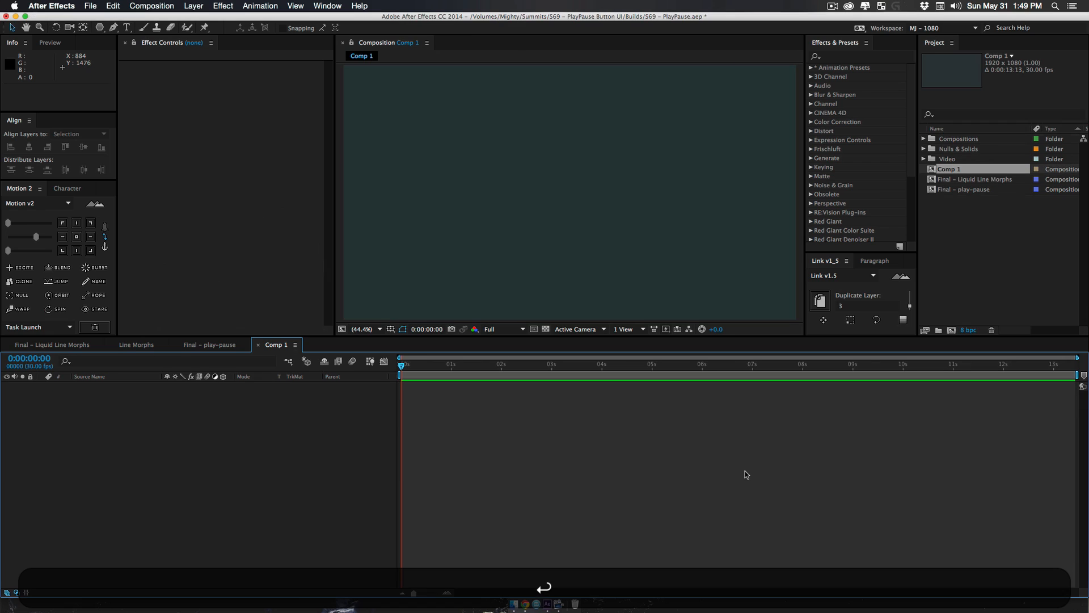
pyautogui.press('z')
pyautogui.keyDown('alt'); pyautogui.click(569, 215); pyautogui.keyUp('alt')
pyautogui.moveTo(553, 205); pyautogui.dragTo(516, 177)
pyautogui.keyDown('shift'); pyautogui.click(516, 181); pyautogui.keyUp('shift')
pyautogui.hotkey('shift', '/')
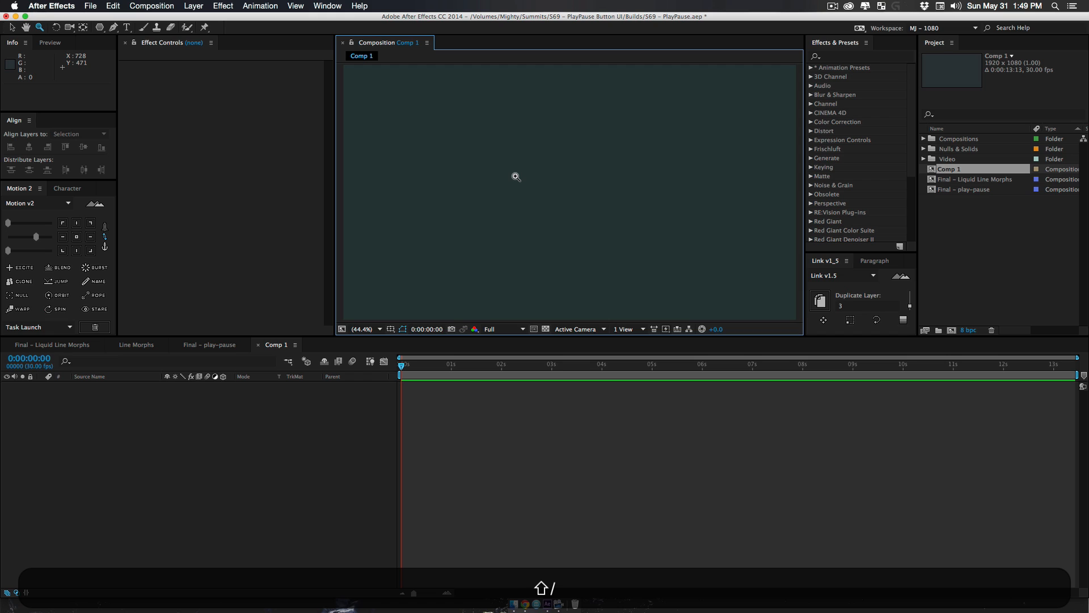
pyautogui.press('v')
pyautogui.click(131, 492)
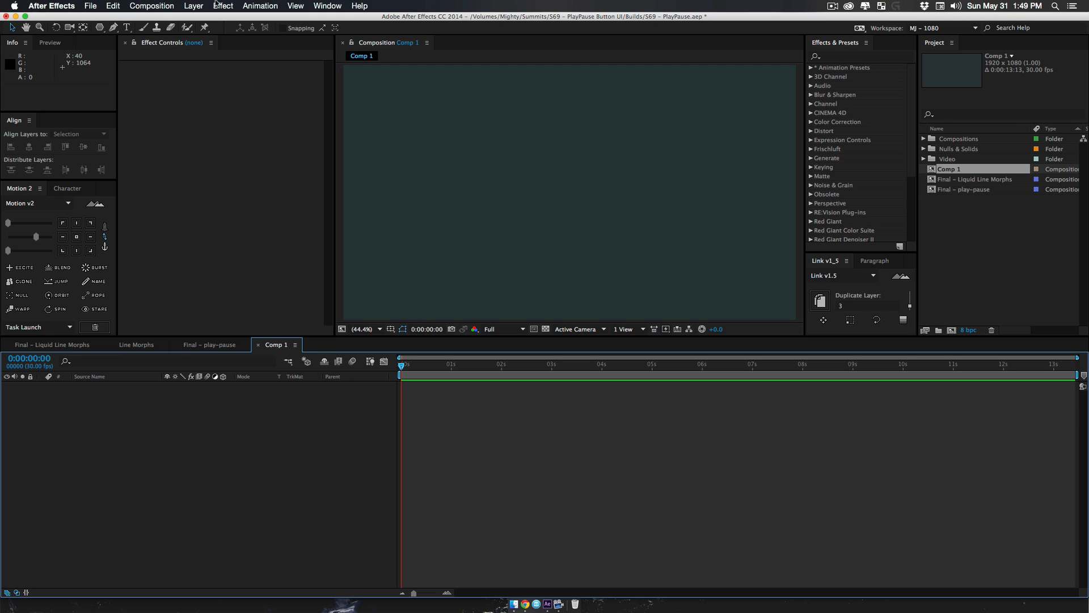
# Draw a square with a yellow stroke and no fill near the middle of the composition using the Rectangle tool
pyautogui.click(100, 28)
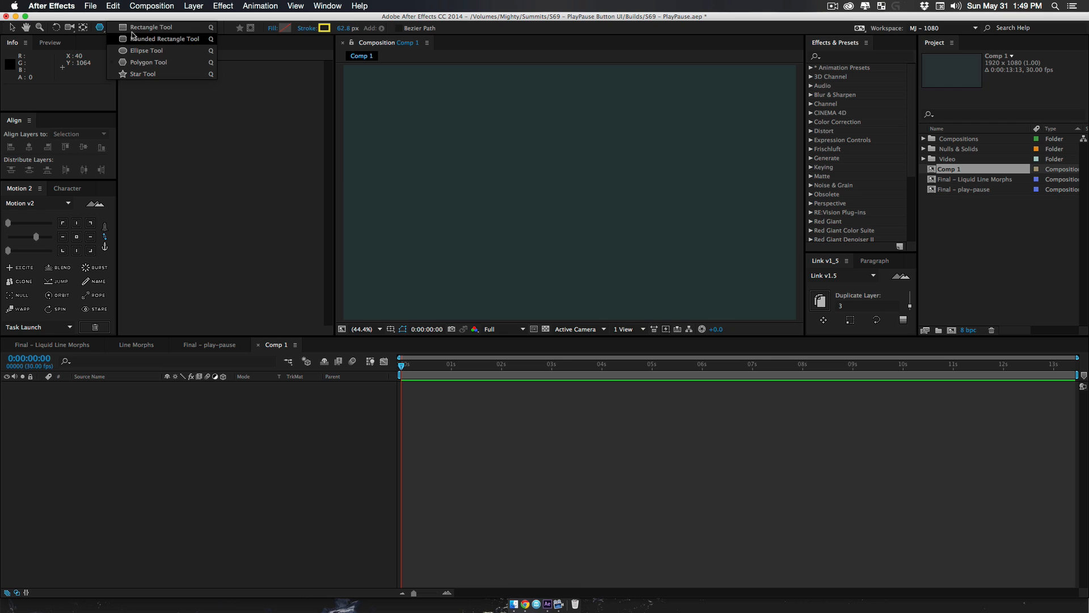
pyautogui.hotkey('alt', 'z')
pyautogui.keyDown('alt'); pyautogui.click(586, 180); pyautogui.keyUp('alt')
pyautogui.press('v')
pyautogui.press('w')
pyautogui.press('q')
pyautogui.moveTo(503, 149); pyautogui.dragTo(600, 219)
# Centre the square layer horizontally and vertically in the composition
pyautogui.click(101, 386)
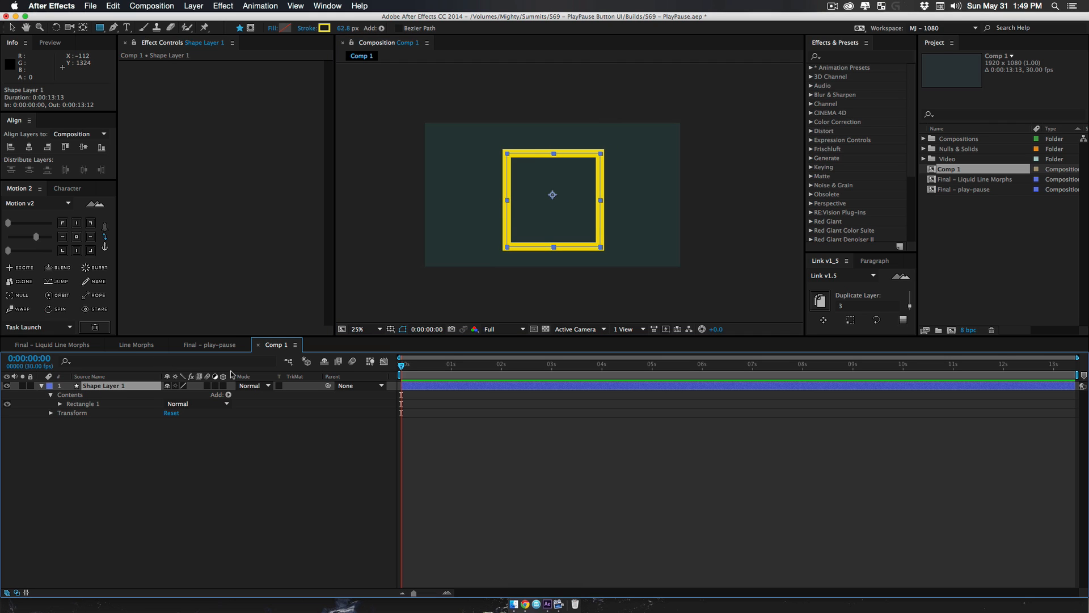
pyautogui.click(29, 147)
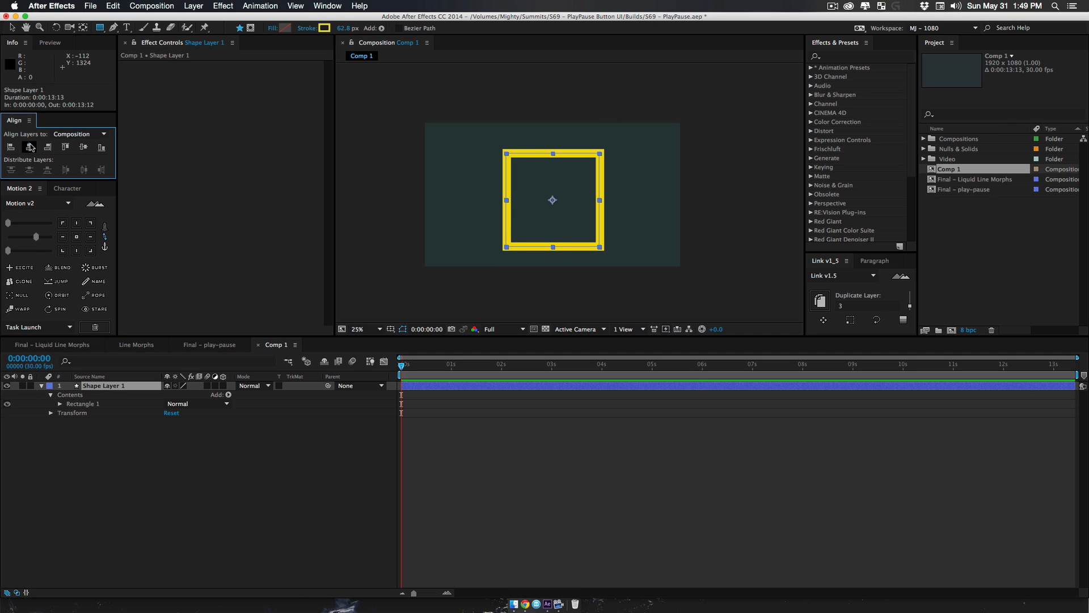
pyautogui.click(84, 147)
# Duplicate the square layer and scale the copy to 51%
pyautogui.press('super+d')
pyautogui.press('s')
pyautogui.moveTo(178, 395); pyautogui.dragTo(156, 396)
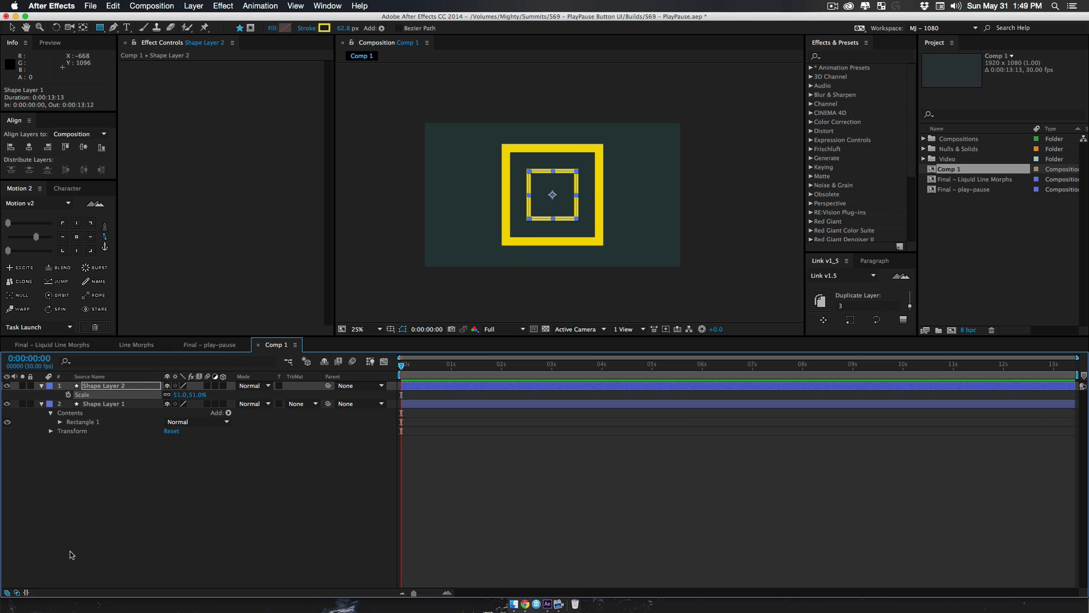
pyautogui.click(115, 518)
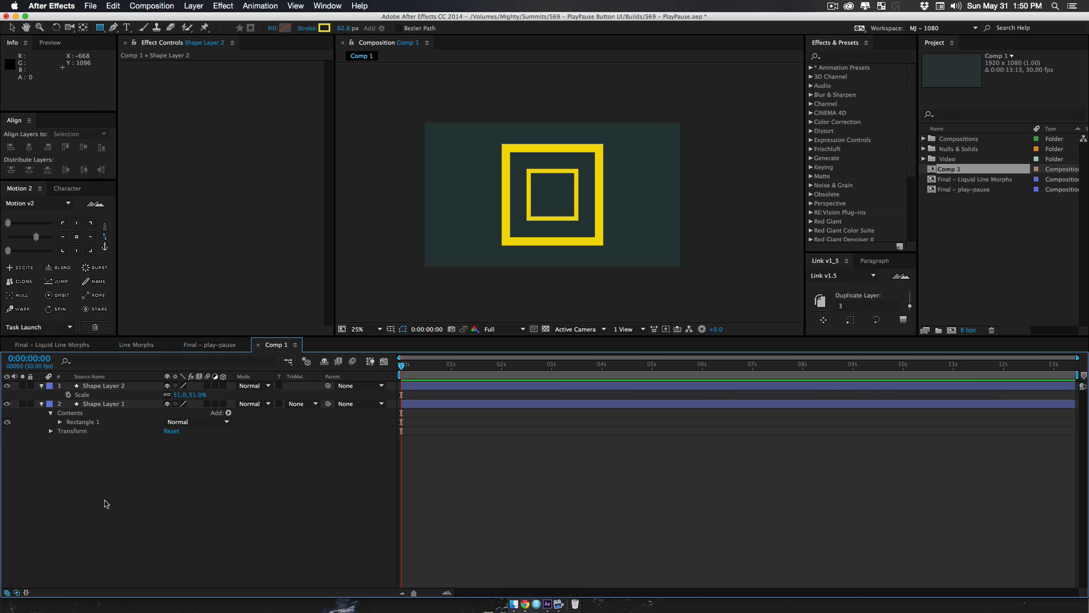
# Set the opacity of both square layers to 13%
pyautogui.click(97, 404)
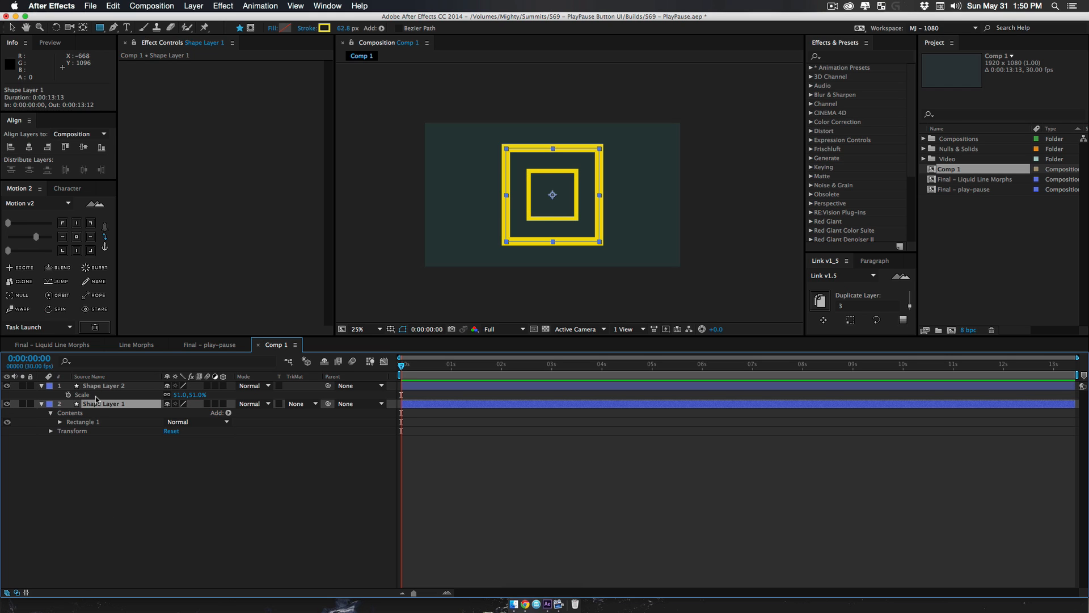
pyautogui.keyDown('shift'); pyautogui.click(97, 386); pyautogui.keyUp('shift')
pyautogui.press('shift+super+t')
pyautogui.moveTo(175, 400); pyautogui.dragTo(129, 439)
pyautogui.click(129, 439)
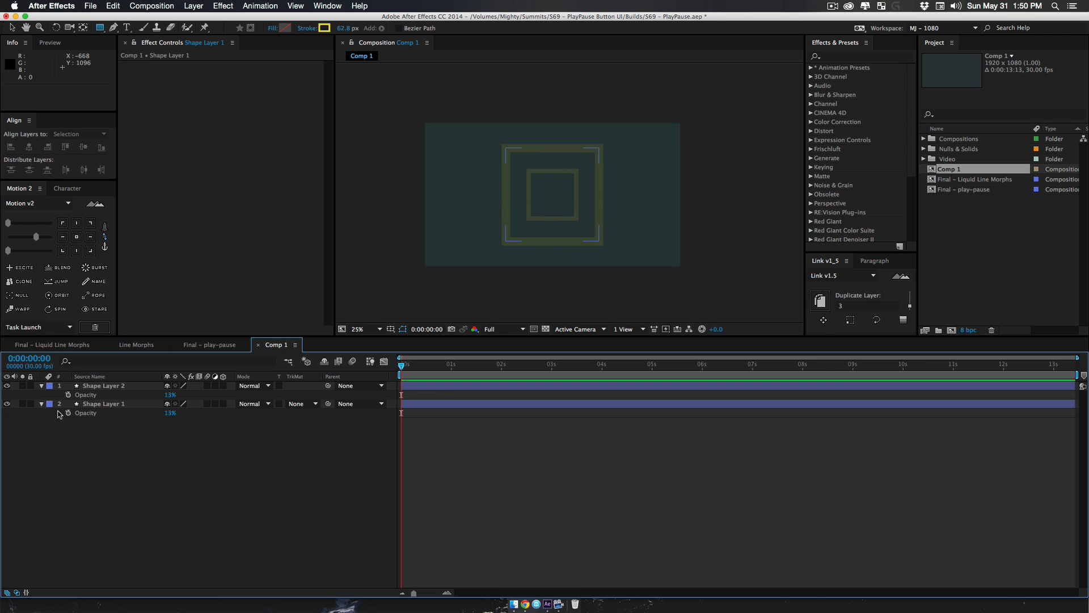
# Mark both square layers as shy and hide shy layers in the timeline
pyautogui.click(33, 397)
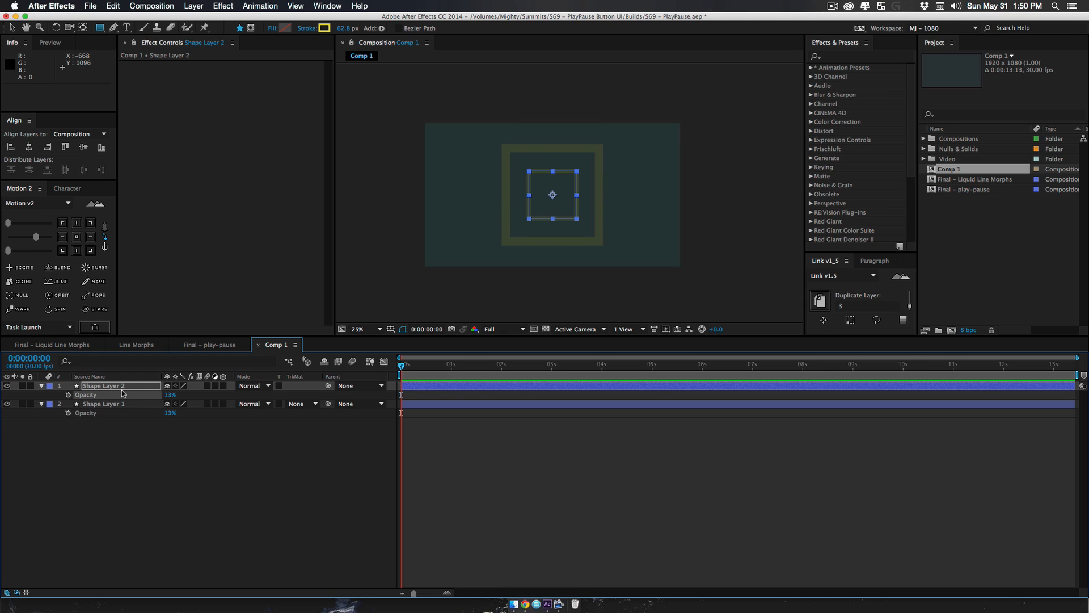
pyautogui.moveTo(166, 386); pyautogui.dragTo(167, 403)
pyautogui.press('F2')
pyautogui.click(324, 361)
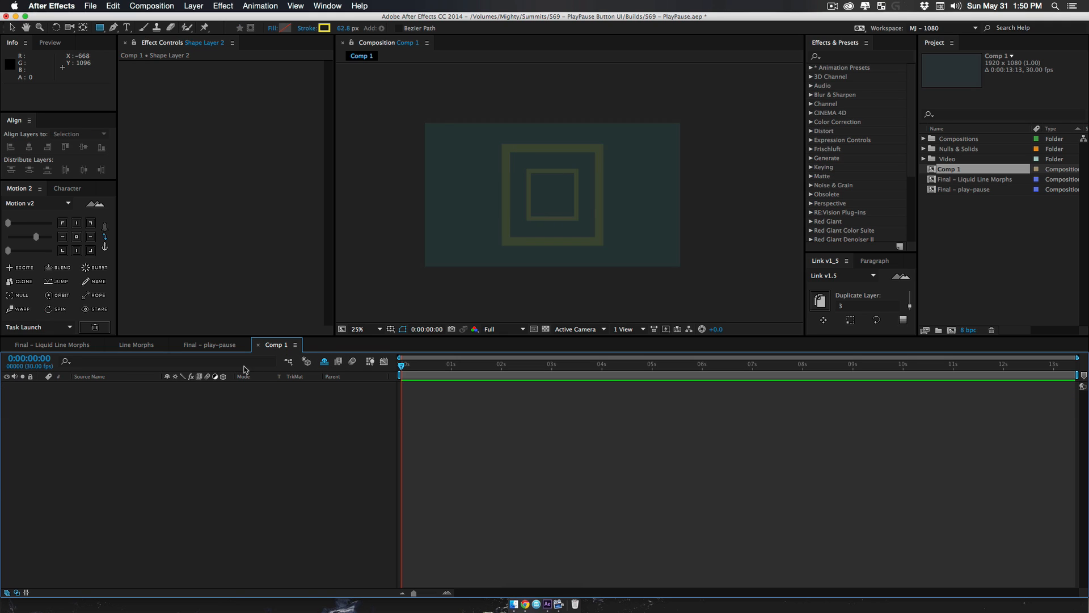
# Draw a circle about 700 px in diameter with the Ellipse tool, fitted to the outer square guide
pyautogui.press('z')
pyautogui.click(557, 189)
pyautogui.press('space')
pyautogui.moveTo(557, 192); pyautogui.dragTo(554, 178)
pyautogui.press('v')
pyautogui.moveTo(99, 27); pyautogui.dragTo(142, 49)
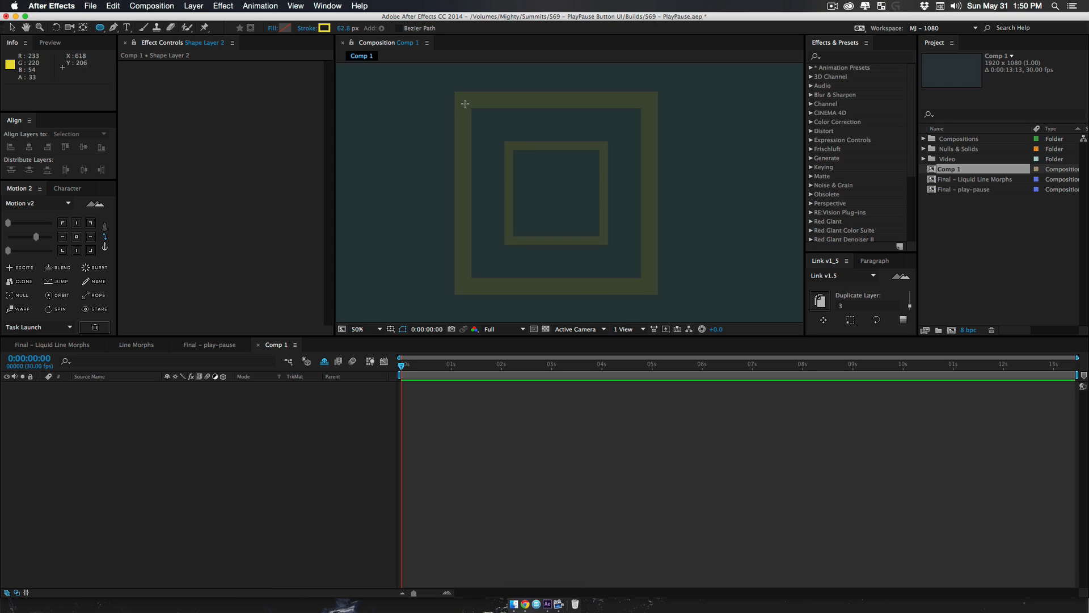
pyautogui.moveTo(464, 100); pyautogui.dragTo(650, 286)
# Change the circle's stroke colour to green
pyautogui.click(322, 28)
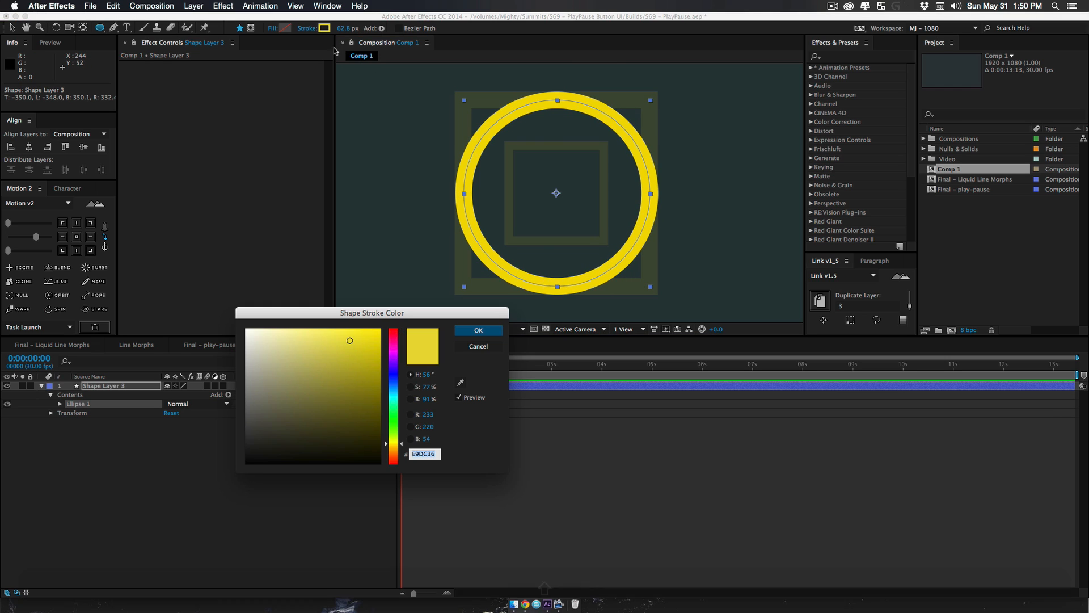
pyautogui.moveTo(392, 437); pyautogui.dragTo(391, 425)
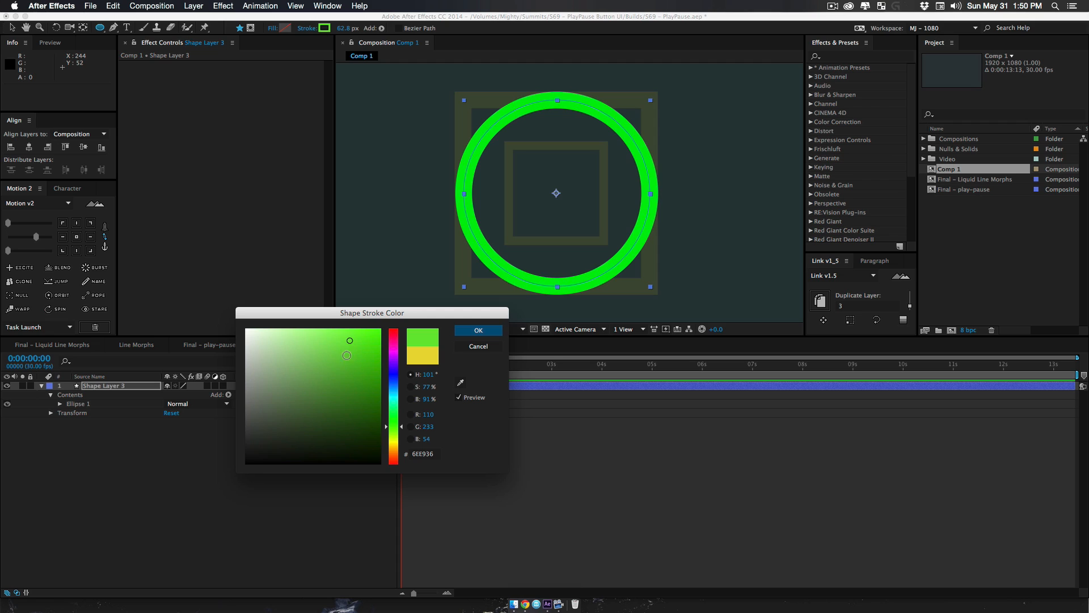
pyautogui.click(477, 330)
# Set the composition's preview resolution to Half
pyautogui.hotkey('alt', 'z')
pyautogui.keyDown('alt'); pyautogui.click(546, 262); pyautogui.keyUp('alt')
pyautogui.press('v')
pyautogui.click(502, 329)
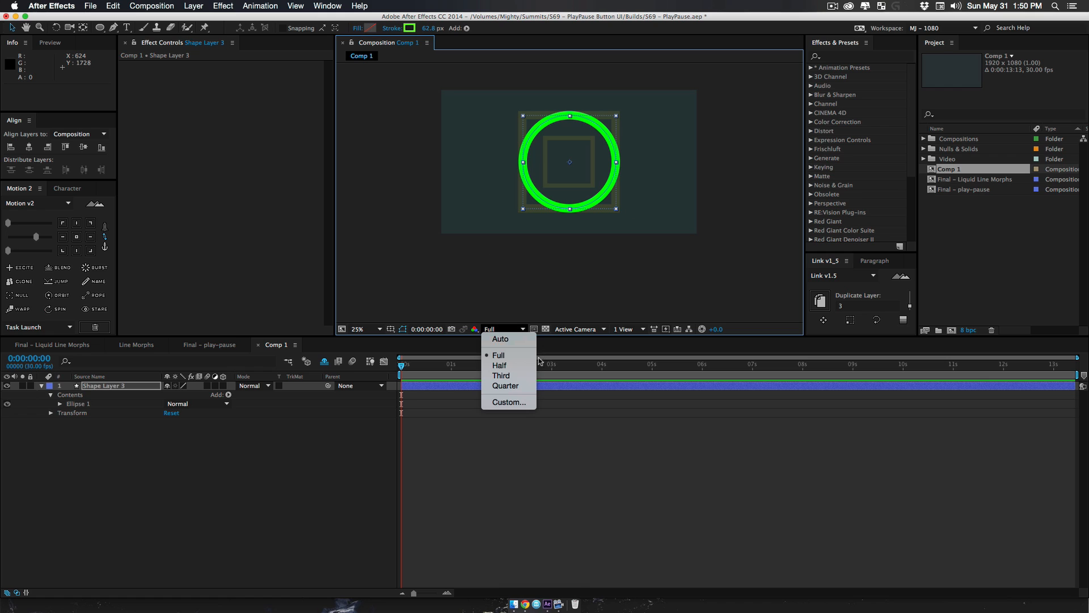
pyautogui.click(499, 366)
pyautogui.press('z')
pyautogui.click(570, 153)
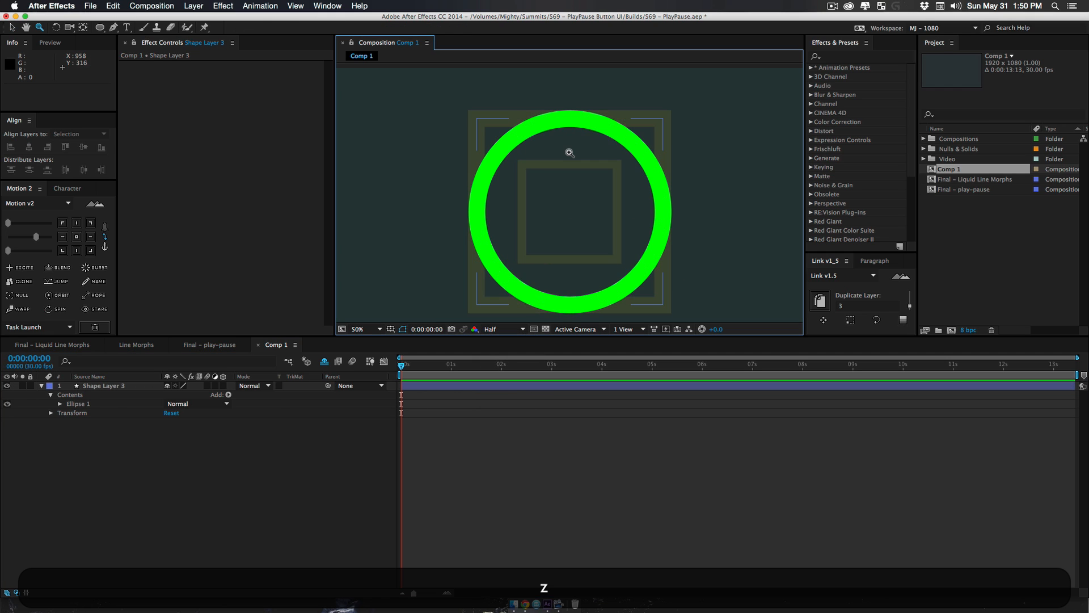
pyautogui.scroll(-3, 570, 152)
pyautogui.press('v')
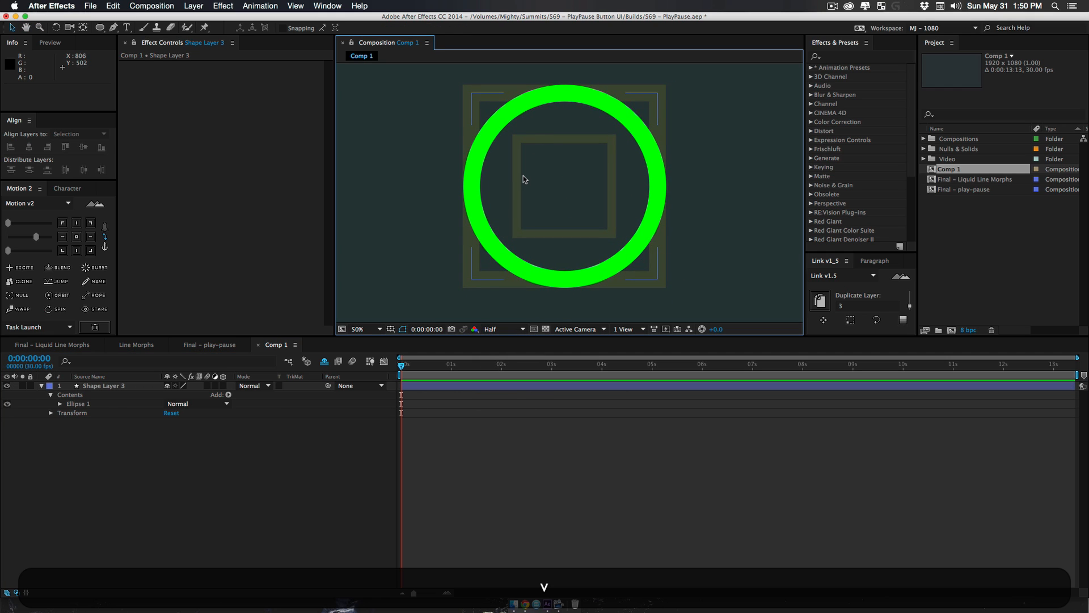
# Rename the circle's shape layer as Circle BG
pyautogui.click(113, 387)
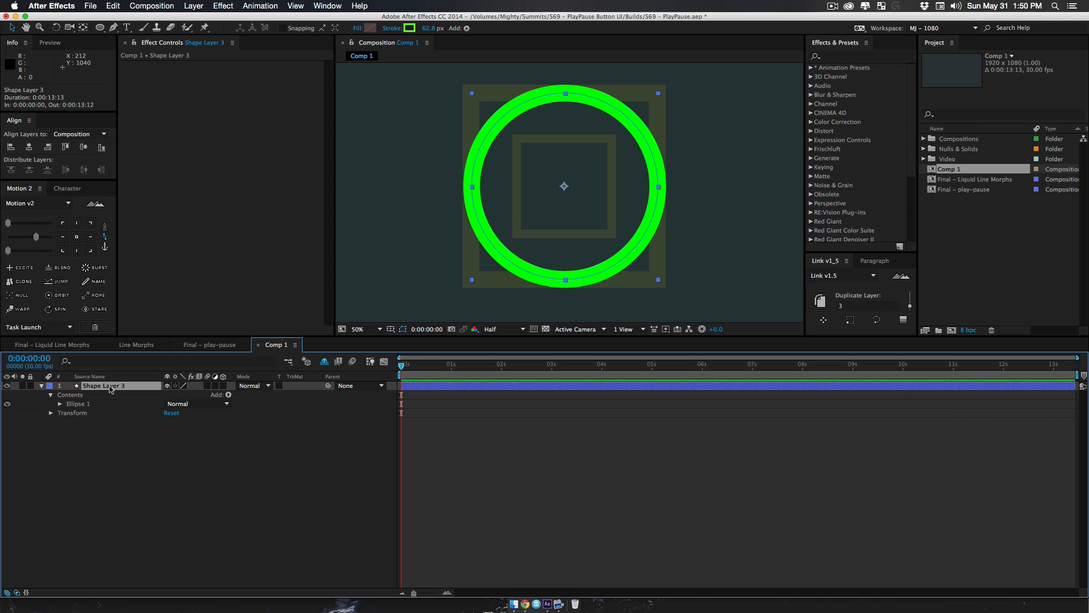
pyautogui.press('Return')
pyautogui.write('Circle BG')
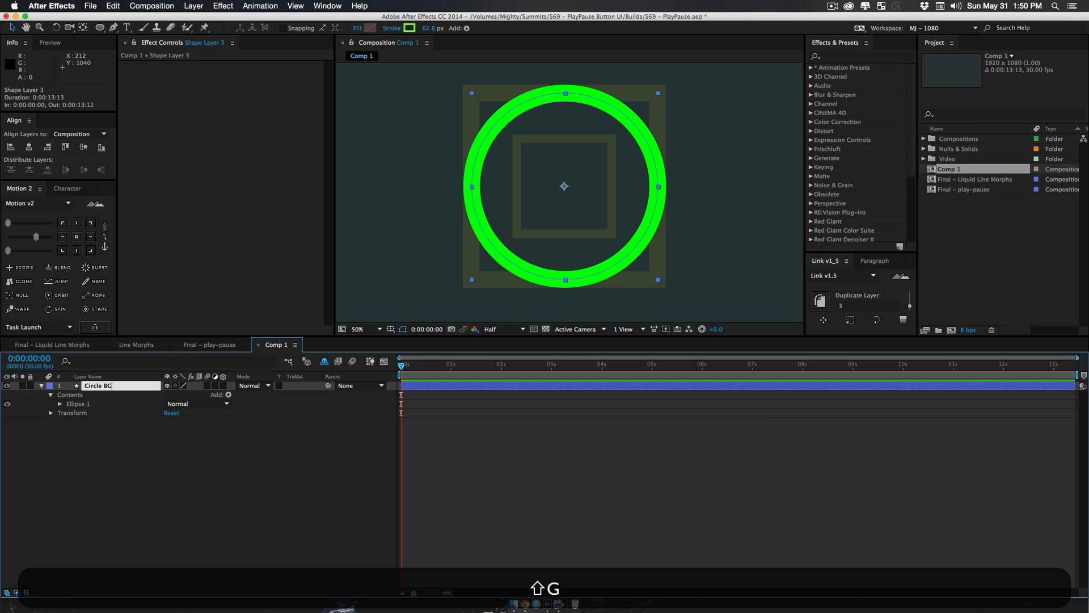
pyautogui.press('Return')
# Duplicate the Circle BG layer as Circle Main and hide the original Circle BG
pyautogui.press('super+d')
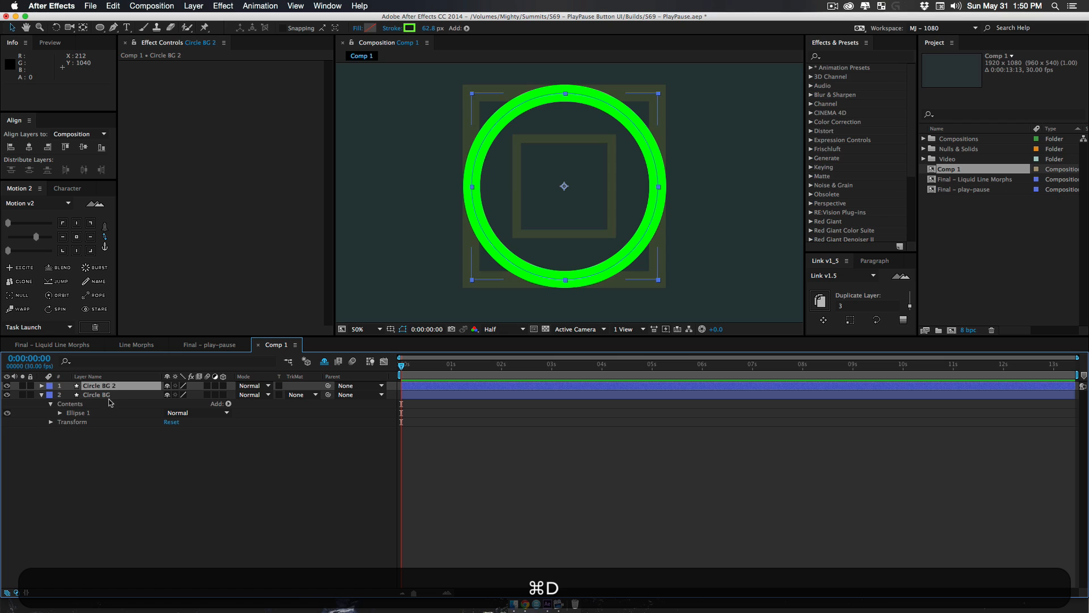
pyautogui.click(107, 402)
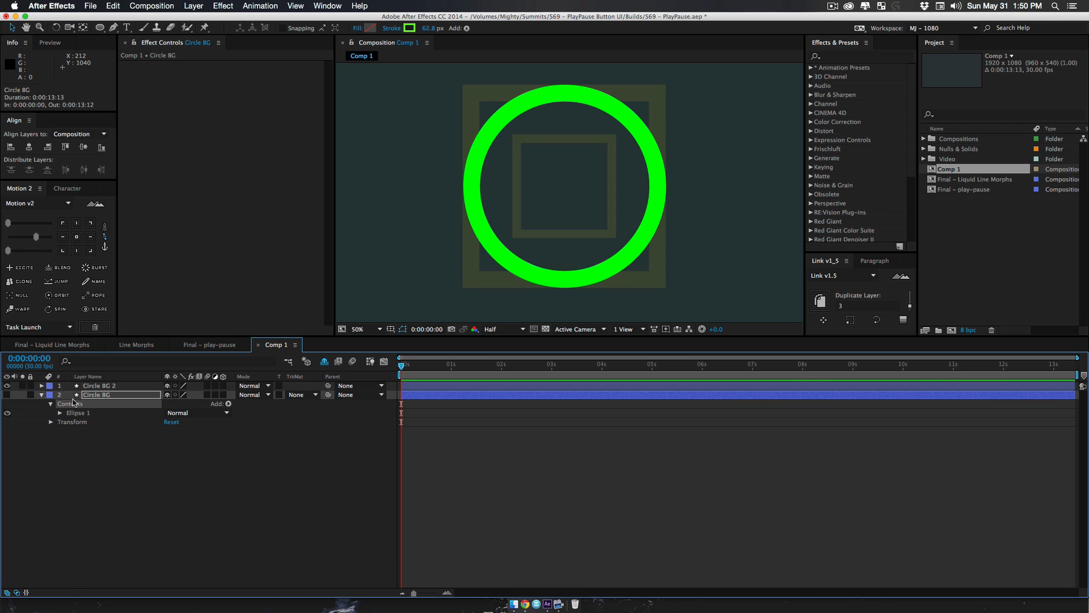
pyautogui.click(114, 385)
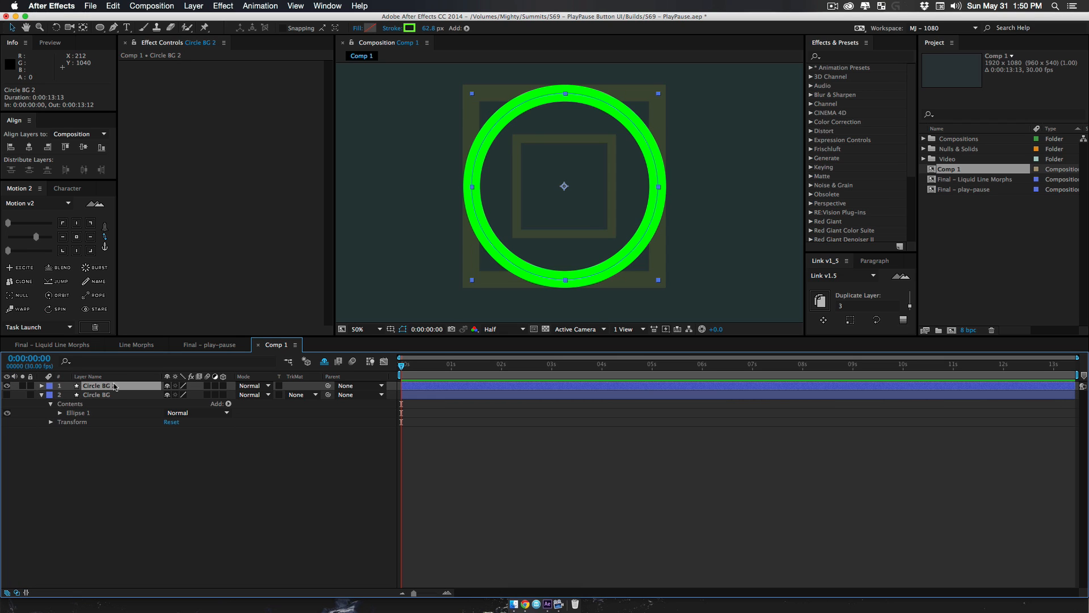
pyautogui.press('Return')
pyautogui.press('shift')
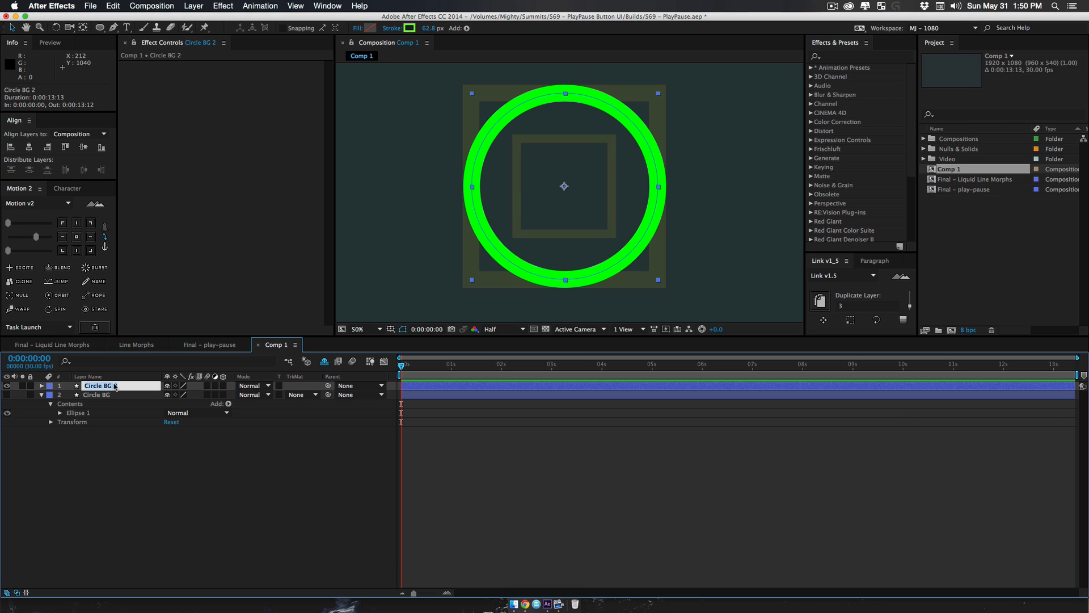
pyautogui.write('Circle Main')
pyautogui.press('Return')
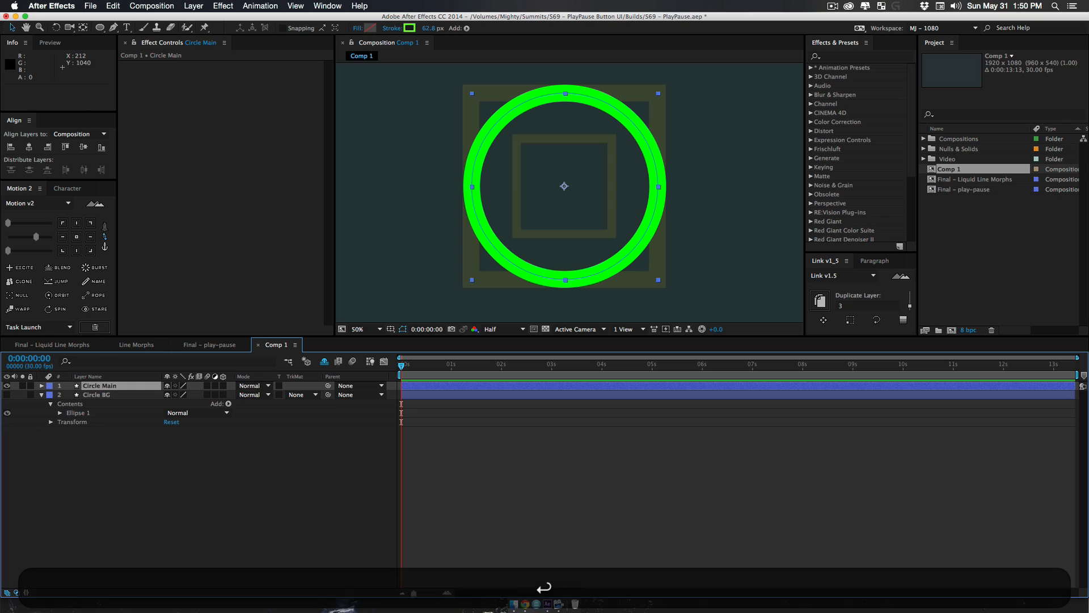
# Draw a pentagon with a green stroke inside the circle using the Polygon tool, fitted to the inner square guide
pyautogui.click(256, 547)
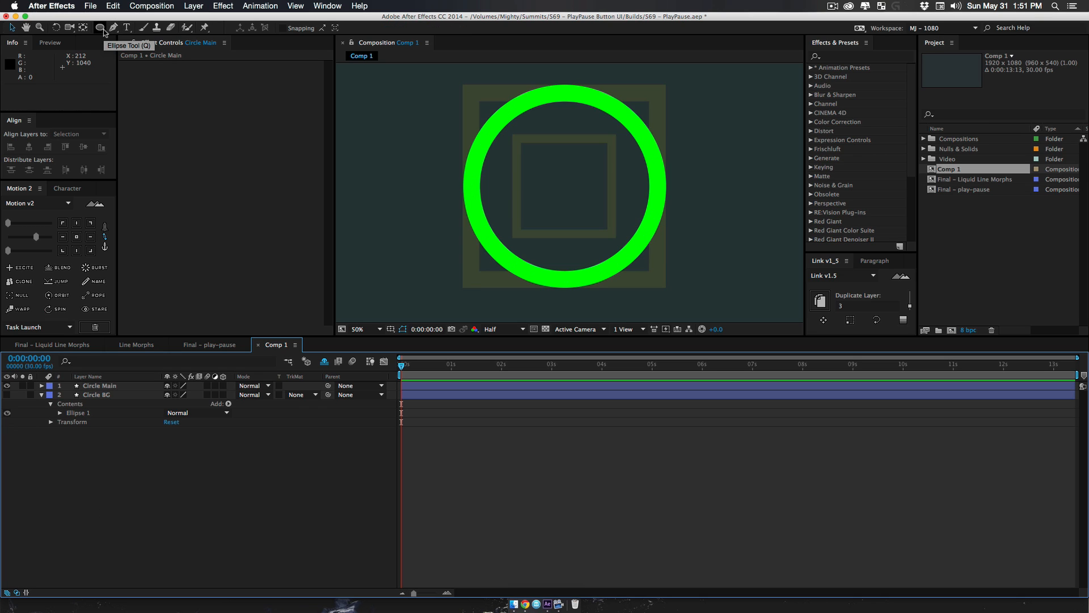
pyautogui.moveTo(104, 33); pyautogui.dragTo(152, 61)
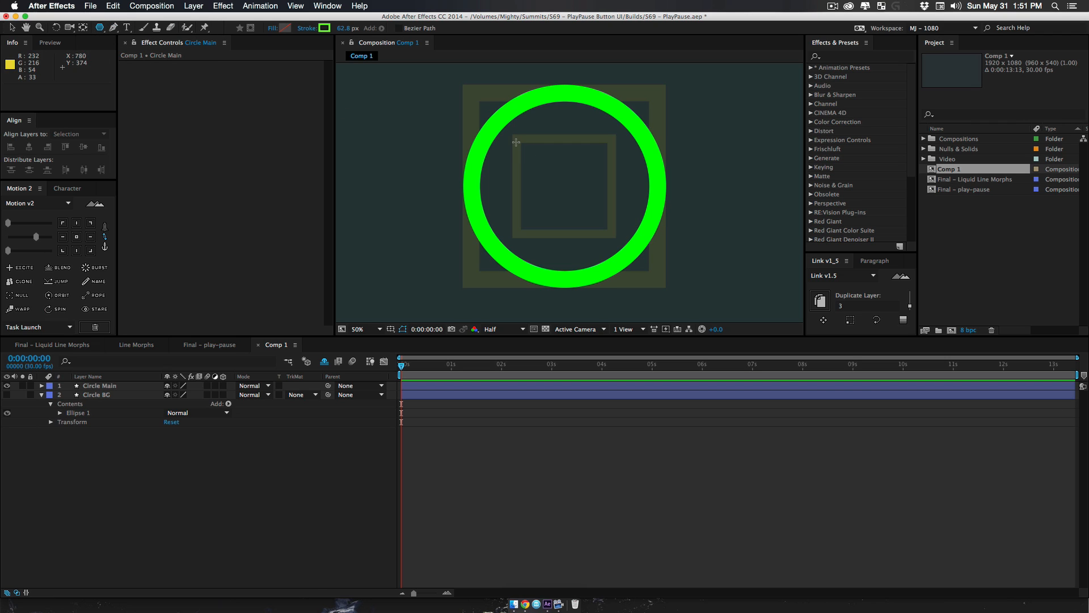
pyautogui.moveTo(518, 140); pyautogui.dragTo(601, 207)
pyautogui.hotkey('shift', 'v')
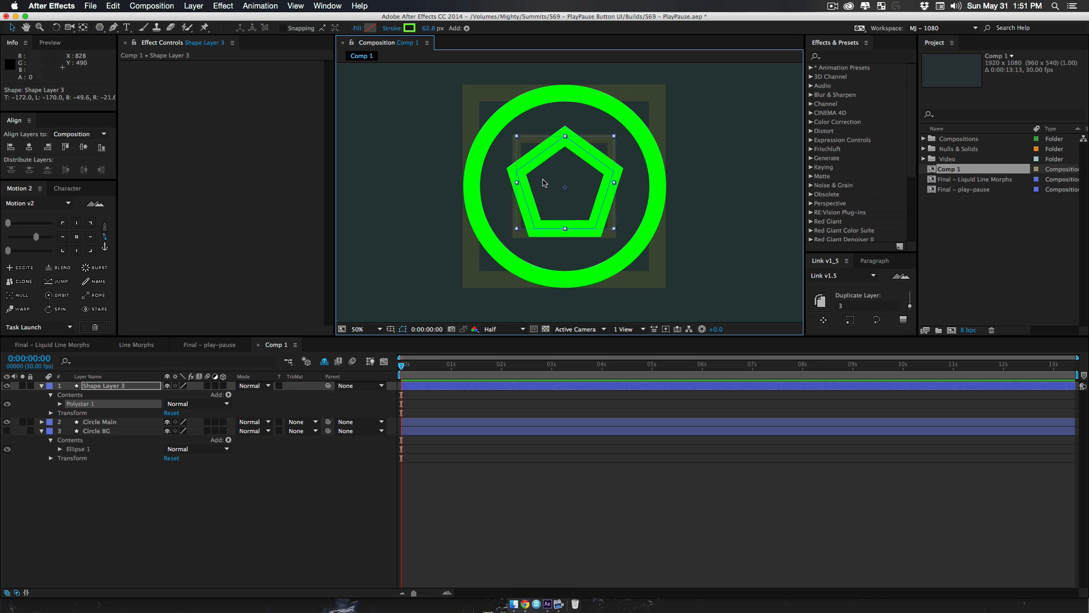
# Centre the pentagon's layer vertically in the composition and set its polygon points to 3
pyautogui.click(120, 386)
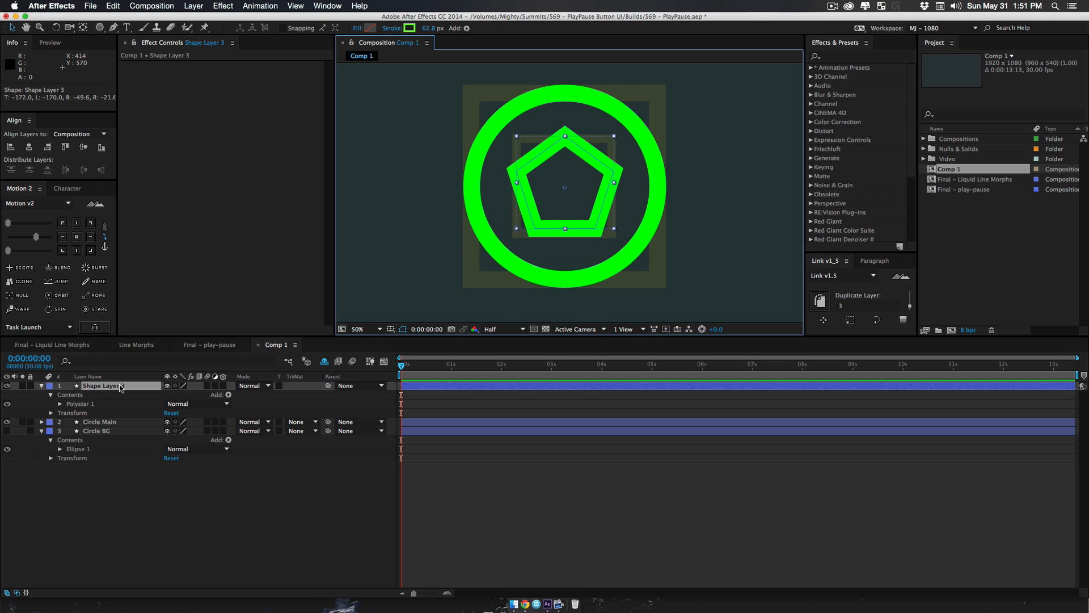
pyautogui.click(84, 148)
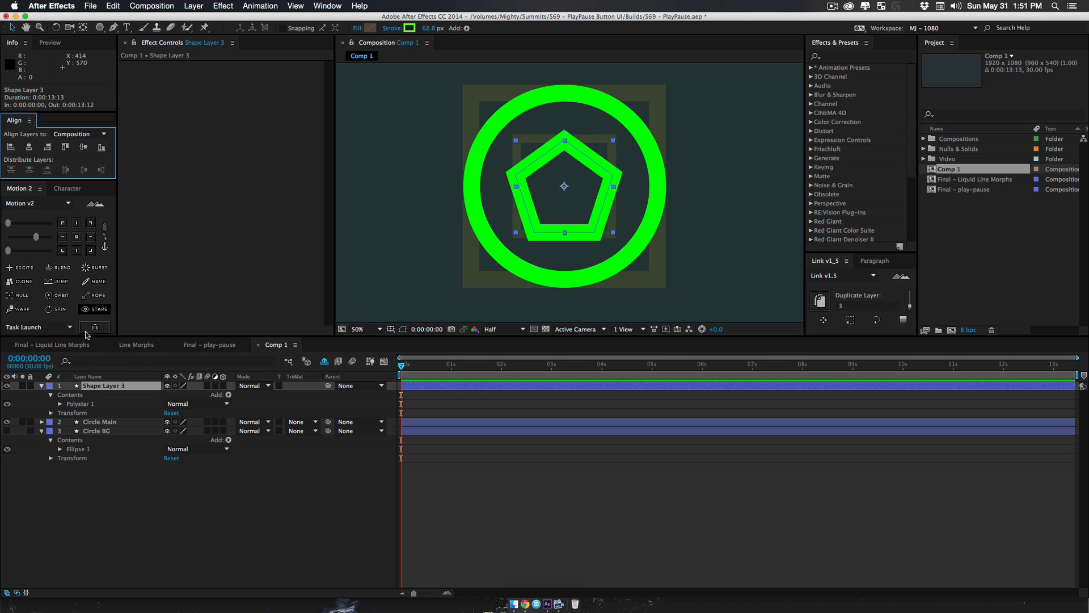
pyautogui.keyDown('super'); pyautogui.click(42, 386); pyautogui.keyUp('super')
pyautogui.keyDown('super'); pyautogui.click(42, 387); pyautogui.keyUp('super')
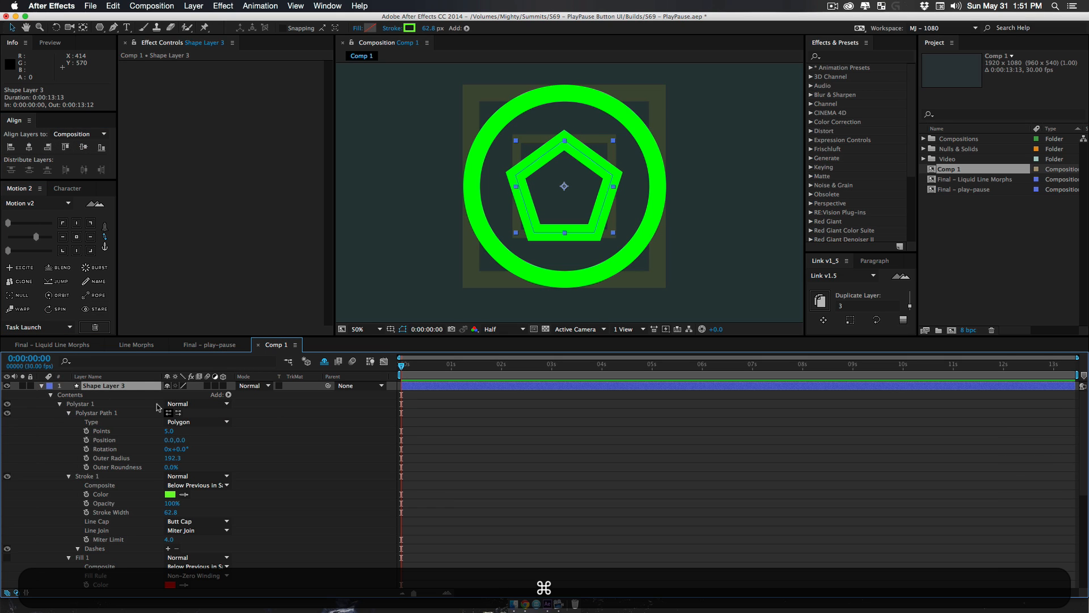
pyautogui.click(168, 432)
pyautogui.write('3')
pyautogui.press('Return')
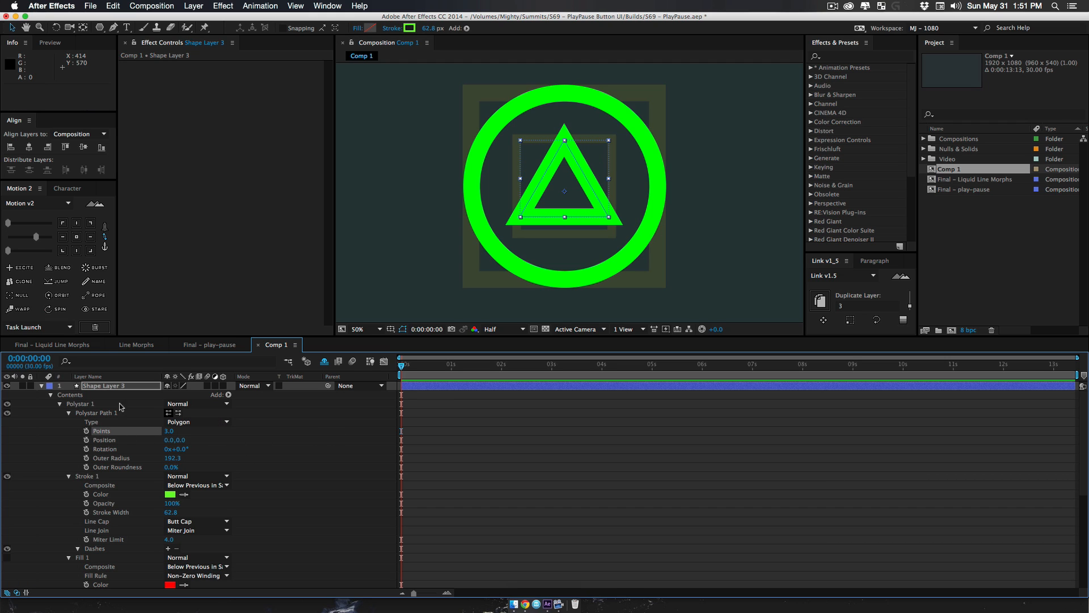
# Rotate the triangle so it points right and reduce its outer radius to about 161
pyautogui.press('w')
pyautogui.moveTo(602, 219); pyautogui.dragTo(536, 233)
pyautogui.press('v')
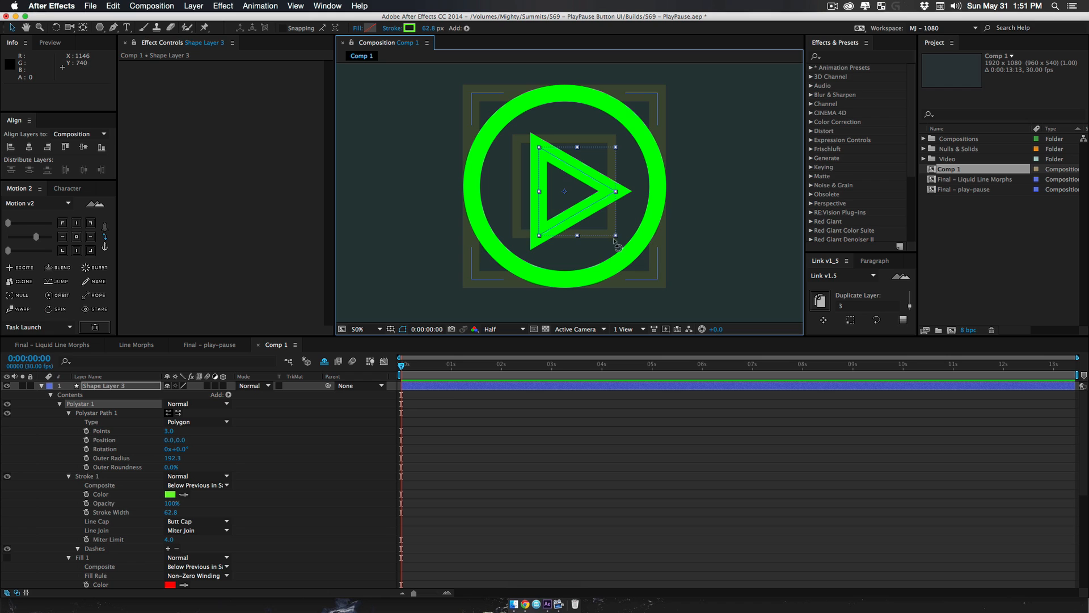
pyautogui.moveTo(604, 228); pyautogui.dragTo(588, 212)
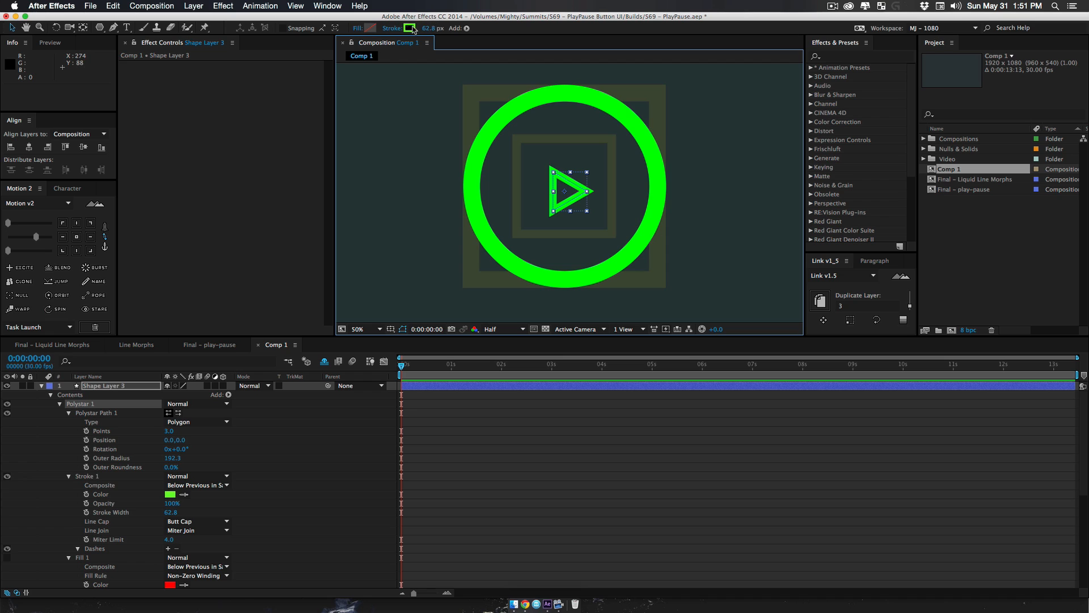
pyautogui.press('super+z')
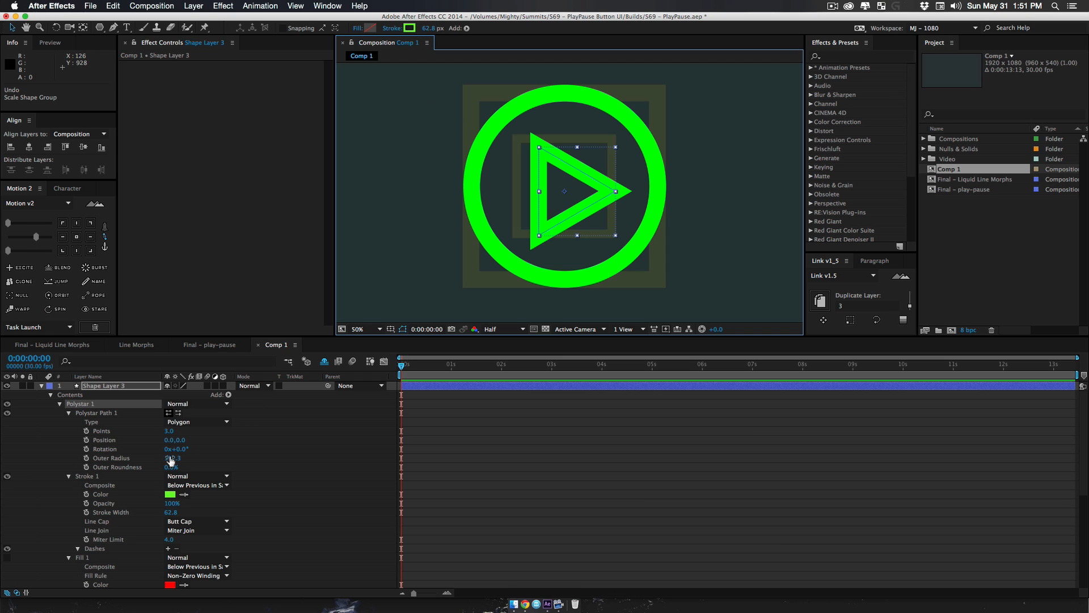
pyautogui.moveTo(173, 461); pyautogui.dragTo(139, 417)
# Rename the triangle's layer as Play Btn and collapse the properties of all layers
pyautogui.click(92, 388)
pyautogui.press('Return')
pyautogui.write('Play Btn')
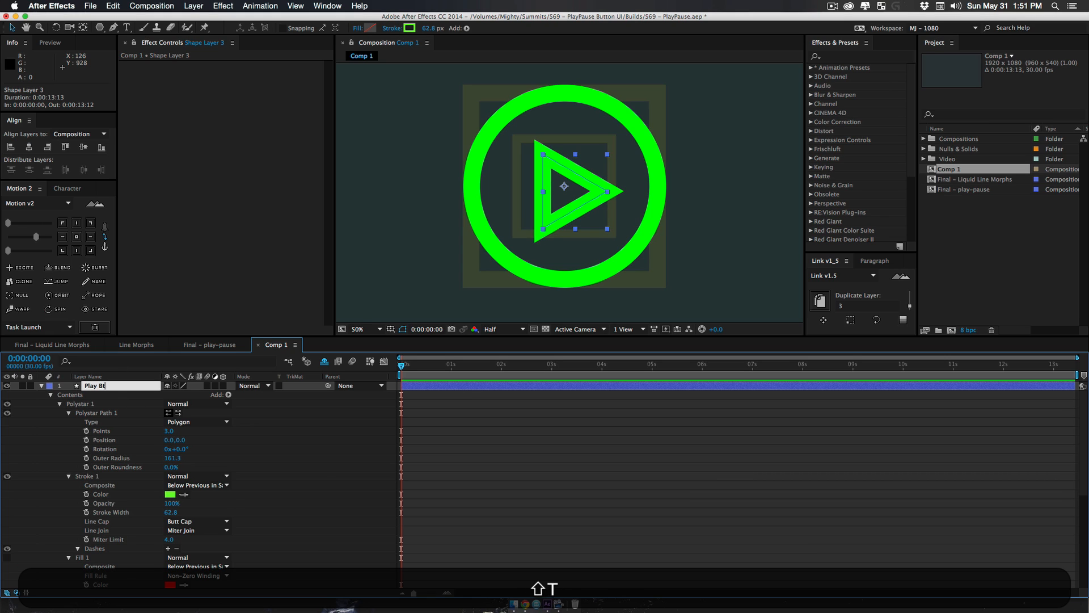
pyautogui.press('Return')
pyautogui.press('super+Return')
pyautogui.press('super+a')
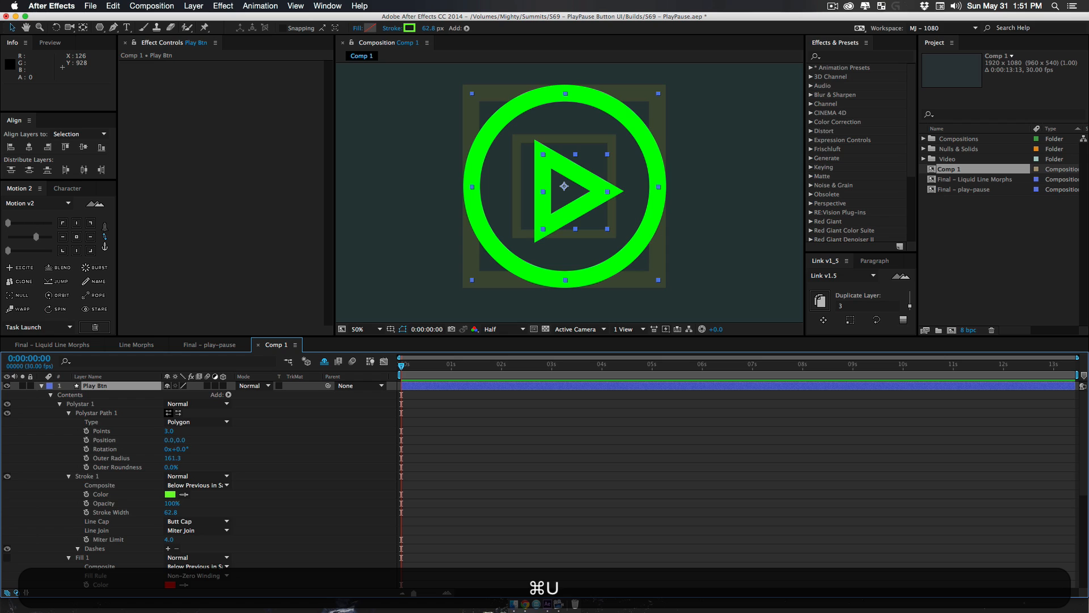
pyautogui.press('u')
pyautogui.click(126, 432)
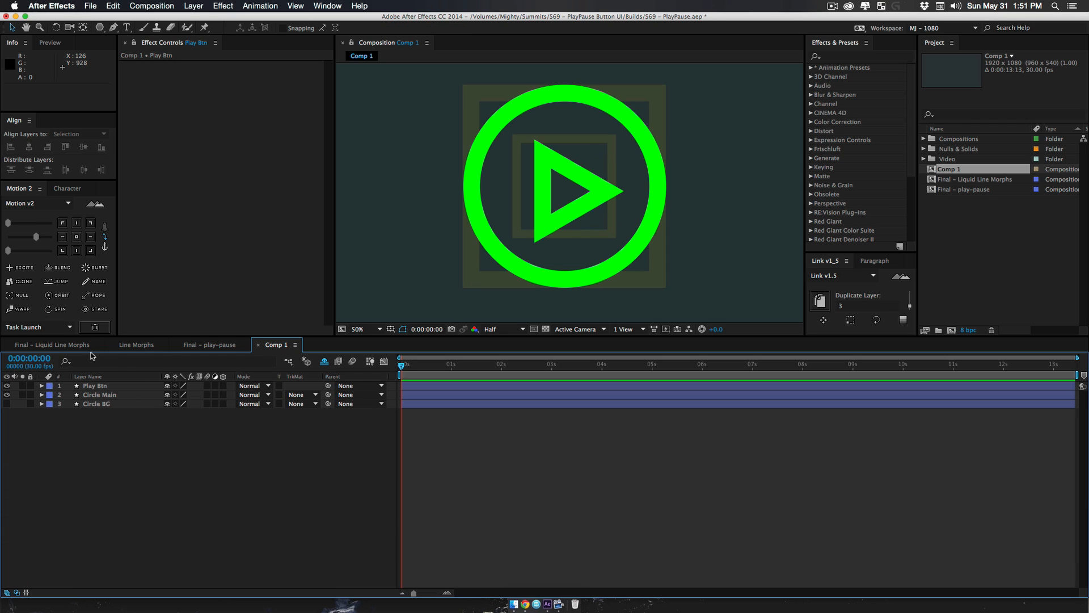
# Filter the properties of the Play Btn and Circle Main layers by "line"
pyautogui.click(97, 394)
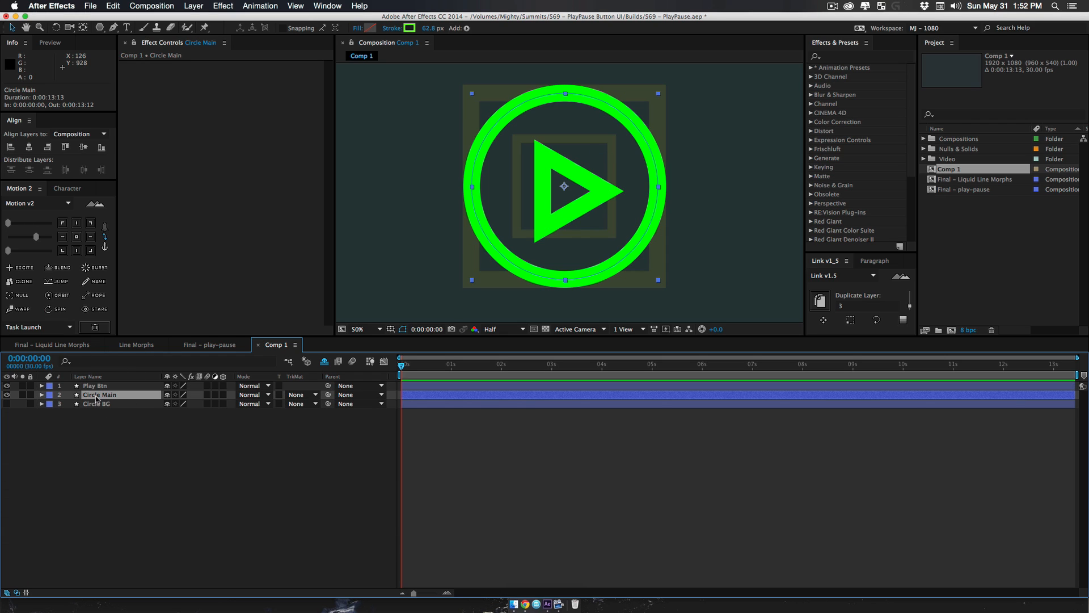
pyautogui.keyDown('shift'); pyautogui.click(98, 386); pyautogui.keyUp('shift')
pyautogui.click(105, 361)
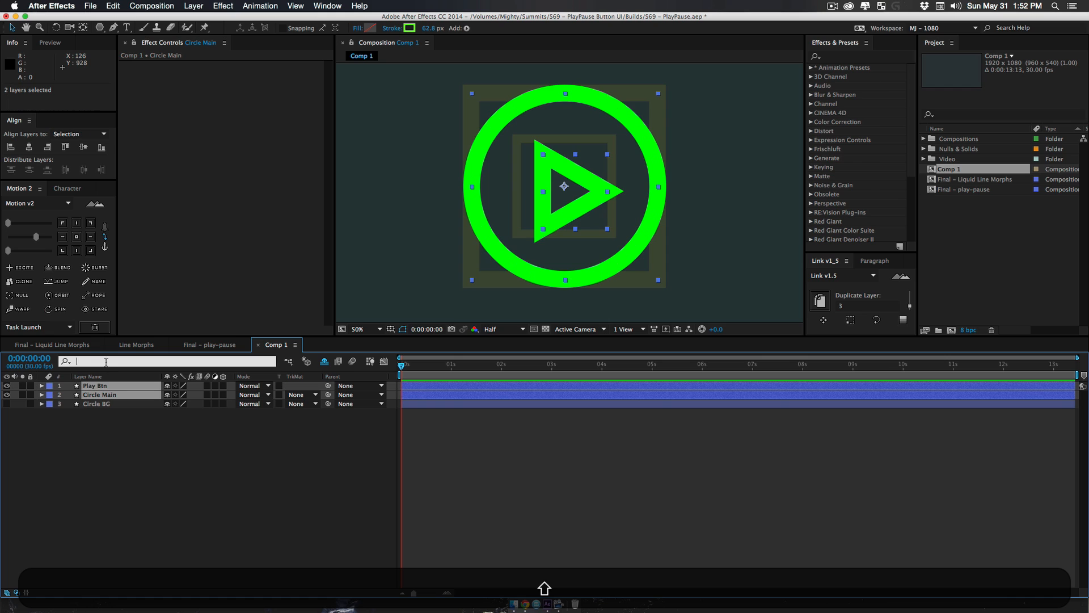
pyautogui.write('line')
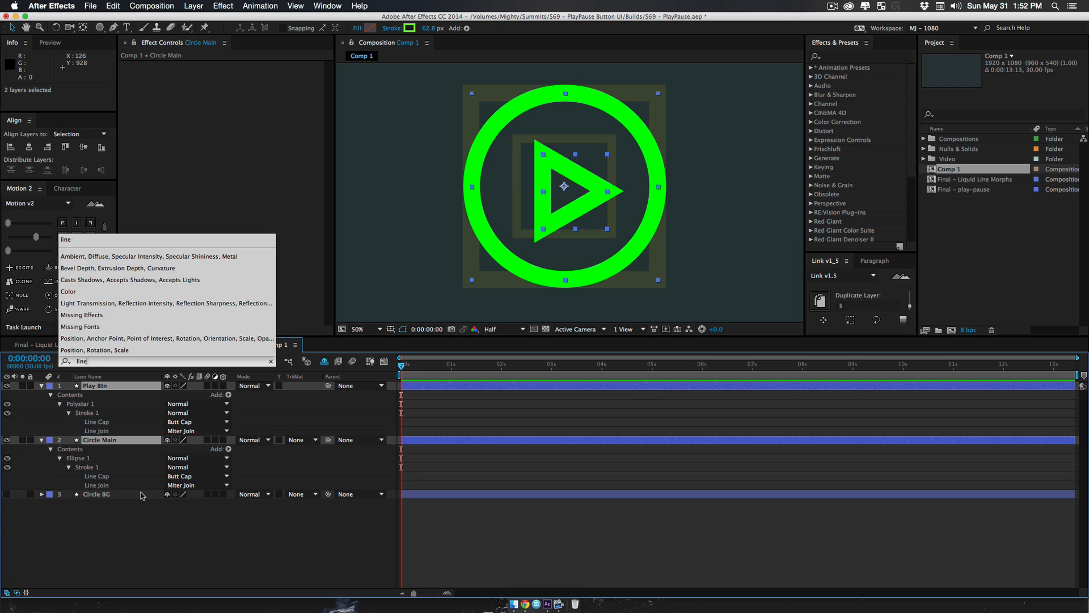
pyautogui.click(121, 540)
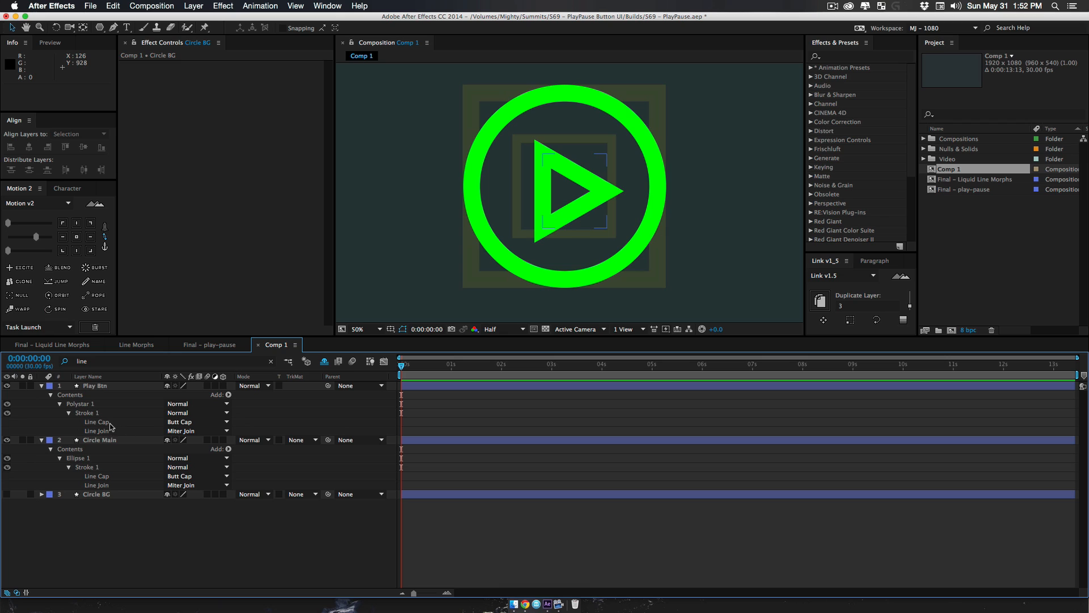
# Set the Play Btn stroke to Round Cap and Round Join
pyautogui.click(180, 422)
pyautogui.click(177, 436)
pyautogui.click(178, 431)
pyautogui.click(182, 446)
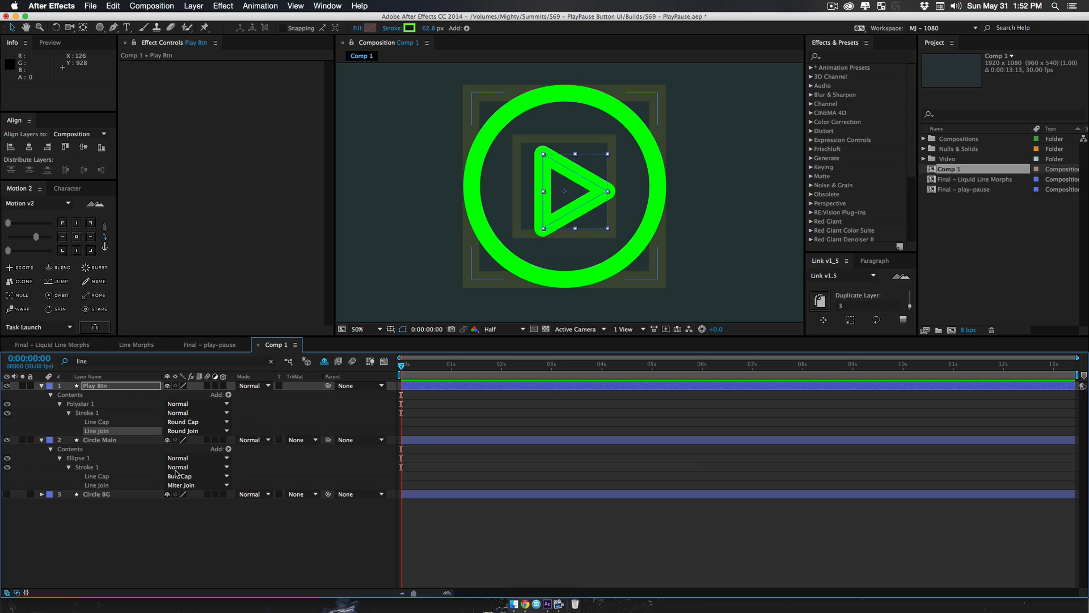
# Set the Circle Main stroke to Round Cap and Round Join
pyautogui.click(174, 476)
pyautogui.click(177, 495)
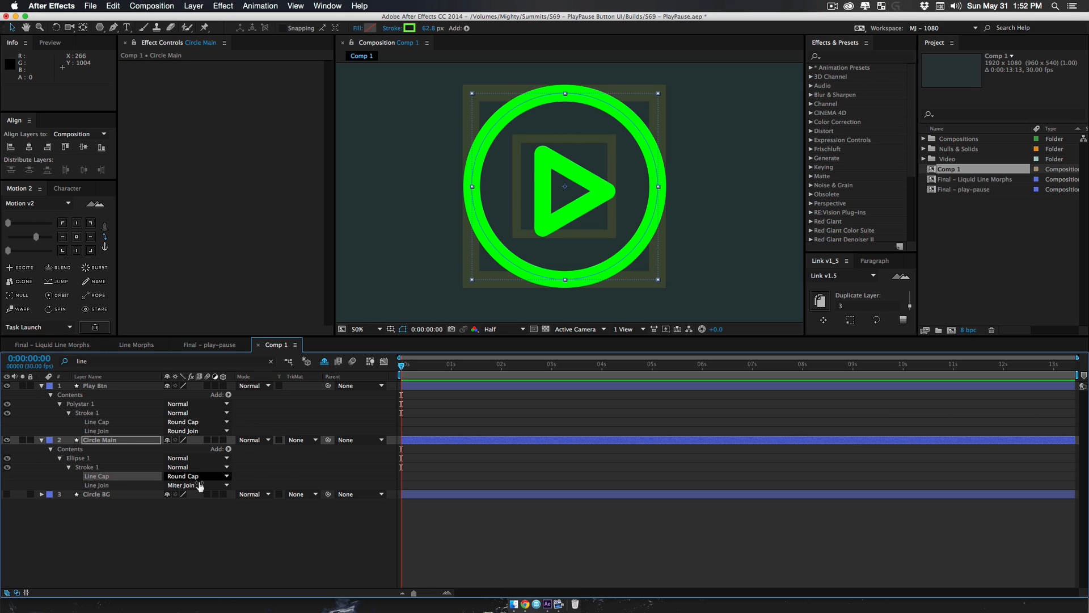
pyautogui.click(200, 482)
pyautogui.click(200, 514)
pyautogui.click(199, 485)
pyautogui.click(203, 506)
pyautogui.click(241, 529)
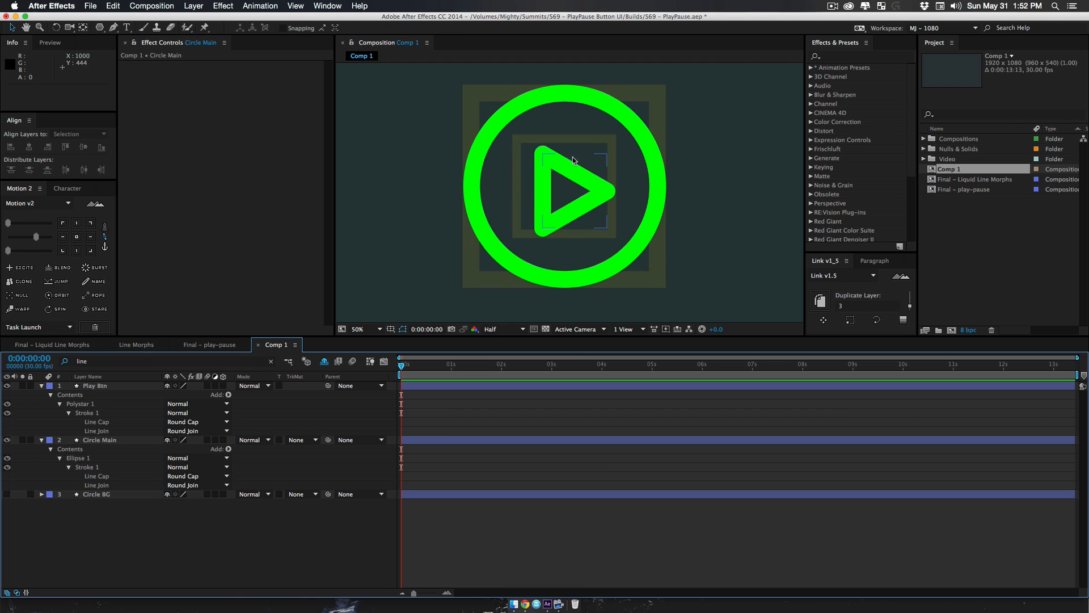
# Move the Play Btn layer's anchor point to the triangle's middle and centre the layer in the composition
pyautogui.click(561, 170)
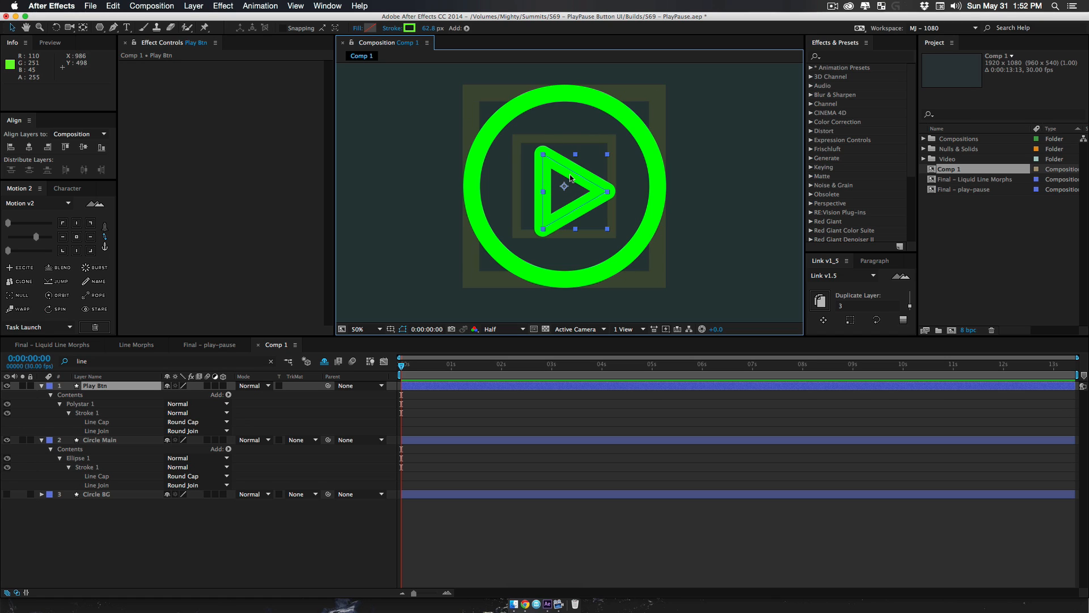
pyautogui.click(77, 237)
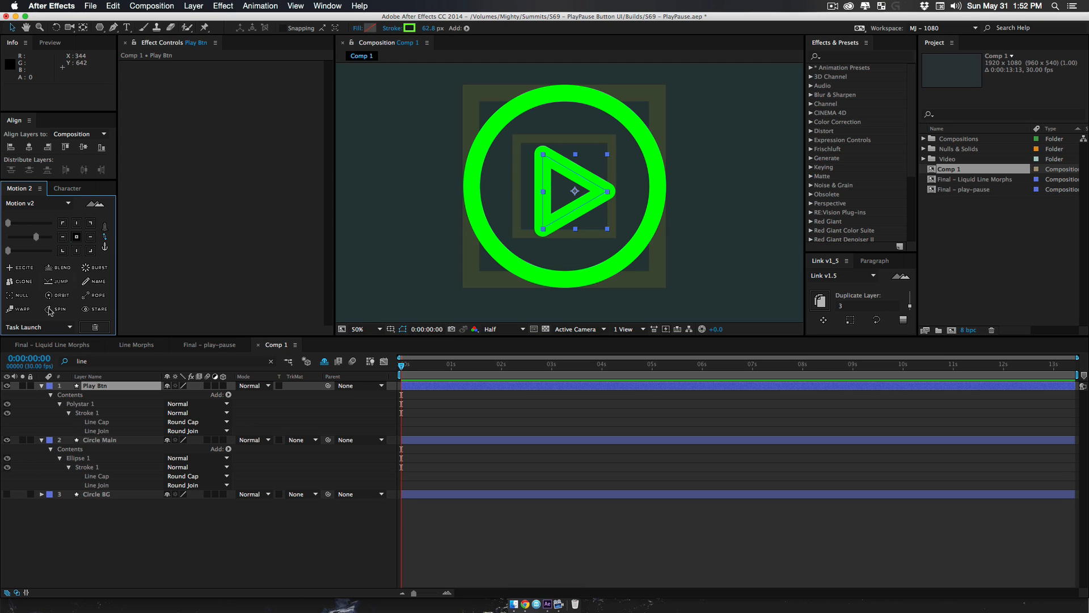
pyautogui.click(84, 146)
pyautogui.click(86, 148)
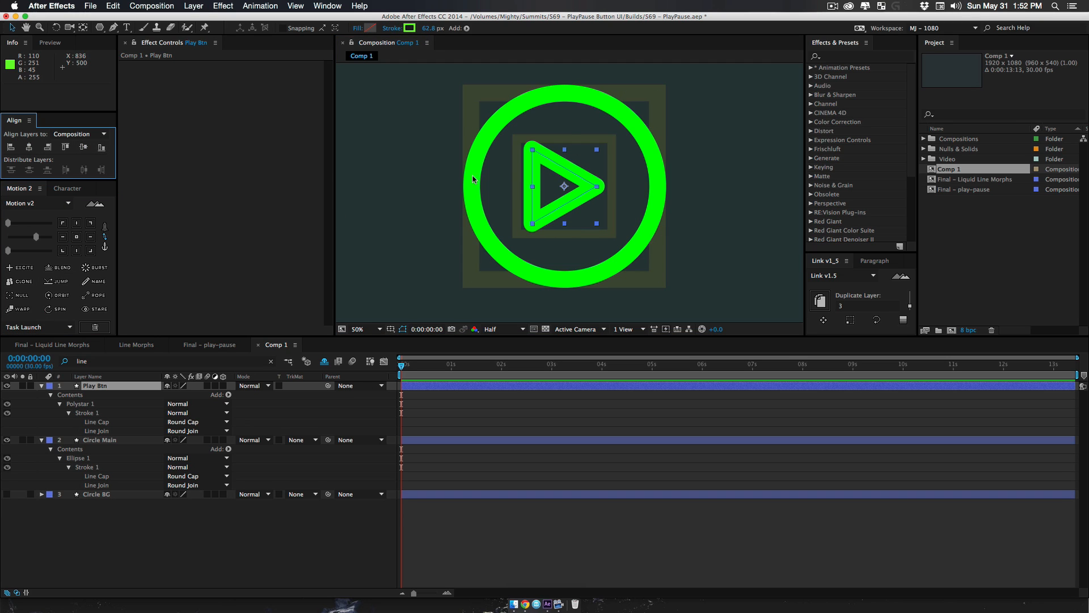
# Increase the Play Btn triangle's outer radius to about 188, and collapse the Play Btn and Circle Main layers
pyautogui.keyDown('super'); pyautogui.click(41, 390); pyautogui.keyUp('super')
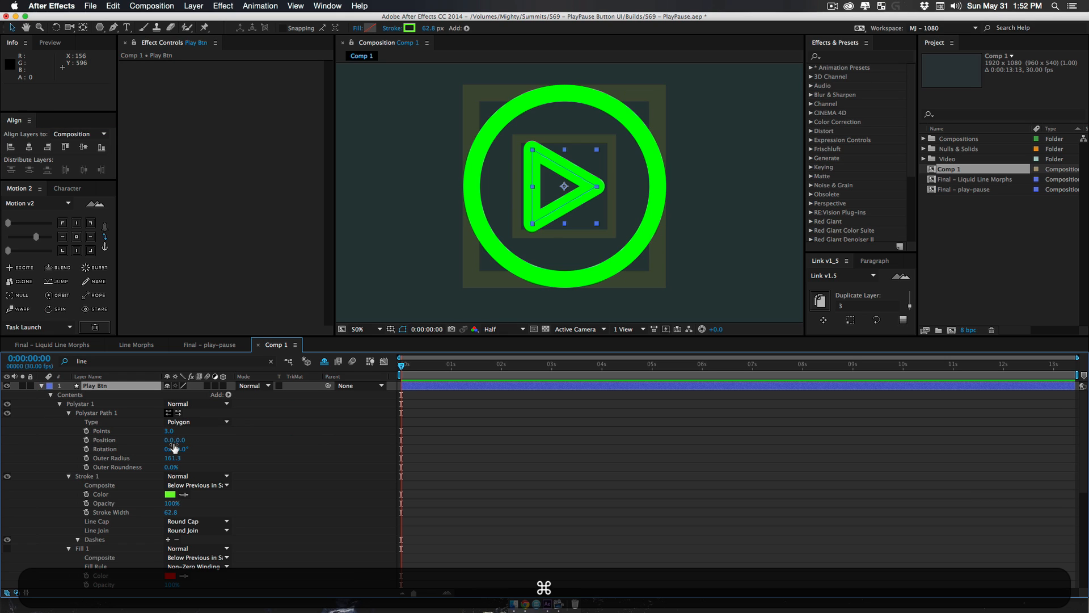
pyautogui.moveTo(172, 458); pyautogui.dragTo(40, 457)
pyautogui.click(296, 459)
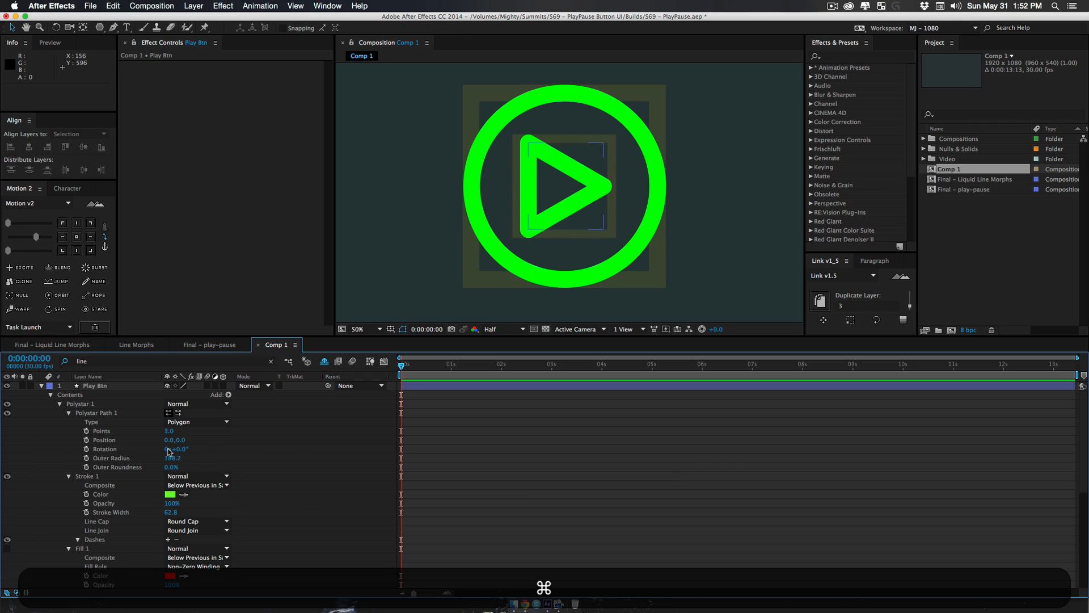
pyautogui.keyDown('super'); pyautogui.click(42, 387); pyautogui.keyUp('super')
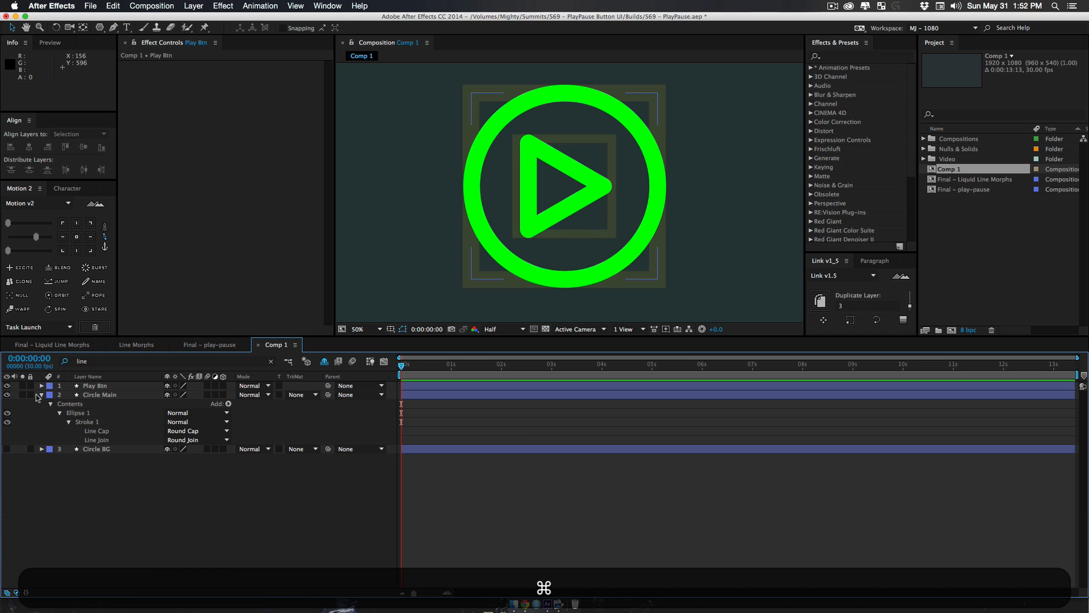
pyautogui.keyDown('super'); pyautogui.click(42, 395); pyautogui.keyUp('super')
# Duplicate the Play Btn layer and rotate the copy 180°
pyautogui.click(97, 386)
pyautogui.press('super+d')
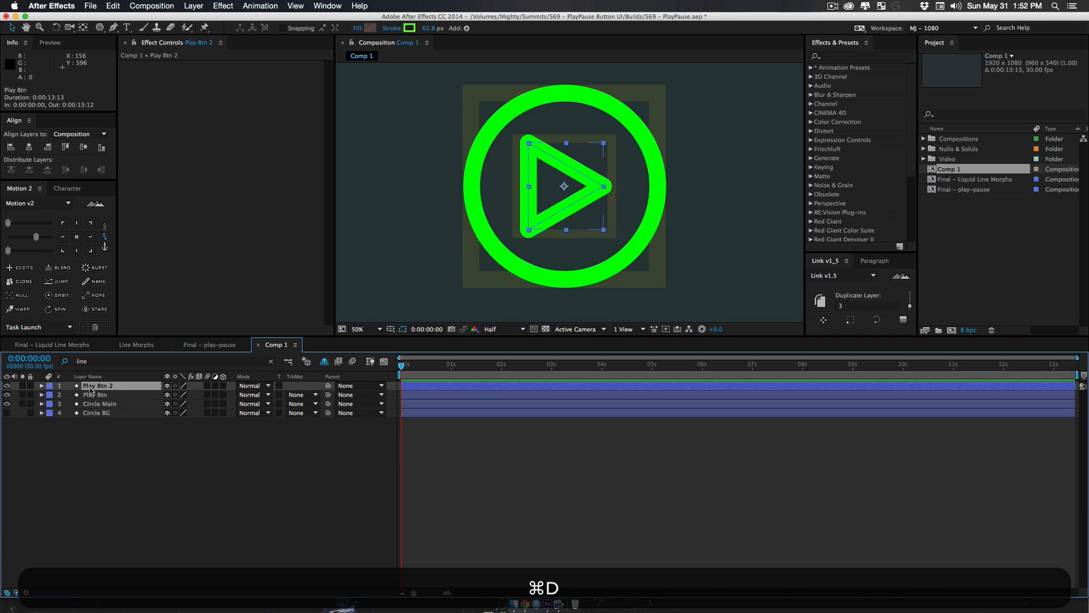
pyautogui.press('super+w')
pyautogui.moveTo(635, 263); pyautogui.dragTo(518, 68)
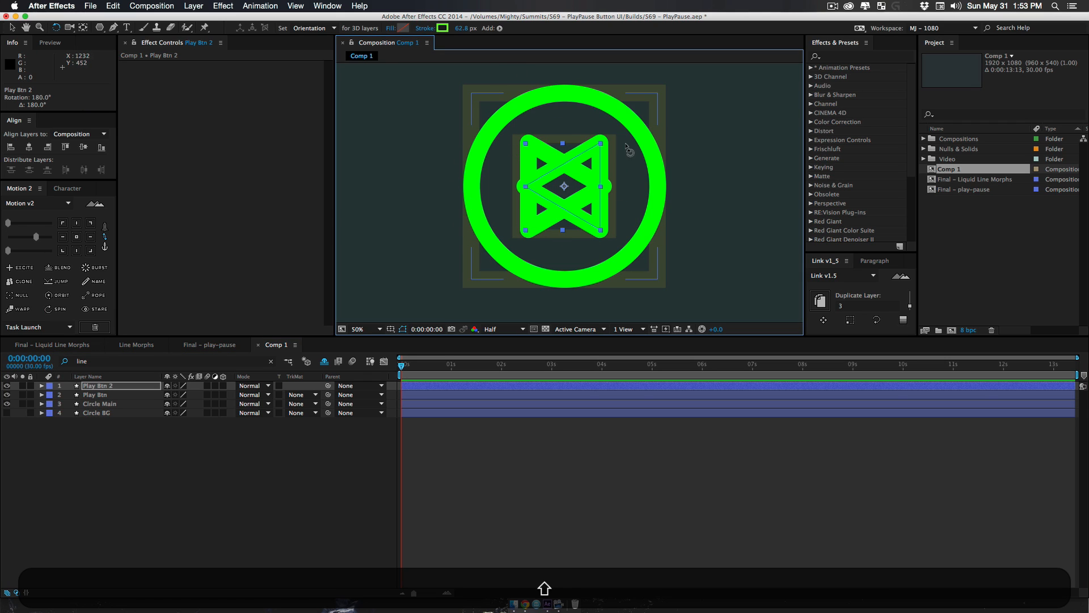
# Lower the opacity of the Play Btn 2 layer to 27%
pyautogui.click(121, 385)
pyautogui.press('t')
pyautogui.moveTo(171, 396); pyautogui.dragTo(147, 422)
pyautogui.click(169, 494)
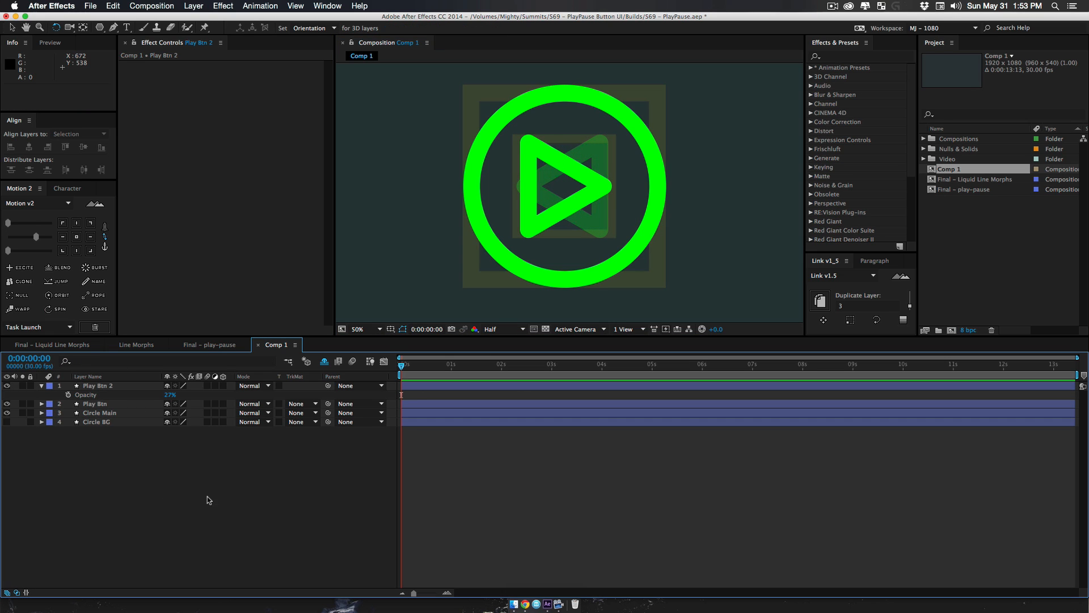
# Reveal the shy layers, delete the guide layers Shape Layer 1 and Shape Layer 2, and save the project
pyautogui.click(325, 363)
pyautogui.moveTo(8, 440); pyautogui.dragTo(6, 431)
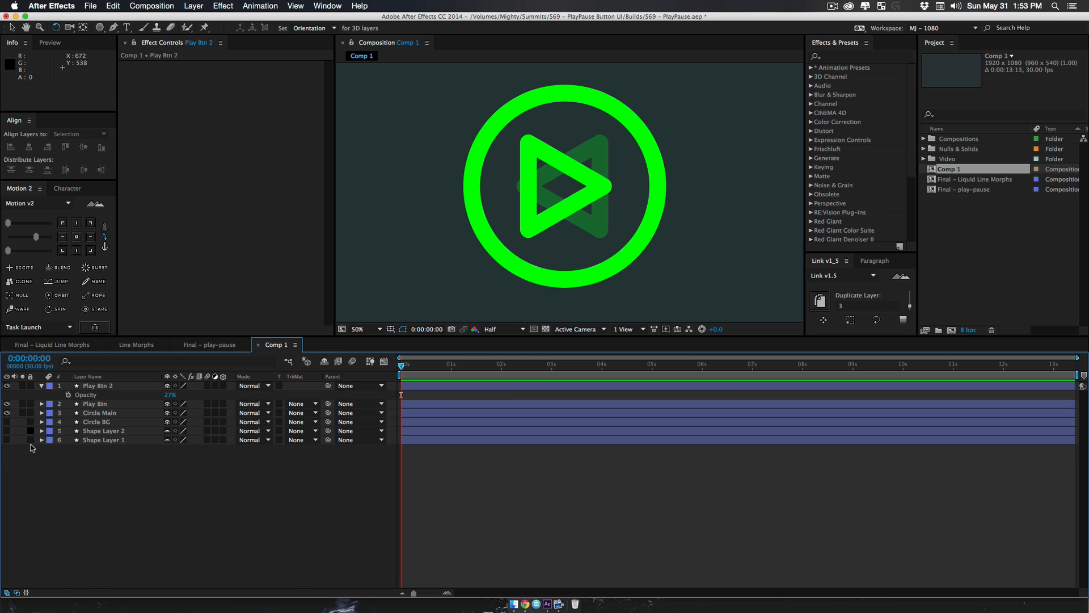
pyautogui.click(109, 441)
pyautogui.keyDown('shift'); pyautogui.click(108, 431); pyautogui.keyUp('shift')
pyautogui.press('BackSpace')
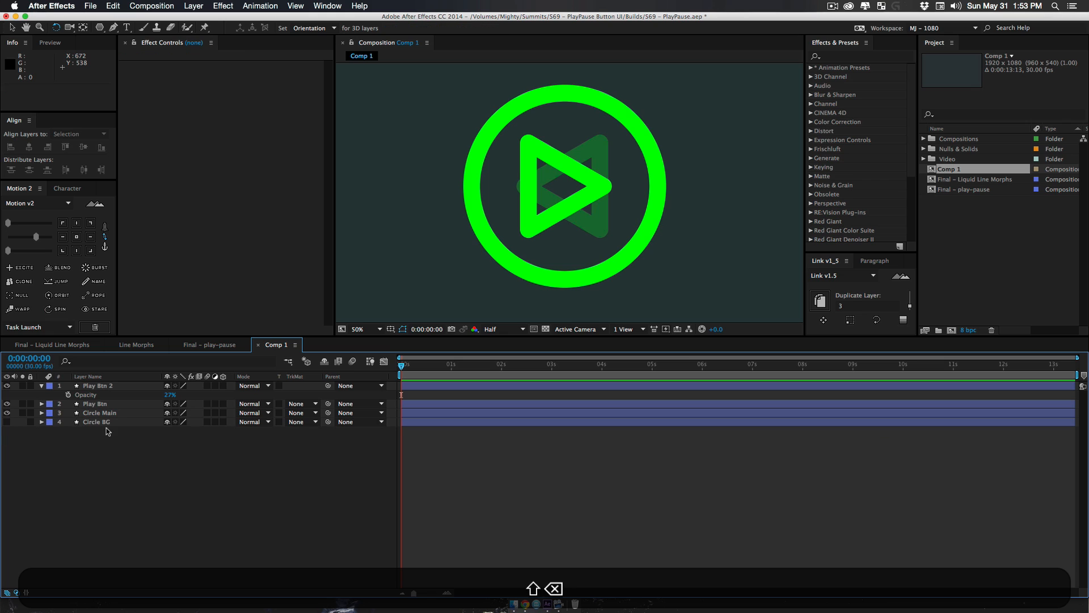
pyautogui.press('super+s')
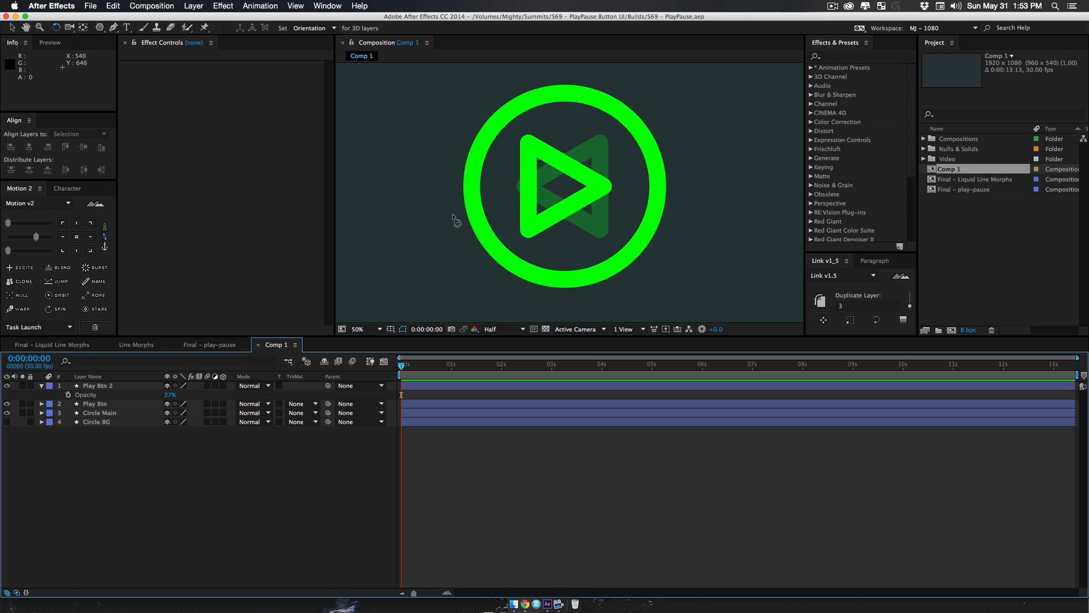
# Display rulers in the composition view
pyautogui.press('super+semicolon')
pyautogui.press('super+r')
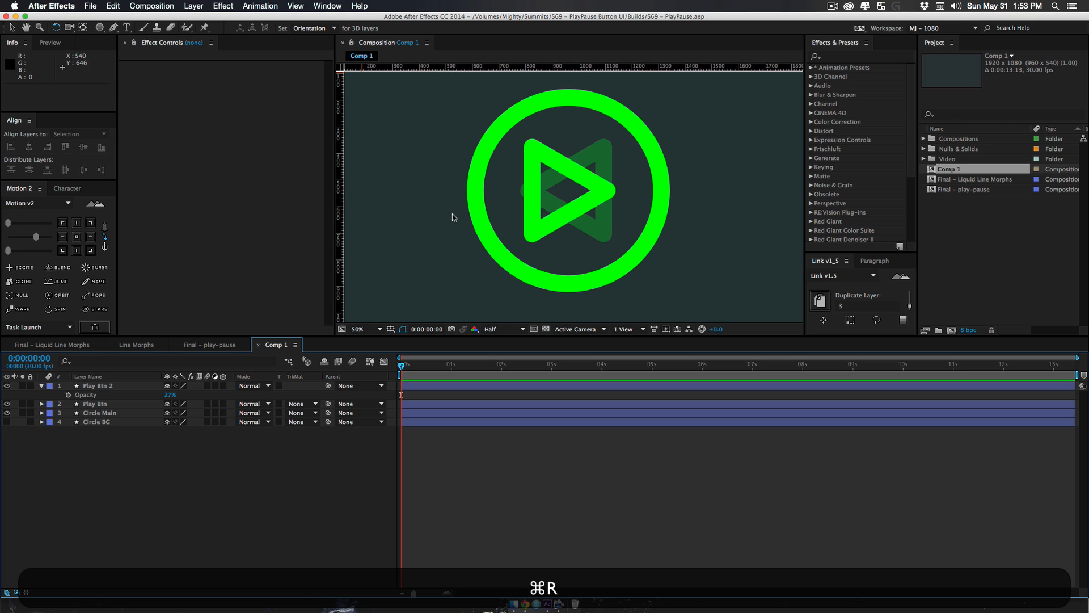
pyautogui.moveTo(338, 200); pyautogui.dragTo(605, 215)
pyautogui.press('super+z')
pyautogui.press('super+z')
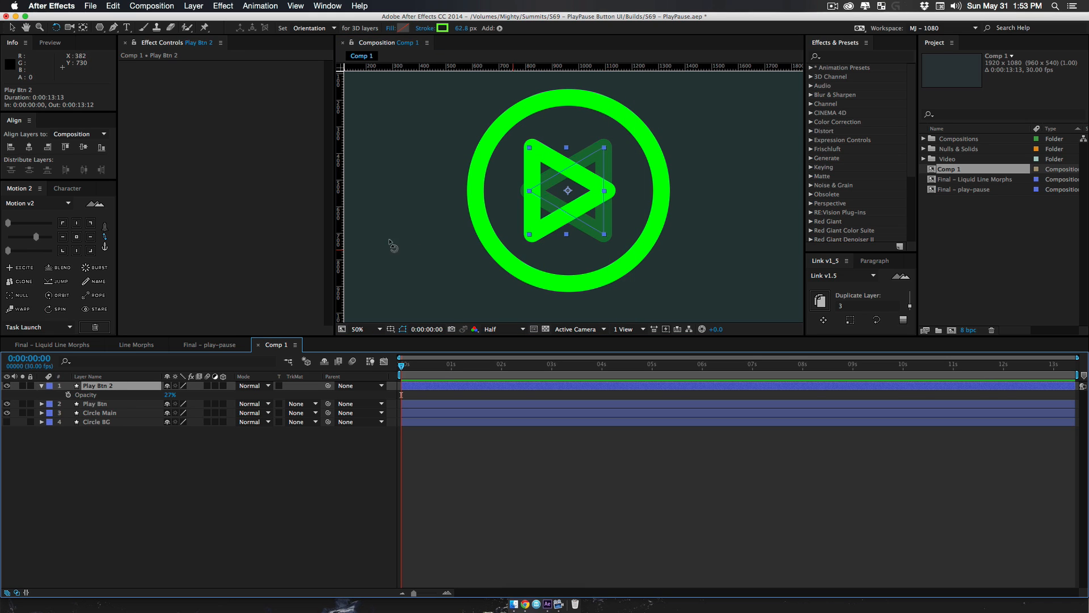
# Place a vertical guide at 1096 on Play Btn 2's vertical side and horizontal guides through its upper and lower corners
pyautogui.moveTo(340, 228); pyautogui.dragTo(605, 238)
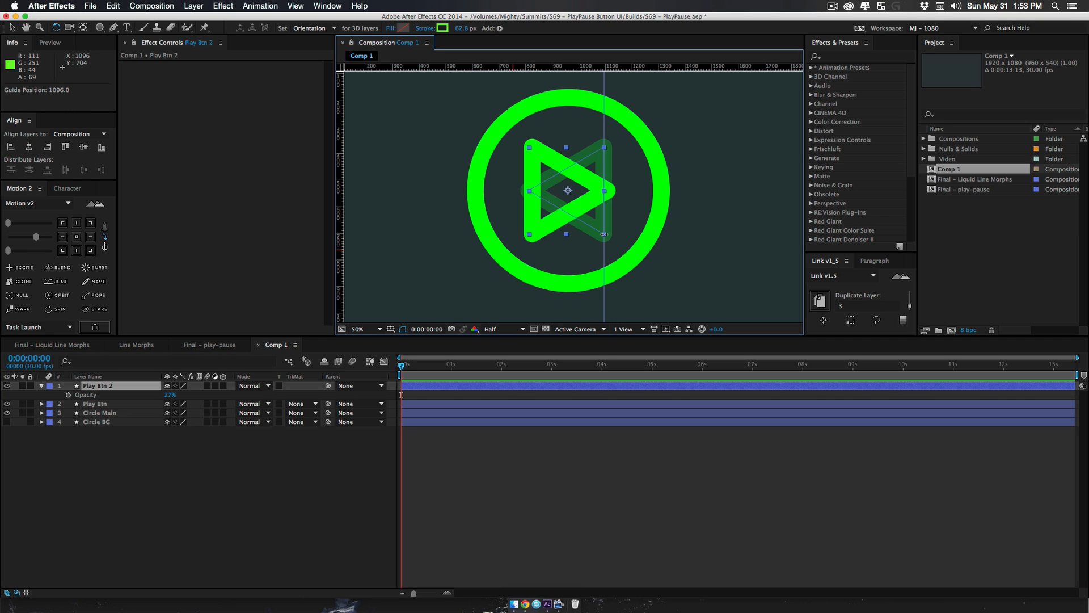
pyautogui.moveTo(586, 61); pyautogui.dragTo(588, 147)
pyautogui.moveTo(577, 65); pyautogui.dragTo(579, 234)
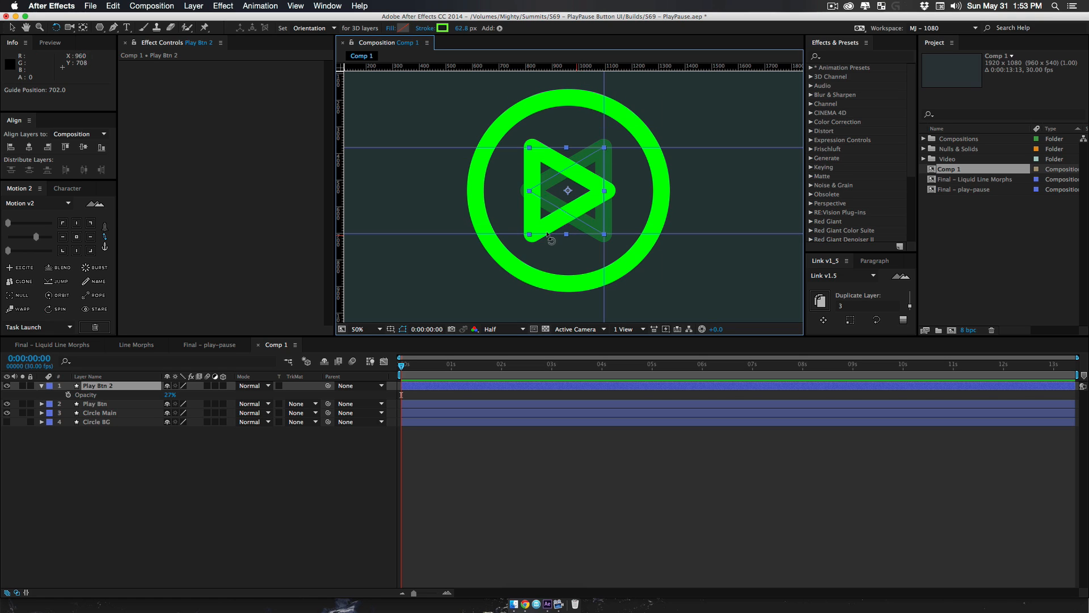
# Add vertical guides at 826 on the Play Btn triangle's vertical side and at 960 through its anchor point
pyautogui.click(134, 403)
pyautogui.moveTo(337, 269); pyautogui.dragTo(533, 254)
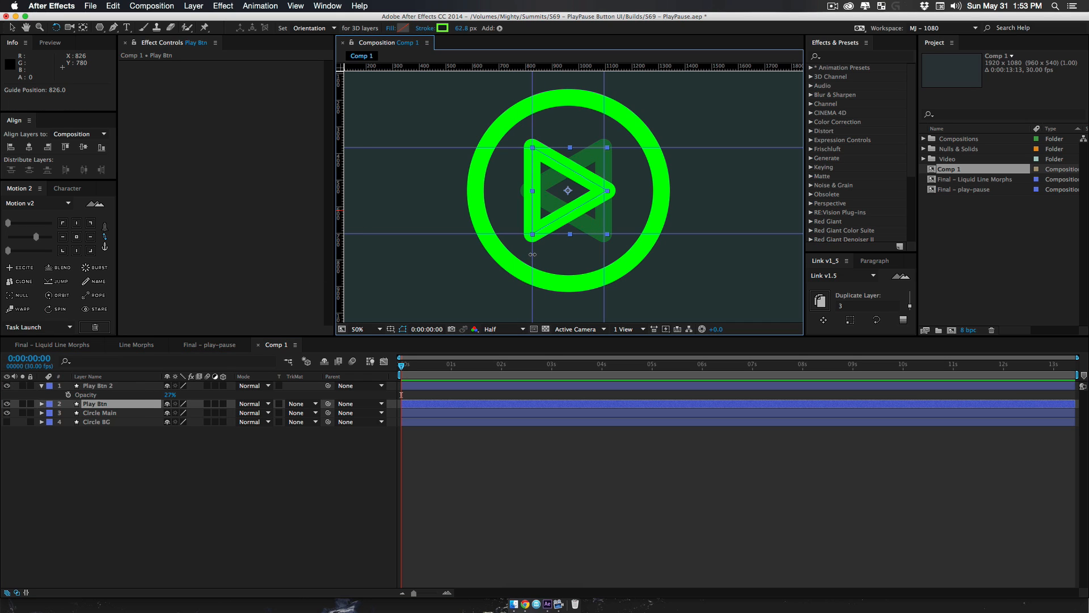
pyautogui.moveTo(339, 271); pyautogui.dragTo(568, 250)
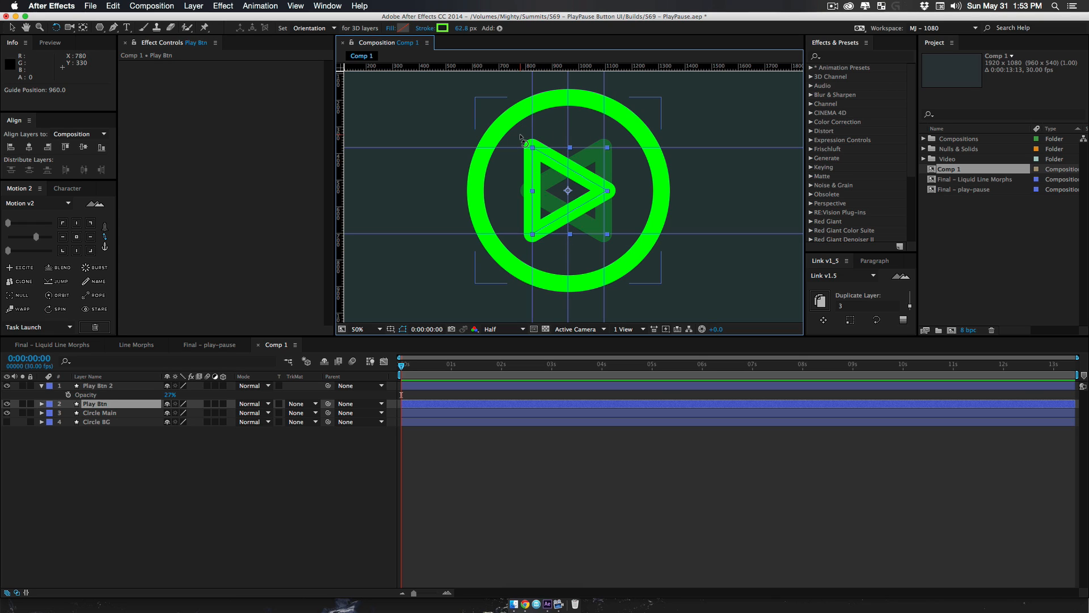
# Reveal the Opacity property of the Play Btn layer in the timeline
pyautogui.press('v')
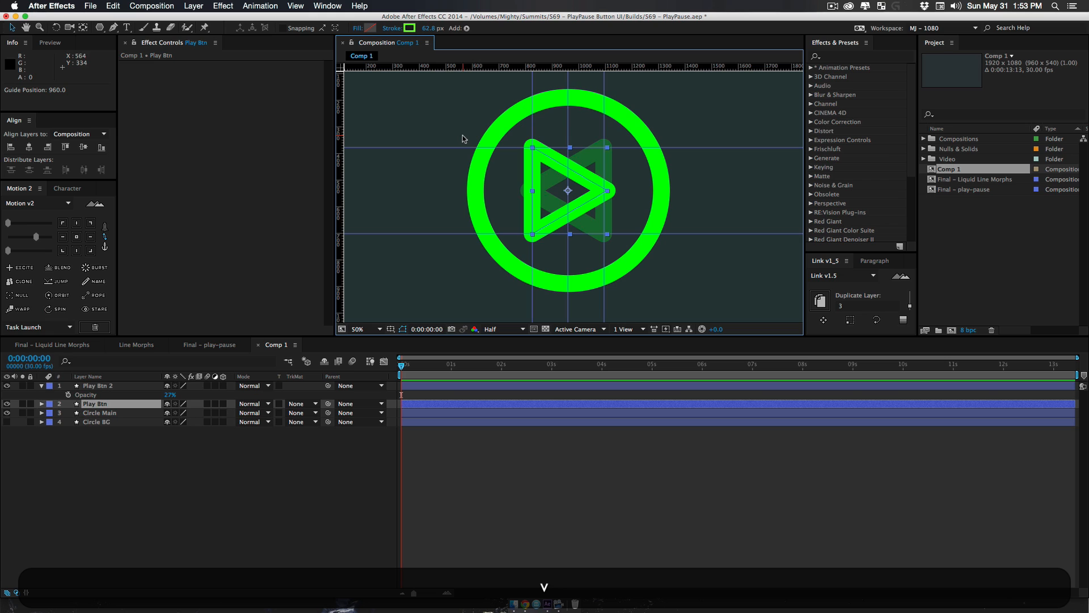
pyautogui.press('t')
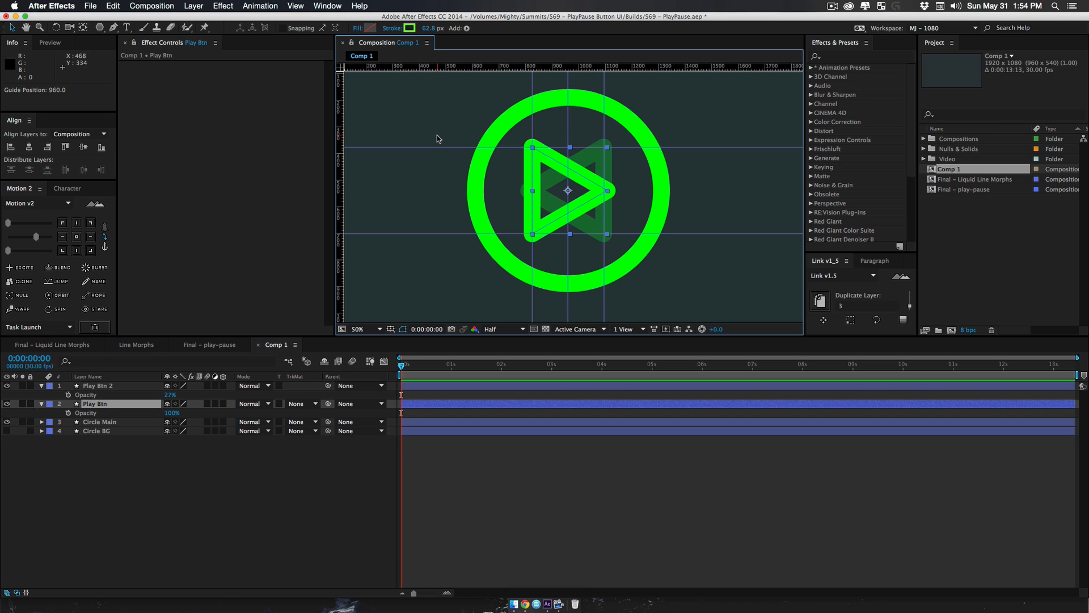
# Try to draw a freehand curved path with the Pen tool across the circle's upper part and the guides
pyautogui.click(246, 524)
pyautogui.press('g')
pyautogui.moveTo(470, 136); pyautogui.dragTo(493, 175)
pyautogui.moveTo(526, 146); pyautogui.dragTo(482, 111)
pyautogui.moveTo(502, 110); pyautogui.dragTo(554, 161)
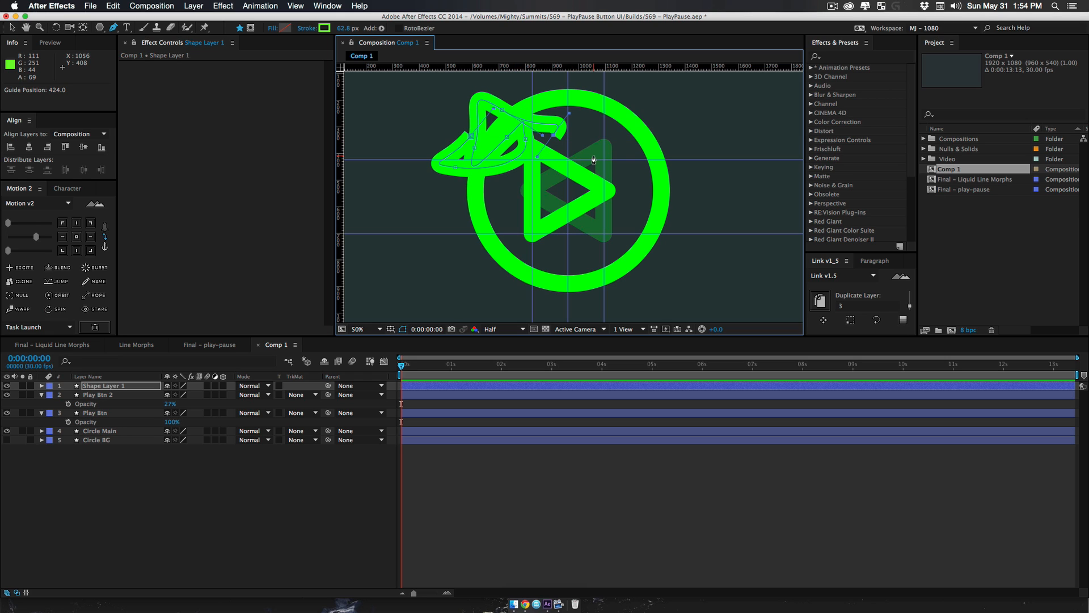
# Undo the freehand path's vertices and the accidental move of the upper horizontal guide
pyautogui.press('super+z')
pyautogui.press('super+z')
pyautogui.press('super+z')
pyautogui.press('super+z')
pyautogui.press('super+z')
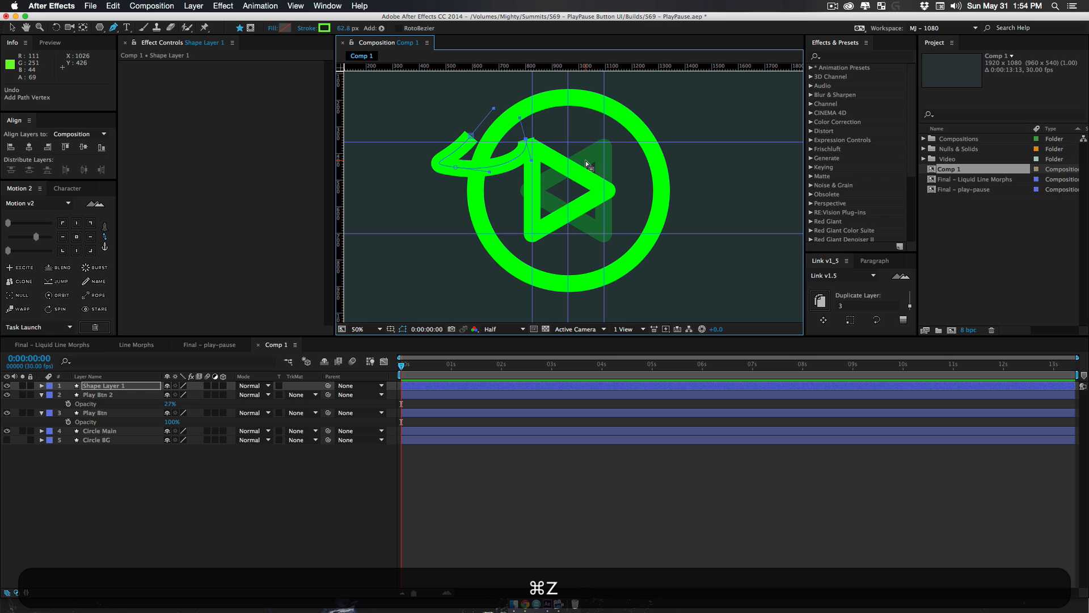
pyautogui.press('super+z')
pyautogui.press('super+z')
pyautogui.press('super+z')
pyautogui.press('super+z')
pyautogui.press('super+z')
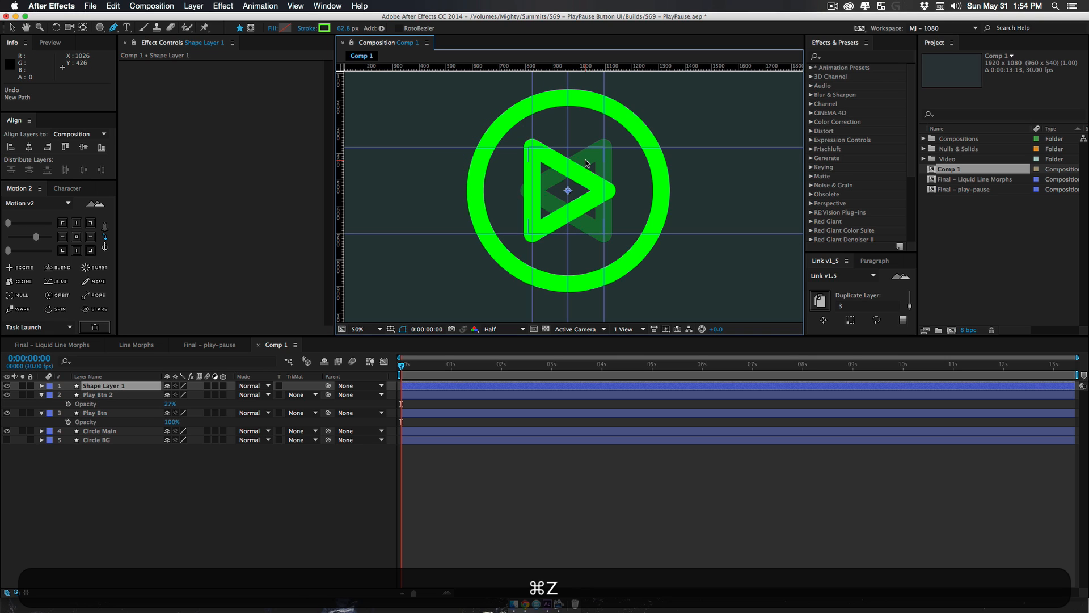
# Lock the composition guides so they cannot be moved, and deselect the layer
pyautogui.hotkey('shift', 'v')
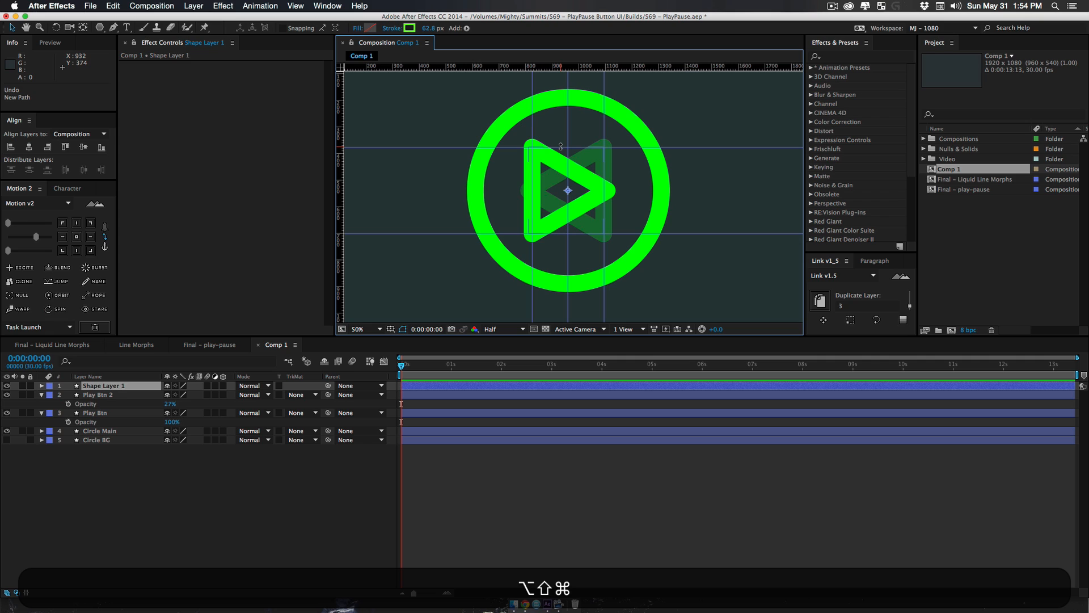
pyautogui.press('alt+shift+super+semicolon')
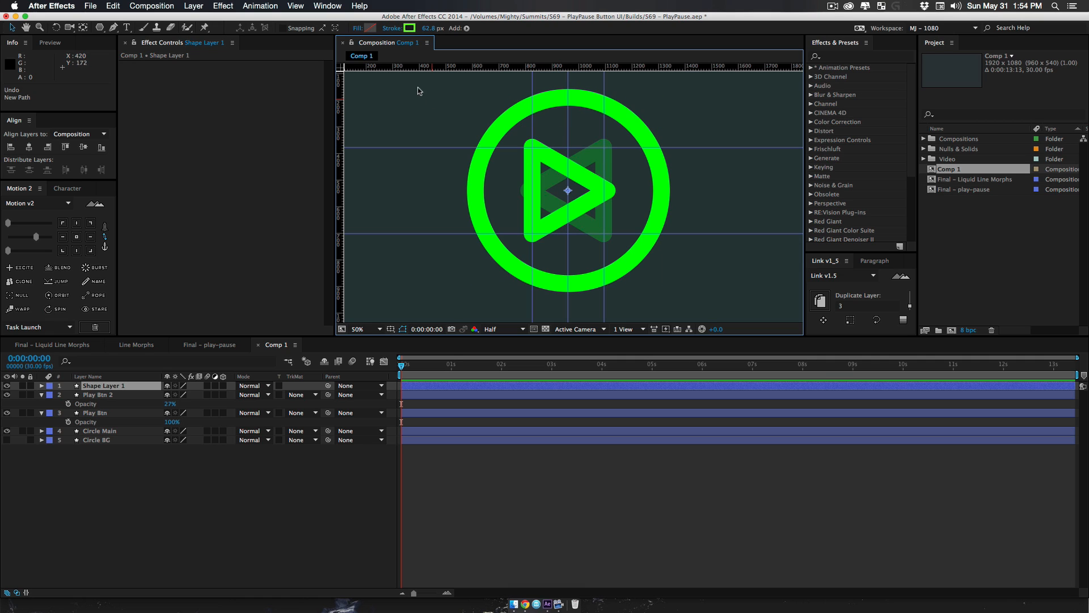
pyautogui.click(295, 5)
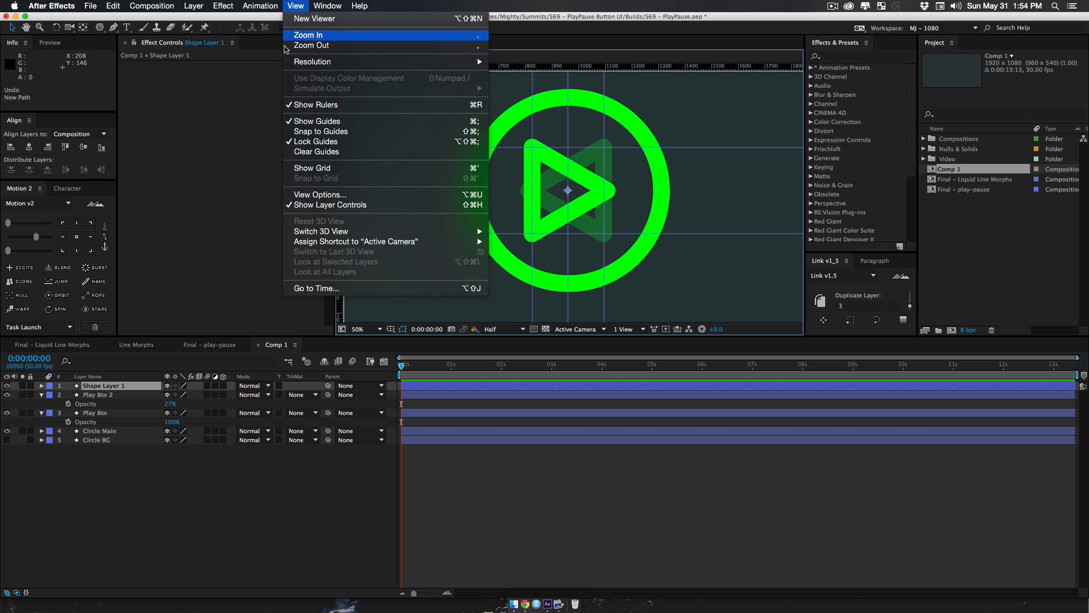
pyautogui.click(305, 142)
pyautogui.moveTo(688, 158); pyautogui.dragTo(693, 143)
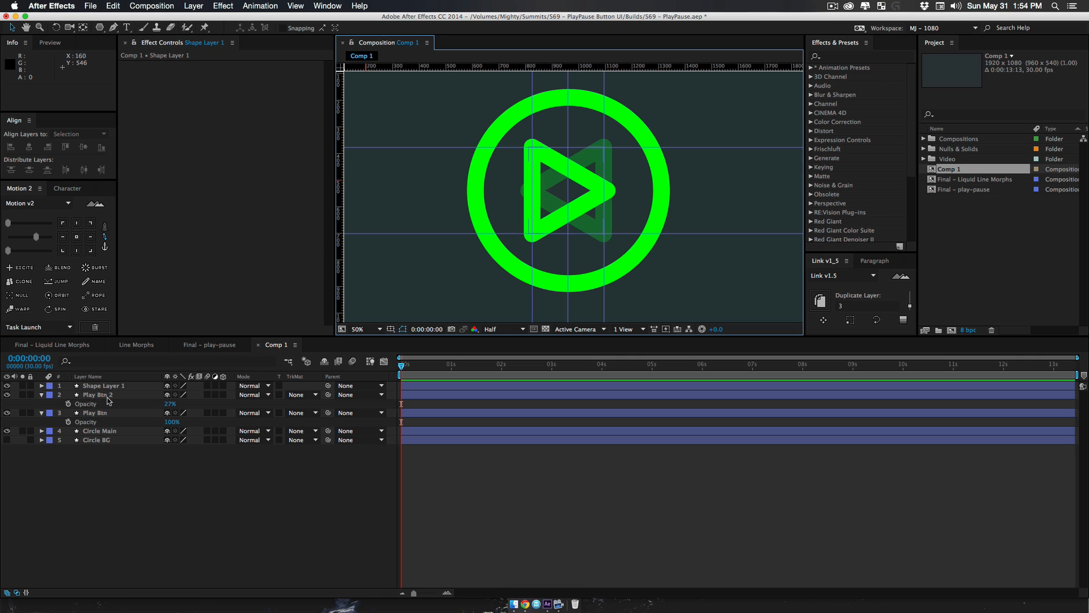
# Hide the Play Btn 2 layer and delete the empty Shape Layer 1
pyautogui.click(6, 395)
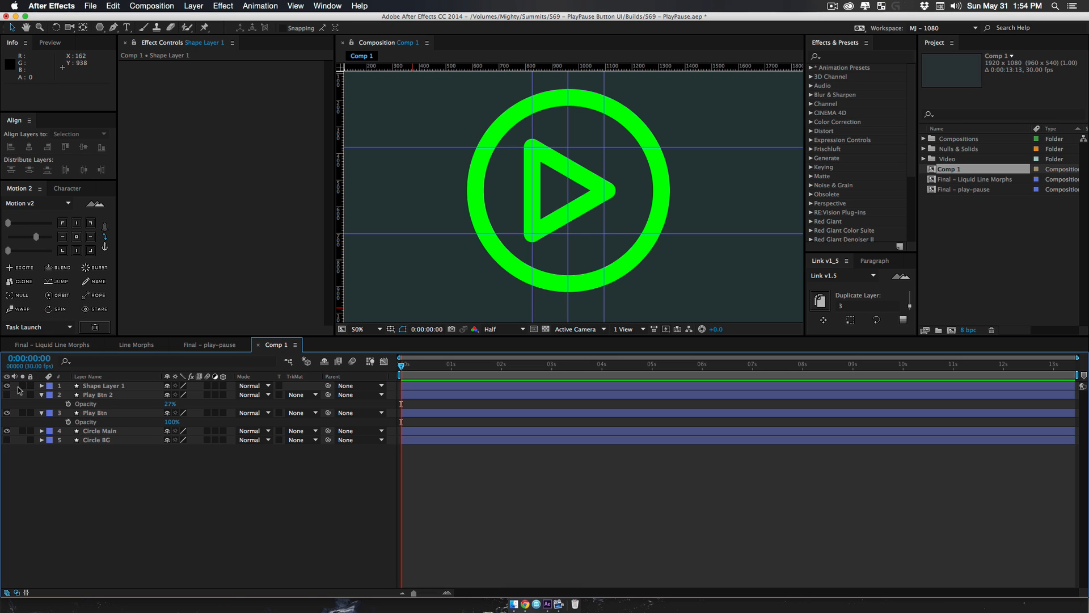
pyautogui.click(103, 385)
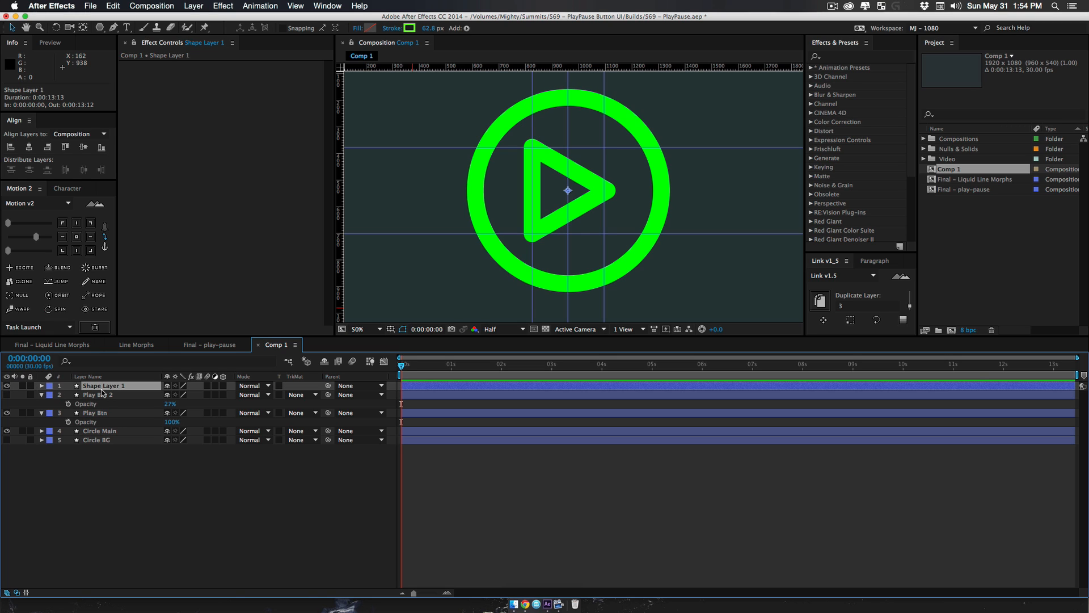
pyautogui.press('BackSpace')
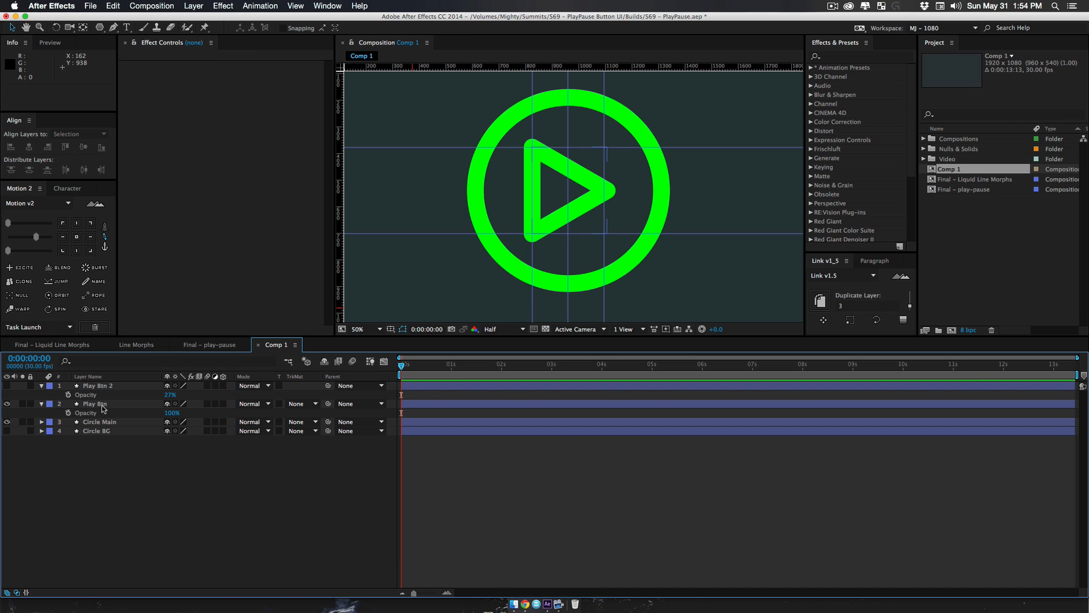
pyautogui.click(96, 403)
pyautogui.click(7, 403)
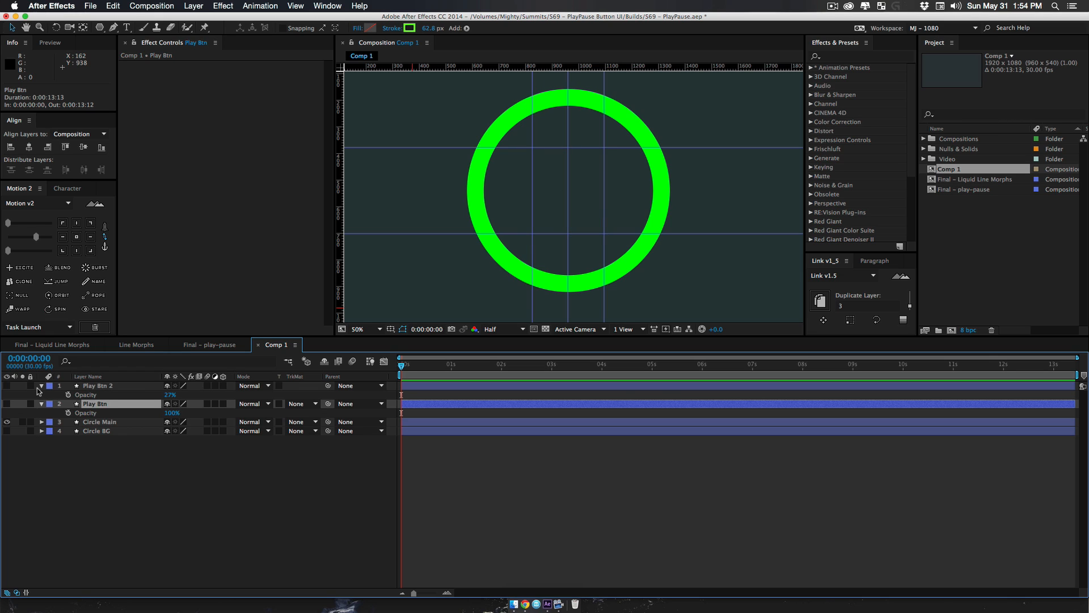
pyautogui.click(120, 421)
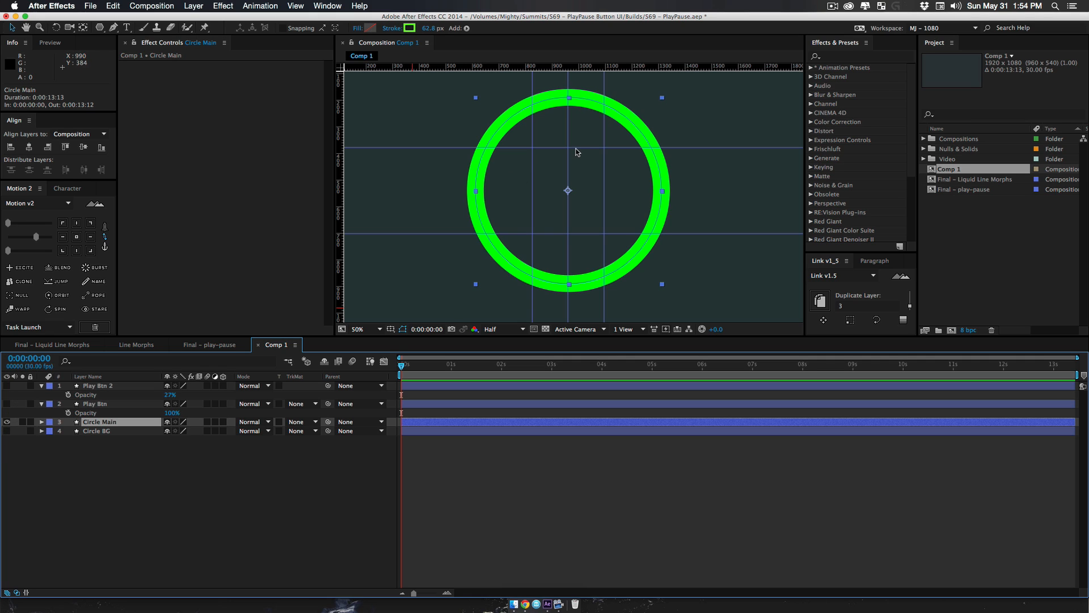
pyautogui.click(7, 404)
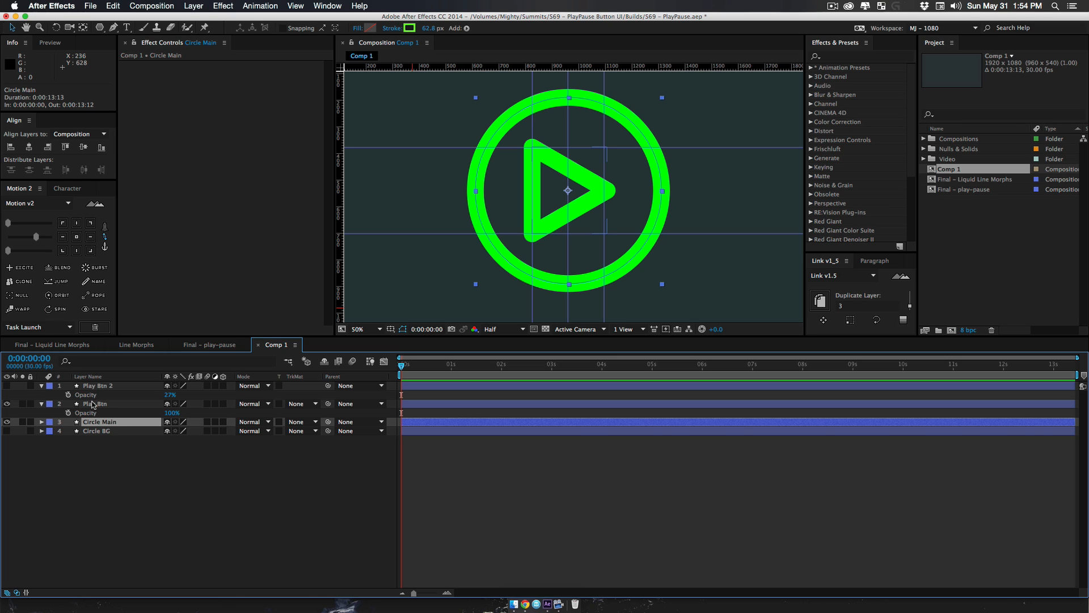
# Lower the Play Btn layer's opacity to 18% and lock the layer
pyautogui.moveTo(173, 414); pyautogui.dragTo(13, 403)
pyautogui.click(30, 404)
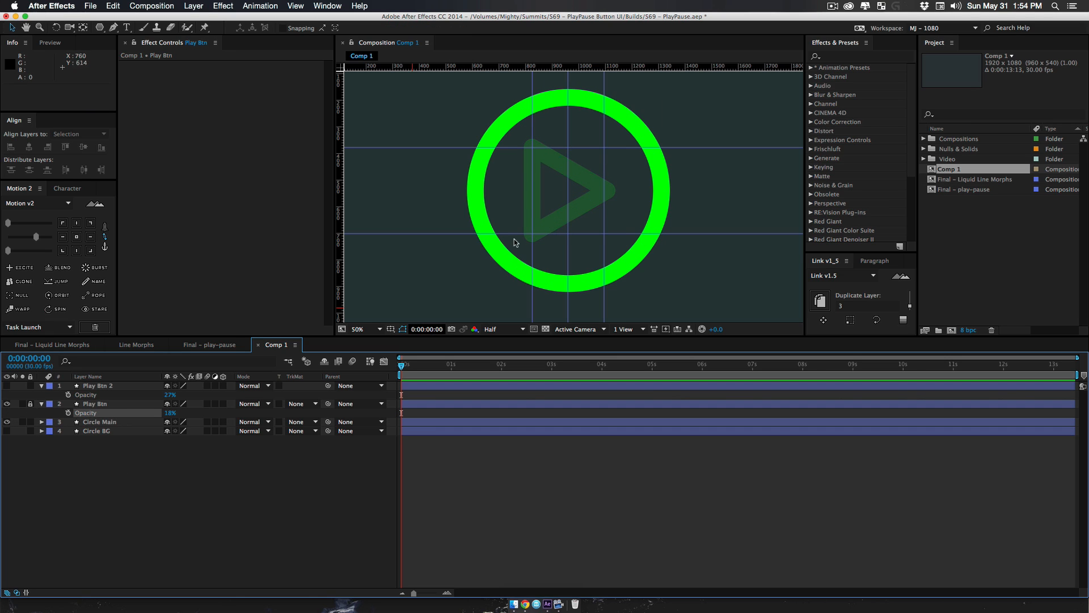
# Convert Ellipse Path 1 of the Circle Main layer to a Bezier path and expand the converted path
pyautogui.click(98, 422)
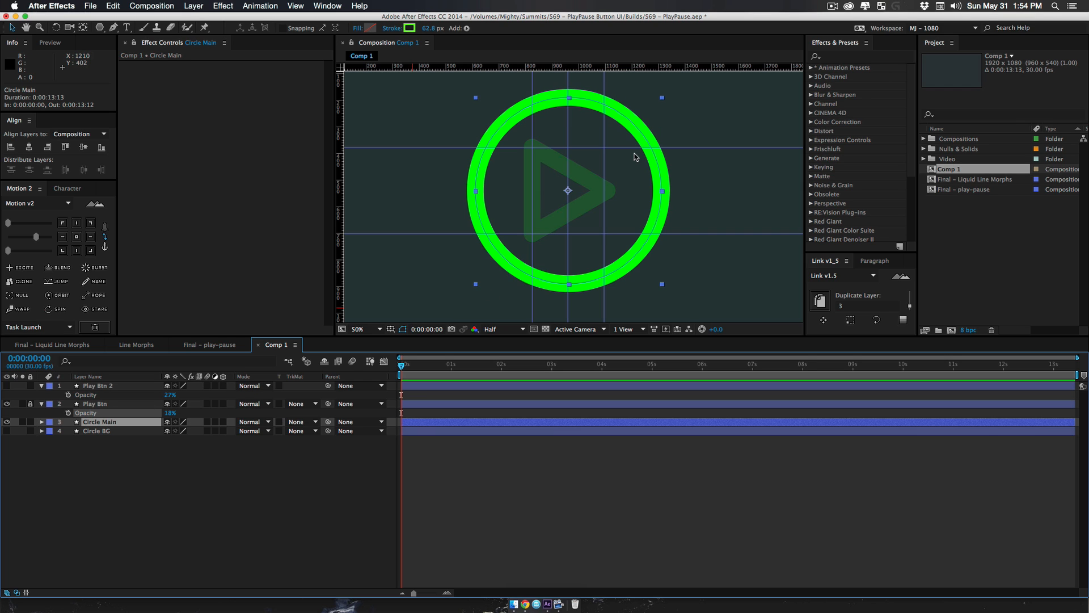
pyautogui.press('z')
pyautogui.click(579, 100)
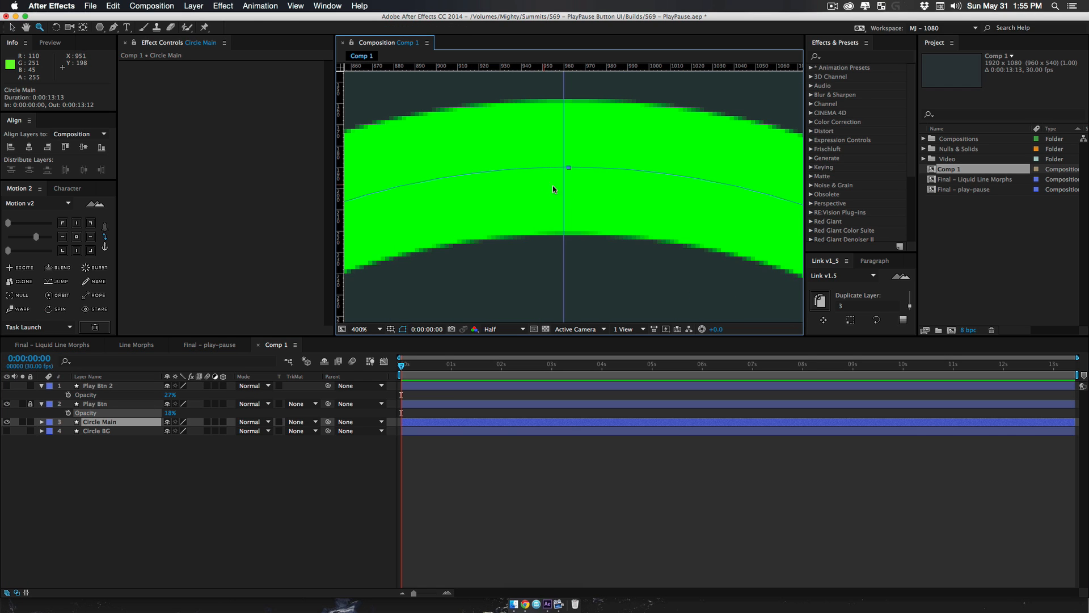
pyautogui.keyDown('alt'); pyautogui.click(582, 225); pyautogui.keyUp('alt')
pyautogui.keyDown('alt'); pyautogui.click(583, 227); pyautogui.keyUp('alt')
pyautogui.moveTo(577, 215); pyautogui.dragTo(565, 157)
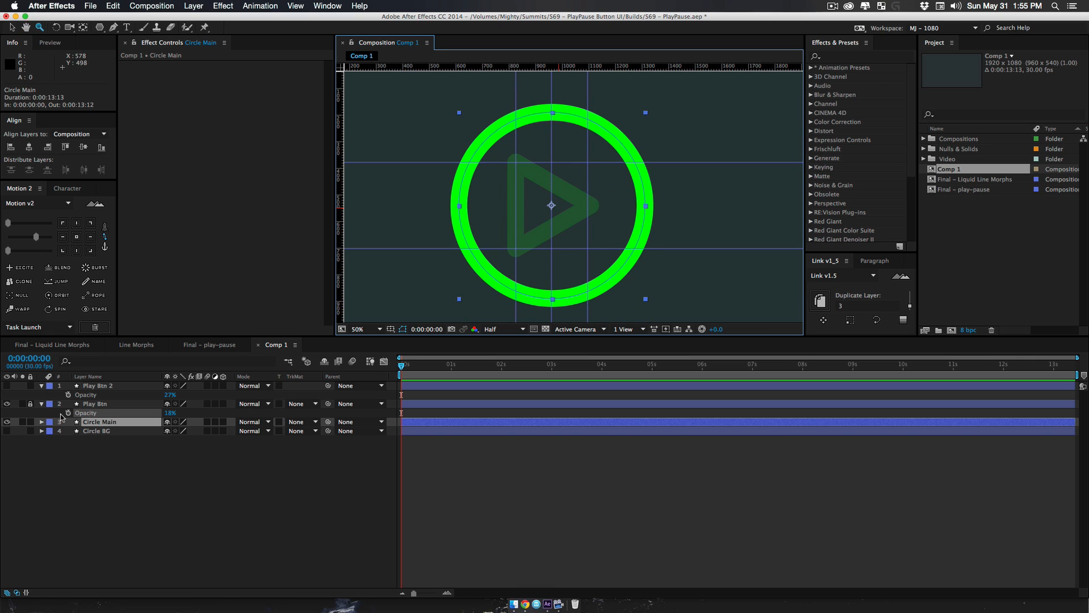
pyautogui.keyDown('super'); pyautogui.click(41, 421); pyautogui.keyUp('super')
pyautogui.click(112, 414)
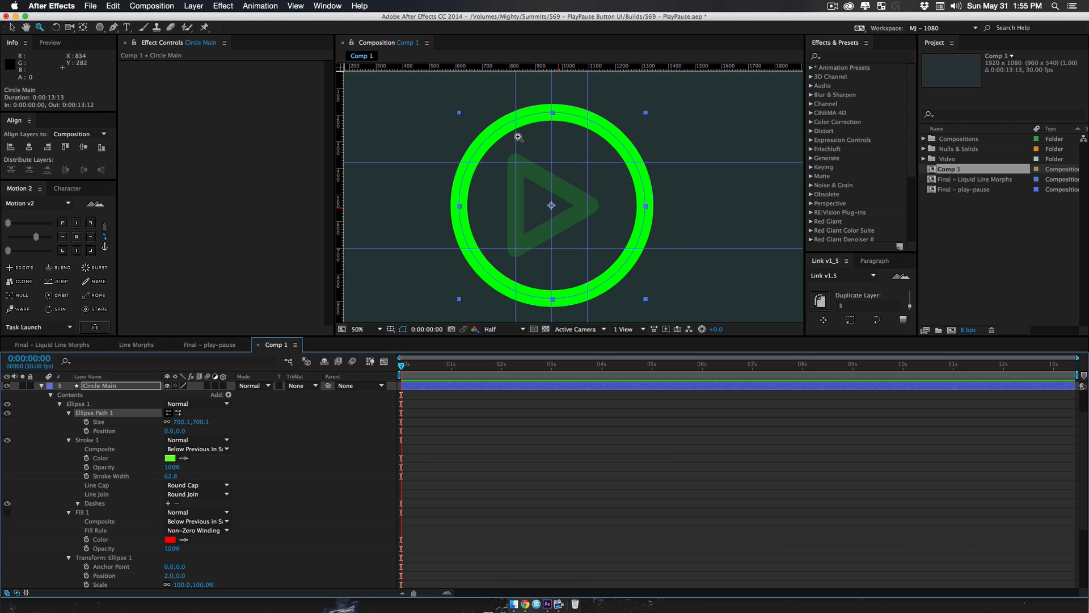
pyautogui.press('v')
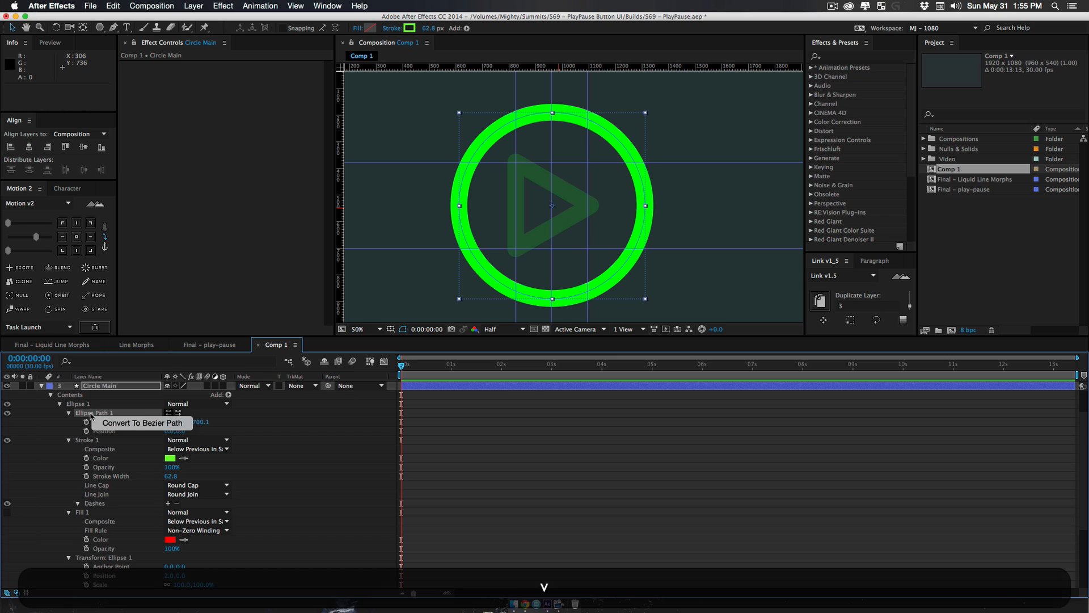
pyautogui.click(117, 425)
pyautogui.click(68, 414)
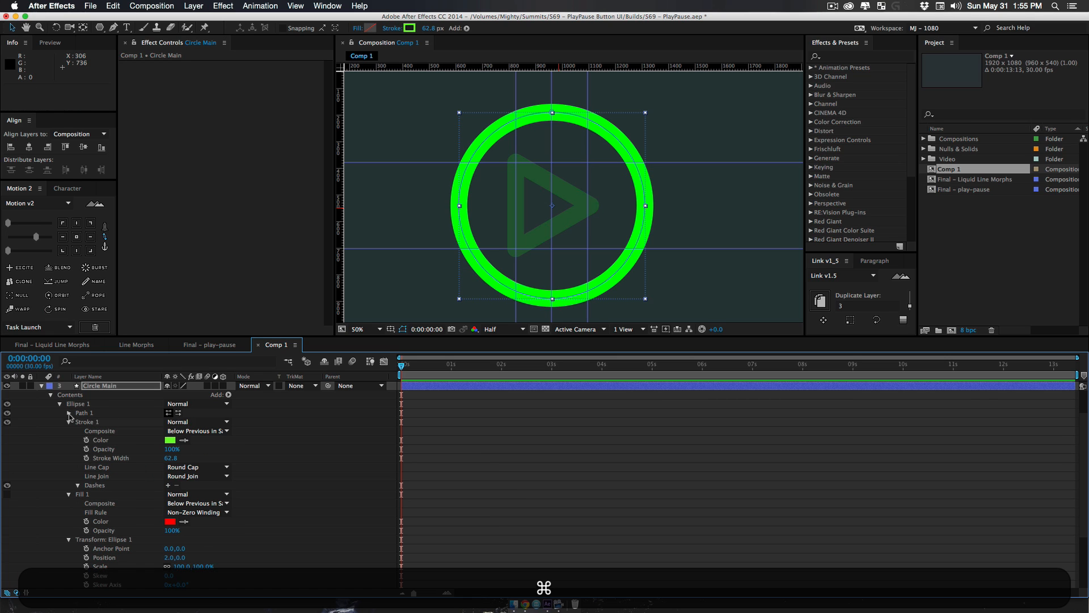
# Try moving and deleting the top vertex of the Circle Main path, undoing each edit
pyautogui.click(105, 423)
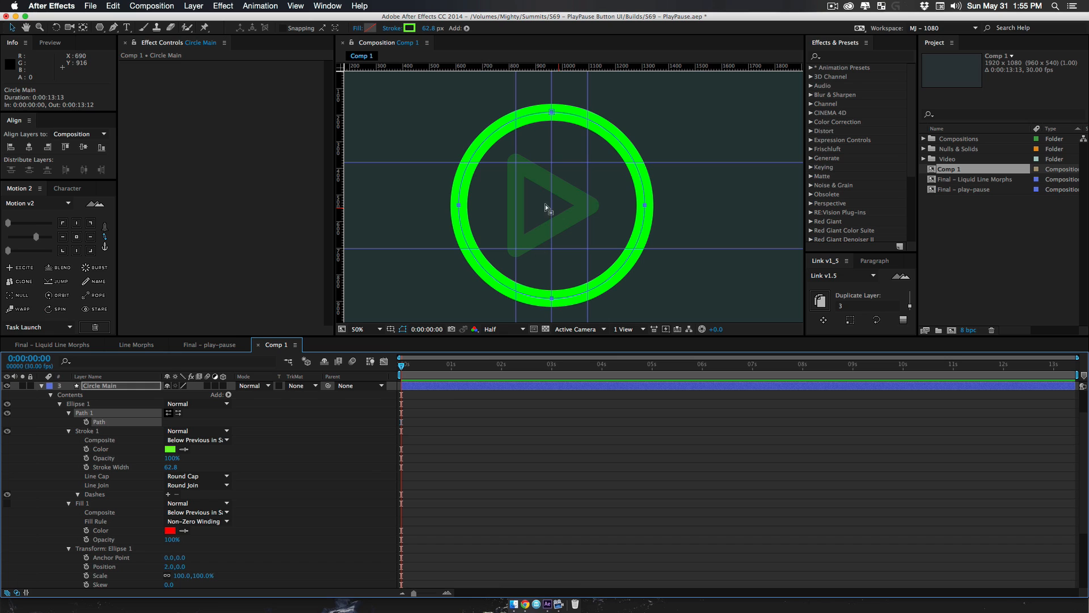
pyautogui.click(551, 113)
pyautogui.moveTo(552, 141)
pyautogui.mouseDown()
pyautogui.moveTo(551, 150)
pyautogui.moveTo(550, 140)
pyautogui.mouseUp()
pyautogui.press('super+z')
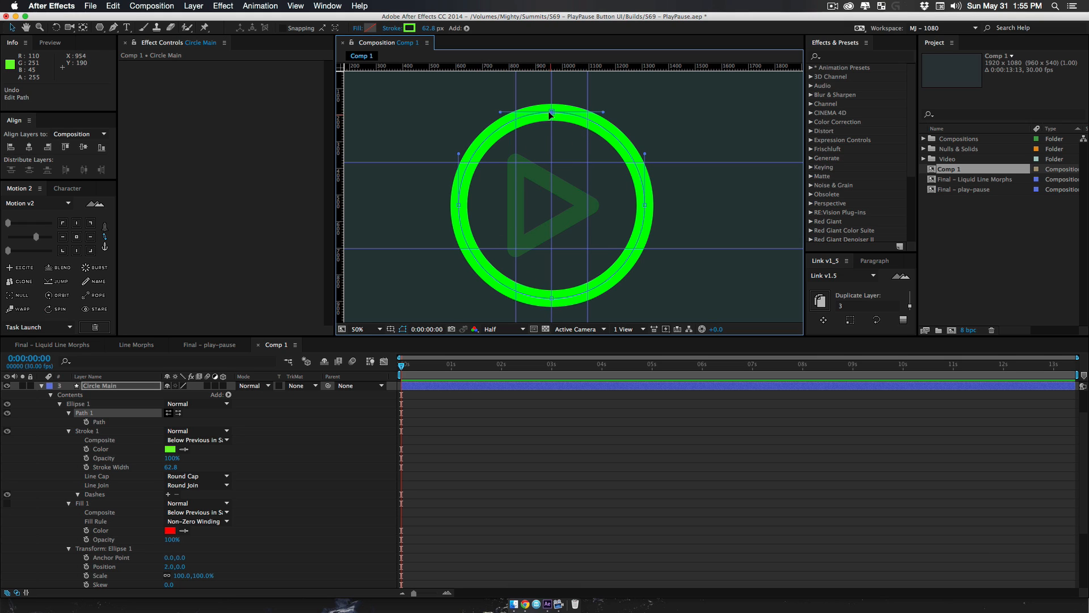
pyautogui.moveTo(551, 111)
pyautogui.mouseDown()
pyautogui.moveTo(552, 164)
pyautogui.moveTo(553, 122)
pyautogui.mouseUp()
pyautogui.press('BackSpace')
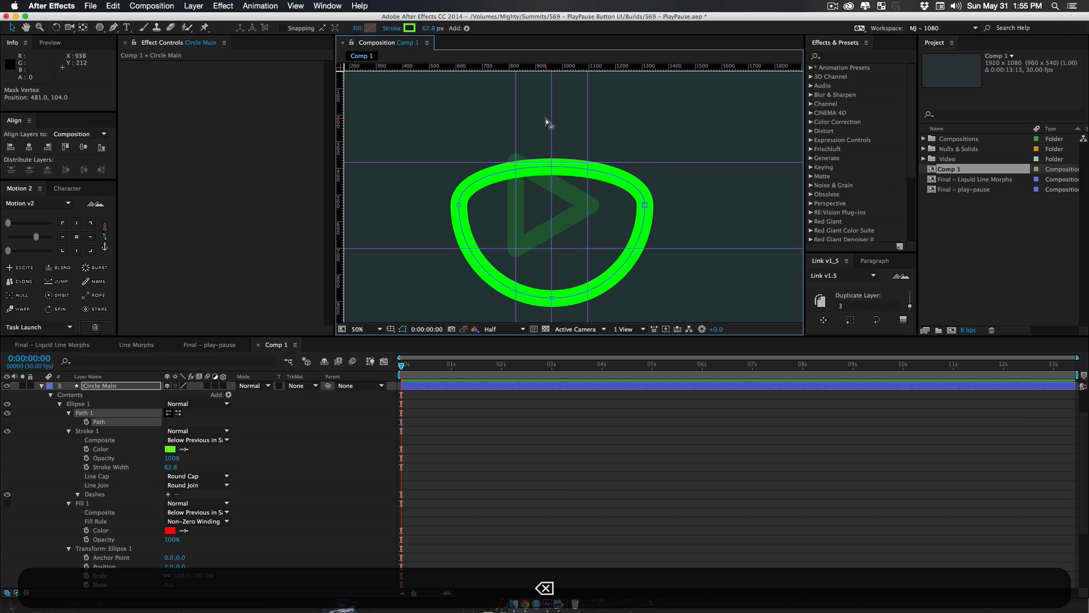
pyautogui.press('super+z')
# Add a vertex to the Circle Main path just to the right of its top vertex with the Pen tool
pyautogui.press('z')
pyautogui.click(560, 132)
pyautogui.click(561, 137)
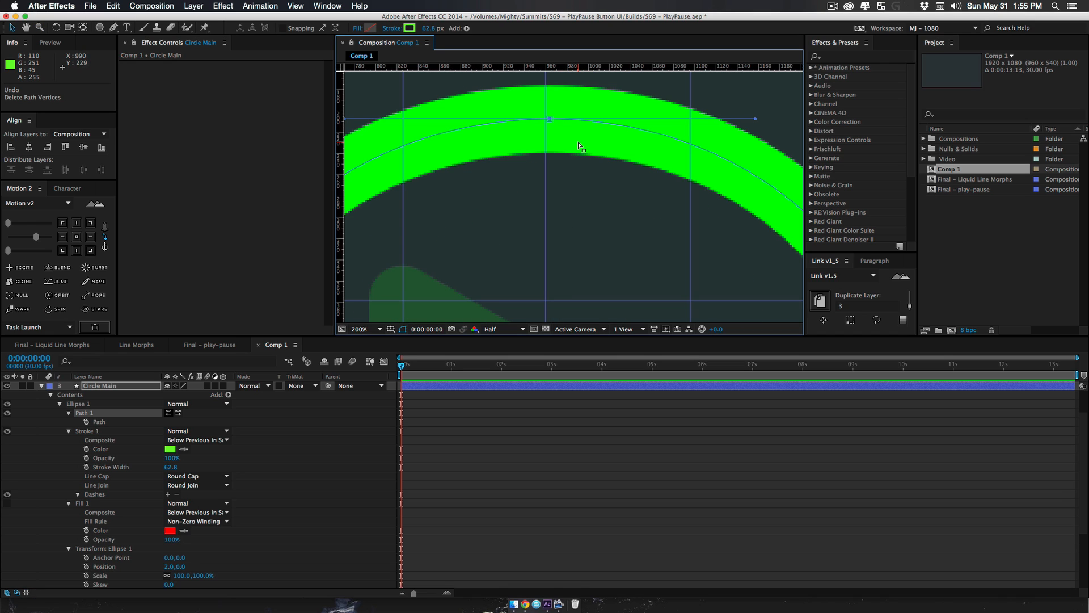
pyautogui.press('g')
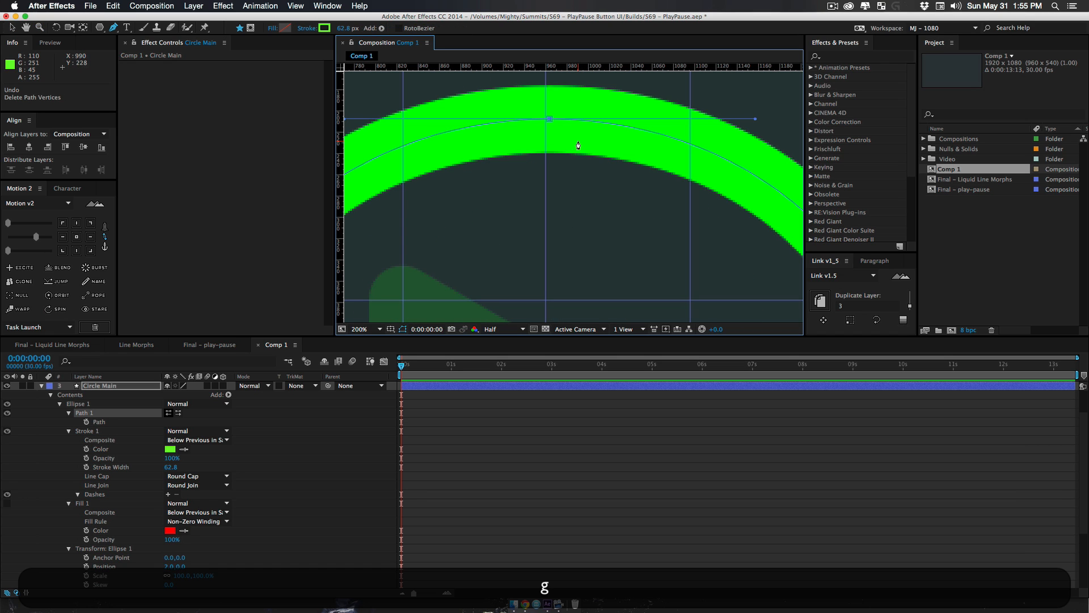
pyautogui.click(556, 120)
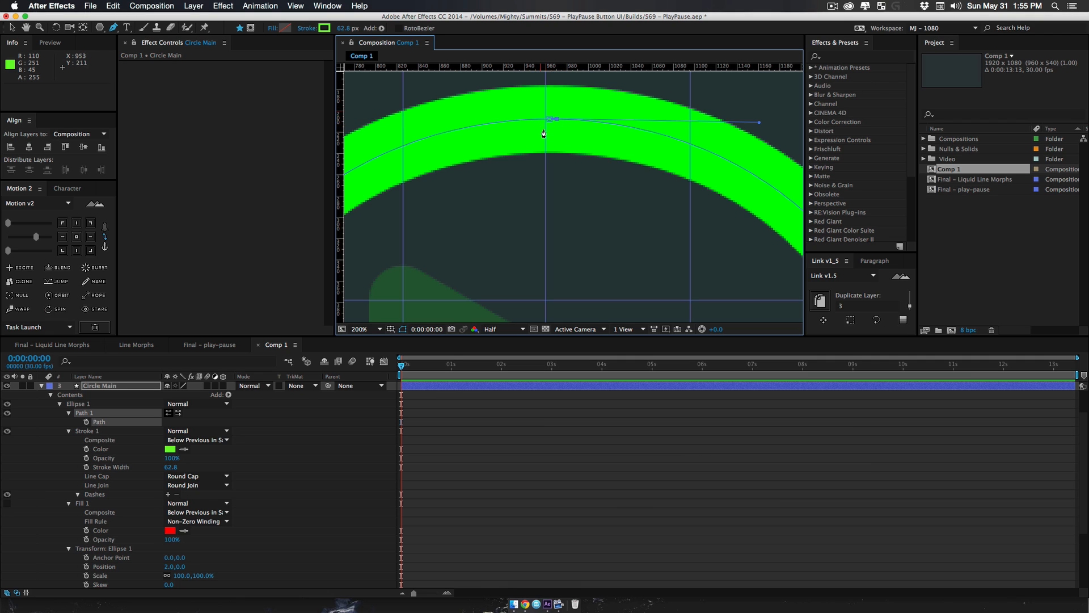
# Open the Circle Main path between its two neighbouring top vertices by turning off its Closed option
pyautogui.press('v')
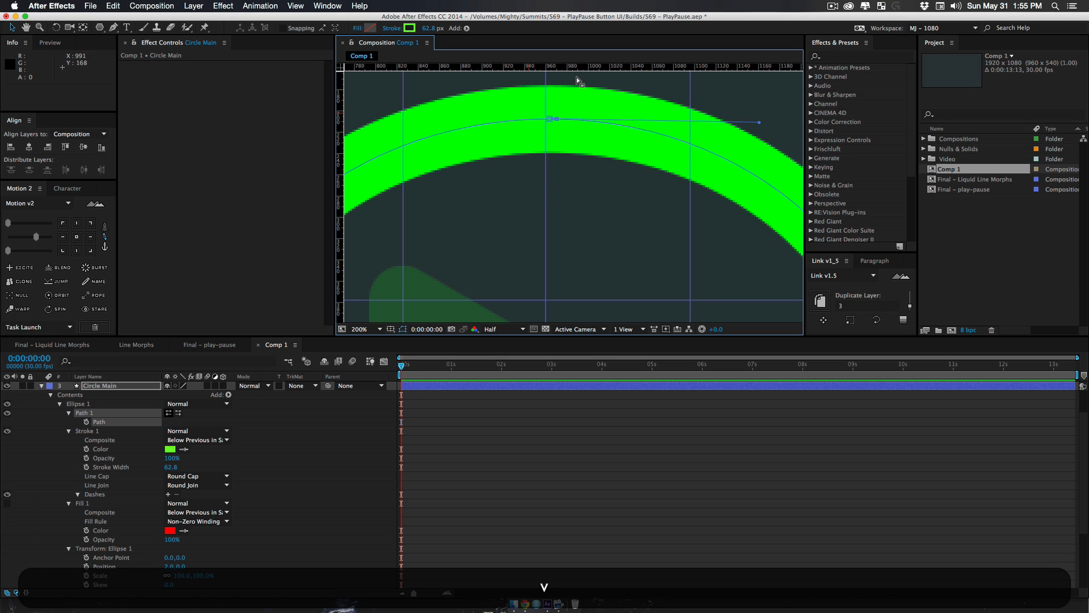
pyautogui.press('super+z')
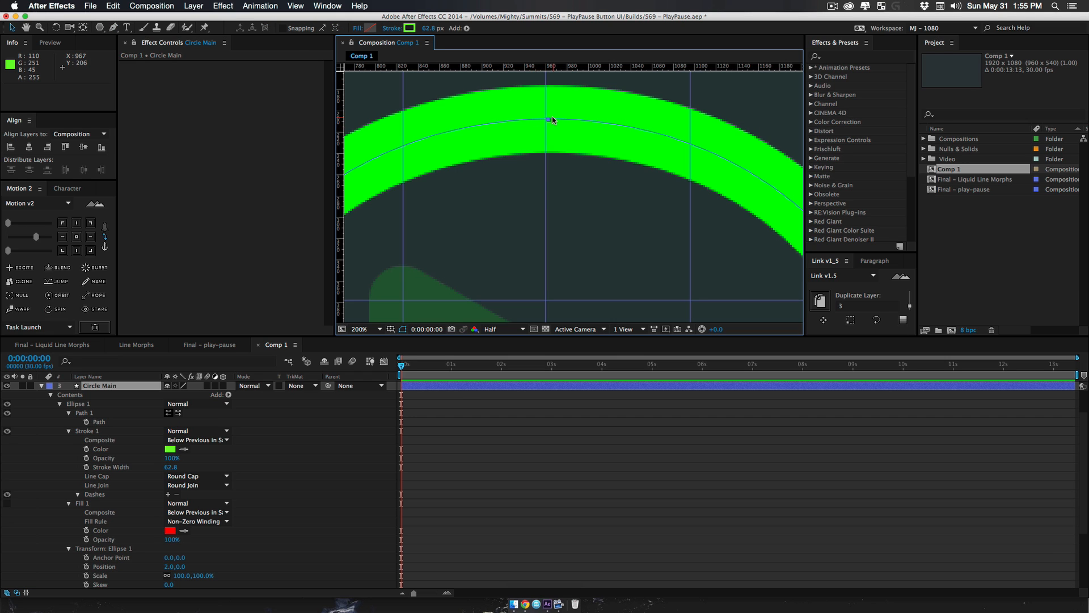
pyautogui.click(102, 421)
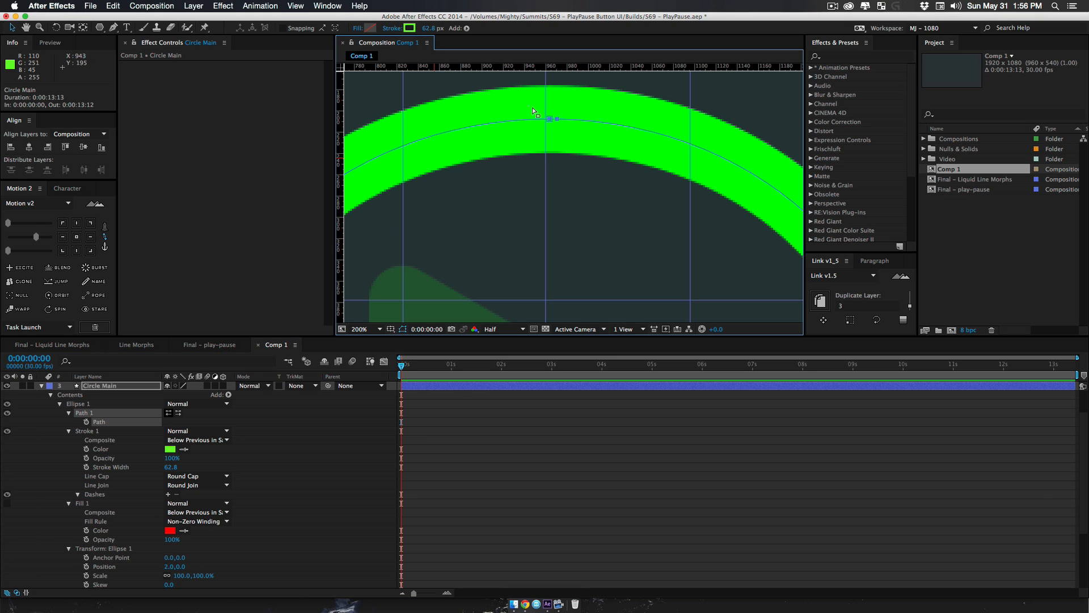
pyautogui.click(550, 120)
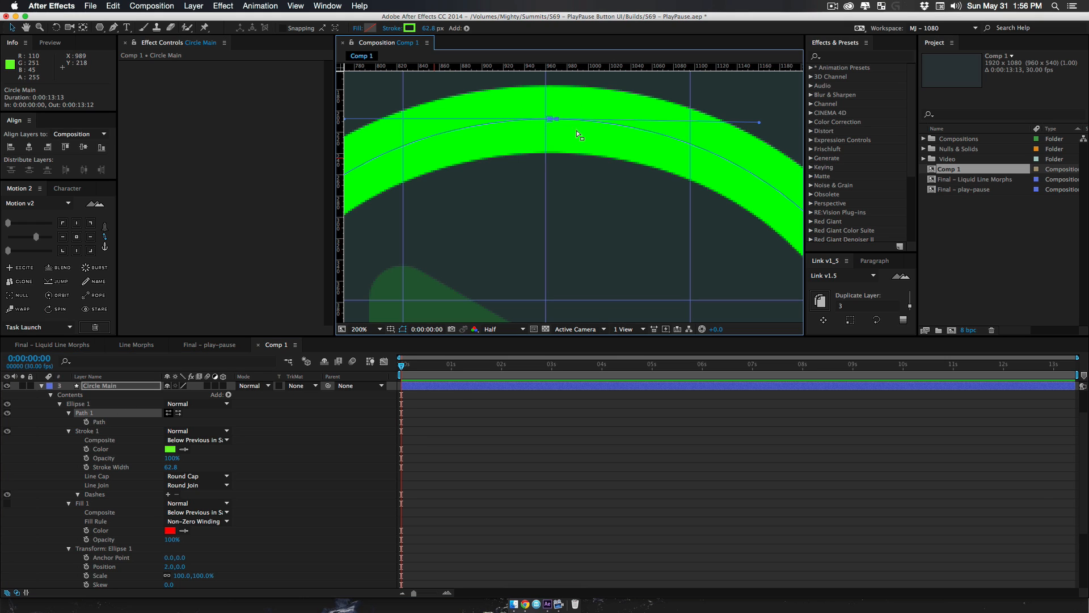
pyautogui.rightClick(549, 118)
pyautogui.moveTo(588, 139)
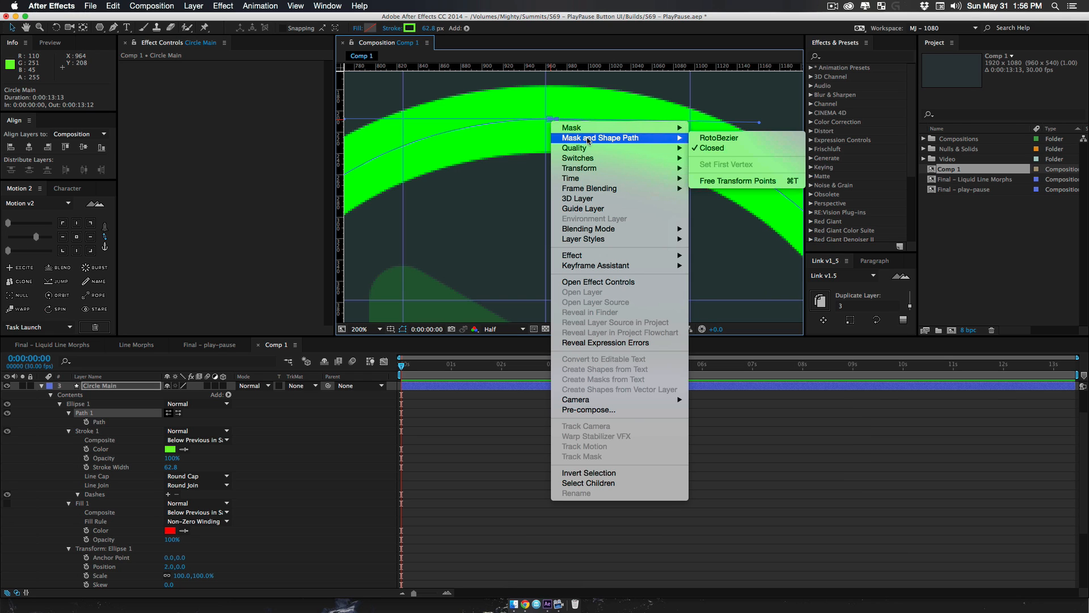
pyautogui.click(706, 149)
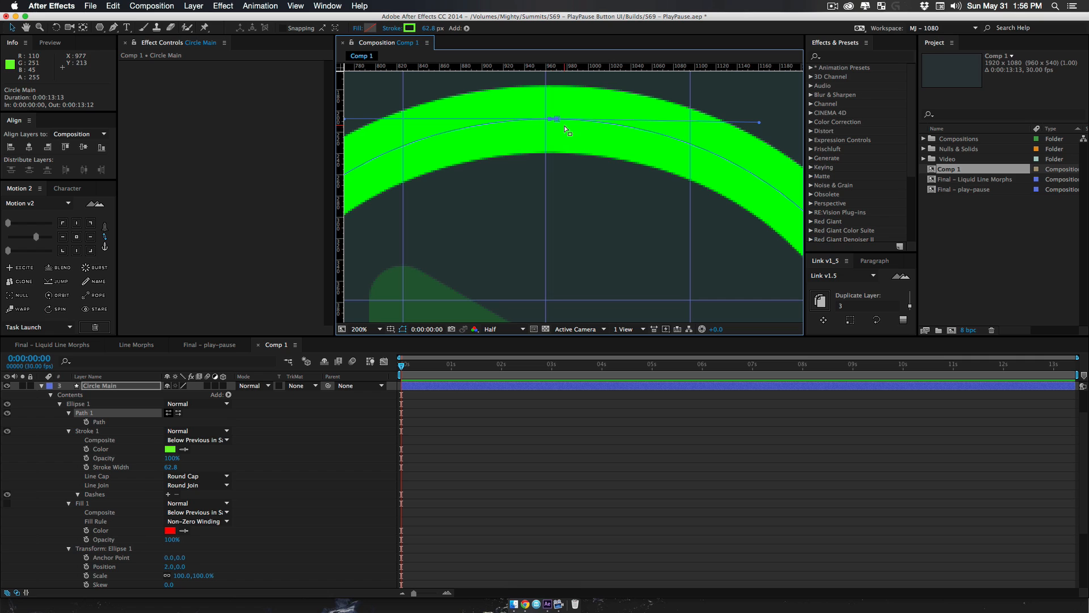
pyautogui.moveTo(593, 173); pyautogui.dragTo(560, 120)
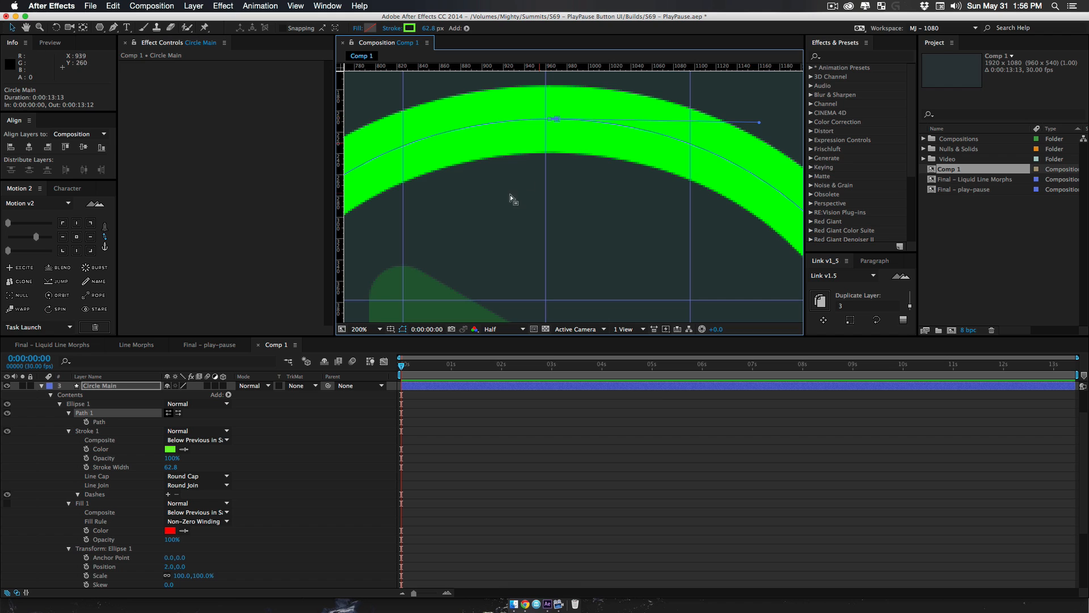
# Extend the open Circle Main path with a curve down to the left and upper guides' intersection, then straight to the lower guide
pyautogui.press('z')
pyautogui.keyDown('alt'); pyautogui.click(557, 229); pyautogui.keyUp('alt')
pyautogui.keyDown('alt'); pyautogui.click(509, 159); pyautogui.keyUp('alt')
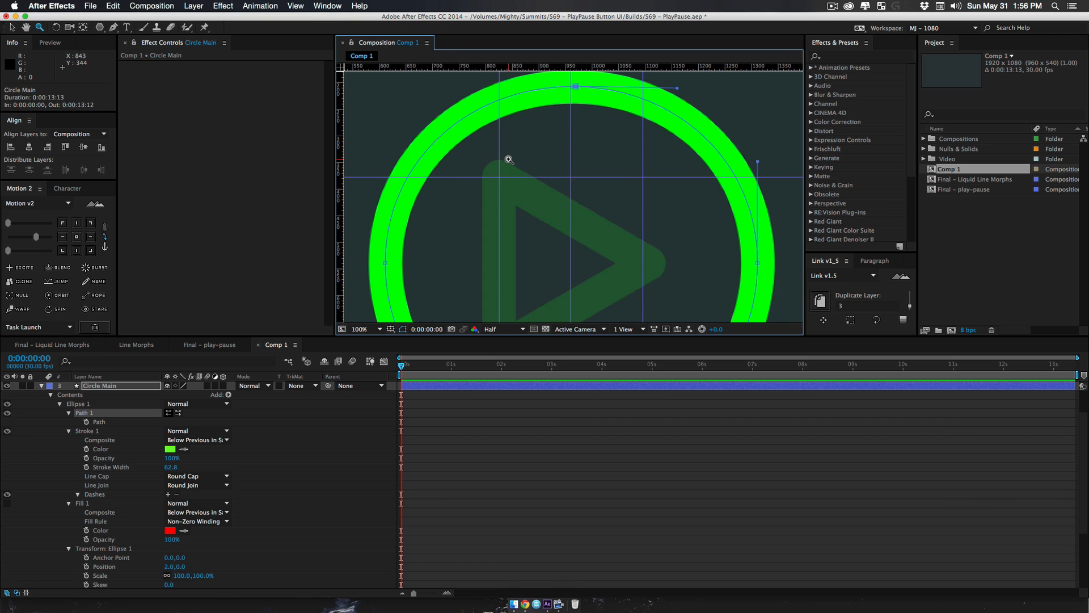
pyautogui.press('g')
pyautogui.moveTo(497, 179); pyautogui.dragTo(498, 199)
pyautogui.press('h')
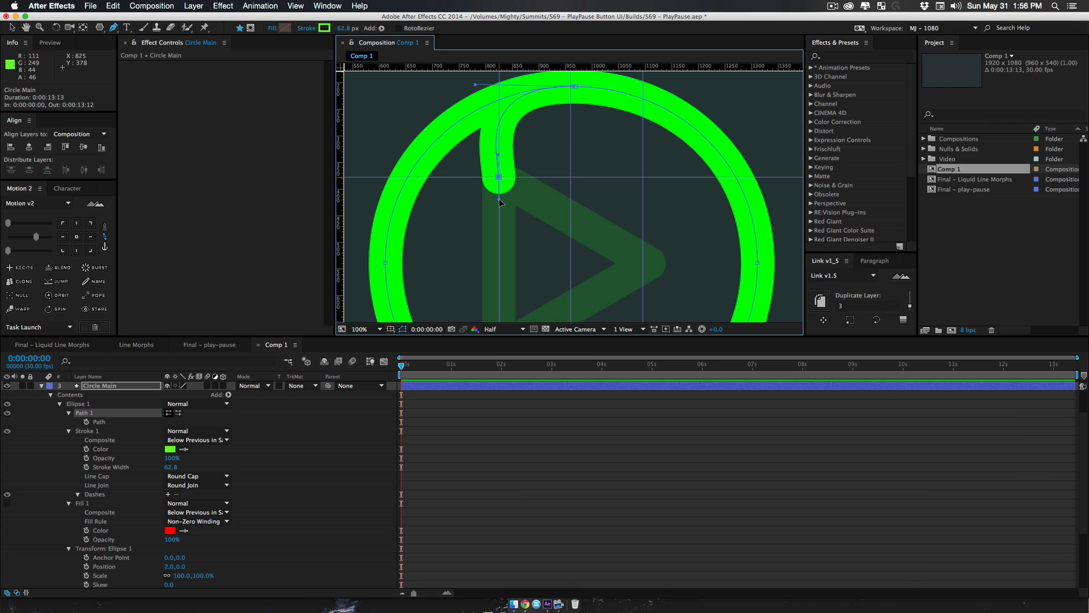
pyautogui.moveTo(536, 268); pyautogui.dragTo(570, 102)
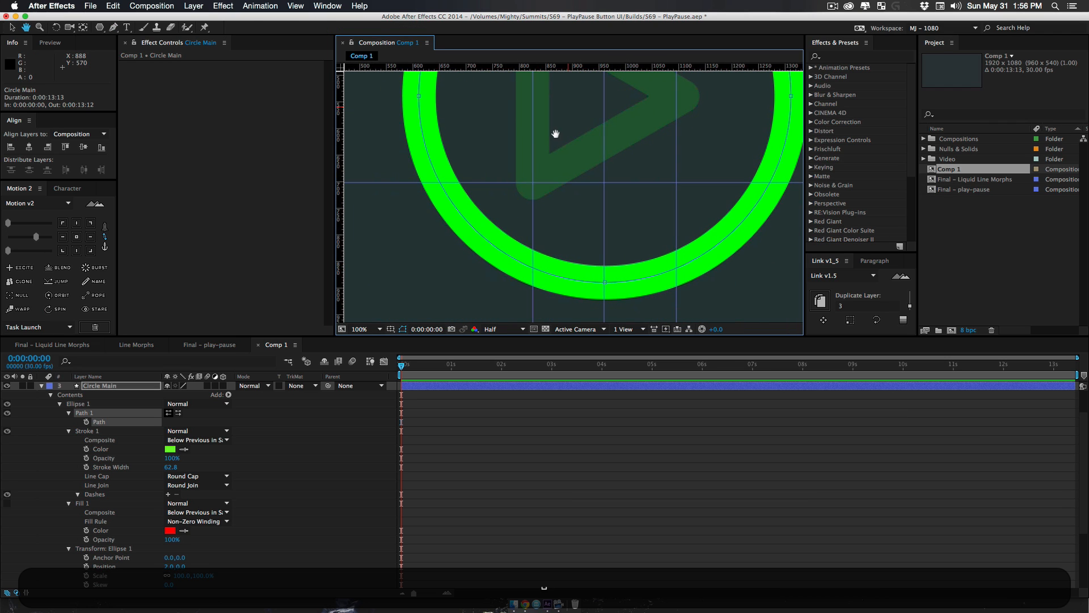
pyautogui.click(534, 183)
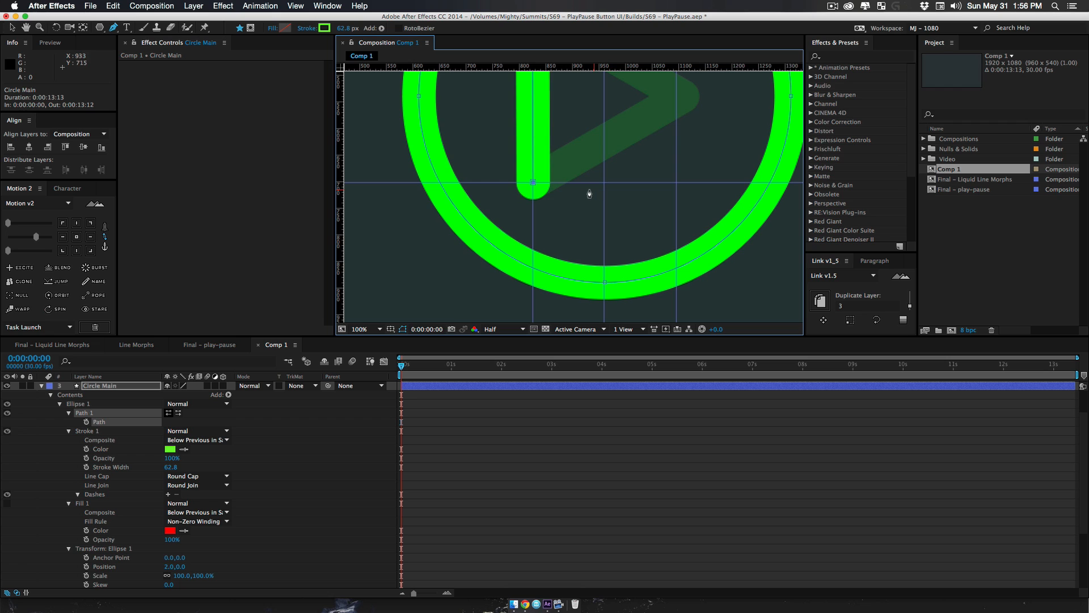
# Adjust the Bezier handle at the Circle Main path's upper-left guide vertex so the curve flows vertically into the straight segment
pyautogui.press('z')
pyautogui.keyDown('alt'); pyautogui.click(594, 166); pyautogui.keyUp('alt')
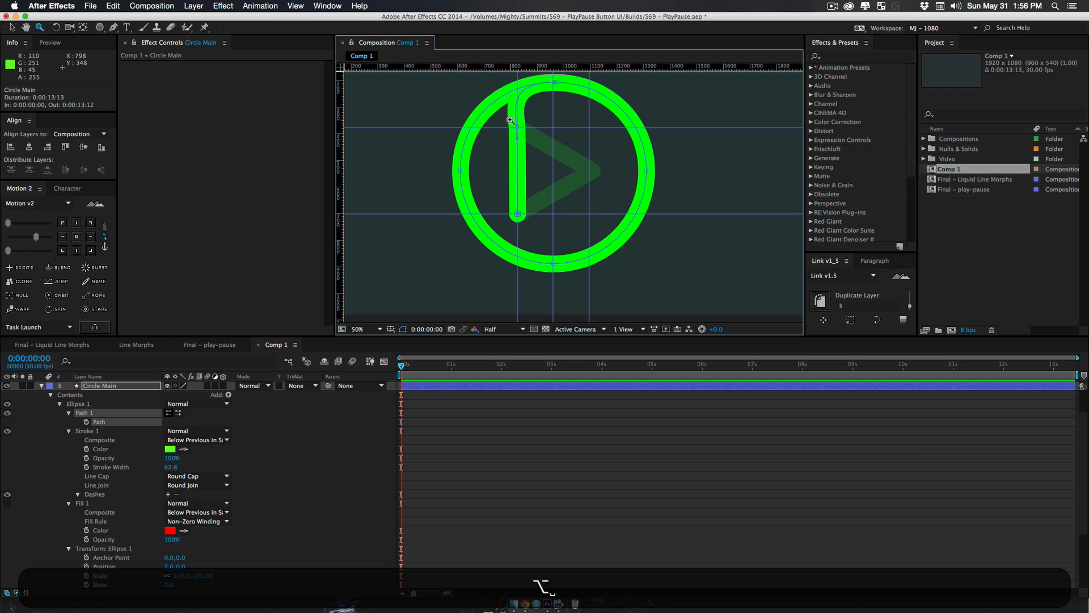
pyautogui.click(546, 128)
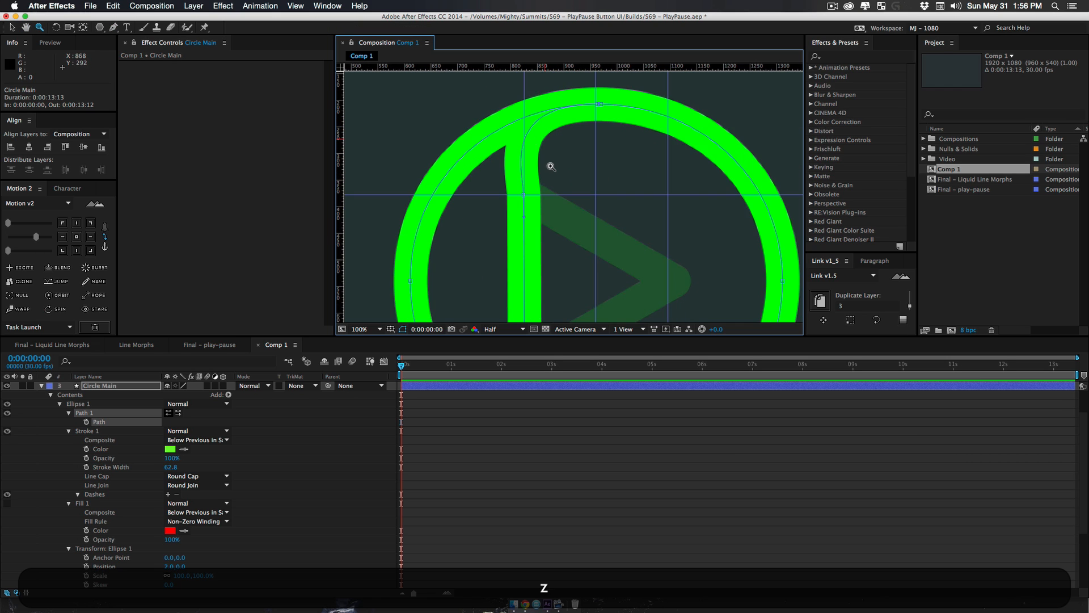
pyautogui.click(548, 161)
pyautogui.press('v')
pyautogui.click(520, 254)
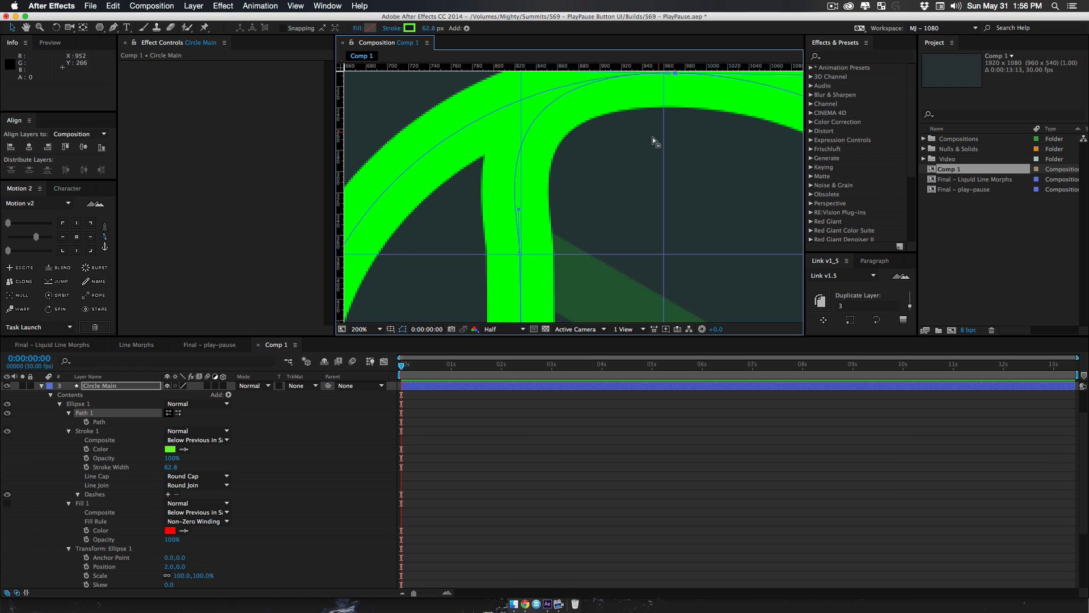
pyautogui.moveTo(656, 136); pyautogui.dragTo(624, 242)
pyautogui.moveTo(454, 177); pyautogui.dragTo(498, 180)
pyautogui.press('z')
pyautogui.keyDown('alt'); pyautogui.click(563, 236); pyautogui.keyUp('alt')
pyautogui.keyDown('alt'); pyautogui.click(562, 236); pyautogui.keyUp('alt')
pyautogui.moveTo(615, 226); pyautogui.dragTo(581, 158)
pyautogui.press('v')
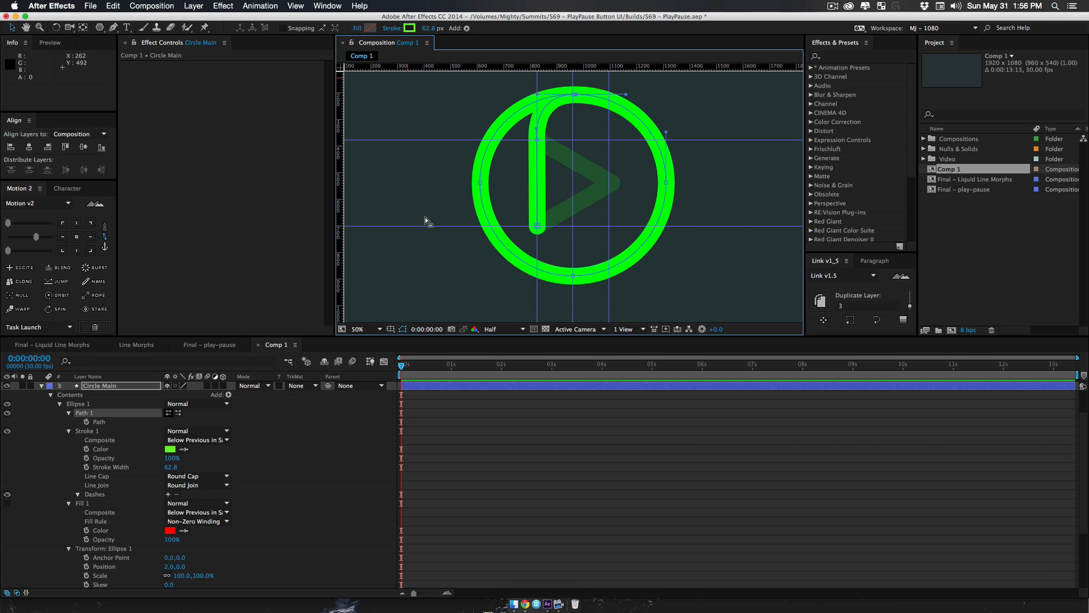
# Collapse the Circle Main layer's properties and hide the layer
pyautogui.click(265, 441)
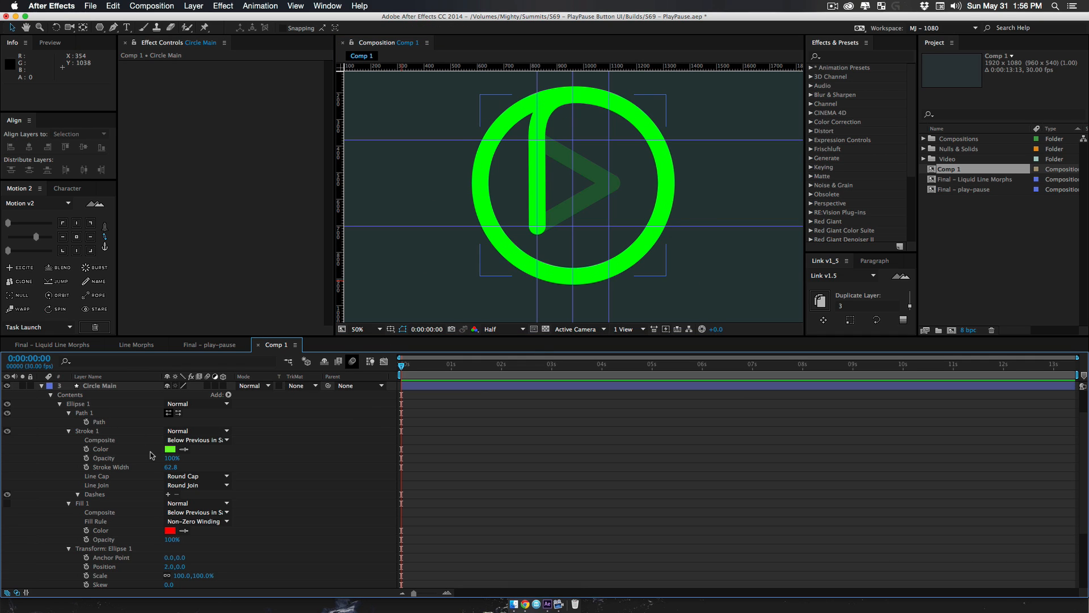
pyautogui.keyDown('super'); pyautogui.click(41, 385); pyautogui.keyUp('super')
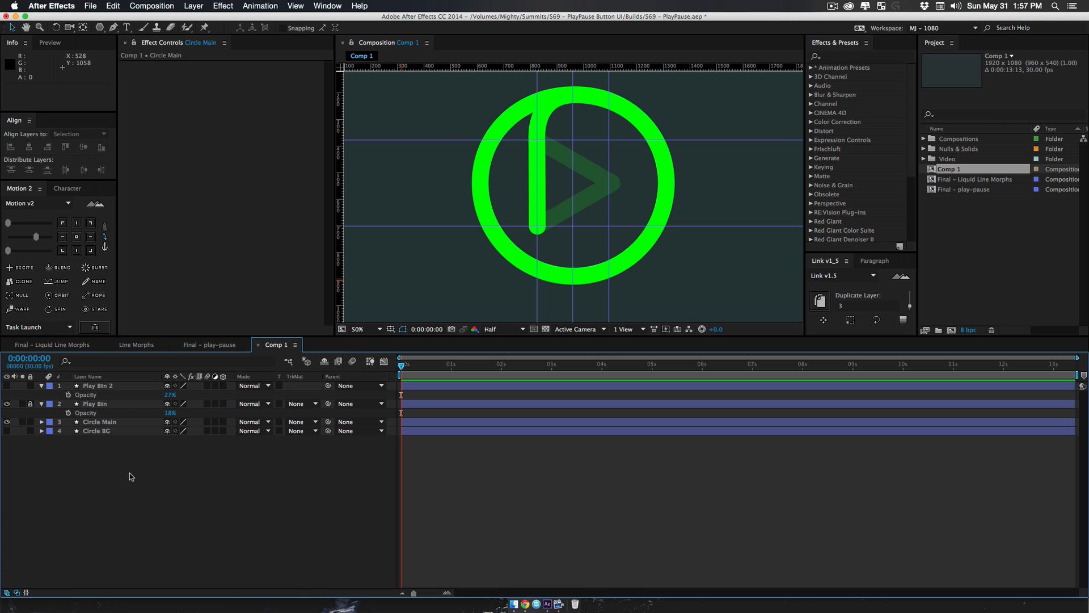
pyautogui.click(7, 422)
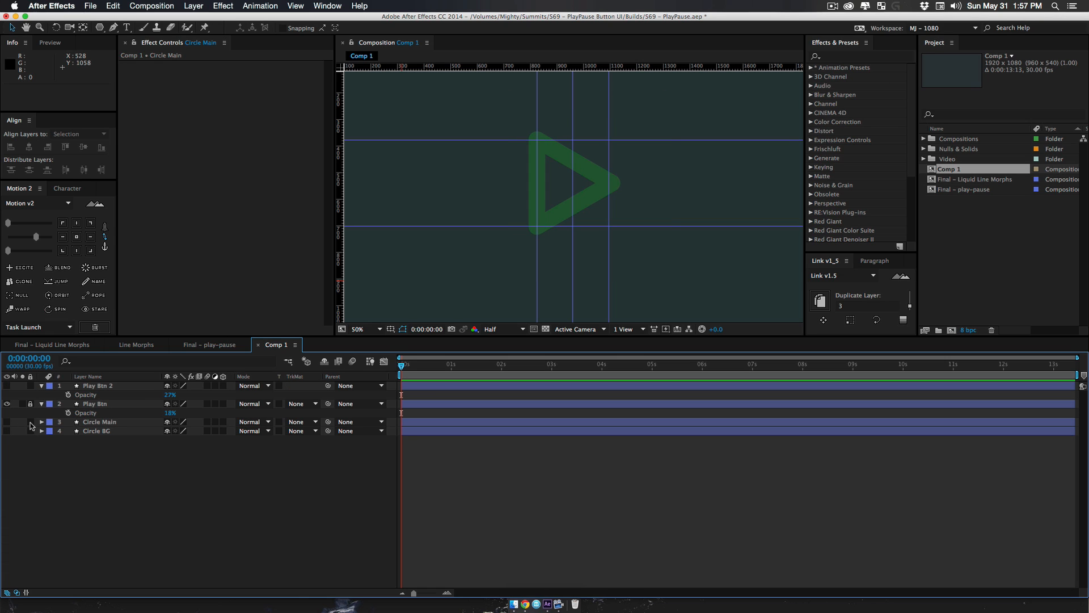
pyautogui.click(30, 422)
# Unlock and select the Play Btn layer, and make the Play Btn 2 layer visible but locked
pyautogui.click(30, 404)
pyautogui.click(98, 405)
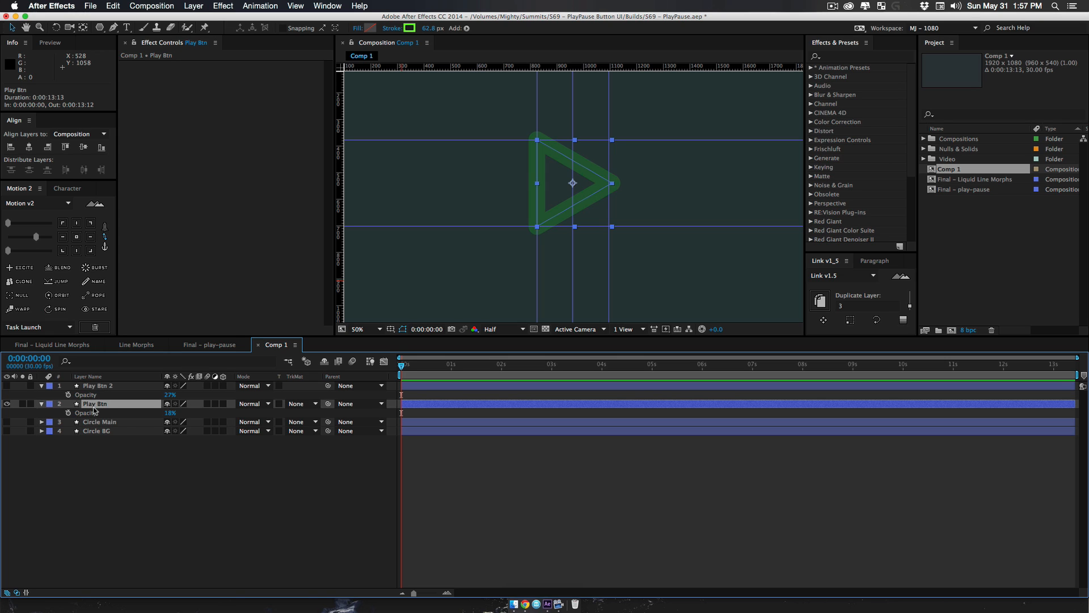
pyautogui.click(6, 385)
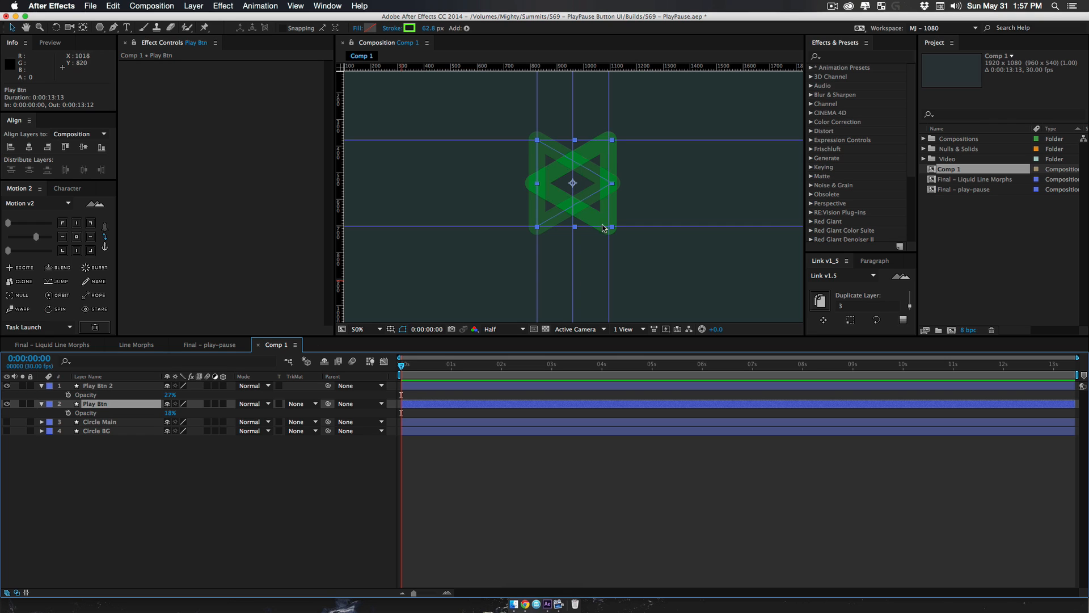
pyautogui.click(30, 386)
# Convert Polystar Path 1 of the Play Btn layer to a Bezier path and expand the converted path
pyautogui.keyDown('super'); pyautogui.click(41, 403); pyautogui.keyUp('super')
pyautogui.keyDown('super'); pyautogui.click(41, 404); pyautogui.keyUp('super')
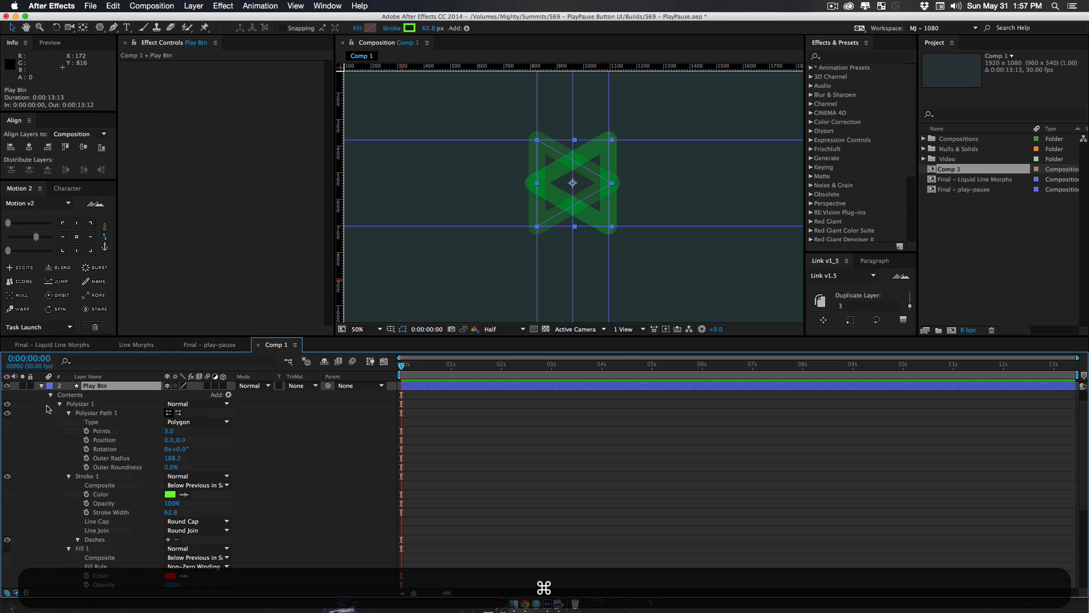
pyautogui.click(107, 414)
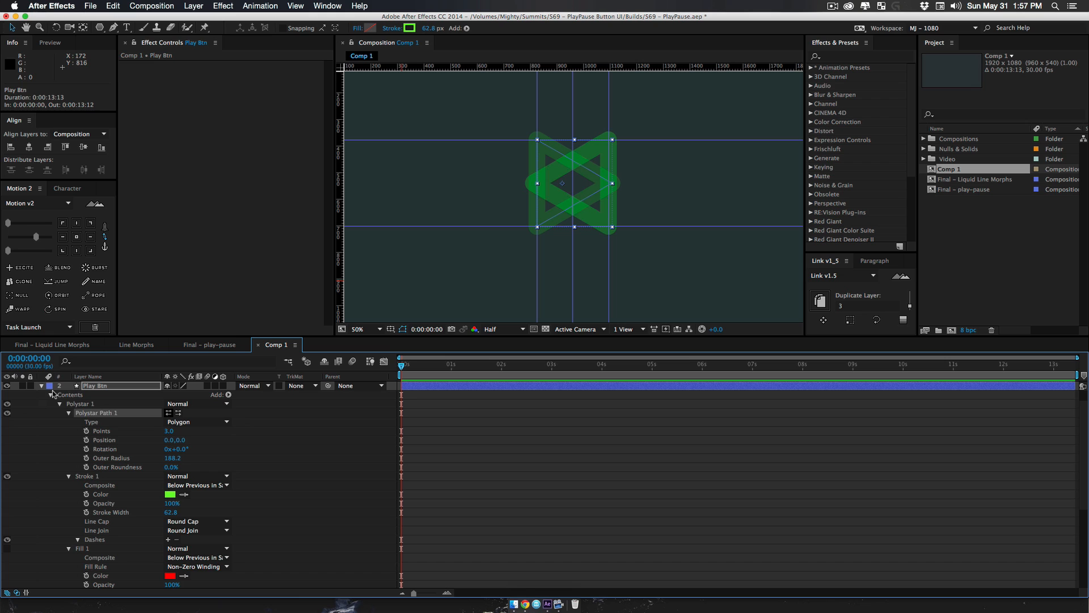
pyautogui.rightClick(105, 417)
pyautogui.click(155, 423)
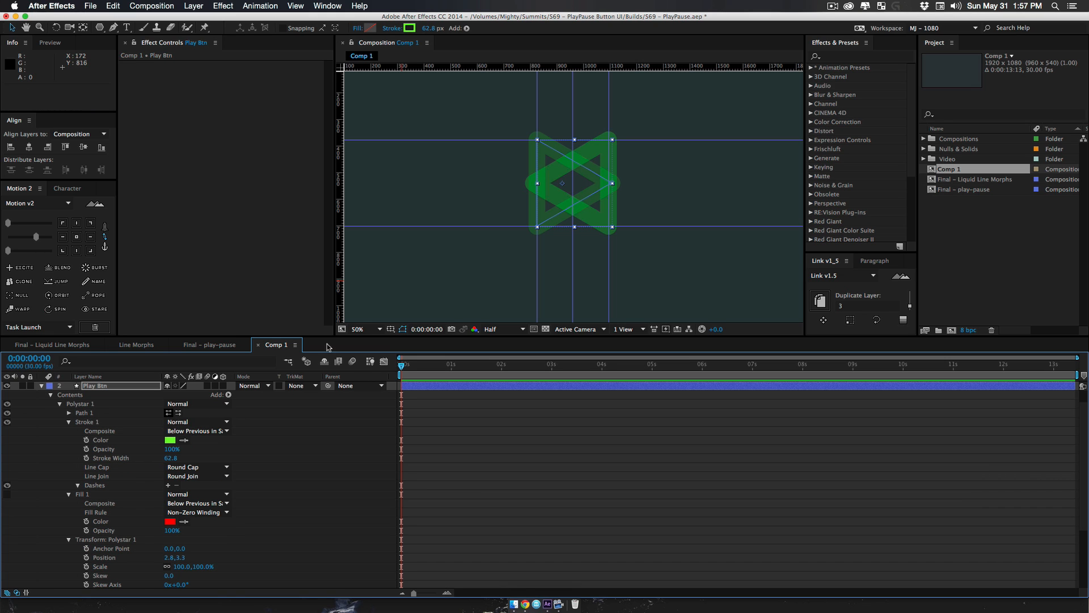
pyautogui.click(69, 414)
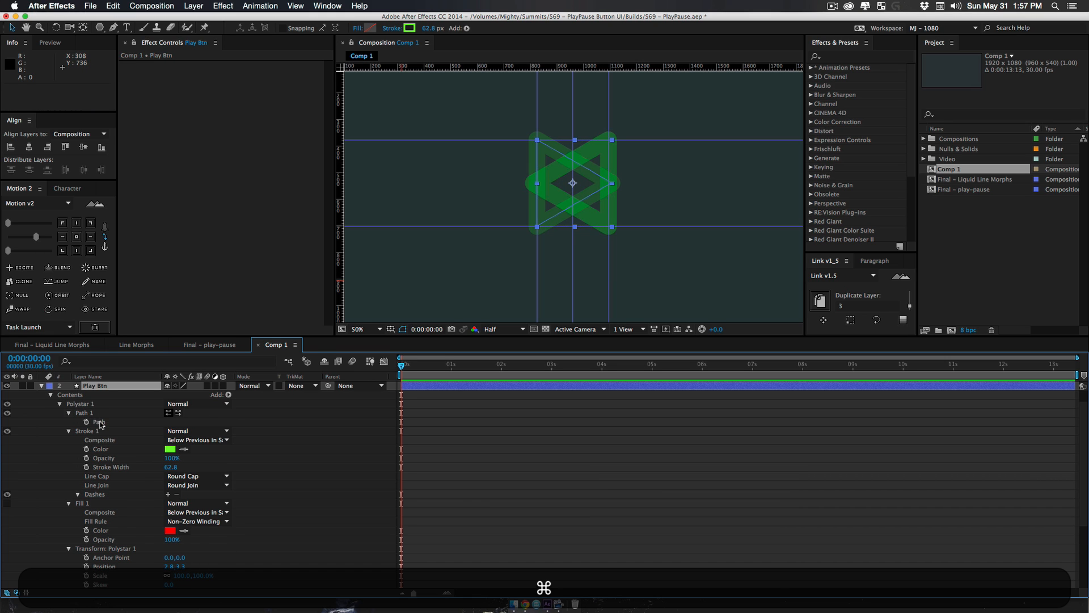
# Add a vertex to the Play Btn path on the diagonal edge, just beside its bottom-left vertex, with the Pen tool
pyautogui.click(99, 422)
pyautogui.press('z')
pyautogui.click(574, 215)
pyautogui.click(504, 203)
pyautogui.click(584, 224)
pyautogui.press('v')
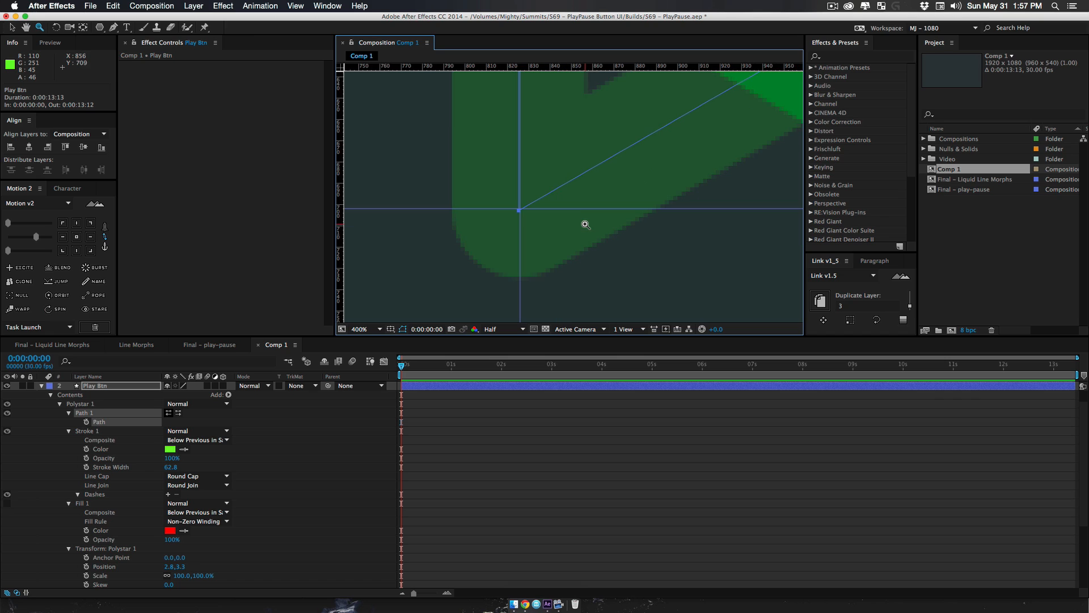
pyautogui.press('g')
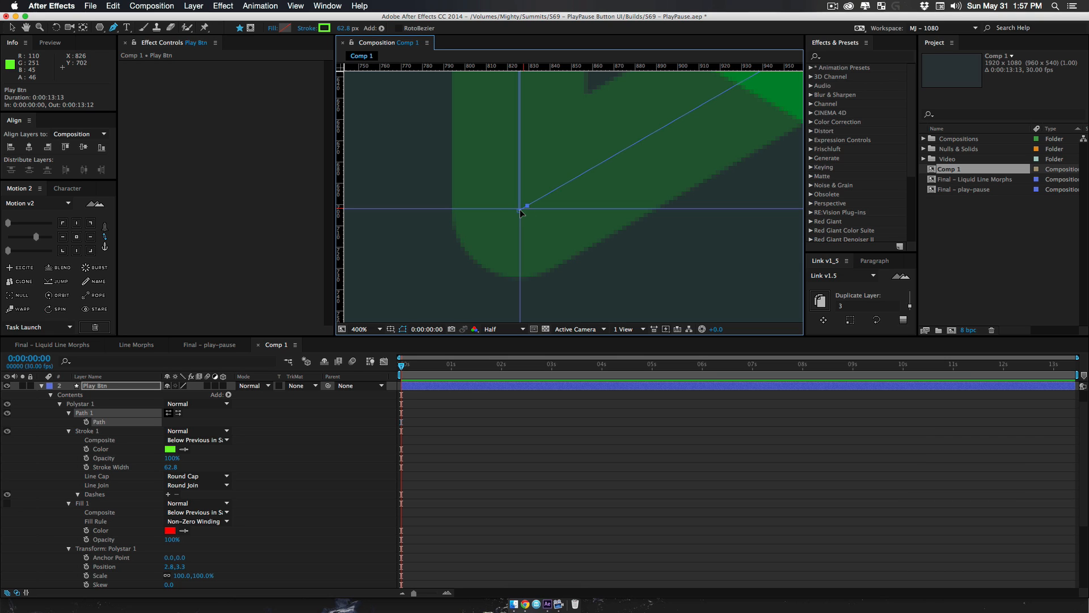
# Open the Play Btn path between its two neighbouring bottom-left vertices by turning off its Closed option
pyautogui.press('v')
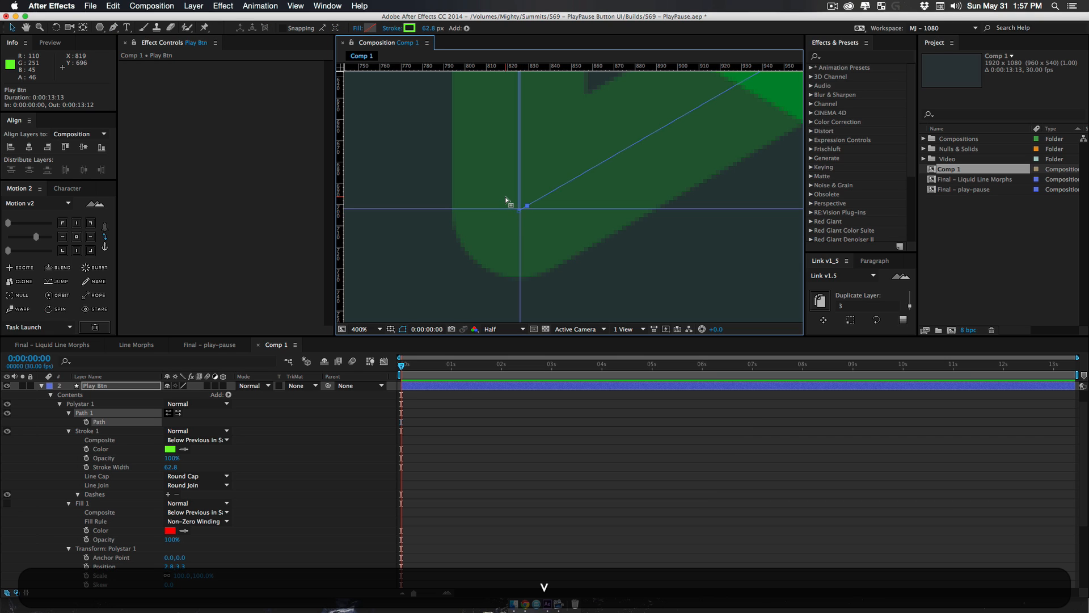
pyautogui.moveTo(498, 196); pyautogui.dragTo(538, 216)
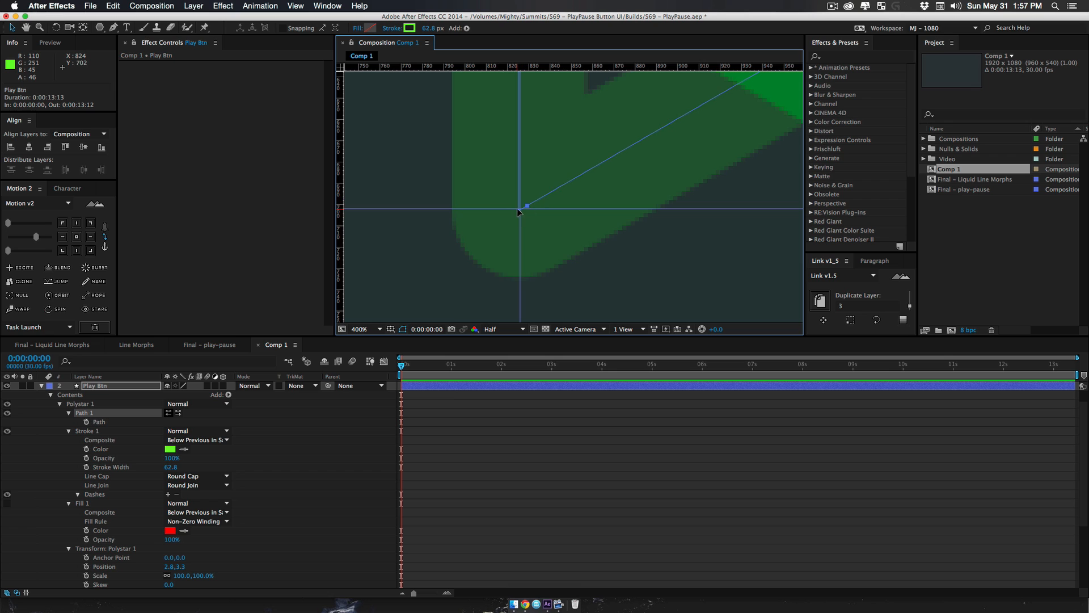
pyautogui.rightClick(518, 212)
pyautogui.moveTo(546, 228)
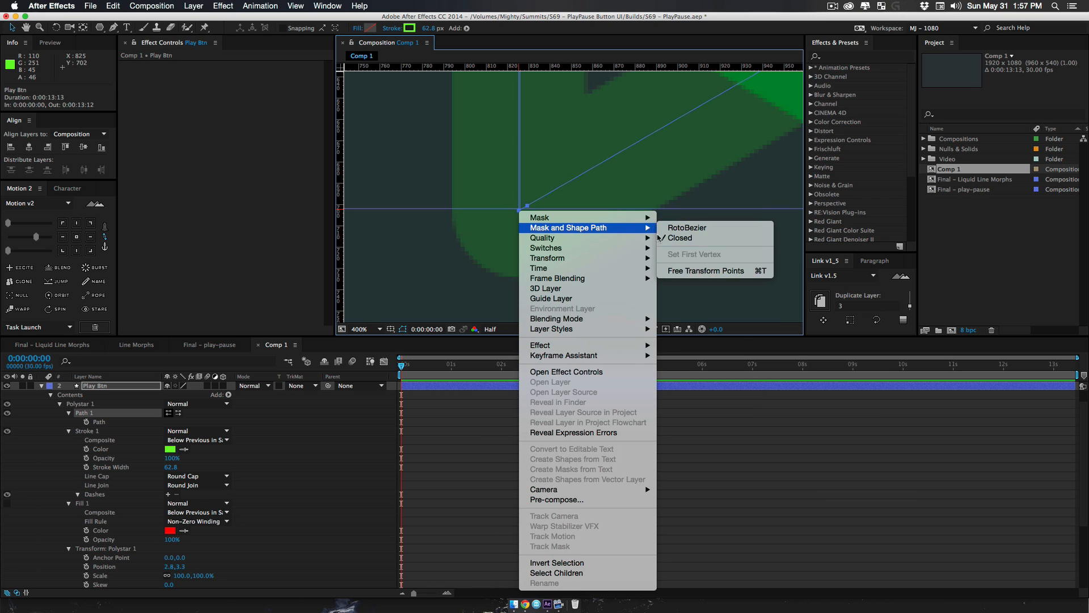
pyautogui.click(709, 238)
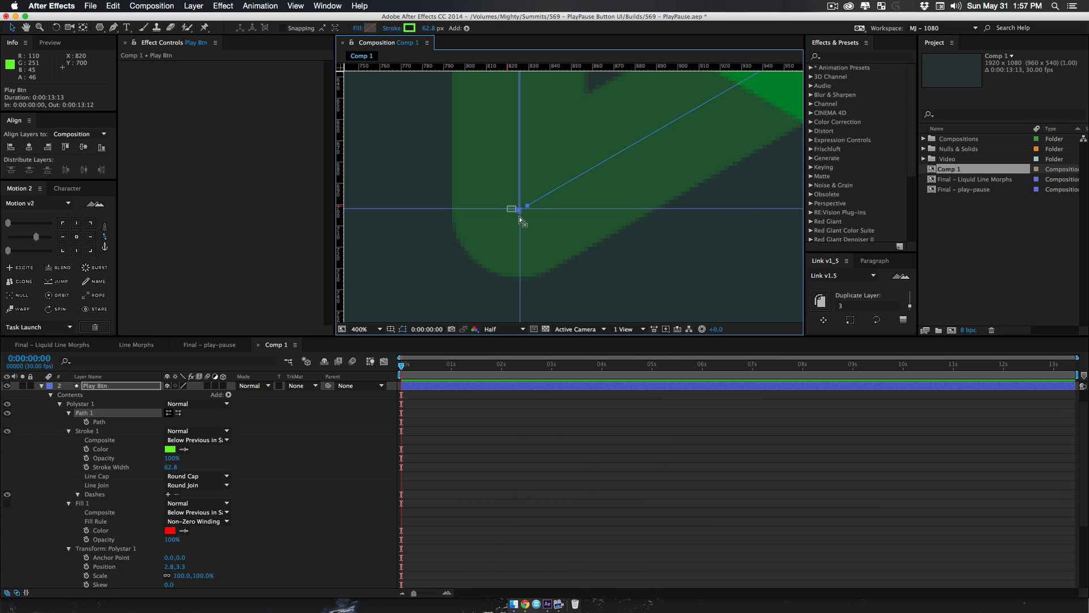
# Extend the Play Btn path from its bottom-left end to a smooth vertex with horizontal handles on the centre guide, below the lower guide
pyautogui.press('z')
pyautogui.keyDown('alt'); pyautogui.click(571, 261); pyautogui.keyUp('alt')
pyautogui.keyDown('alt'); pyautogui.click(572, 261); pyautogui.keyUp('alt')
pyautogui.press('space')
pyautogui.moveTo(633, 226); pyautogui.dragTo(554, 260)
pyautogui.press('z')
pyautogui.keyDown('alt'); pyautogui.click(543, 238); pyautogui.keyUp('alt')
pyautogui.press('g')
pyautogui.click(573, 190)
pyautogui.moveTo(575, 193)
pyautogui.mouseDown()
pyautogui.moveTo(613, 195)
pyautogui.moveTo(594, 193)
pyautogui.mouseUp()
pyautogui.press('shift')
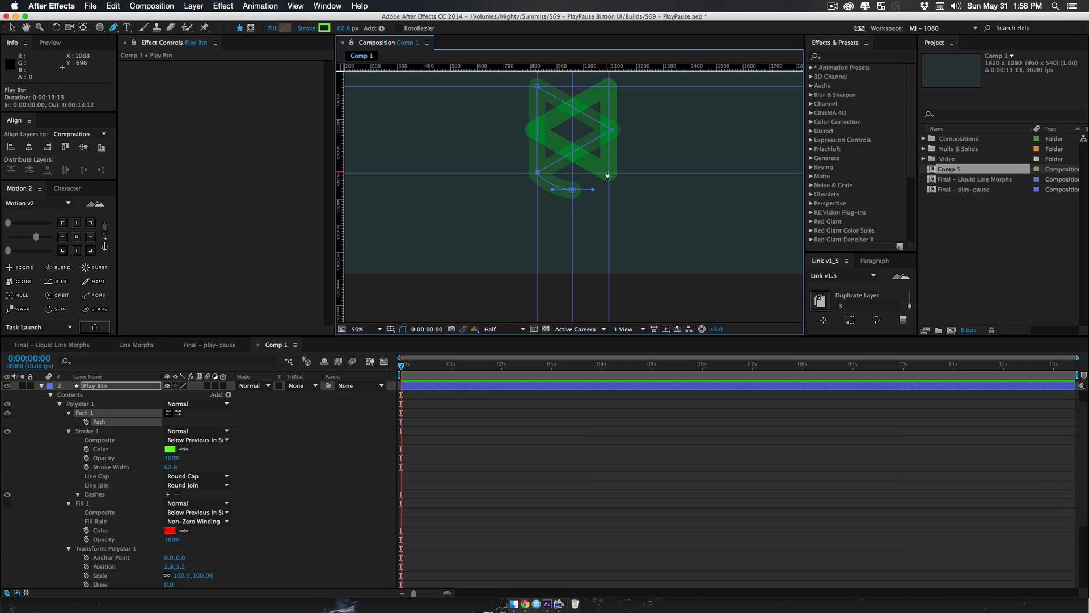
# Continue the Play Btn path with a smooth vertex where the right and lower guides cross, then straight up to the upper guide
pyautogui.click(609, 173)
pyautogui.moveTo(609, 173); pyautogui.dragTo(609, 163)
pyautogui.click(609, 87)
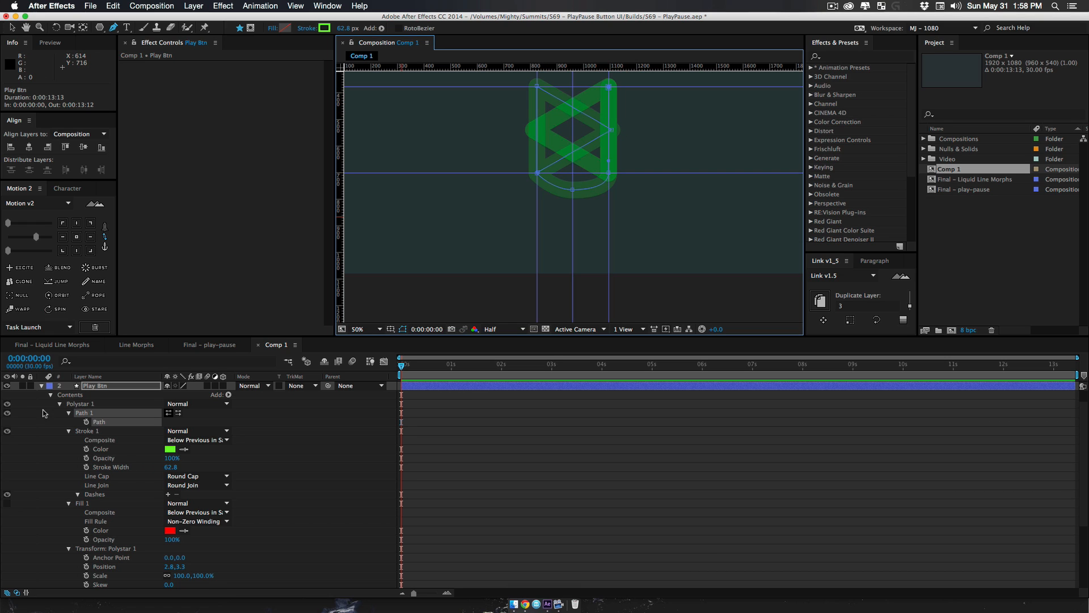
# Hide the Play Btn 2 layer and pull Bezier handles out of the Play Btn path's bottom-left vertex
pyautogui.scroll(2, 40, 413)
pyautogui.click(7, 385)
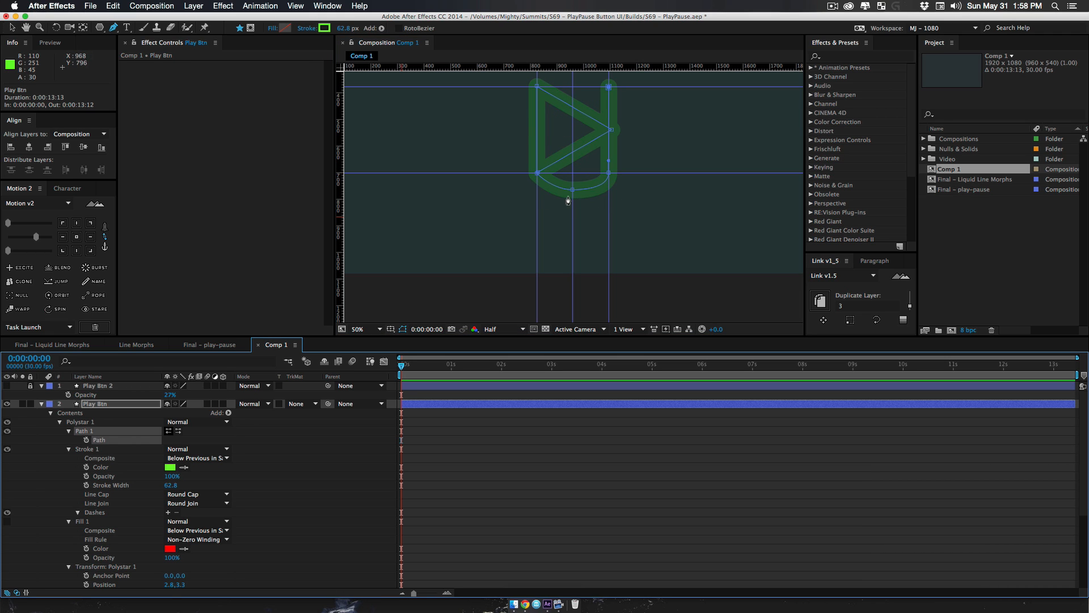
pyautogui.press('z')
pyautogui.click(572, 196)
pyautogui.click(572, 196)
pyautogui.press('space')
pyautogui.moveTo(498, 218); pyautogui.dragTo(542, 195)
pyautogui.press('v')
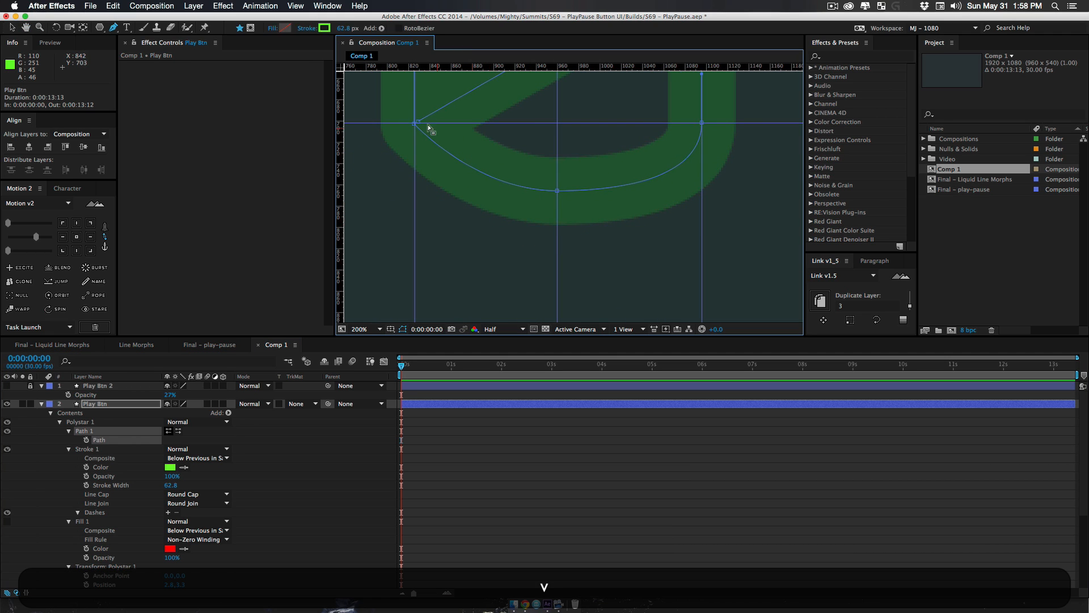
pyautogui.click(414, 124)
pyautogui.keyDown('alt'); pyautogui.keyDown('super'); pyautogui.click(415, 125); pyautogui.keyUp('super'); pyautogui.keyUp('alt')
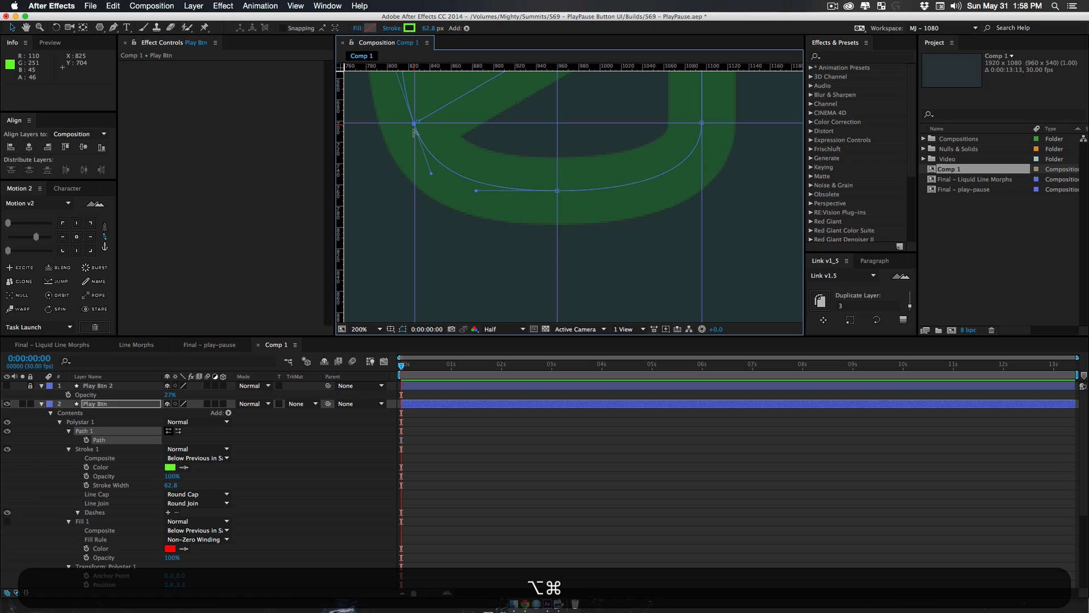
# Align the bottom-left vertex's Bezier handles vertically along the left guide on the Play Btn path
pyautogui.press('z')
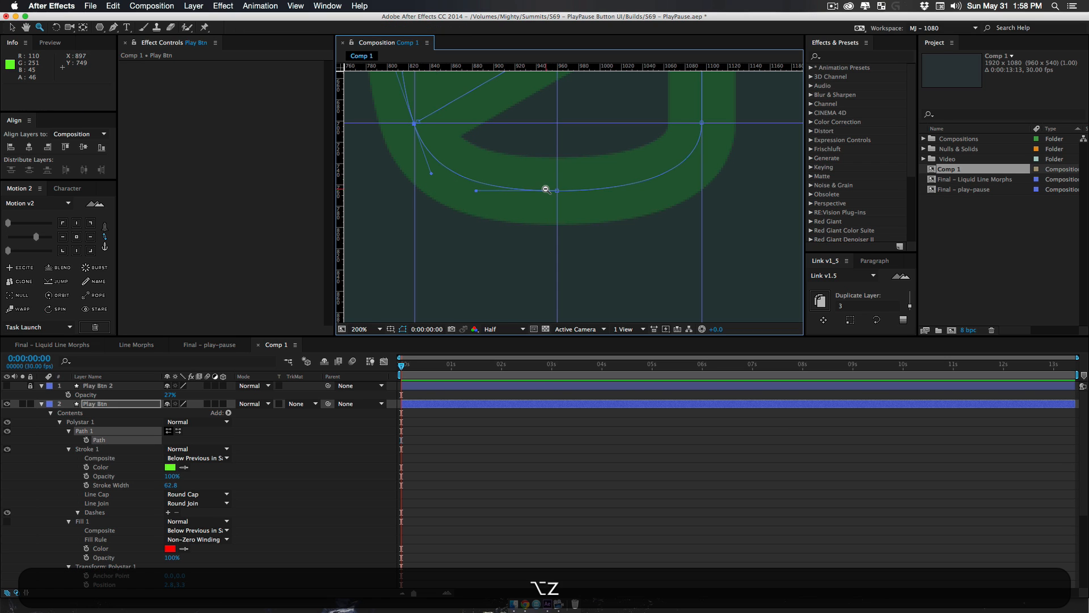
pyautogui.keyDown('alt'); pyautogui.click(546, 189); pyautogui.keyUp('alt')
pyautogui.press('space')
pyautogui.moveTo(549, 206); pyautogui.dragTo(517, 319)
pyautogui.moveTo(458, 226); pyautogui.dragTo(476, 229)
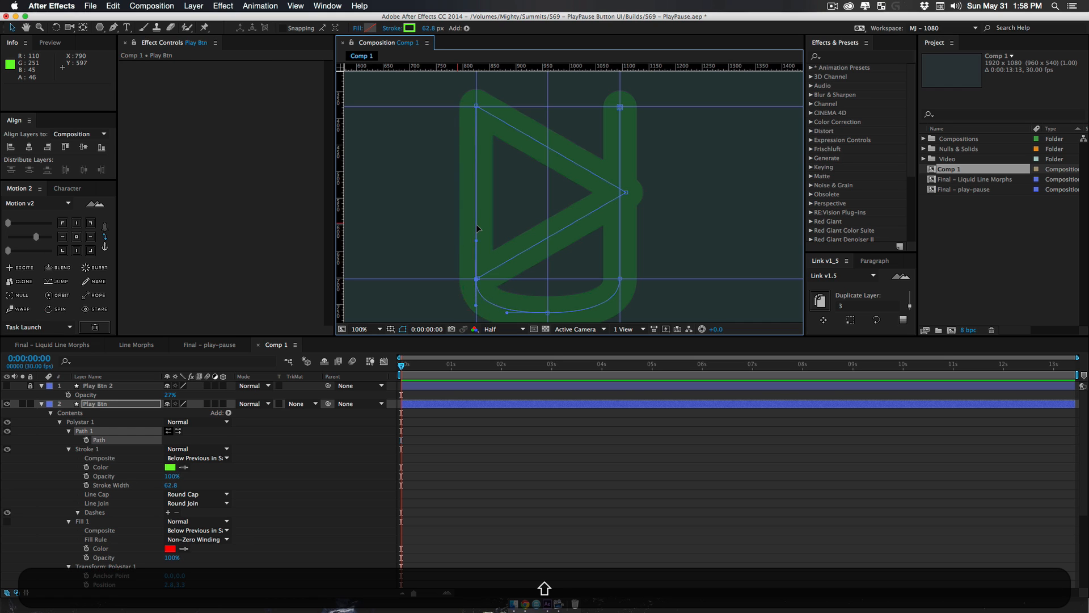
pyautogui.moveTo(551, 288)
pyautogui.mouseDown()
pyautogui.moveTo(537, 177)
pyautogui.moveTo(530, 294)
pyautogui.mouseUp()
pyautogui.press('z')
pyautogui.keyDown('alt'); pyautogui.click(559, 237); pyautogui.keyUp('alt')
pyautogui.press('v')
# Collapse the Play Btn layer's properties and make the Circle Main layer visible again
pyautogui.press('super+a')
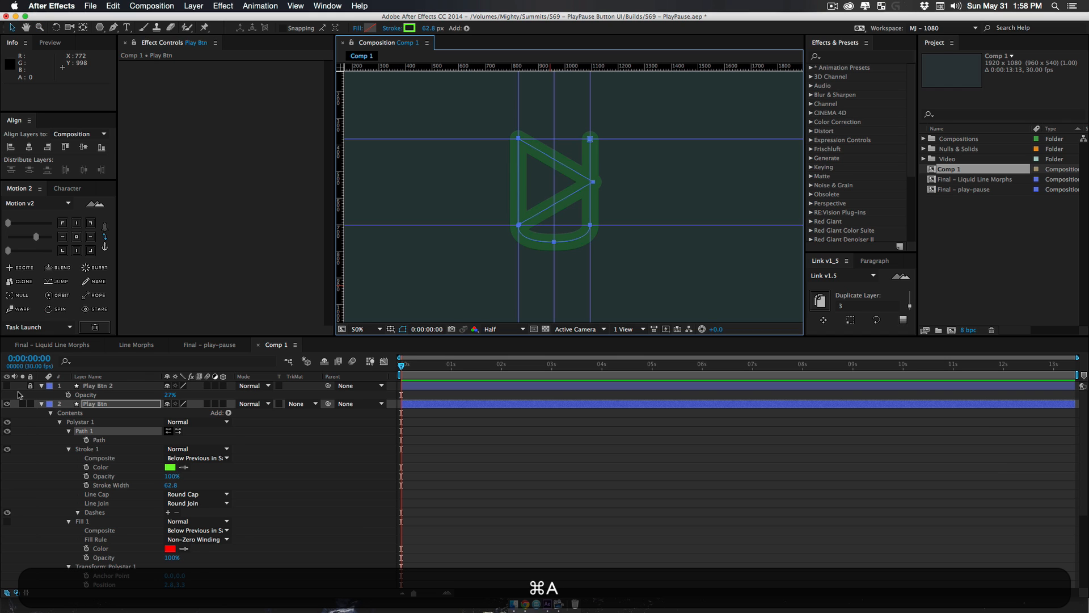
pyautogui.press('u')
pyautogui.click(106, 454)
pyautogui.click(7, 413)
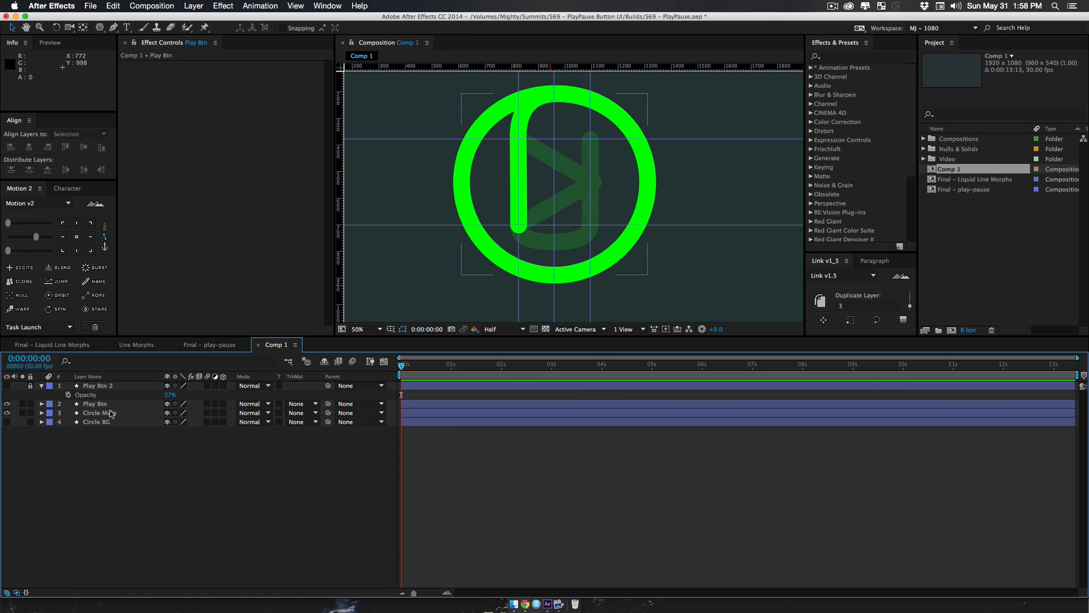
# Set the Play Btn layer's opacity to 100%
pyautogui.click(92, 404)
pyautogui.press('t')
pyautogui.moveTo(169, 412); pyautogui.dragTo(249, 409)
pyautogui.click(220, 494)
# Unlock and delete the Play Btn 2 layer, and save the project
pyautogui.click(30, 386)
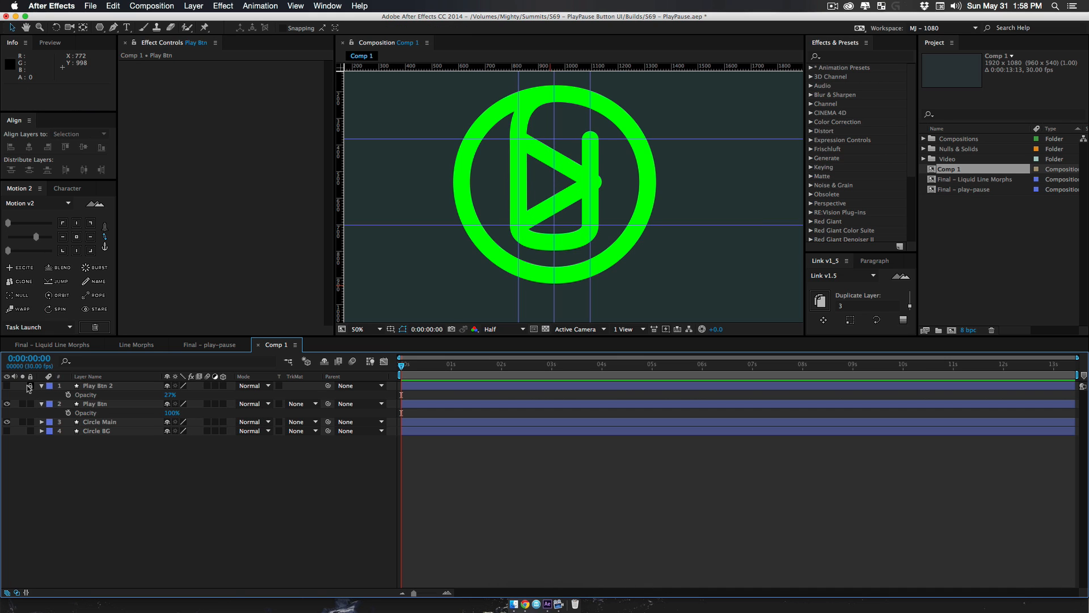
pyautogui.click(97, 387)
pyautogui.press('BackSpace')
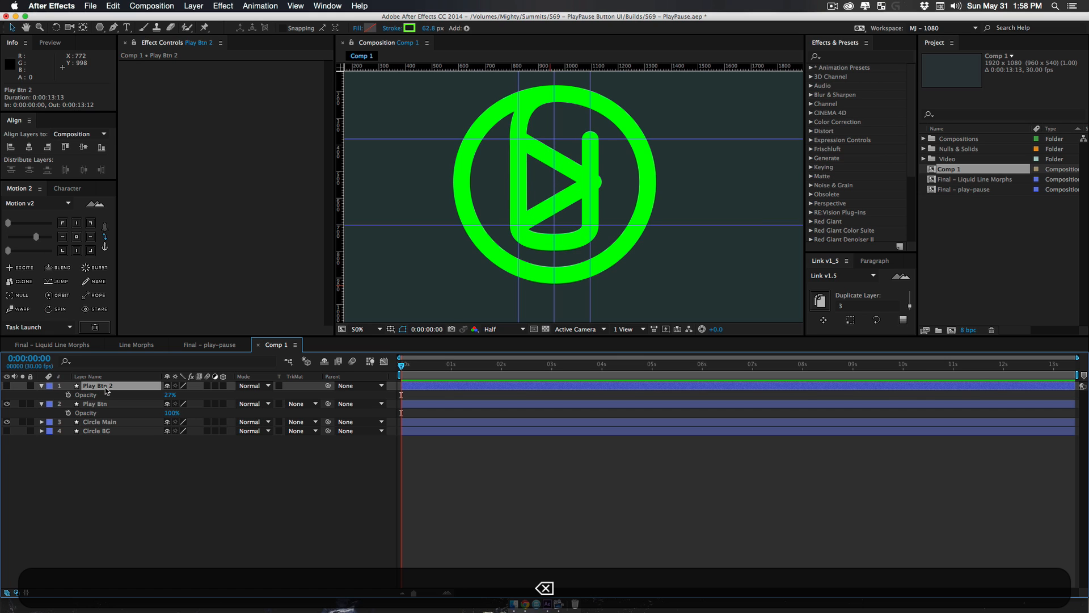
pyautogui.press('super+s')
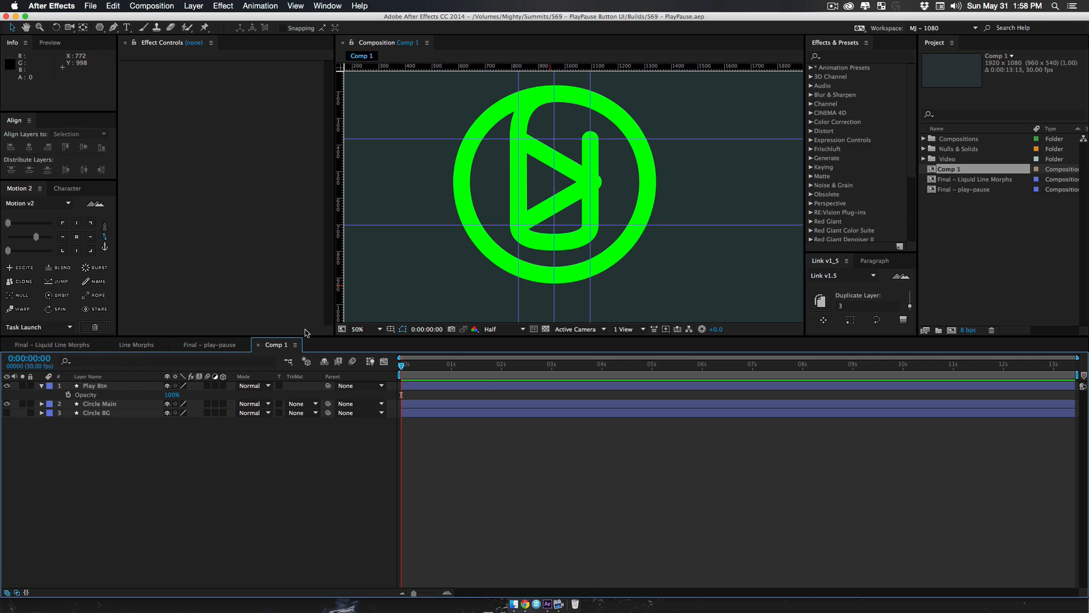
# Unlock the guides, try removing the upper horizontal guide, and undo the removal
pyautogui.press('shift')
pyautogui.press('alt')
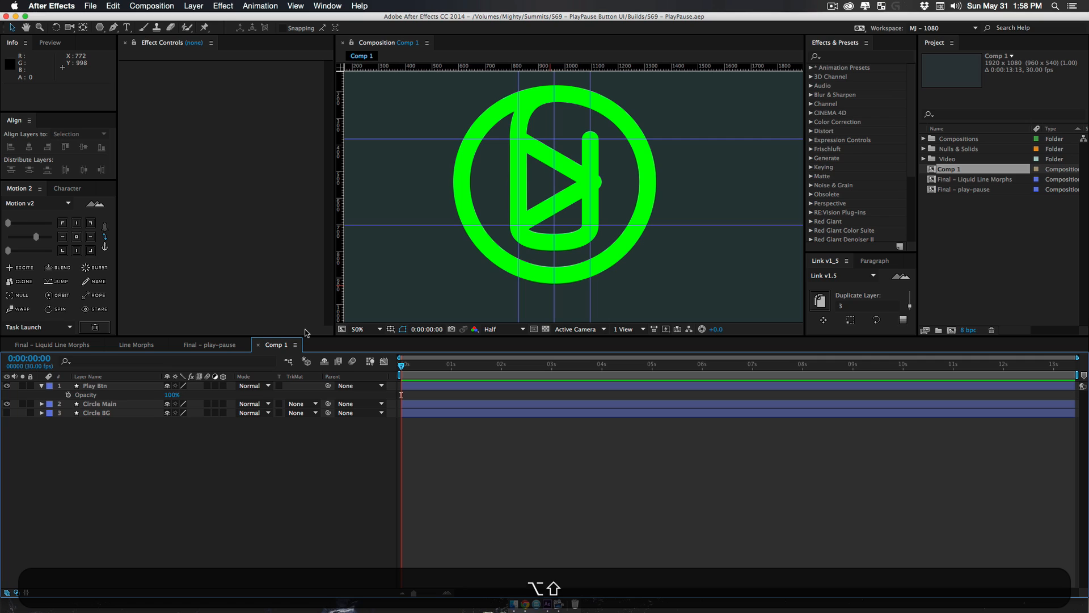
pyautogui.press('super')
pyautogui.press('alt+shift+super+semicolon')
pyautogui.moveTo(656, 140); pyautogui.dragTo(651, 59)
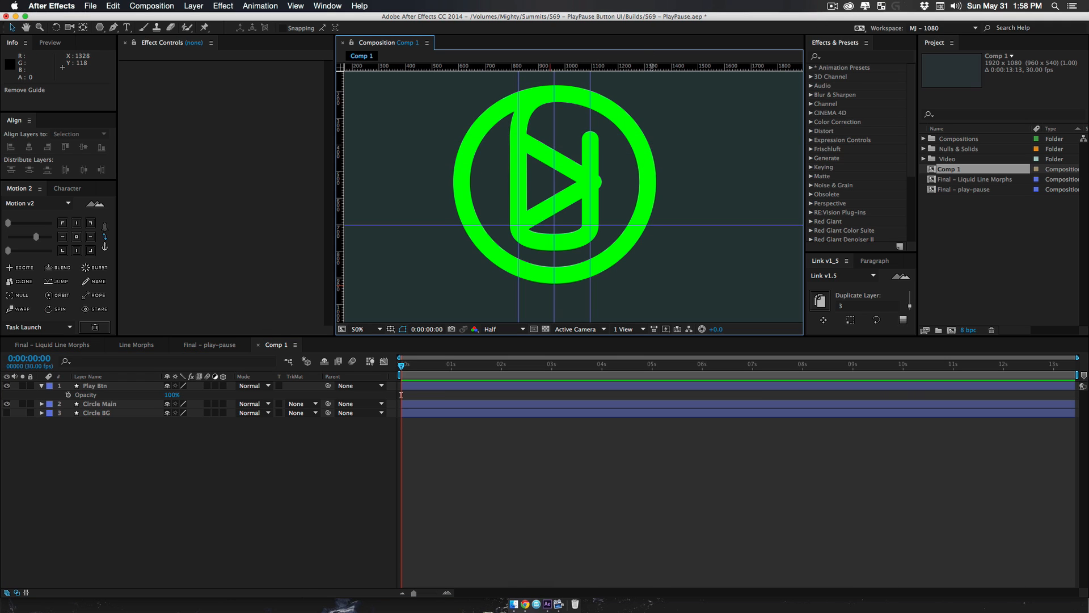
pyautogui.press('super+z')
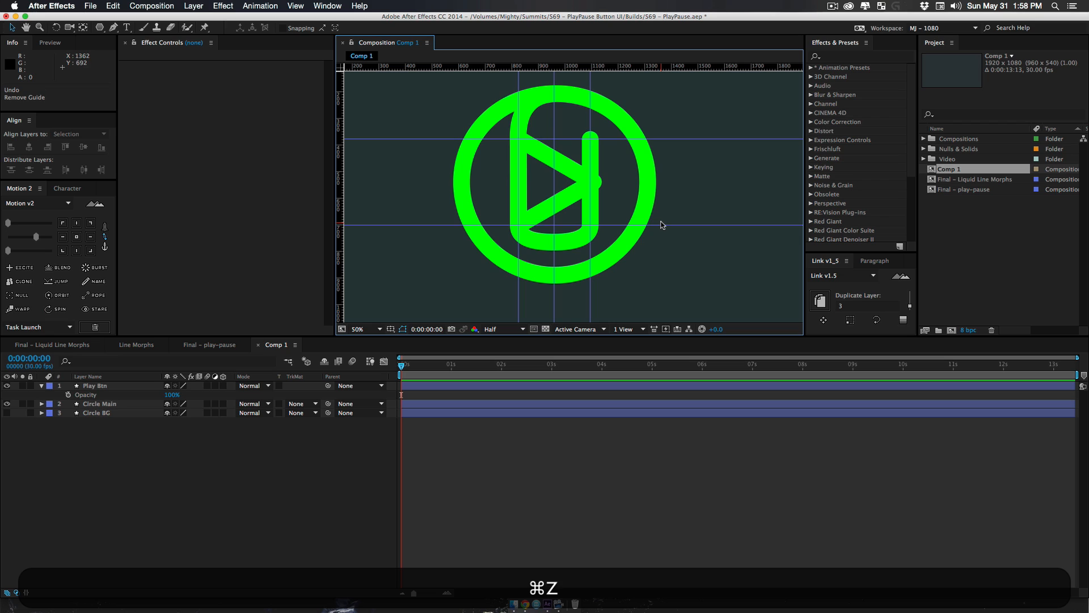
# Hide the rulers and the guides in the composition view, leaving no layer selected
pyautogui.press('super+r')
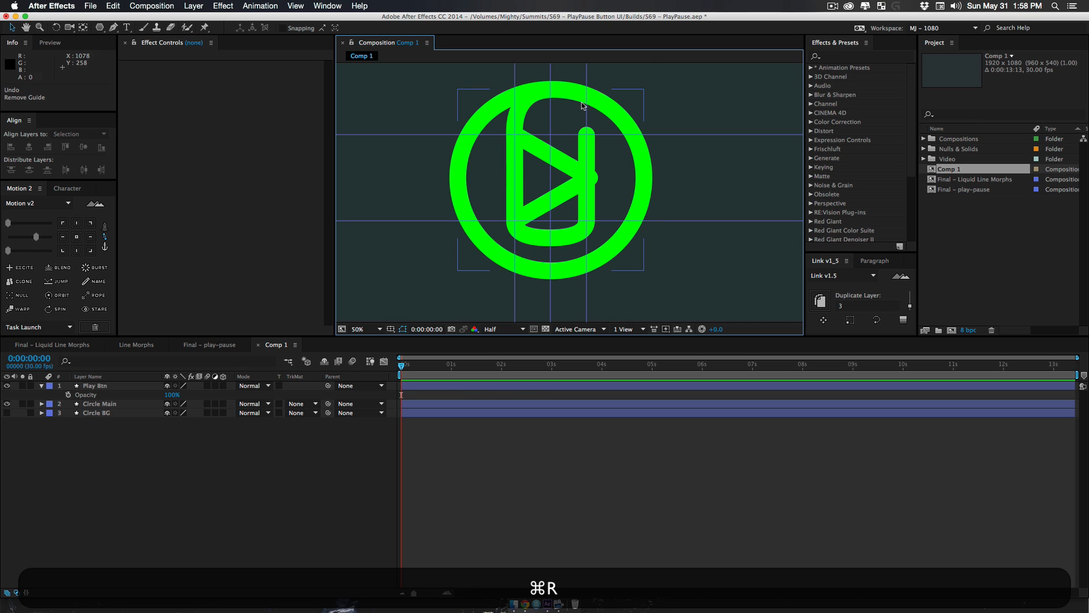
pyautogui.press('super')
pyautogui.press('super+semicolon')
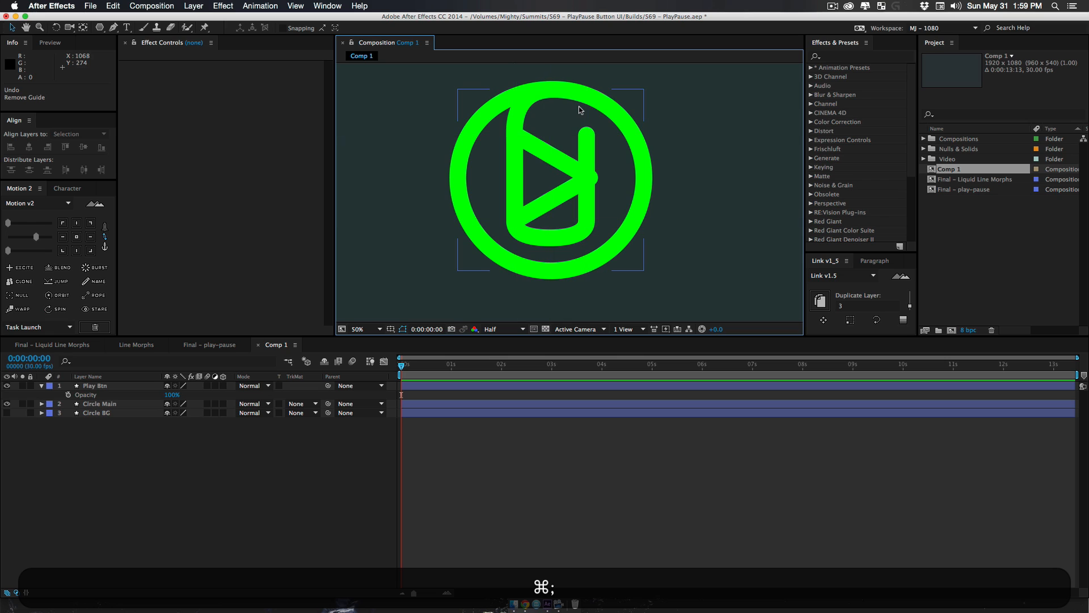
pyautogui.click(274, 462)
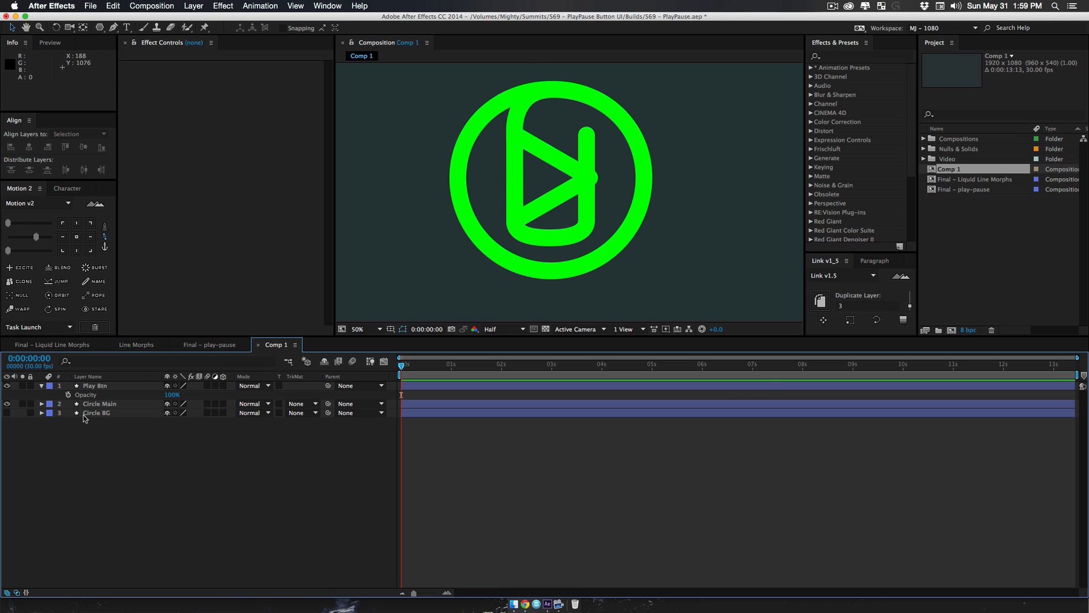
pyautogui.click(97, 404)
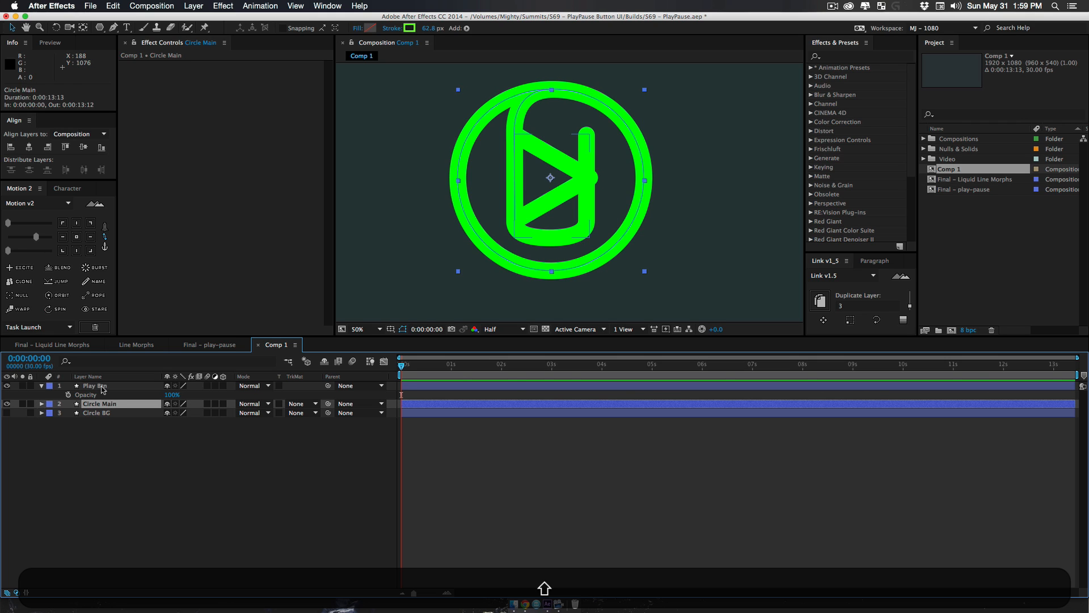
pyautogui.keyDown('shift'); pyautogui.click(95, 384); pyautogui.keyUp('shift')
pyautogui.click(96, 449)
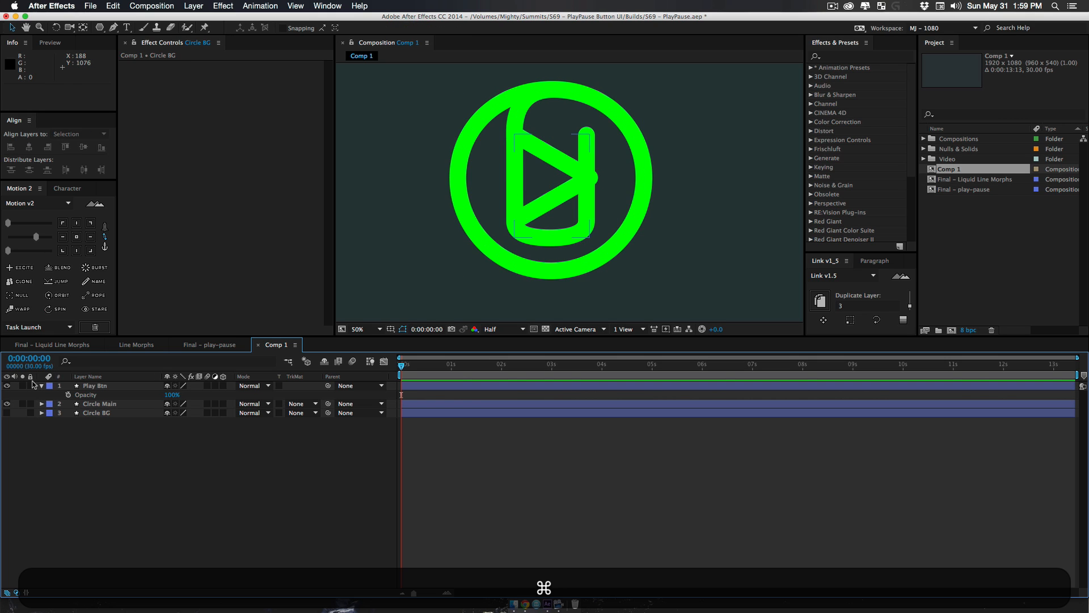
# Expand the Play Btn layer's contents and add a Trim Paths operator below Path 1 in the Polystar 1 group
pyautogui.keyDown('super'); pyautogui.click(40, 386); pyautogui.keyUp('super')
pyautogui.keyDown('super'); pyautogui.click(40, 386); pyautogui.keyUp('super')
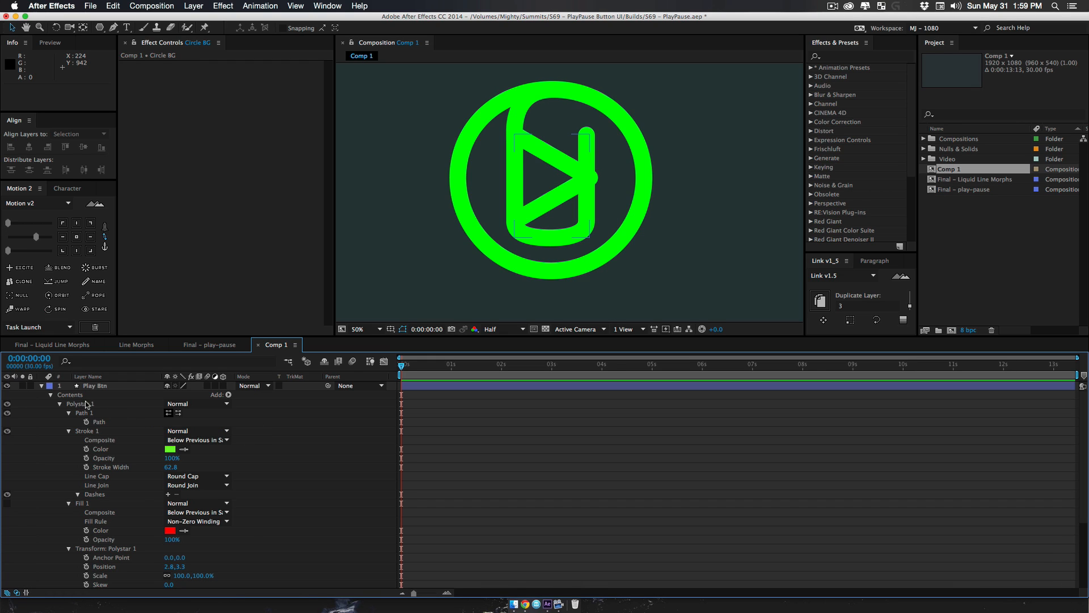
pyautogui.click(101, 414)
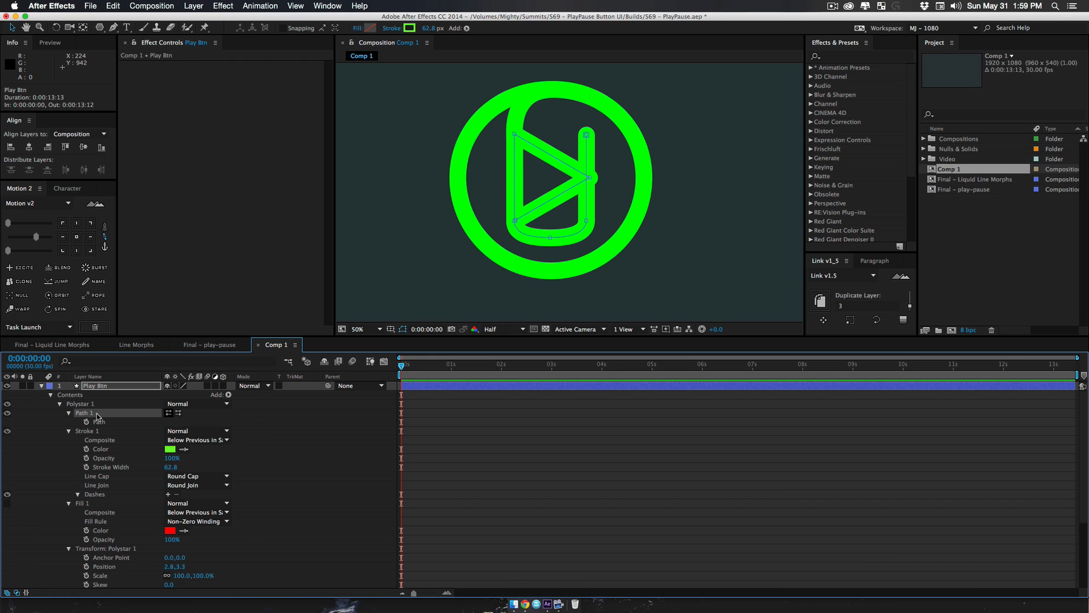
pyautogui.click(229, 395)
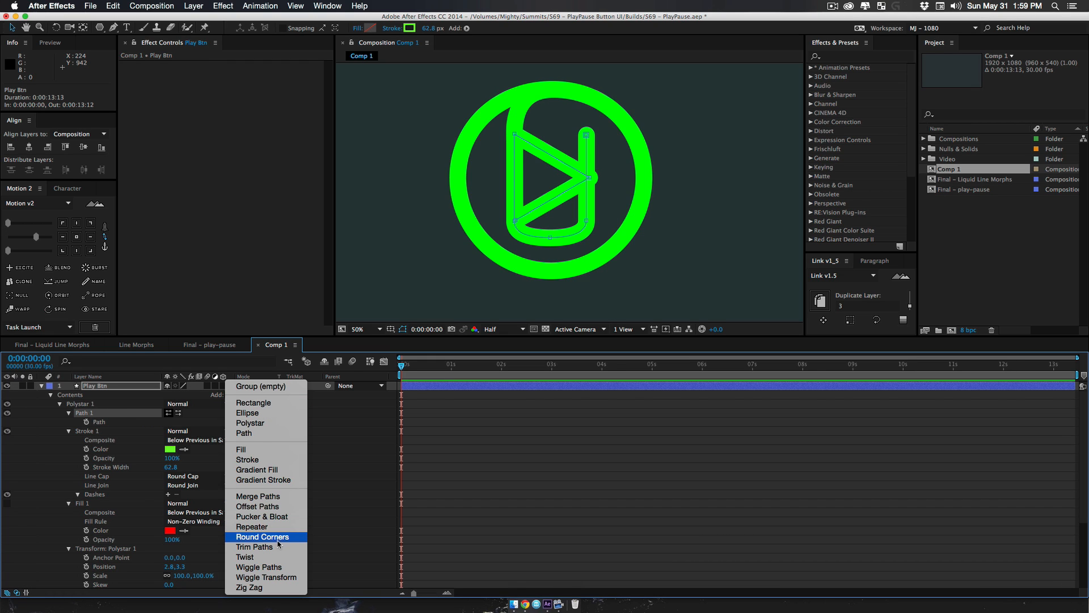
pyautogui.click(258, 547)
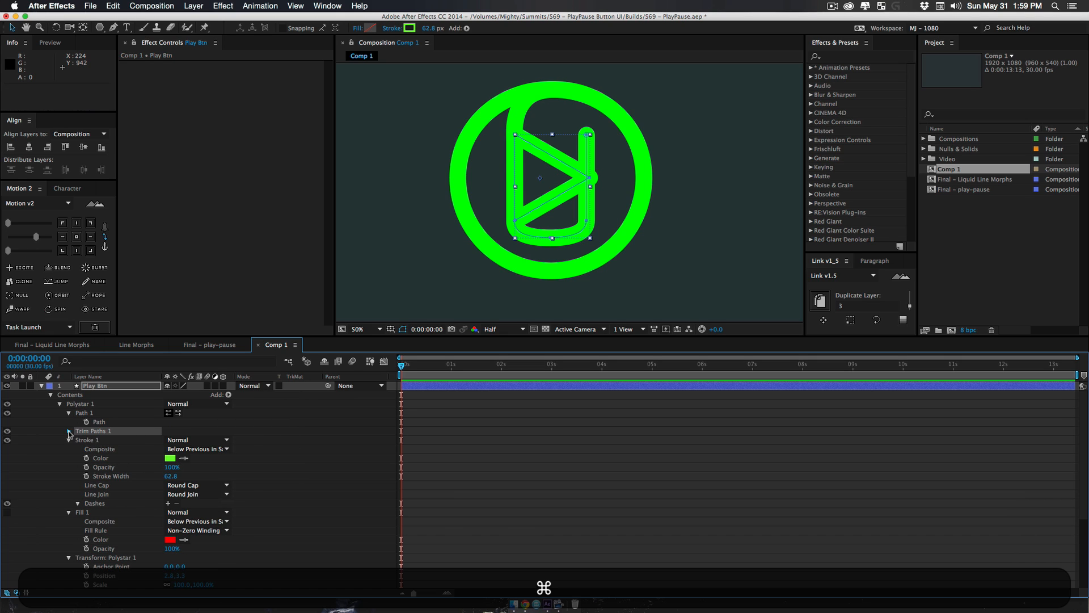
# Set keyframes at 0:00 for the Play Btn Trim Paths Start, End and Offset, and show only the keyframed properties
pyautogui.click(69, 431)
pyautogui.click(86, 457)
pyautogui.click(86, 449)
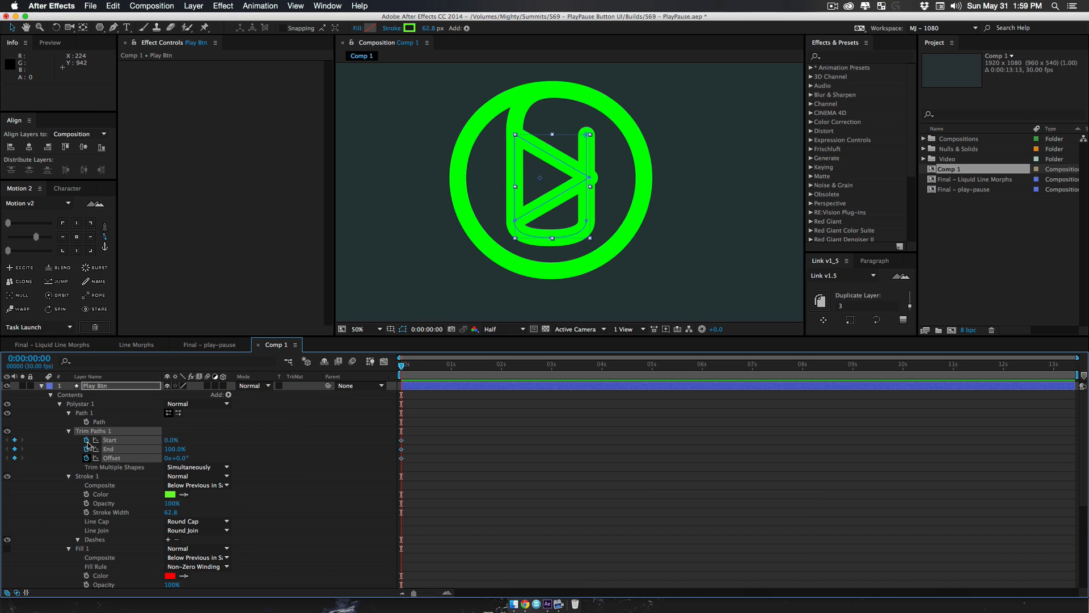
pyautogui.click(86, 440)
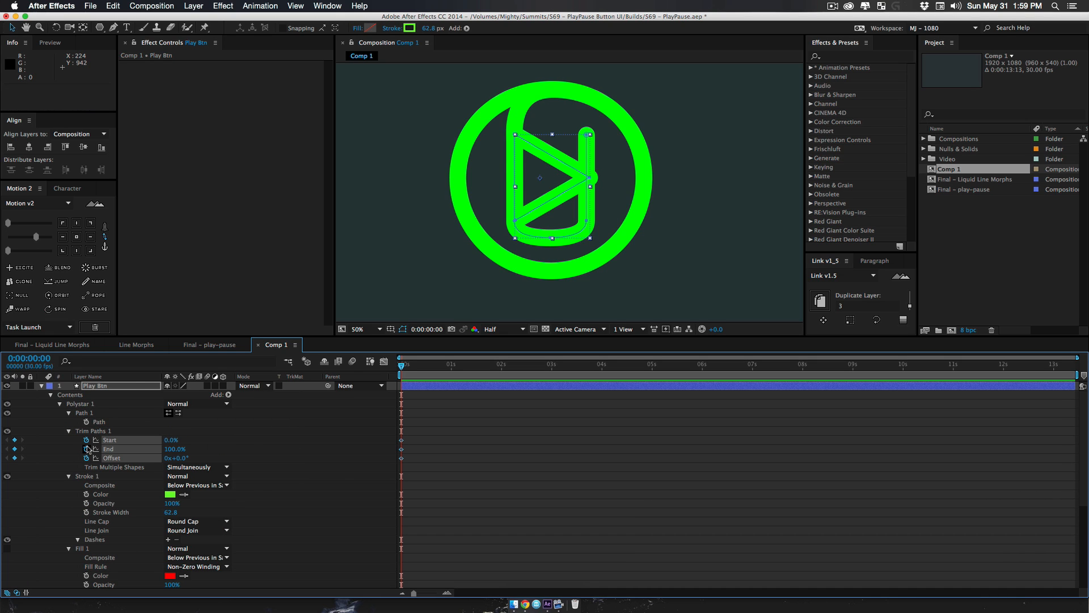
pyautogui.press('u')
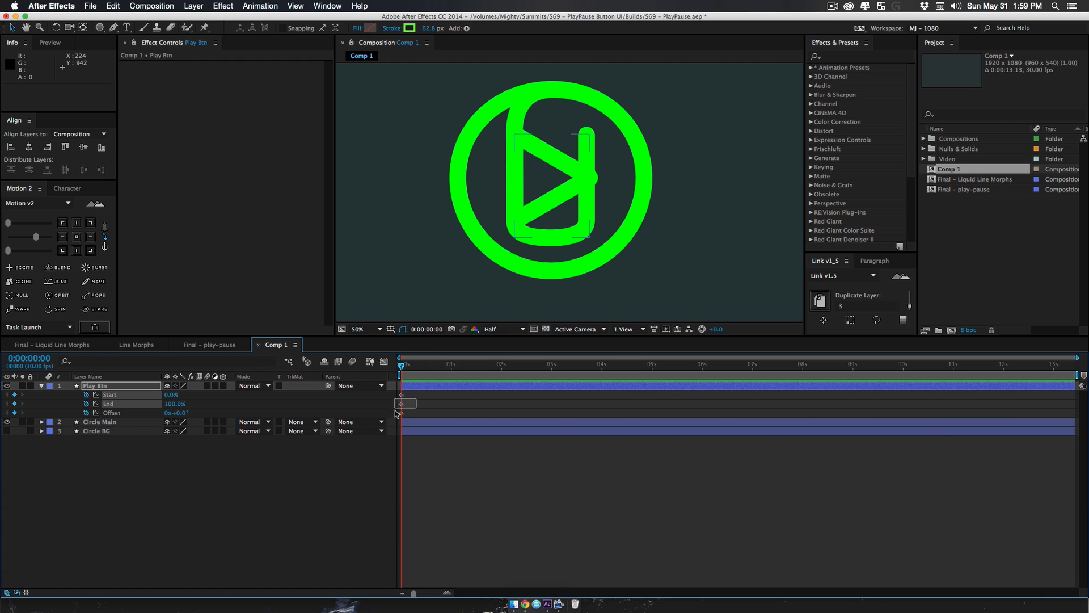
# Copy the Play Btn layer's three Trim Paths keyframes and paste them onto the Circle Main layer
pyautogui.press('super')
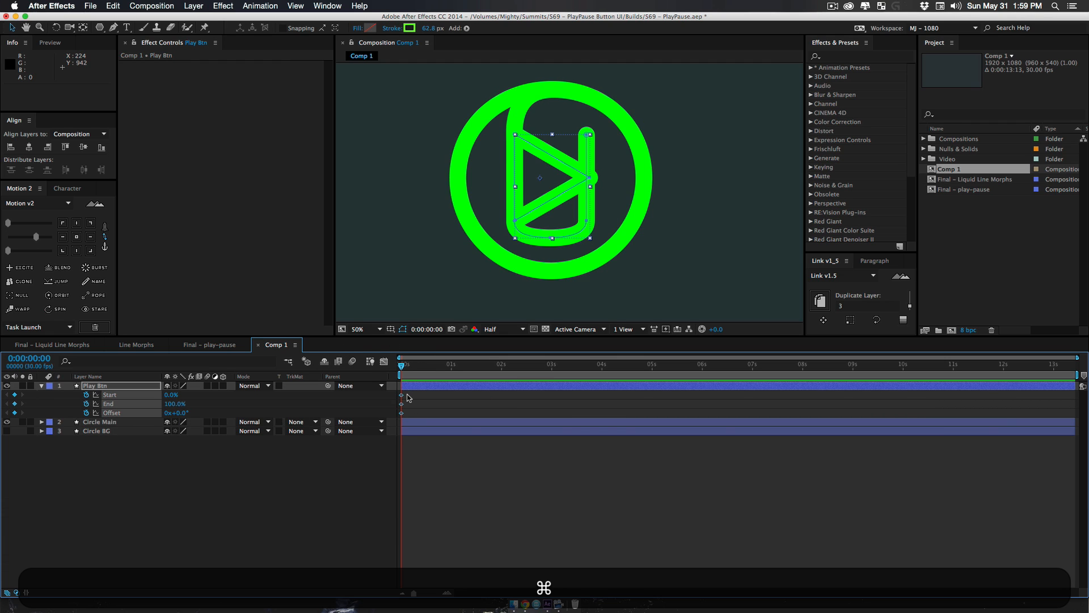
pyautogui.press('super+c')
pyautogui.click(100, 422)
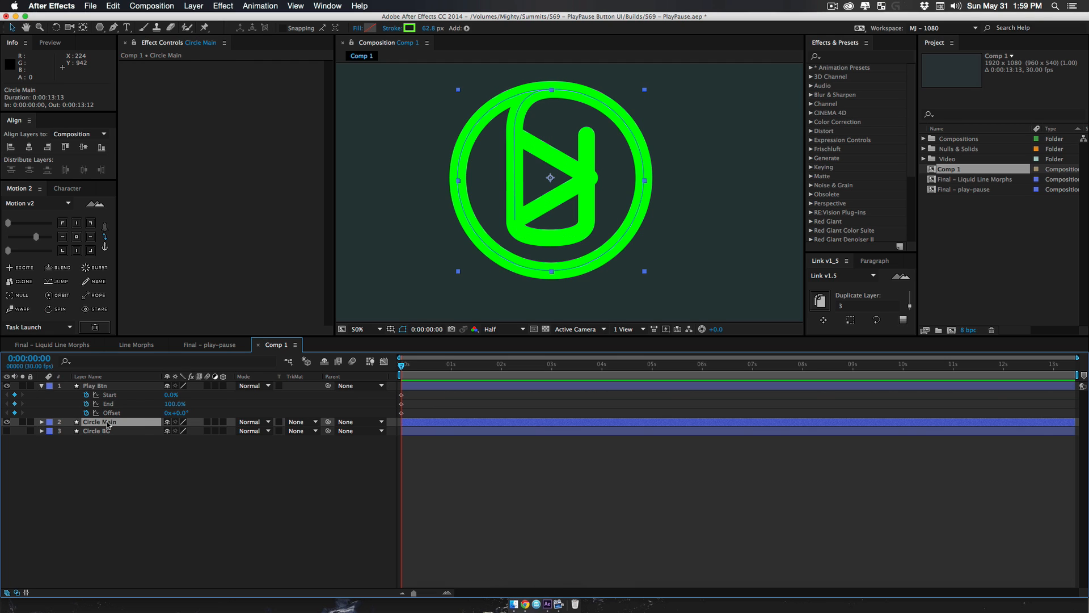
pyautogui.press('super+v')
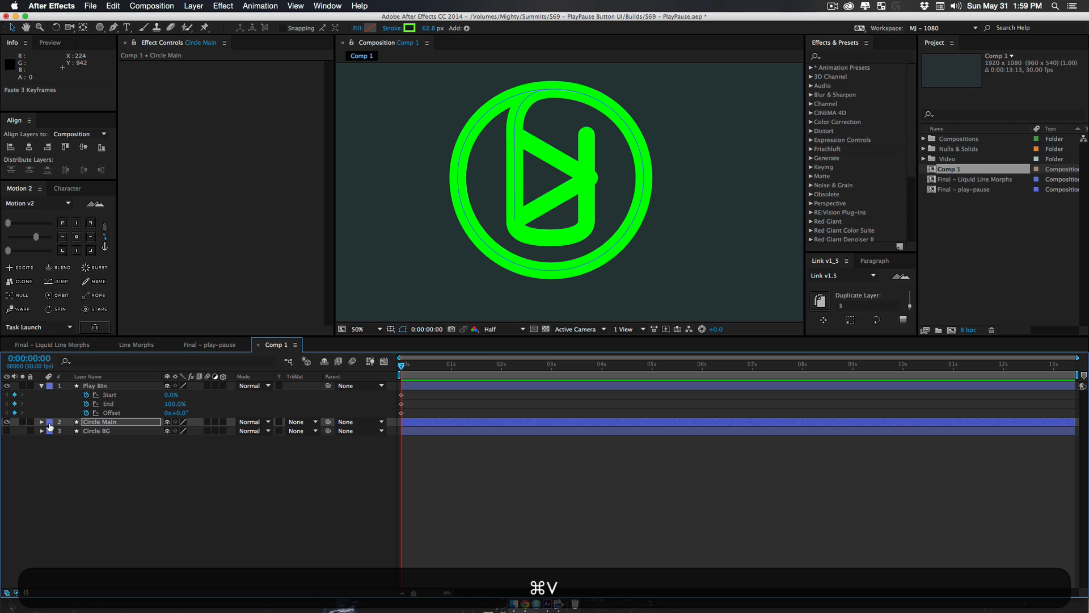
# Move Circle Main's pasted Trim Paths out of Group 1 so it sits directly below Ellipse 1 in the layer's contents
pyautogui.keyDown('super'); pyautogui.click(42, 422); pyautogui.keyUp('super')
pyautogui.scroll(-7, 106, 444)
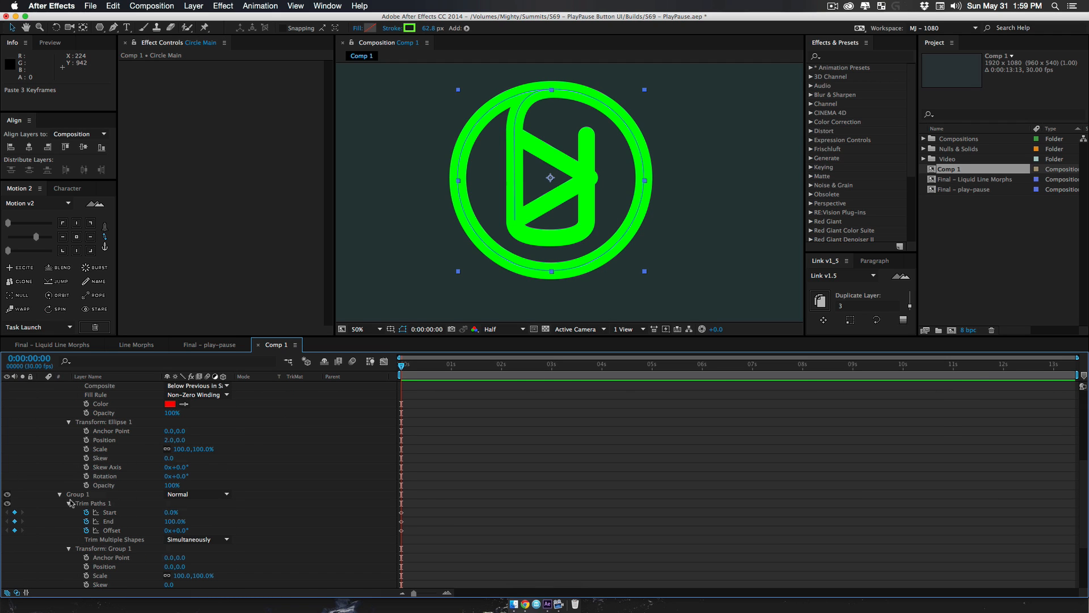
pyautogui.click(86, 504)
pyautogui.moveTo(89, 505); pyautogui.dragTo(94, 456)
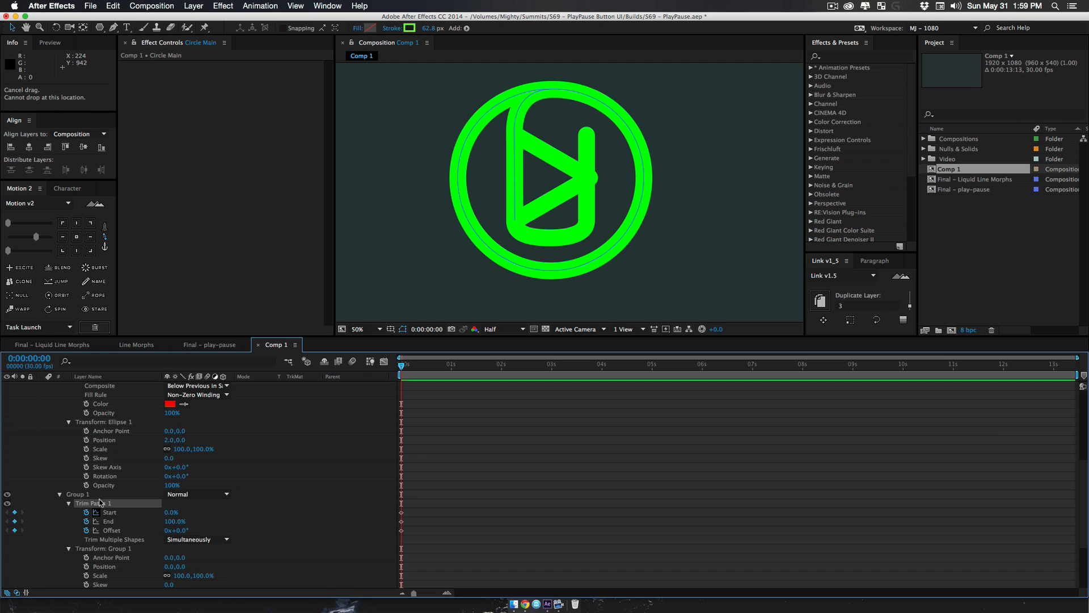
pyautogui.scroll(5, 105, 414)
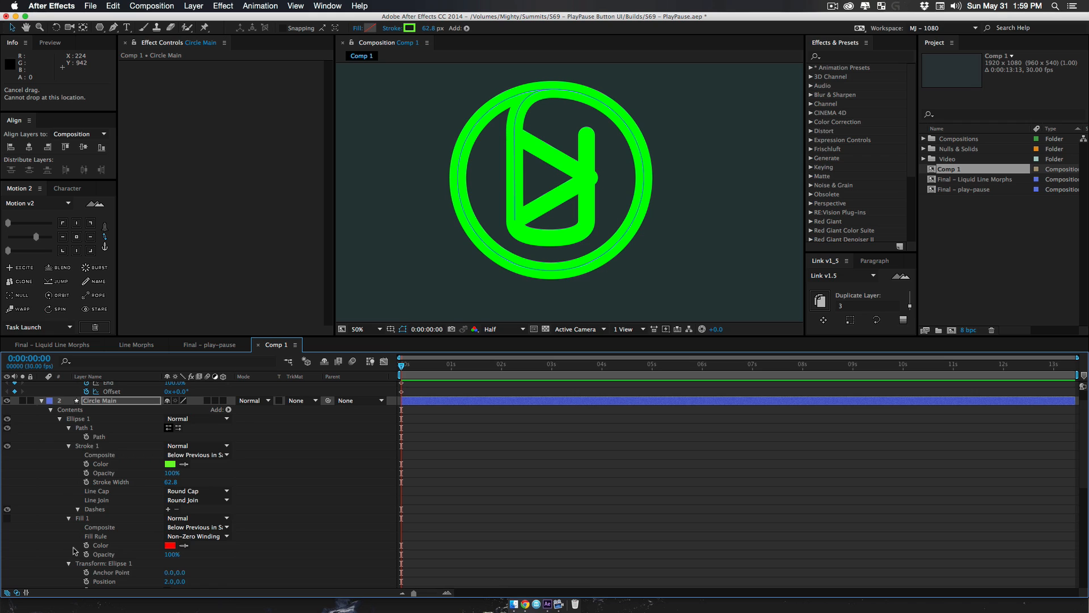
pyautogui.scroll(-5, 102, 511)
pyautogui.moveTo(89, 501)
pyautogui.mouseDown()
pyautogui.moveTo(88, 487)
pyautogui.moveTo(106, 492)
pyautogui.mouseUp()
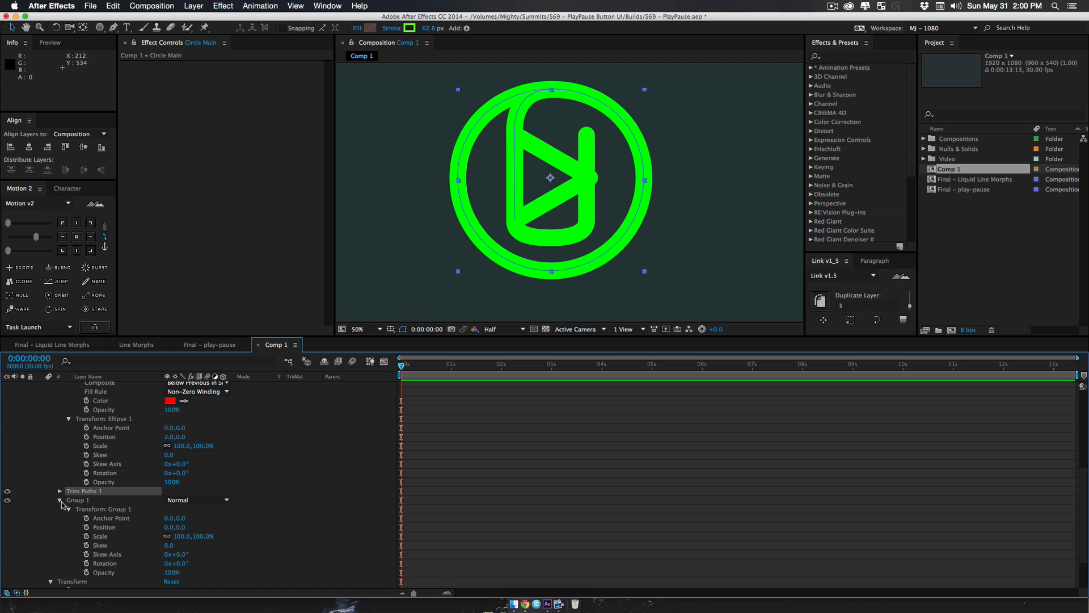
# Show only the keyframed properties of all layers in the timeline and clear the layer selection
pyautogui.press('super+a')
pyautogui.press('super+u')
pyautogui.press('u')
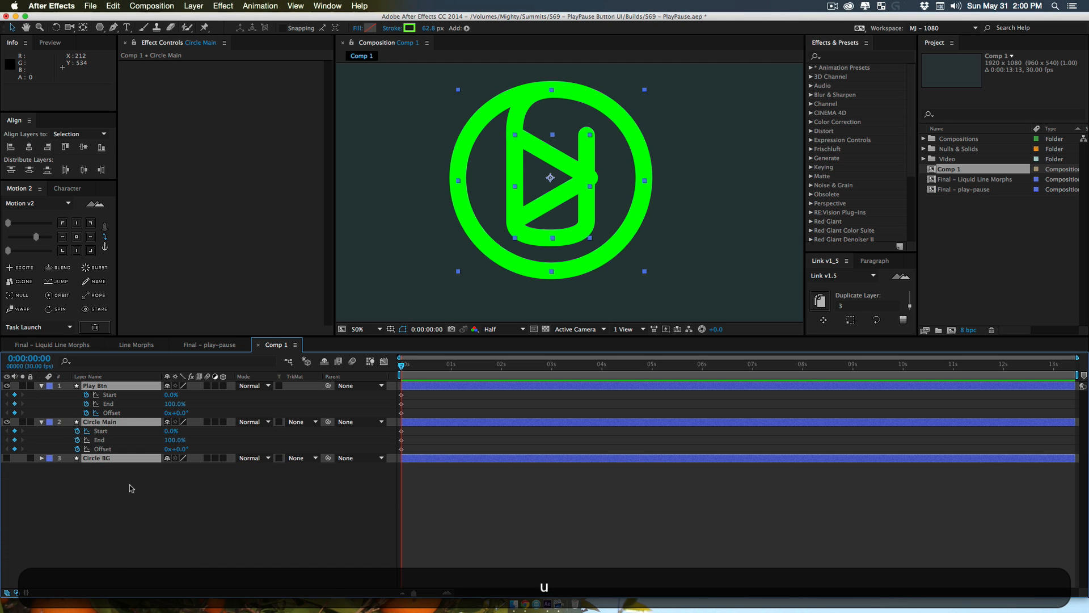
pyautogui.click(193, 511)
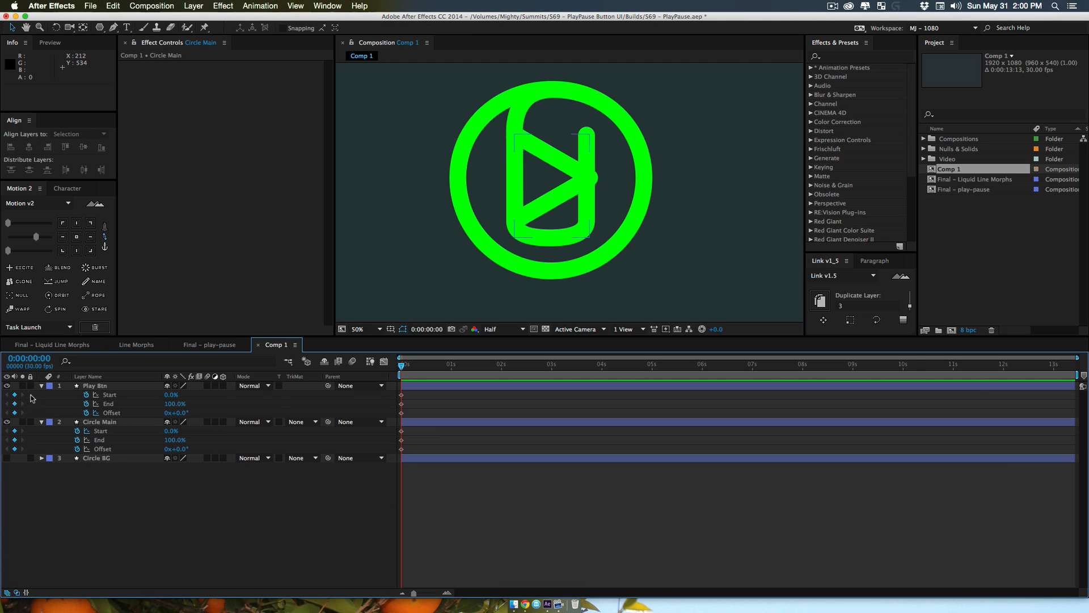
# Test trimming the End values of Circle Main and Play Btn, undoing each change
pyautogui.moveTo(179, 436); pyautogui.dragTo(156, 447)
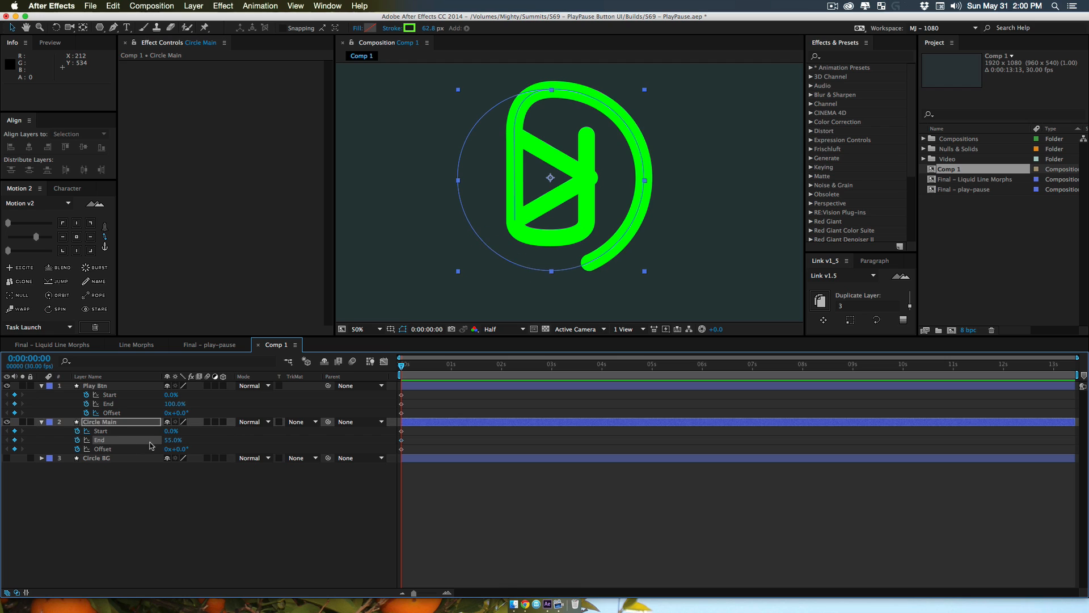
pyautogui.press('super+z')
pyautogui.moveTo(177, 405); pyautogui.dragTo(151, 410)
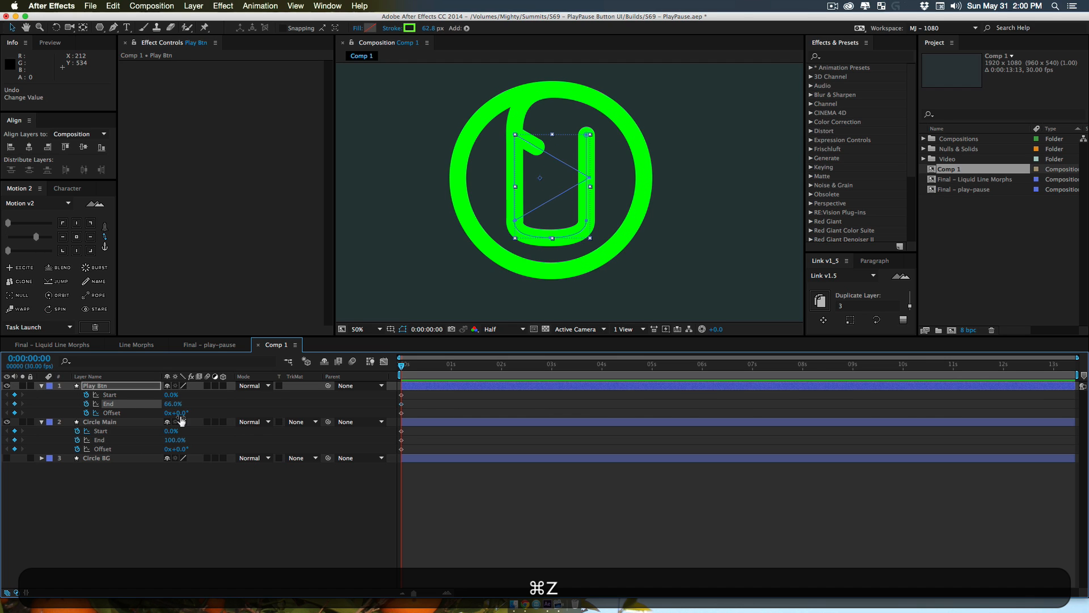
pyautogui.press('super+z')
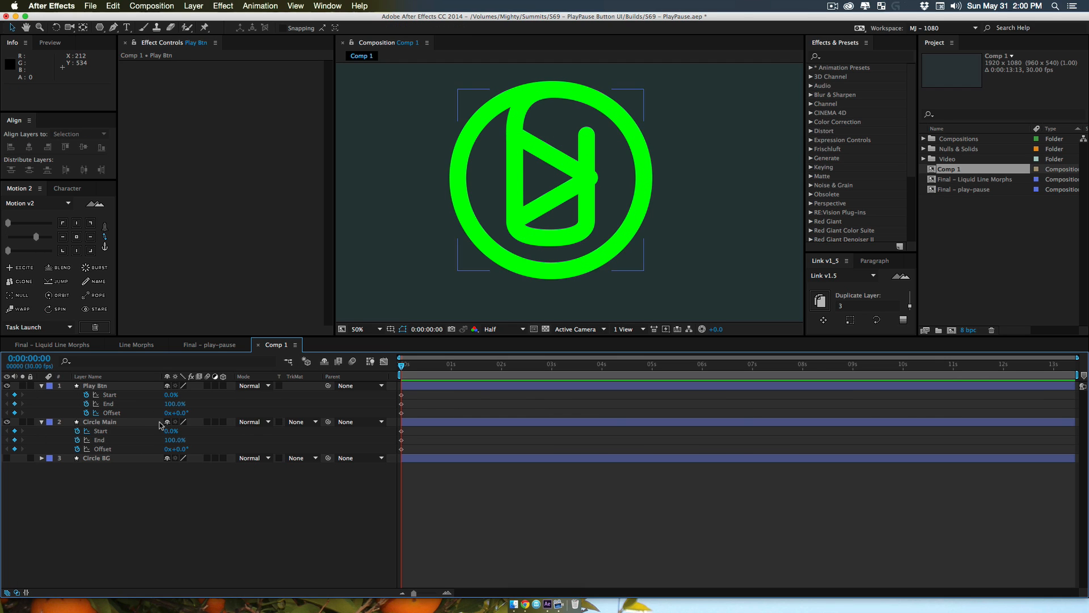
# Hide the Play Btn layer and trim Circle Main to the circle without its stem, using End 78.3% and Offset 76.8°
pyautogui.click(6, 385)
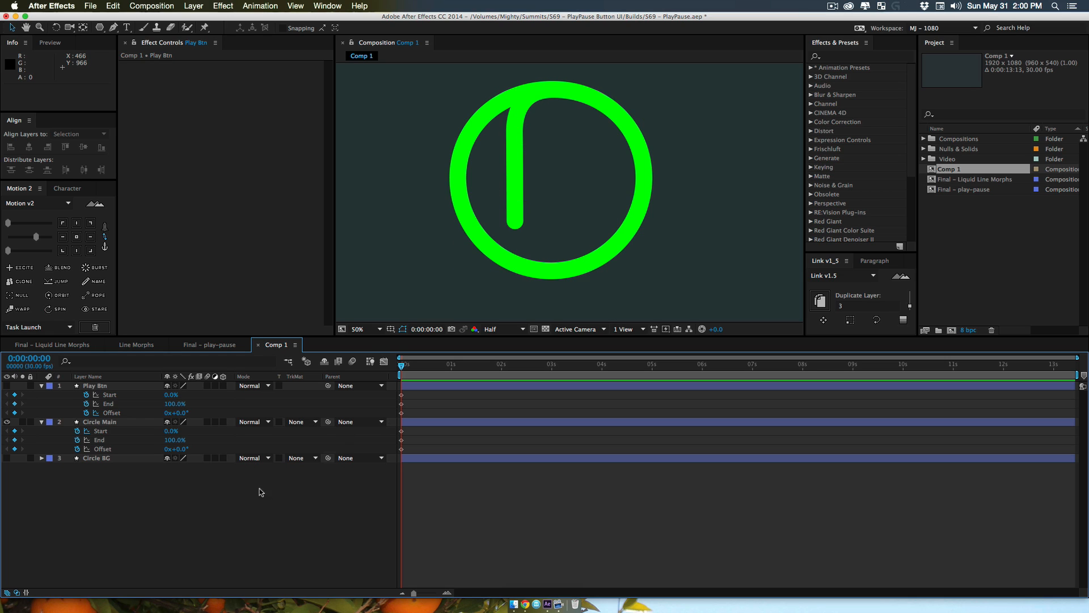
pyautogui.moveTo(175, 441); pyautogui.dragTo(153, 445)
pyautogui.click(153, 446)
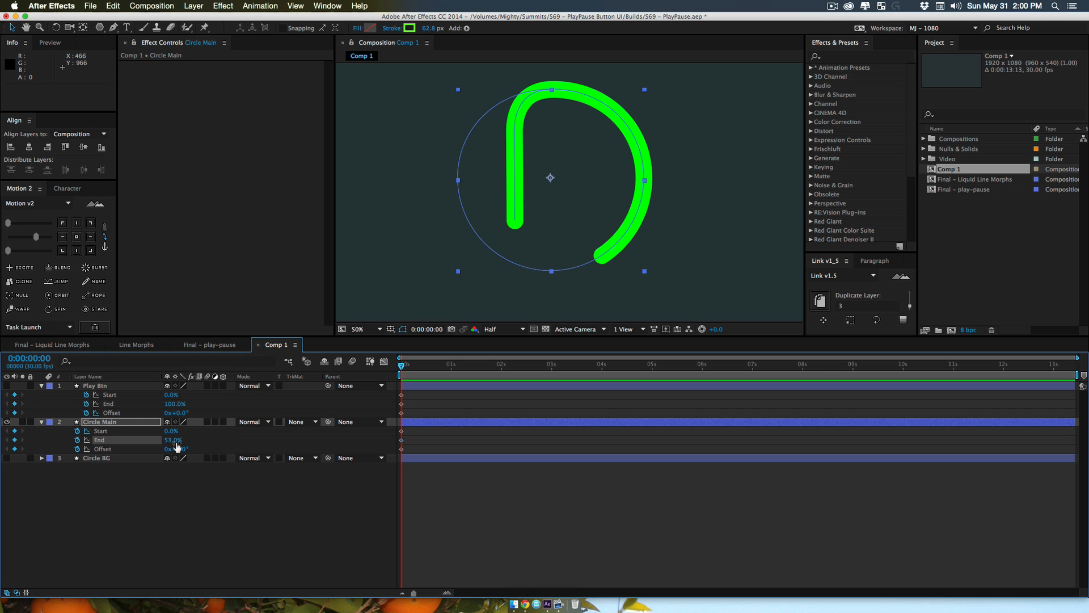
pyautogui.click(180, 448)
pyautogui.moveTo(180, 448); pyautogui.dragTo(264, 457)
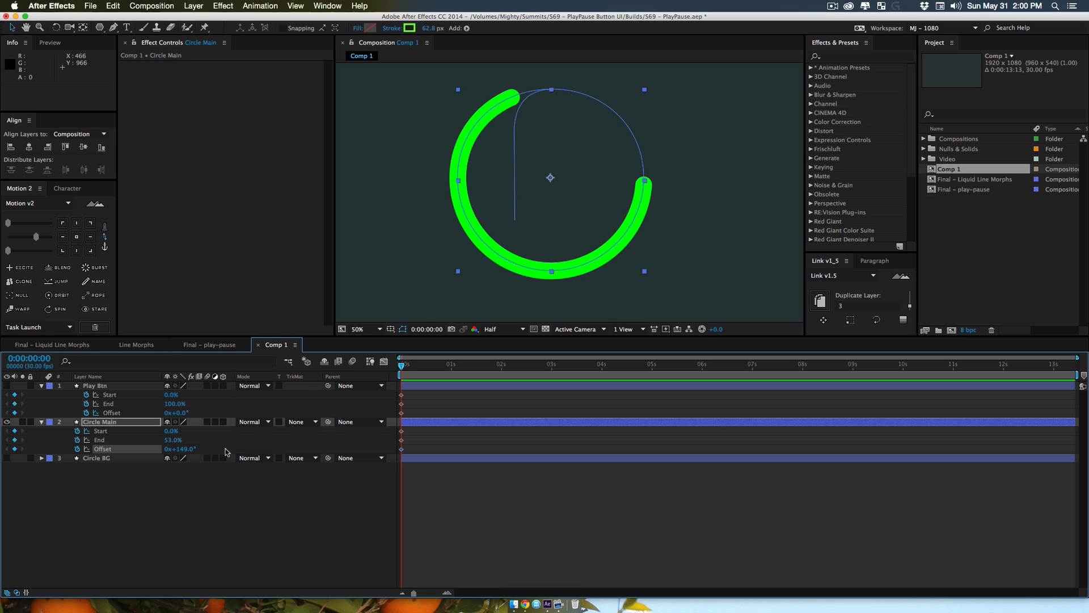
pyautogui.moveTo(171, 439)
pyautogui.mouseDown()
pyautogui.moveTo(184, 448)
pyautogui.moveTo(157, 446)
pyautogui.moveTo(187, 441)
pyautogui.moveTo(168, 447)
pyautogui.mouseUp()
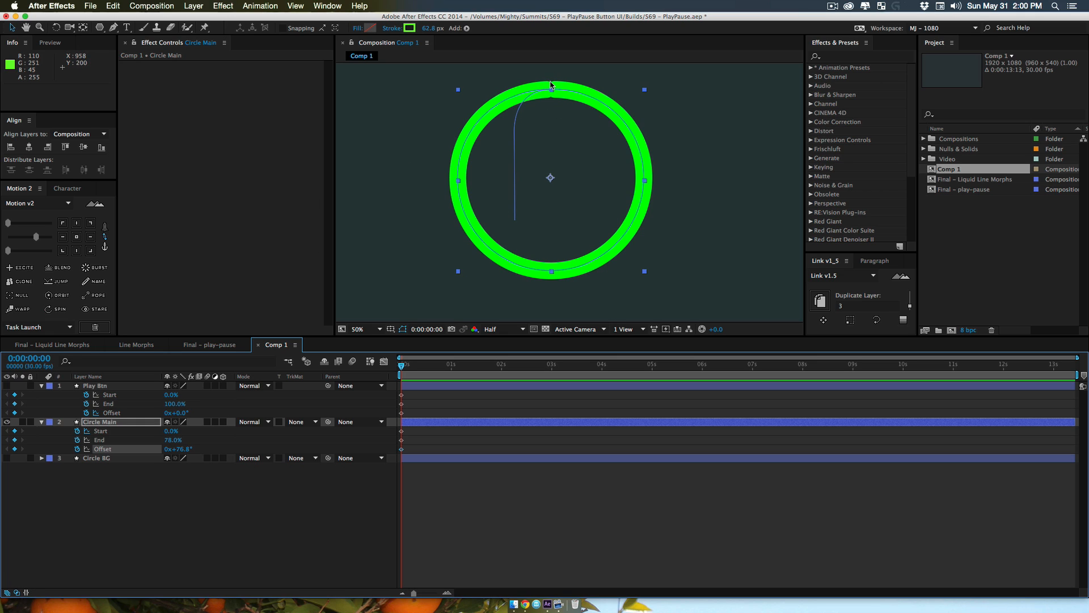
pyautogui.moveTo(170, 430)
pyautogui.mouseDown()
pyautogui.moveTo(181, 431)
pyautogui.moveTo(169, 431)
pyautogui.mouseUp()
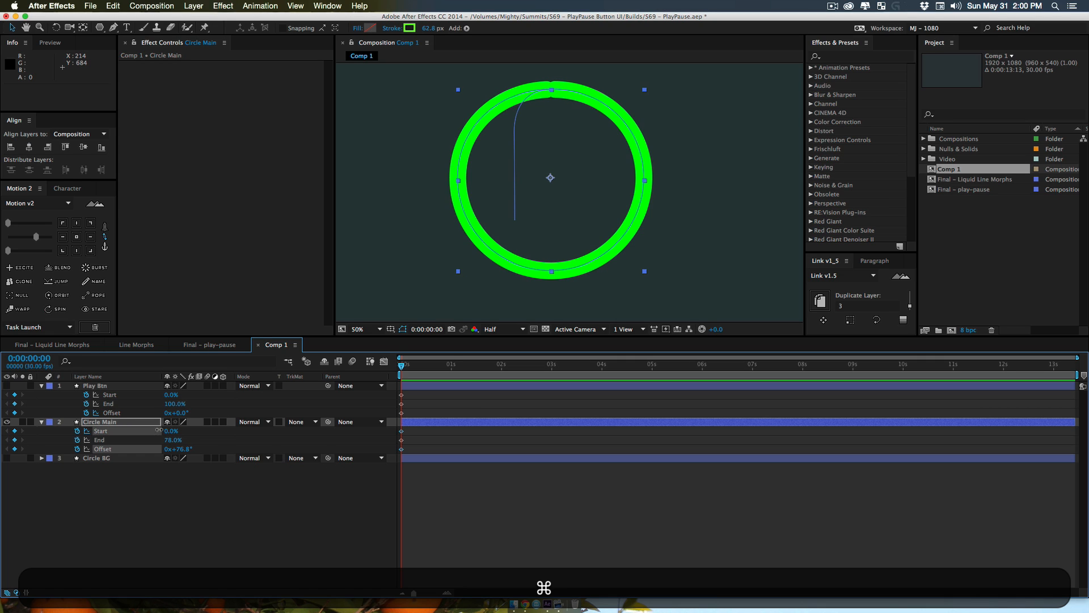
pyautogui.click(156, 433)
pyautogui.moveTo(173, 440); pyautogui.dragTo(177, 441)
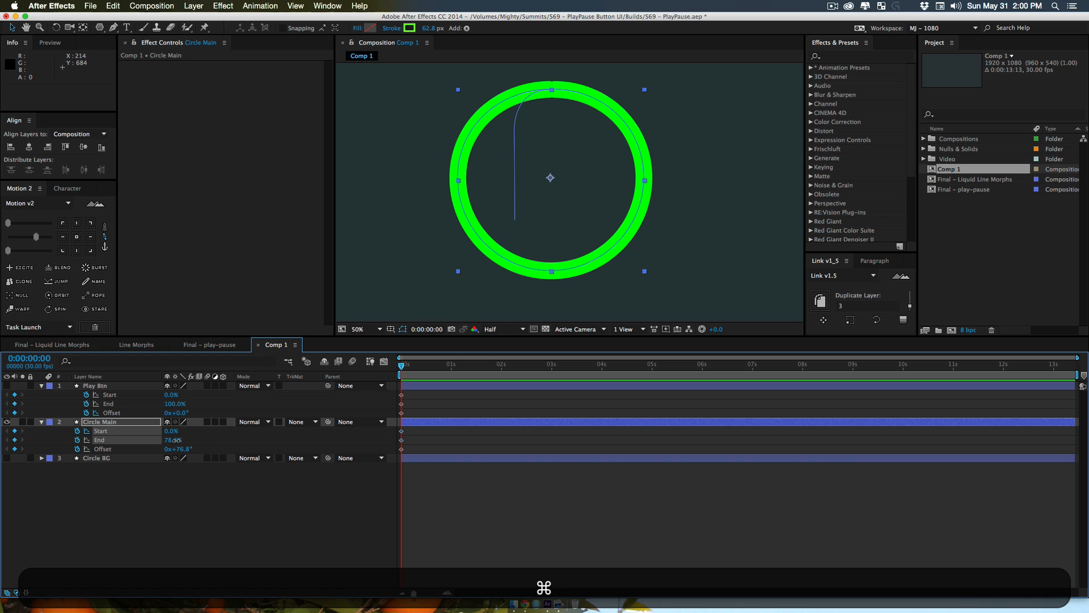
pyautogui.click(267, 485)
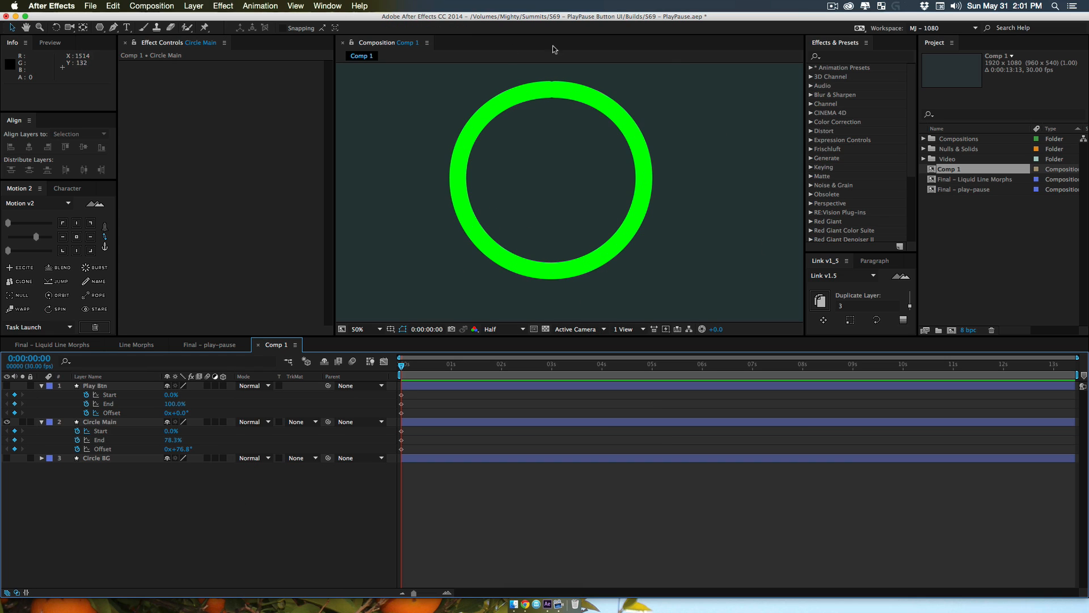
# Make the Play Btn layer visible again and hide the Circle Main layer
pyautogui.click(7, 386)
pyautogui.click(6, 422)
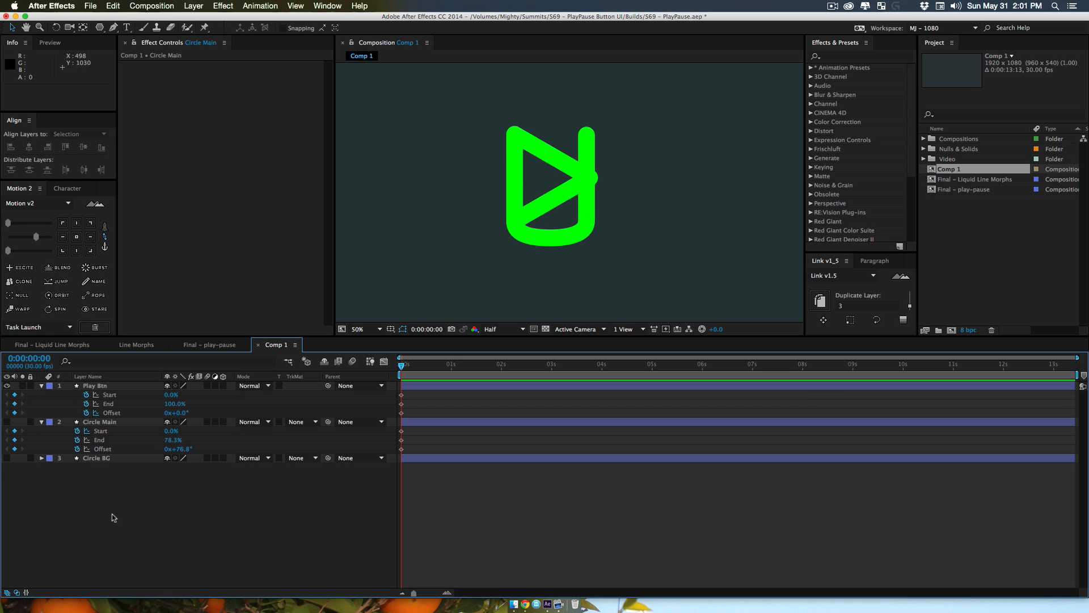
# Trim the Play Btn path to the triangle without its curved tail, using End 58.3% and Offset 149.1°
pyautogui.moveTo(172, 404)
pyautogui.mouseDown()
pyautogui.moveTo(151, 405)
pyautogui.moveTo(280, 431)
pyautogui.mouseUp()
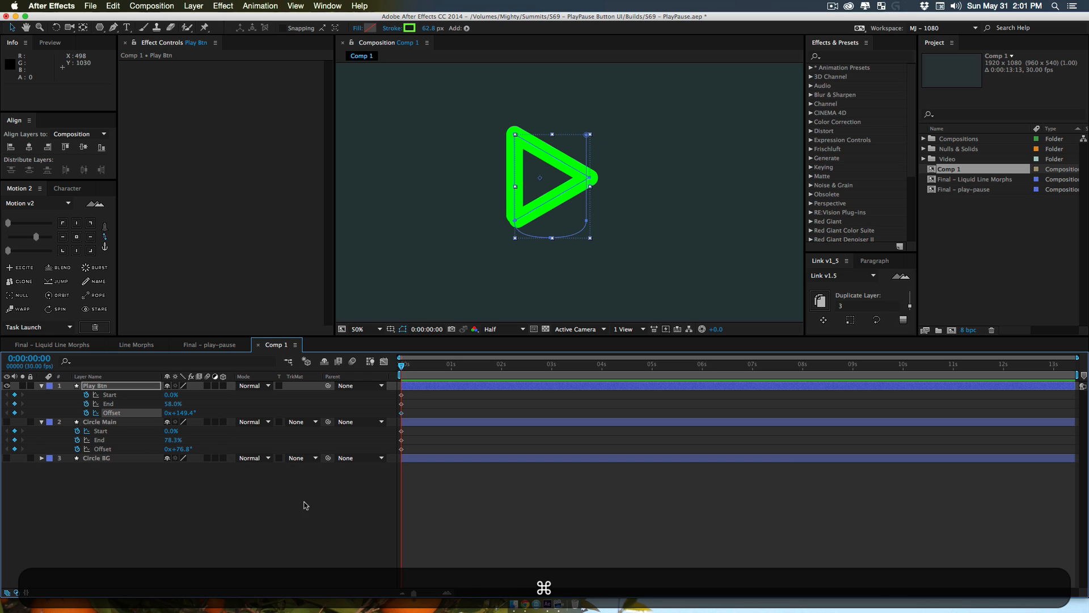
pyautogui.click(309, 508)
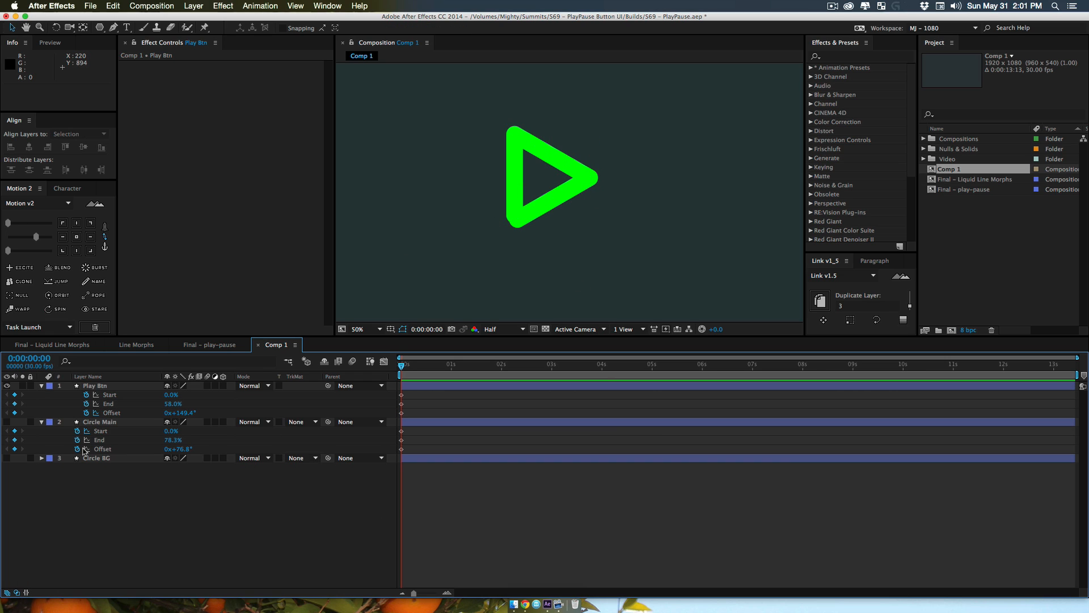
pyautogui.moveTo(174, 404); pyautogui.dragTo(187, 414)
pyautogui.press('z')
pyautogui.moveTo(496, 214); pyautogui.dragTo(538, 236)
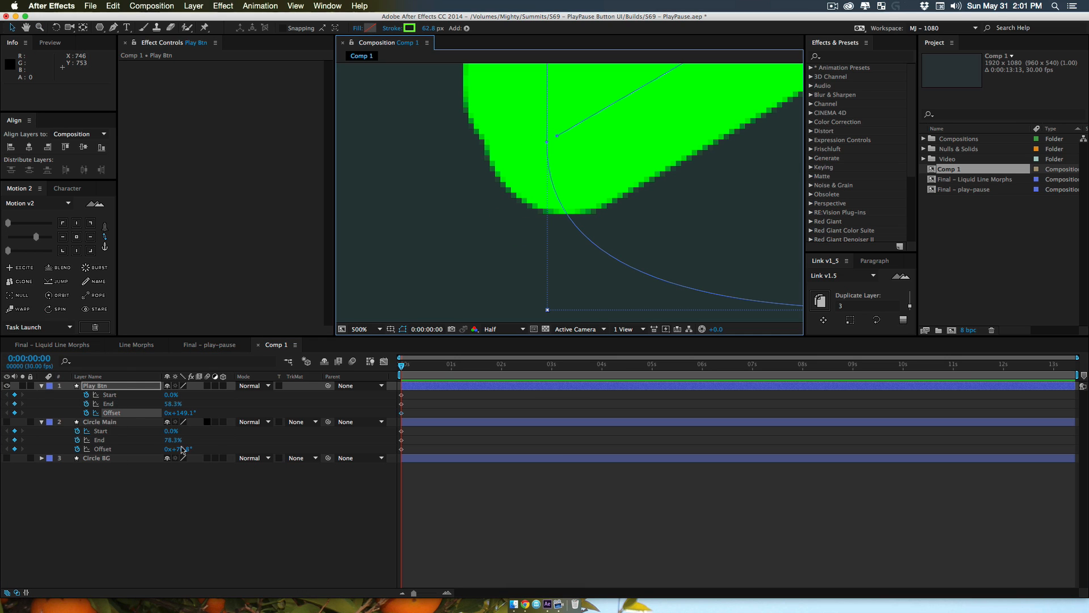
# Expand all layers to their modified properties and collapse them back to only the keyframed ones
pyautogui.press('super+a')
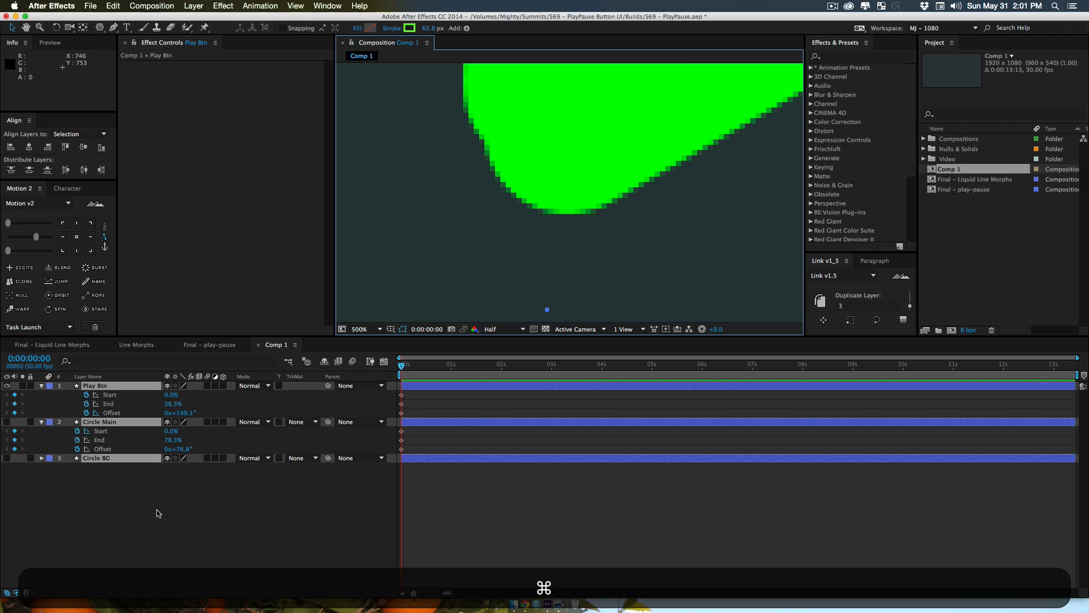
pyautogui.press('u')
pyautogui.press('u')
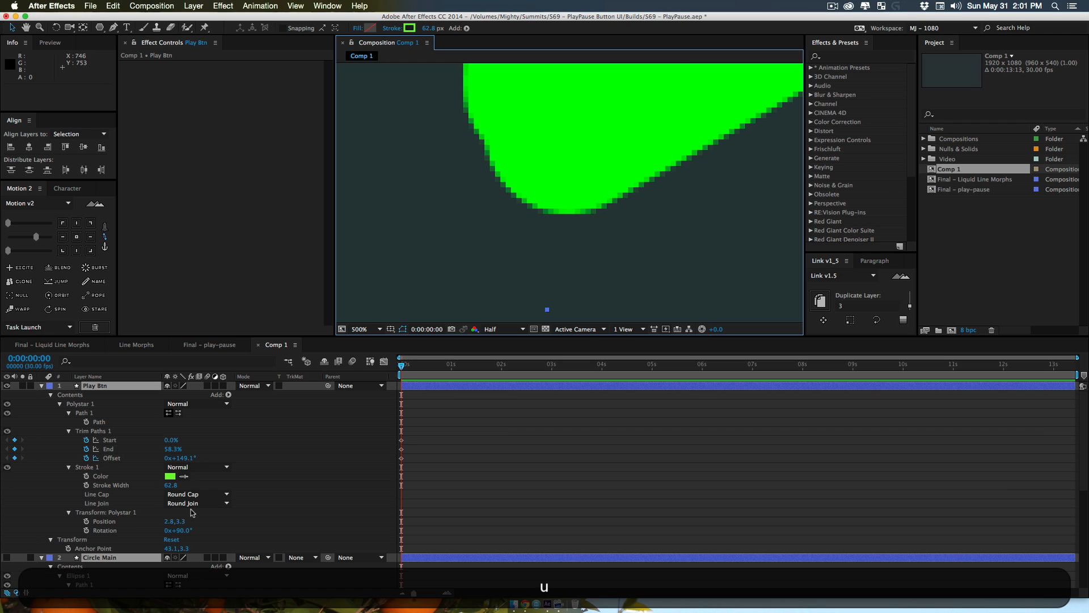
pyautogui.hotkey('shift', '/')
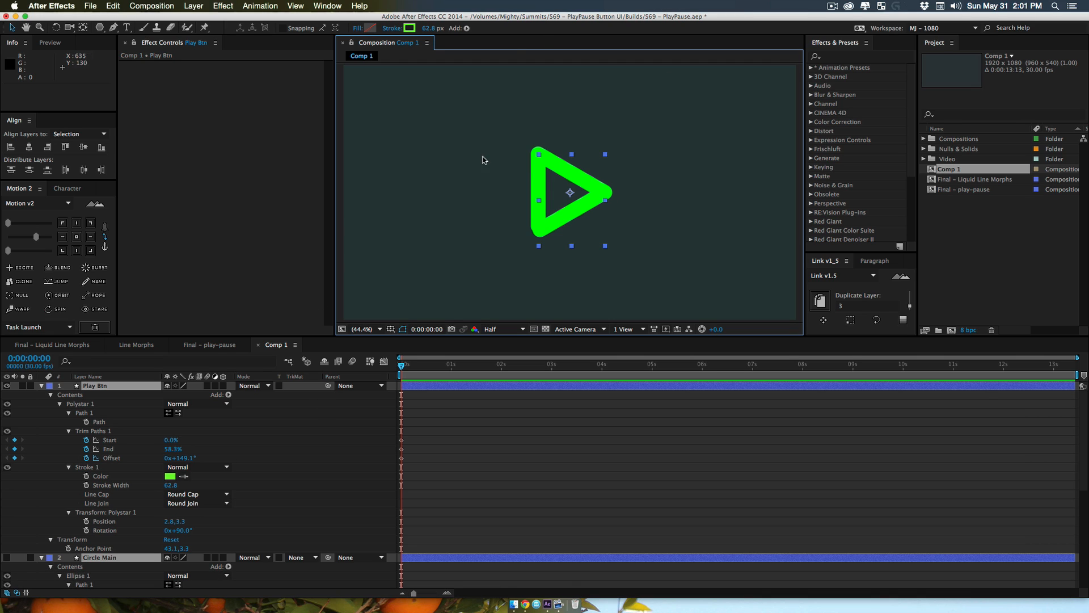
pyautogui.press('z')
pyautogui.keyDown('alt'); pyautogui.click(587, 232); pyautogui.keyUp('alt')
pyautogui.moveTo(562, 179); pyautogui.dragTo(555, 189)
pyautogui.press('v')
pyautogui.press('super+a')
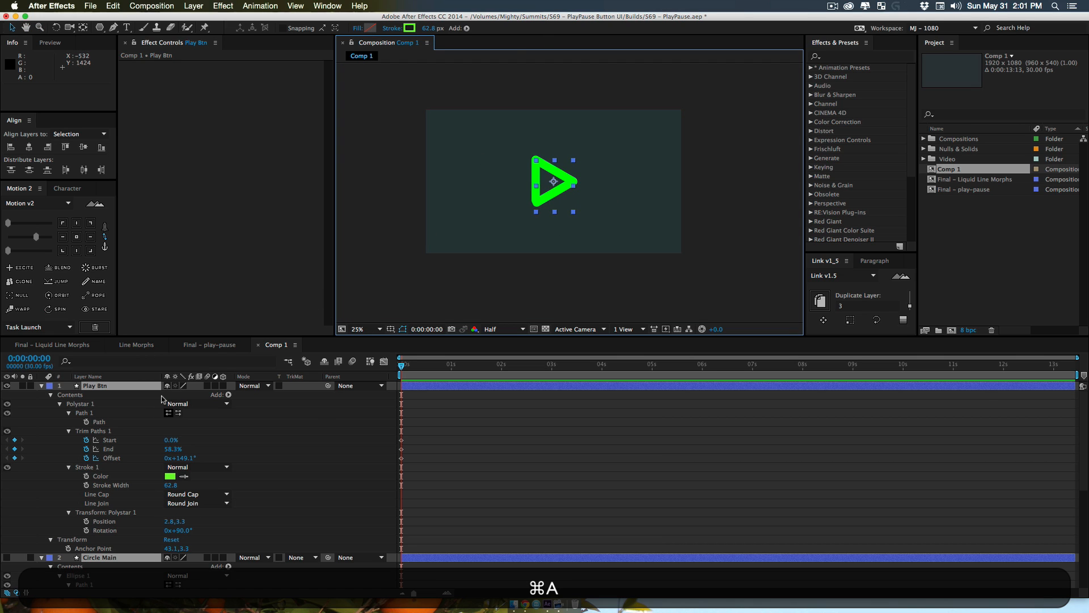
pyautogui.press('u')
pyautogui.press('u')
pyautogui.click(181, 538)
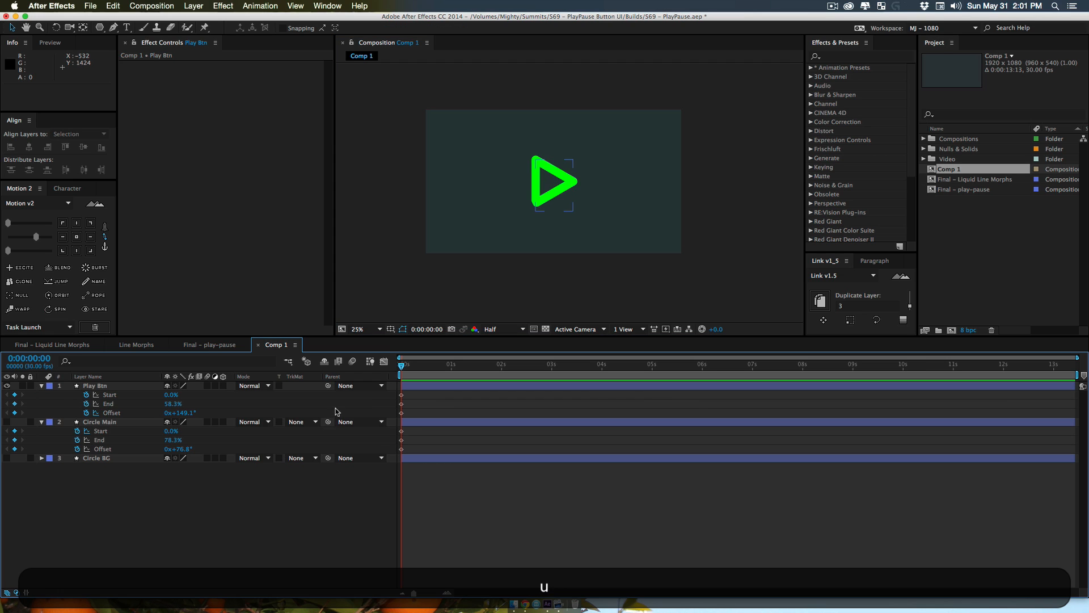
# Move all Trim Paths keyframes of Play Btn and Circle Main to 0:00:01:00 and make Circle Main visible at 0:00:02:00
pyautogui.moveTo(408, 392); pyautogui.dragTo(397, 453)
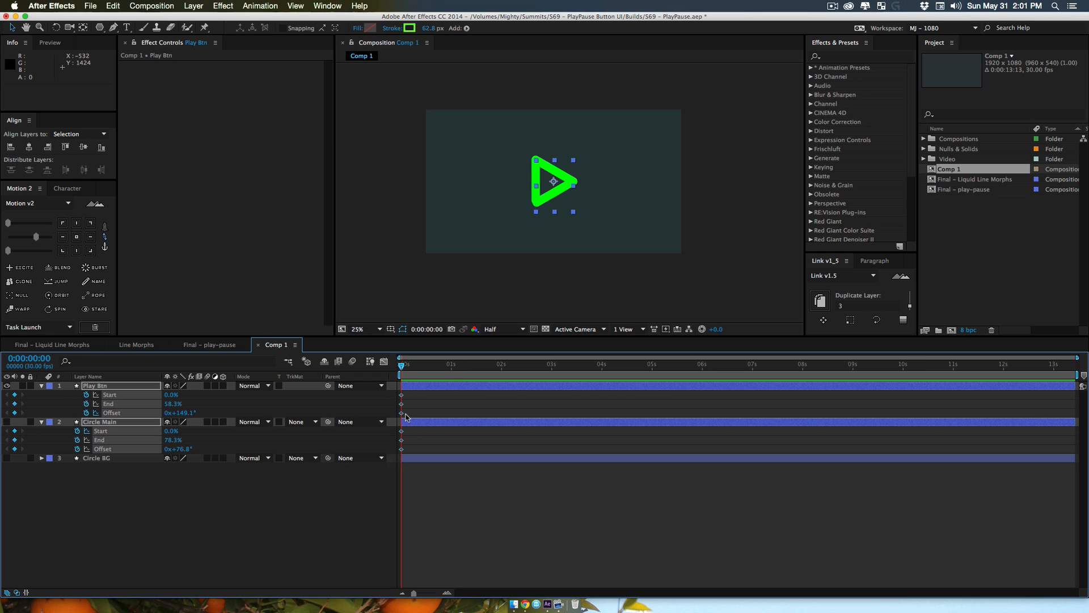
pyautogui.moveTo(402, 396); pyautogui.dragTo(453, 406)
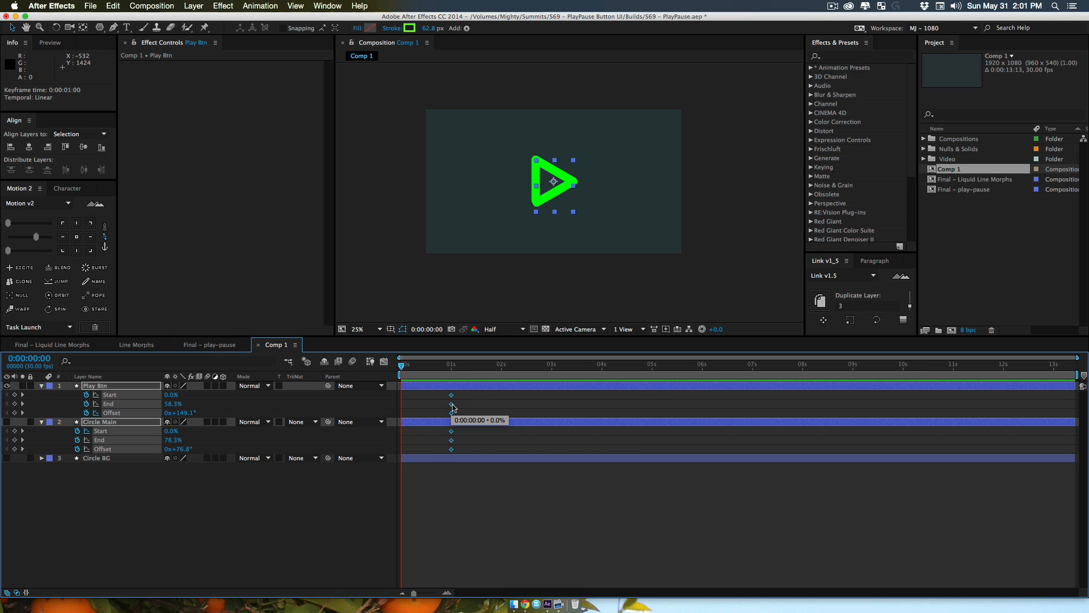
pyautogui.moveTo(451, 369); pyautogui.dragTo(501, 369)
pyautogui.click(7, 422)
pyautogui.click(121, 535)
pyautogui.scroll(2, 584, 187)
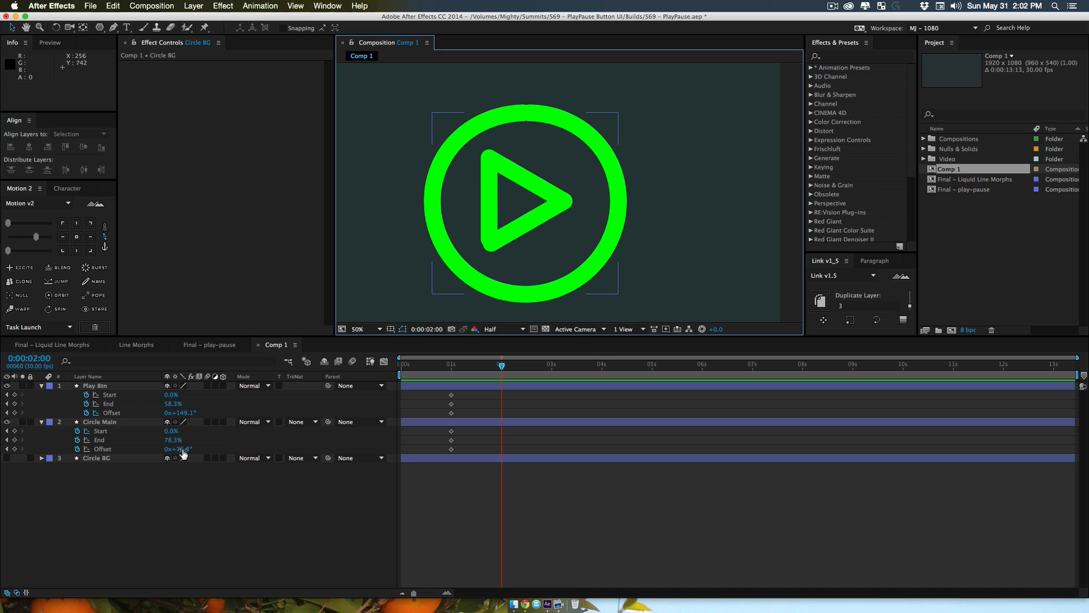
# Hide Play Btn and keyframe Circle Main at 0:00:02:00 as the left pause bar, with Start 68.1% and Offset -240.2°
pyautogui.moveTo(184, 452); pyautogui.dragTo(142, 447)
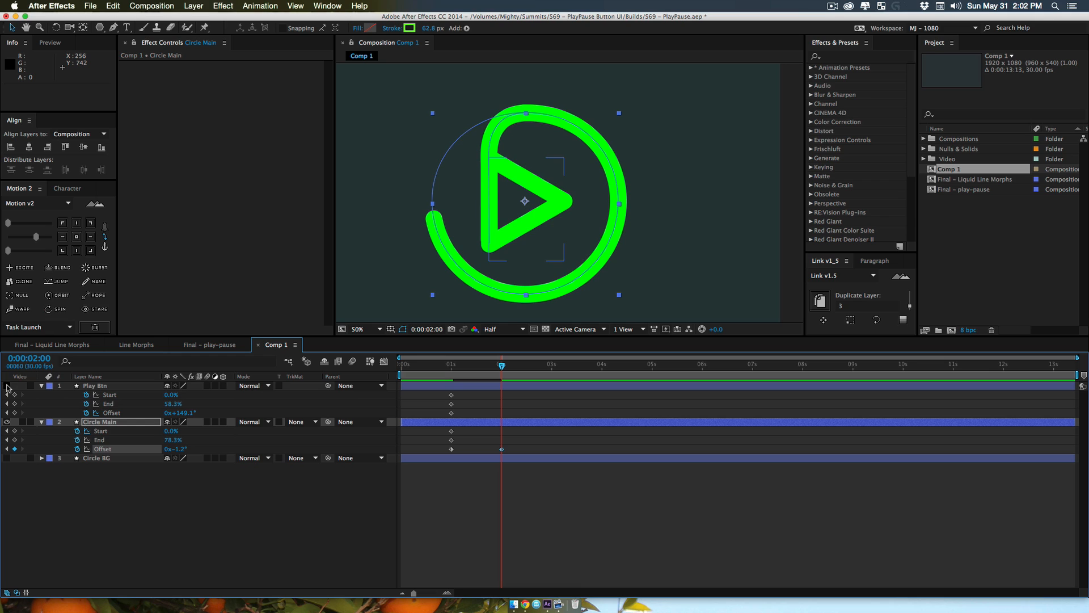
pyautogui.click(7, 386)
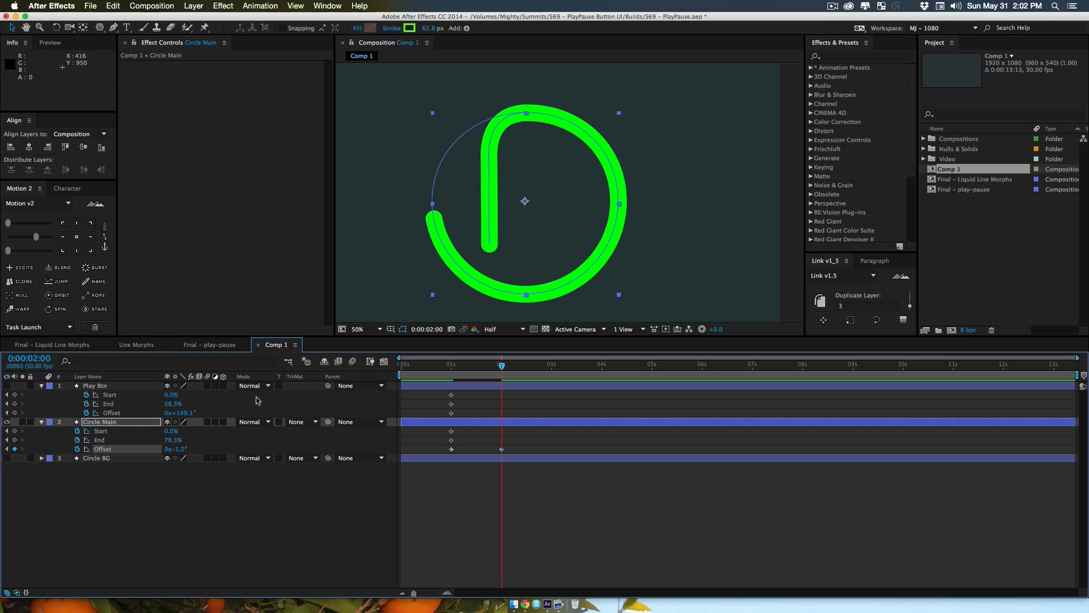
pyautogui.moveTo(171, 435)
pyautogui.mouseDown()
pyautogui.moveTo(307, 426)
pyautogui.moveTo(358, 435)
pyautogui.mouseUp()
pyautogui.moveTo(172, 431)
pyautogui.mouseDown()
pyautogui.moveTo(196, 432)
pyautogui.moveTo(165, 455)
pyautogui.moveTo(71, 467)
pyautogui.mouseUp()
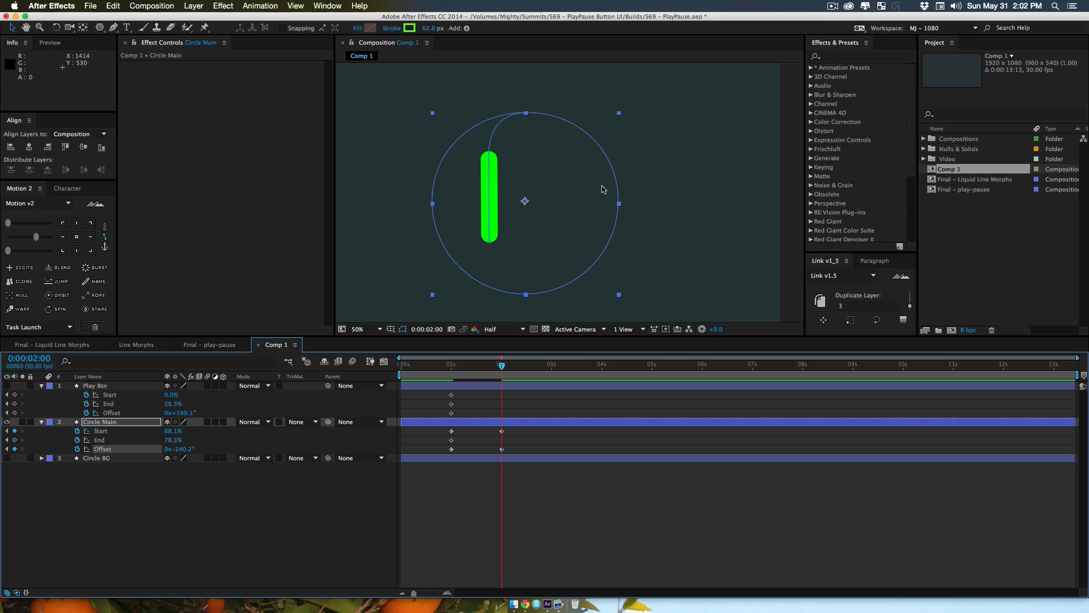
pyautogui.click(357, 521)
# Preview the Circle Main morph from 0:00:01:00 and compare its bar with the play triangle at 0:00:02:00
pyautogui.click(452, 366)
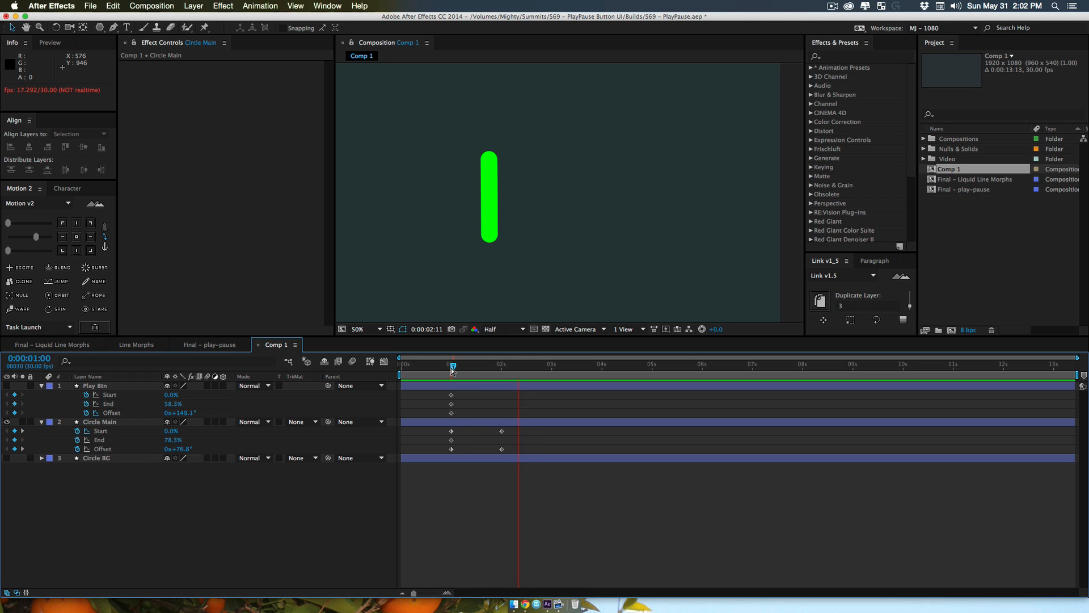
pyautogui.press('space')
pyautogui.click(501, 366)
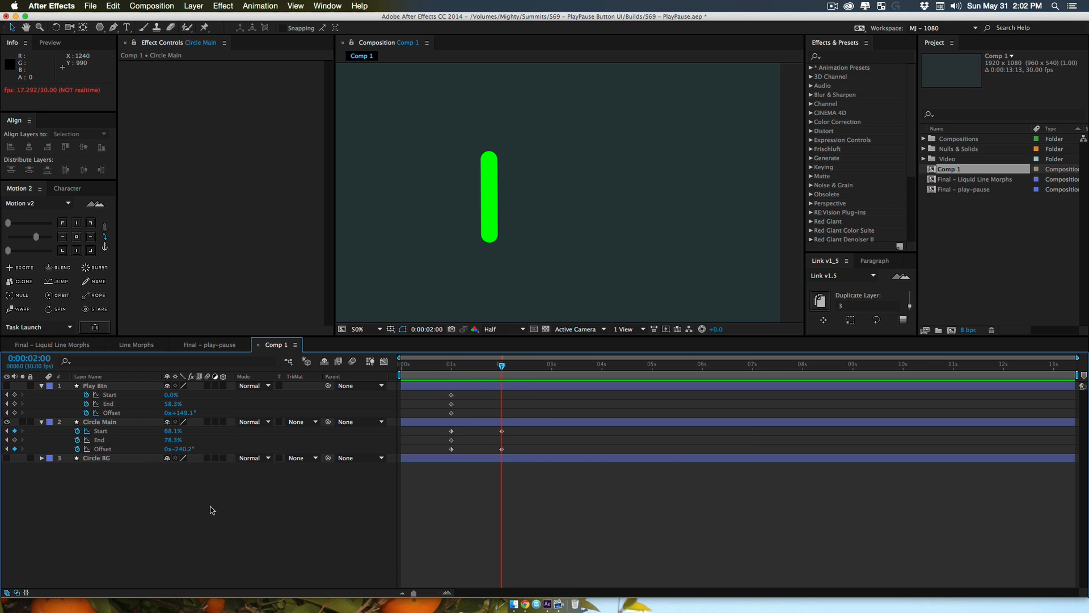
pyautogui.click(6, 386)
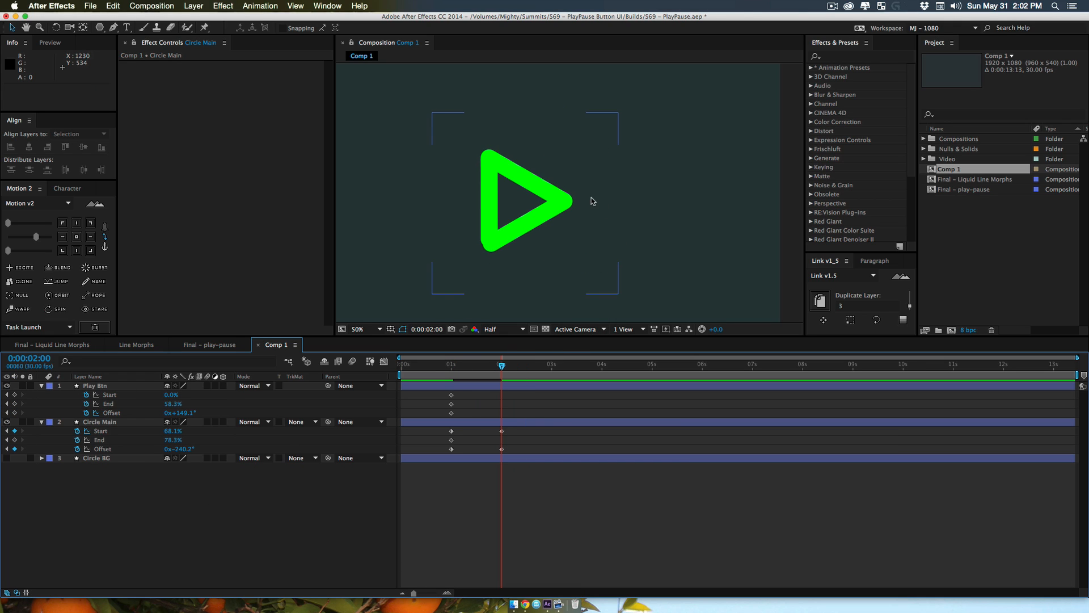
pyautogui.click(6, 386)
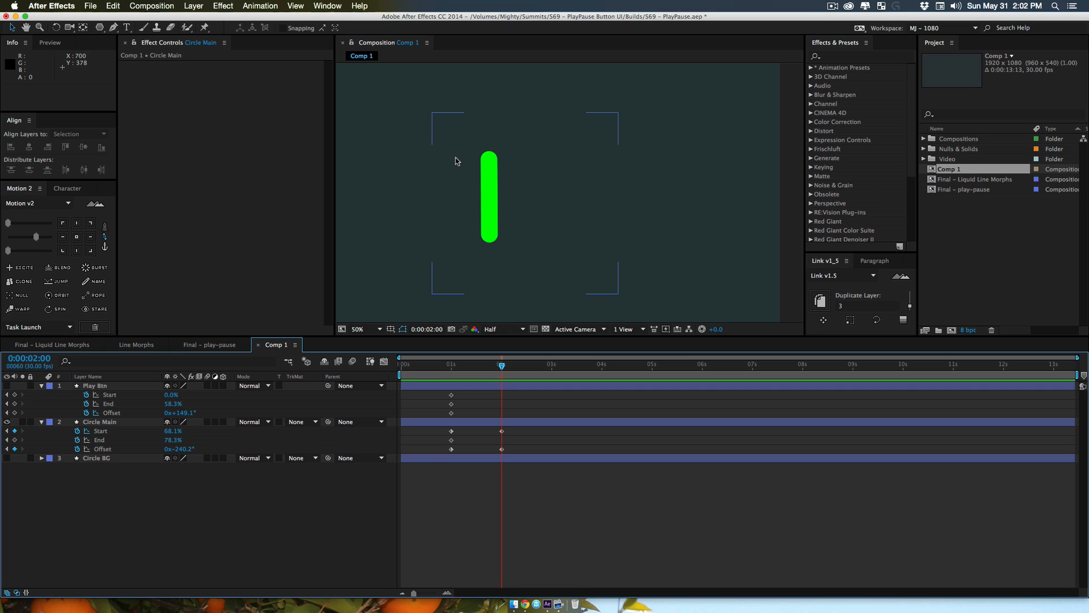
# Show the rulers and place horizontal guides at the upper and lower ends of the left pause bar
pyautogui.press('super+r')
pyautogui.press('super+semicolon')
pyautogui.moveTo(505, 66)
pyautogui.mouseDown()
pyautogui.moveTo(506, 156)
pyautogui.moveTo(505, 66)
pyautogui.mouseUp()
pyautogui.press("'")
pyautogui.moveTo(516, 164); pyautogui.dragTo(514, 155)
pyautogui.moveTo(515, 248); pyautogui.dragTo(338, 233)
pyautogui.click(489, 133)
pyautogui.moveTo(490, 133); pyautogui.dragTo(356, 134)
pyautogui.press('super+z')
pyautogui.moveTo(491, 106); pyautogui.dragTo(351, 133)
pyautogui.moveTo(504, 94); pyautogui.dragTo(341, 117)
pyautogui.moveTo(576, 106); pyautogui.dragTo(333, 120)
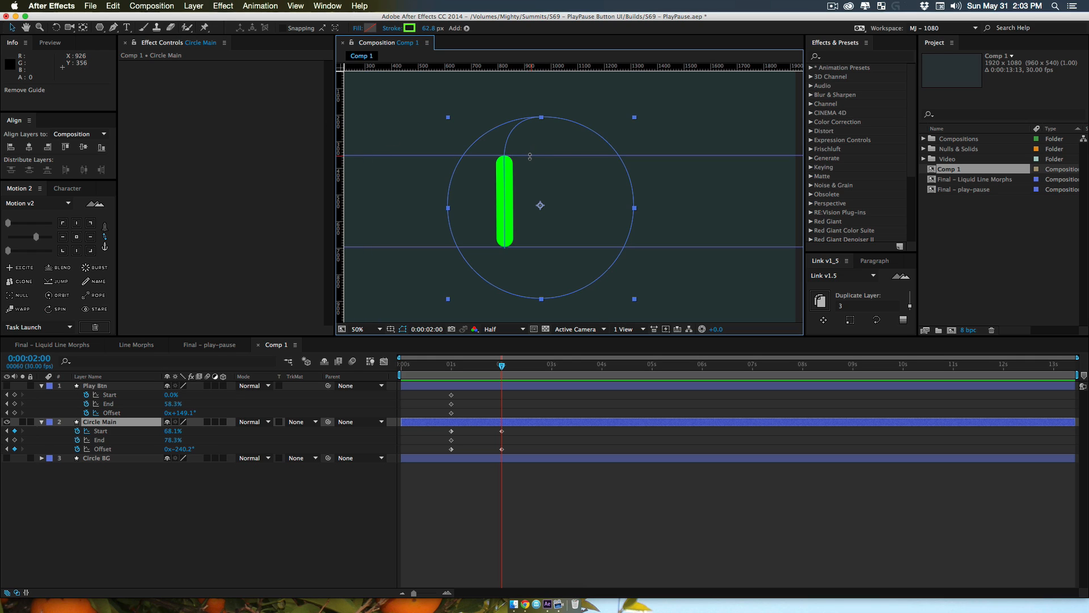
# Lock the guides and clear the layer selection
pyautogui.press('shift')
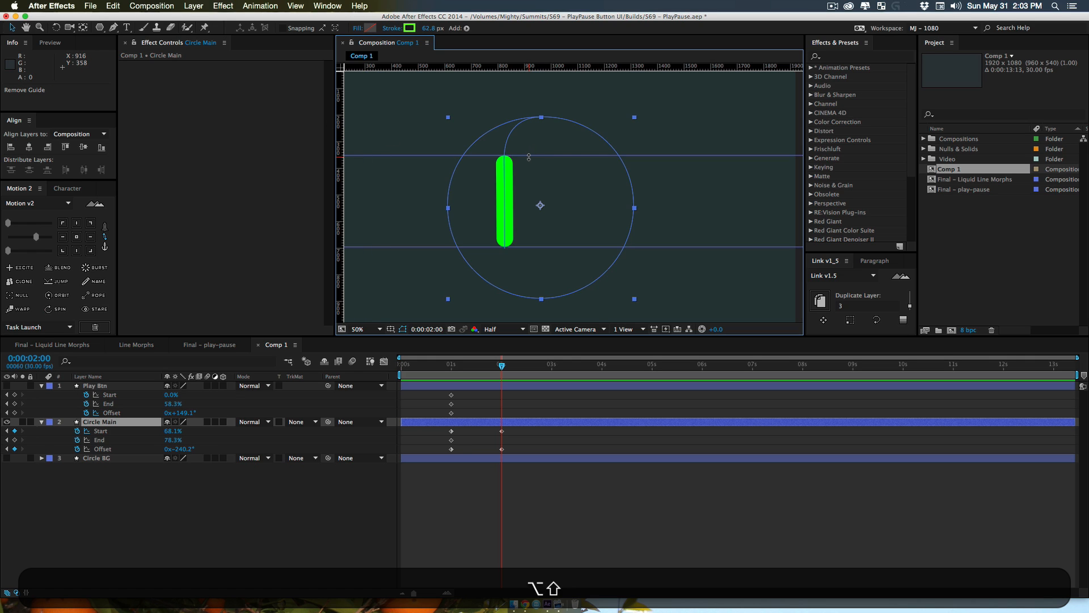
pyautogui.press('alt+shift+super+semicolon')
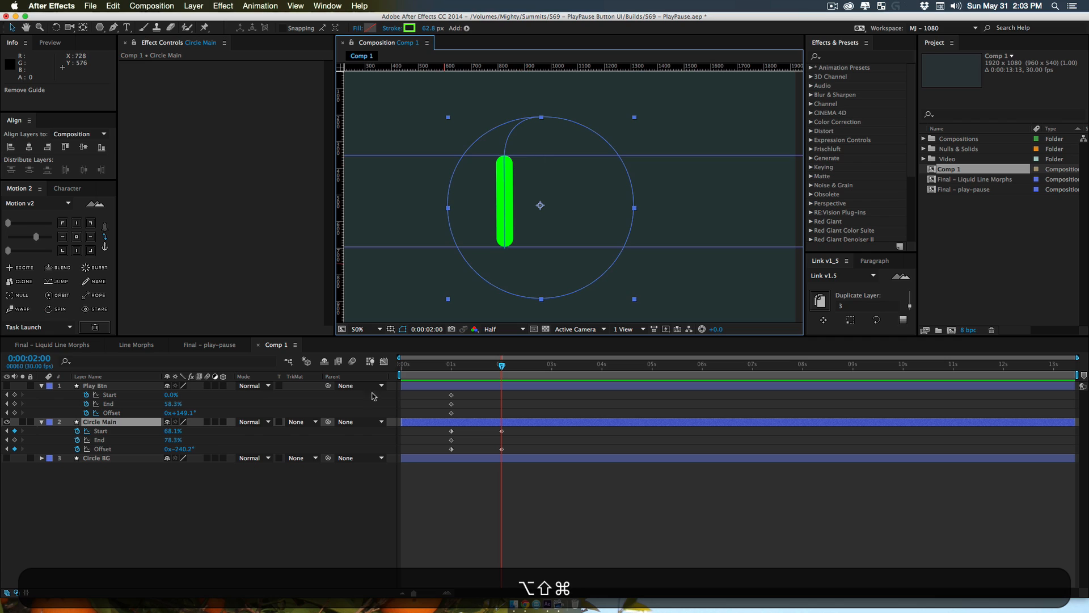
pyautogui.click(268, 514)
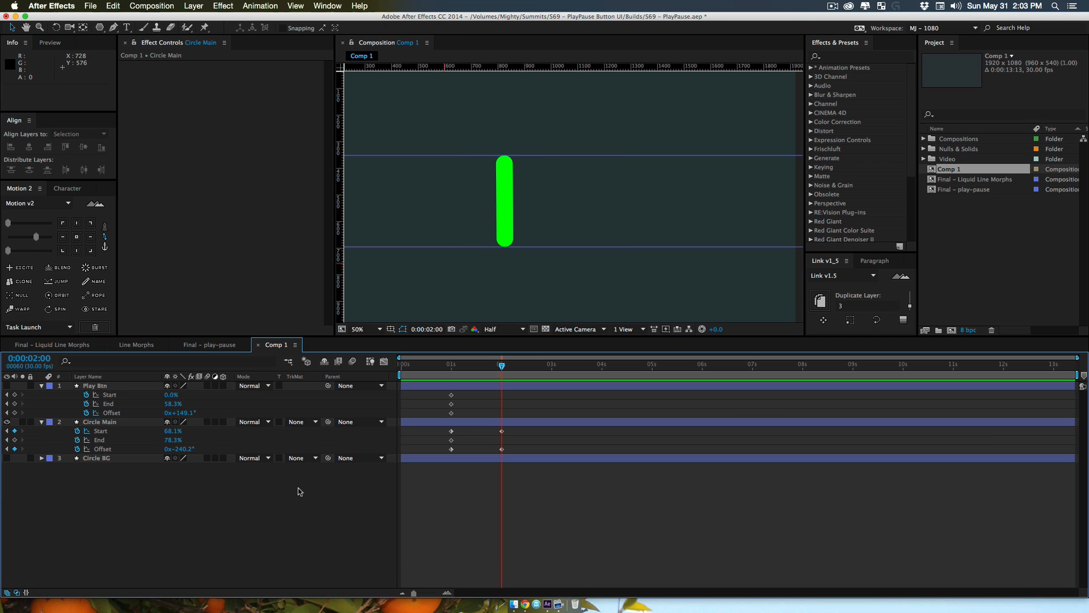
# Show Play Btn, keyframe it at 0:00:02:00 as the right pause bar with Start 41.5%, End 58.4% and Offset -148.3°, and preview the morph
pyautogui.click(6, 386)
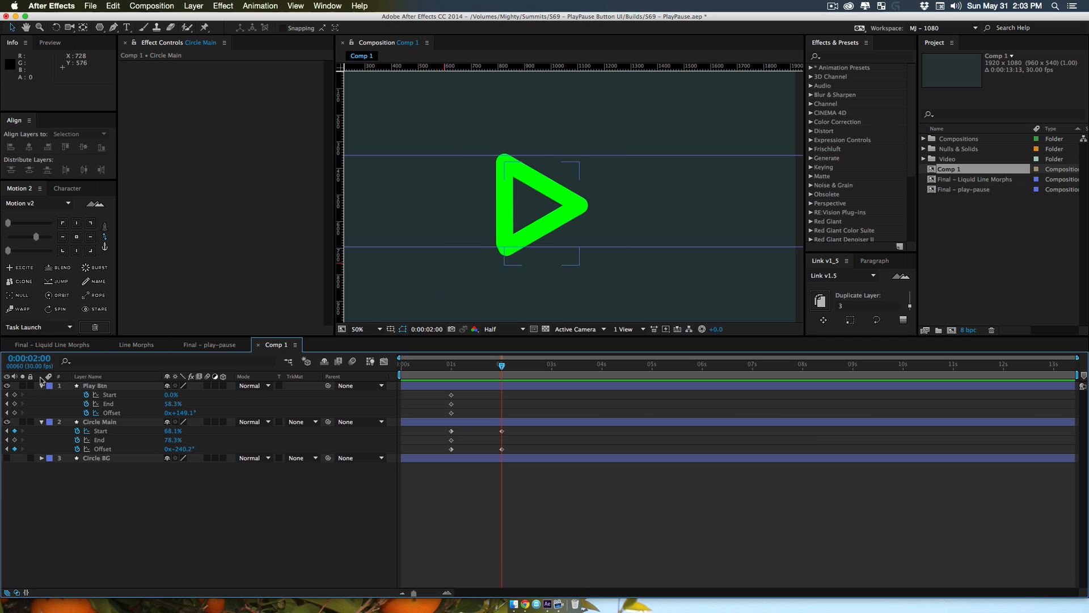
pyautogui.moveTo(186, 418); pyautogui.dragTo(118, 423)
pyautogui.moveTo(169, 396)
pyautogui.mouseDown()
pyautogui.moveTo(189, 397)
pyautogui.moveTo(109, 421)
pyautogui.mouseUp()
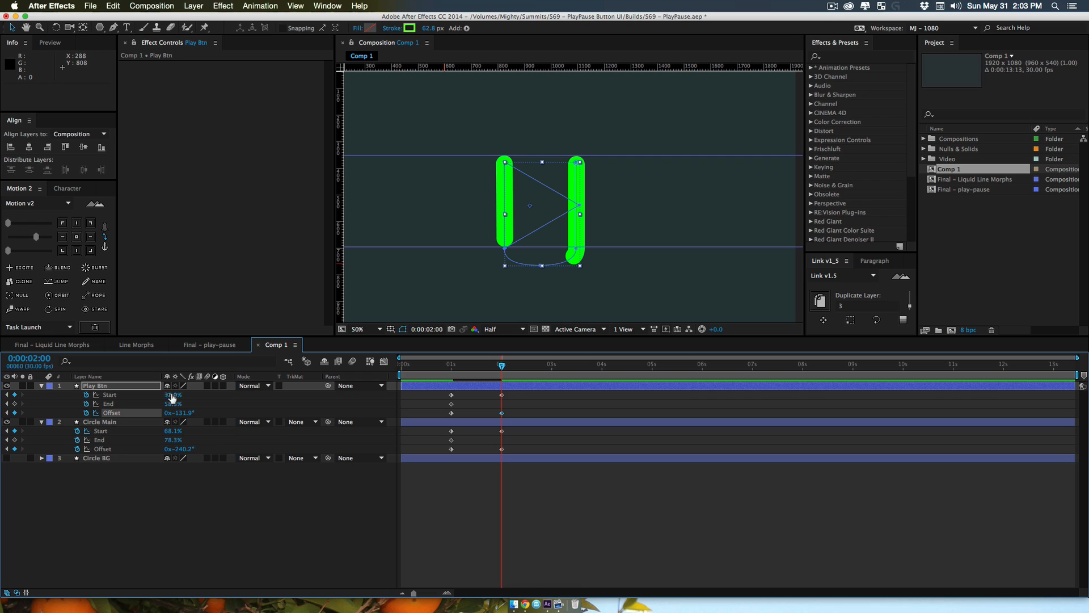
pyautogui.moveTo(172, 395)
pyautogui.mouseDown()
pyautogui.moveTo(198, 395)
pyautogui.moveTo(181, 413)
pyautogui.moveTo(151, 415)
pyautogui.moveTo(179, 393)
pyautogui.moveTo(191, 413)
pyautogui.moveTo(177, 403)
pyautogui.mouseUp()
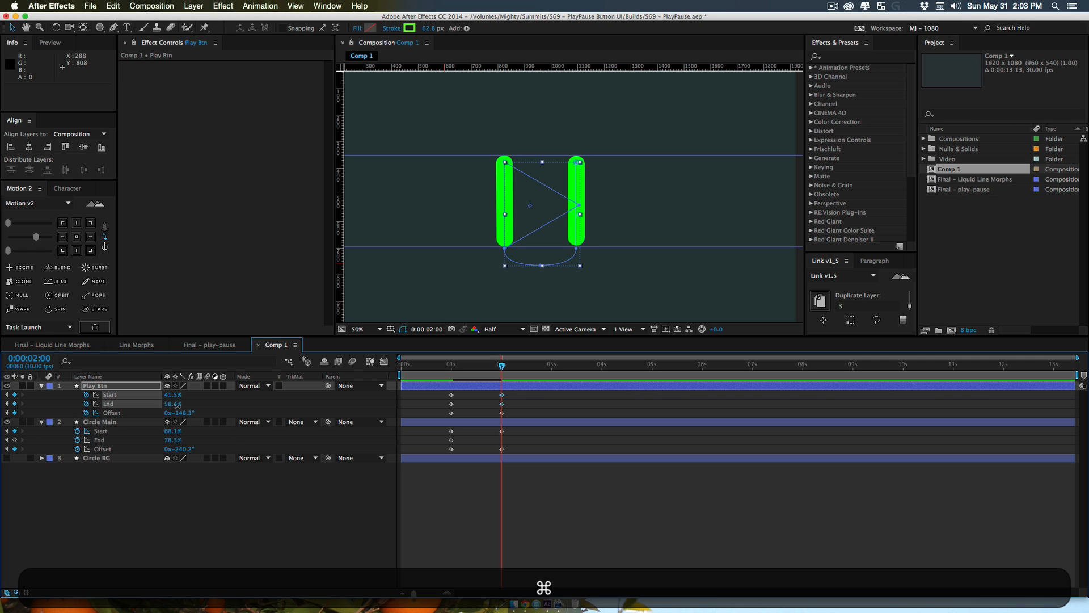
pyautogui.click(216, 523)
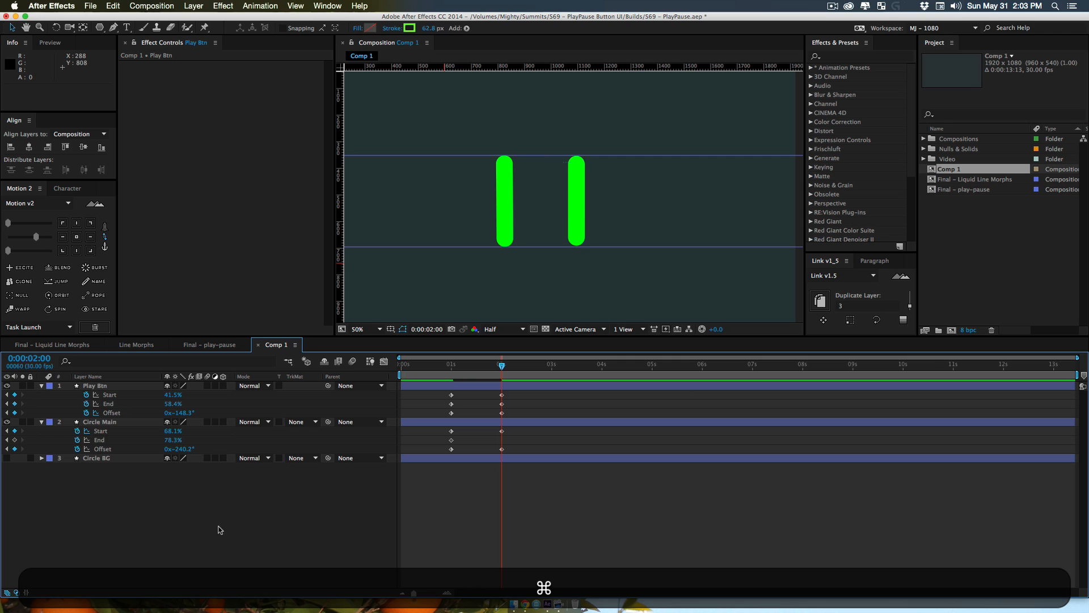
pyautogui.click(452, 368)
pyautogui.press('space')
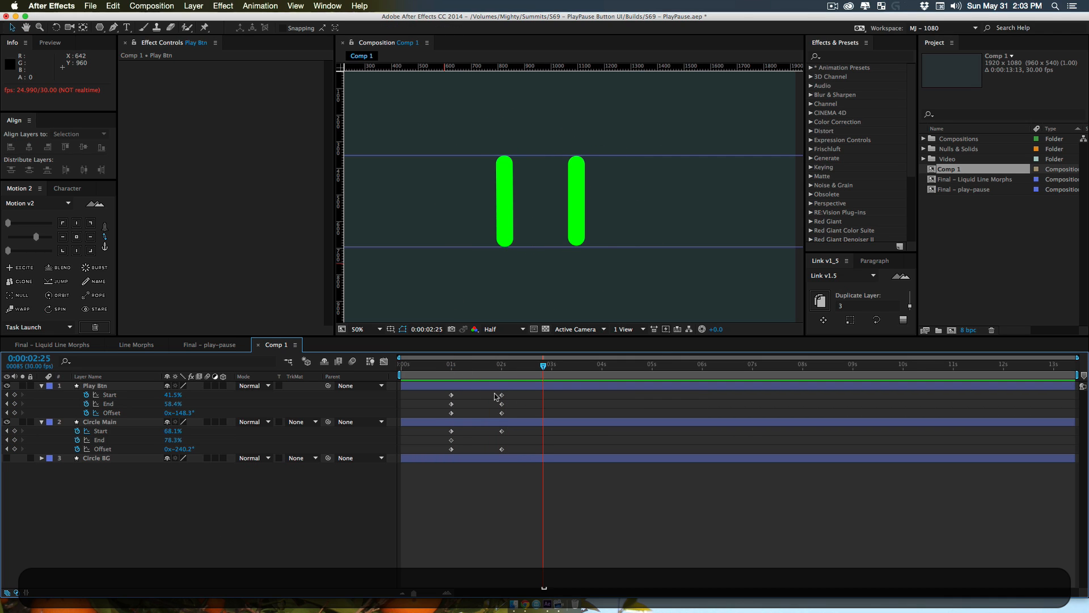
# Apply easing to all Trim Paths keyframes of Play Btn and Circle Main with Motion v2
pyautogui.press('z')
pyautogui.keyDown('alt'); pyautogui.click(549, 189); pyautogui.keyUp('alt')
pyautogui.press('v')
pyautogui.moveTo(501, 511); pyautogui.dragTo(449, 392)
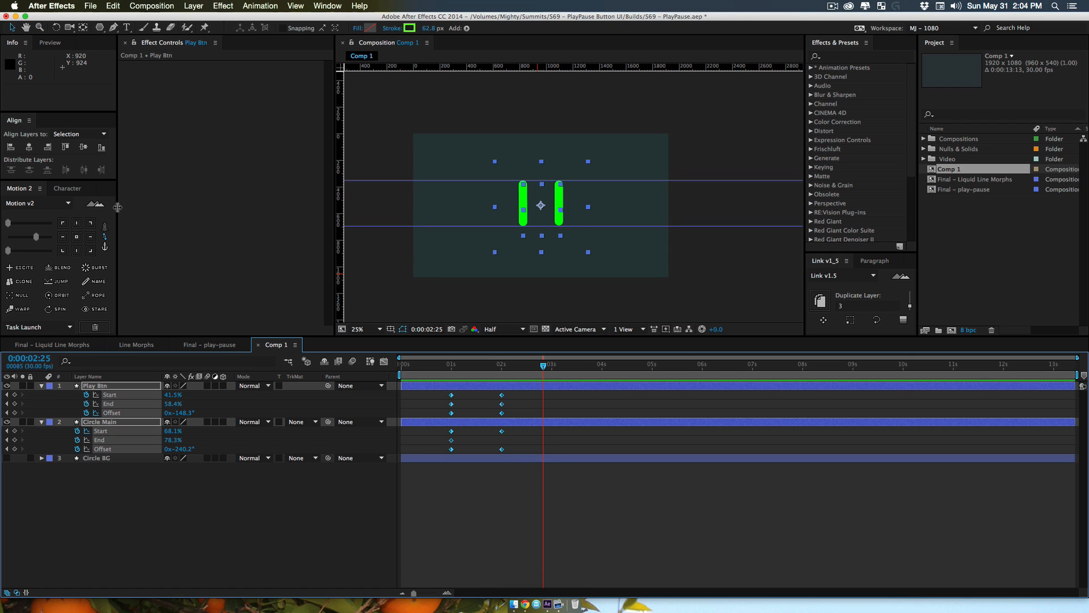
pyautogui.moveTo(37, 238); pyautogui.dragTo(40, 236)
pyautogui.click(207, 549)
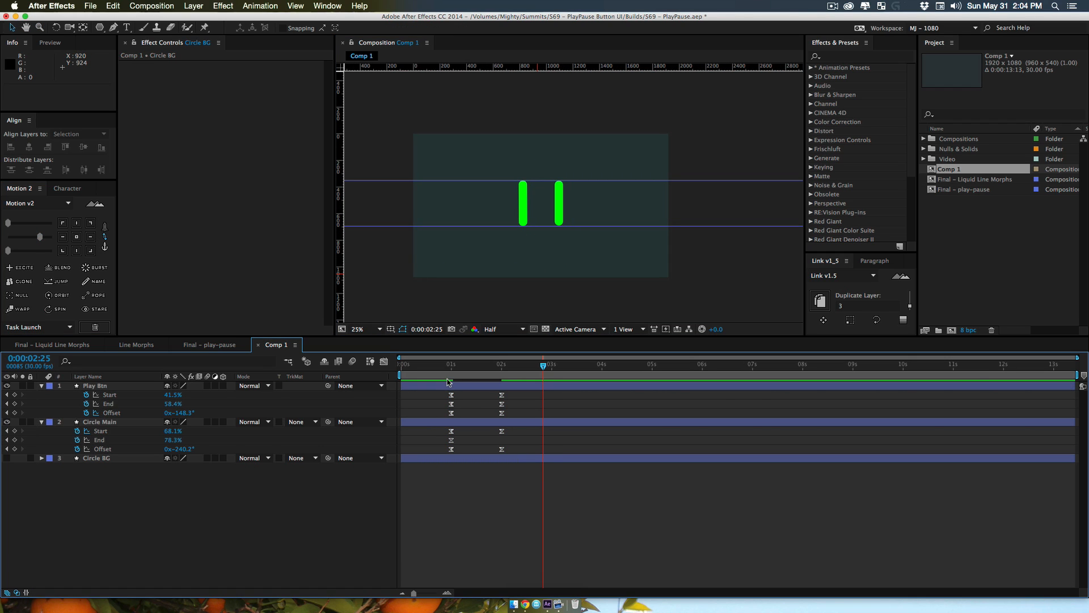
# Play the eased morph from about 1 second and inspect the in-between shapes at 0:00:01:16
pyautogui.click(448, 367)
pyautogui.press('space')
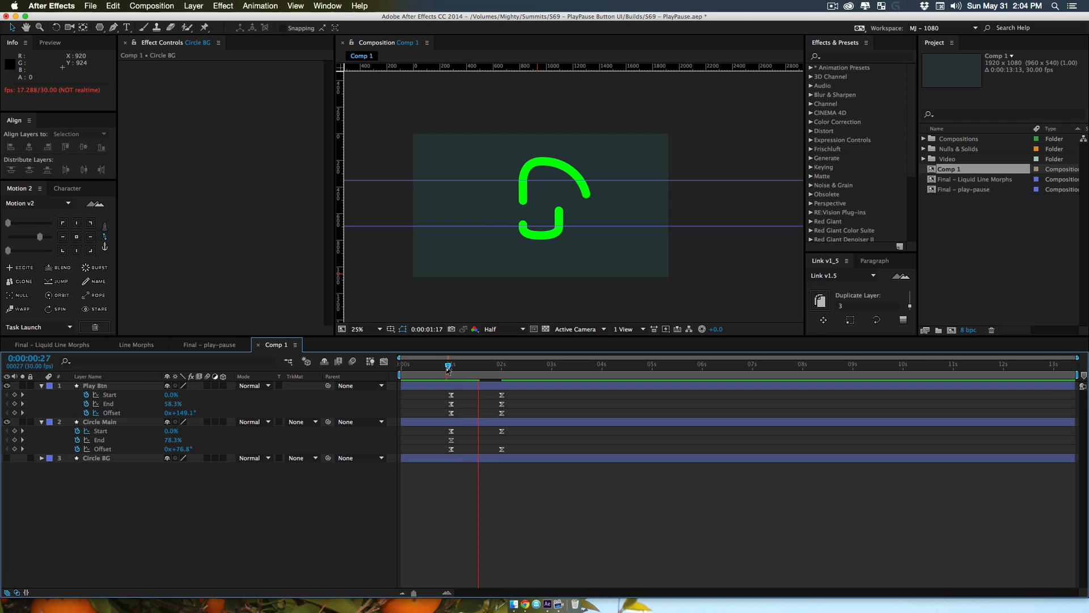
pyautogui.moveTo(476, 368)
pyautogui.mouseDown()
pyautogui.moveTo(487, 367)
pyautogui.moveTo(478, 370)
pyautogui.mouseUp()
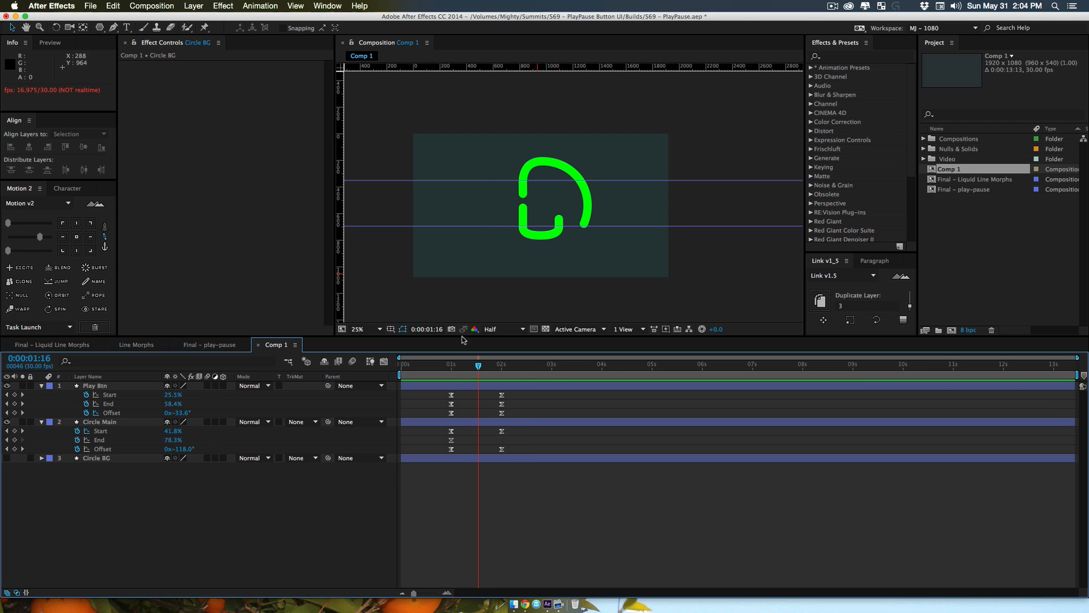
# Stretch the Circle Main keyframes so the last ones sit slightly past 2 seconds, and preview the morph from 0:00:01:00
pyautogui.click(457, 424)
pyautogui.moveTo(444, 426); pyautogui.dragTo(512, 448)
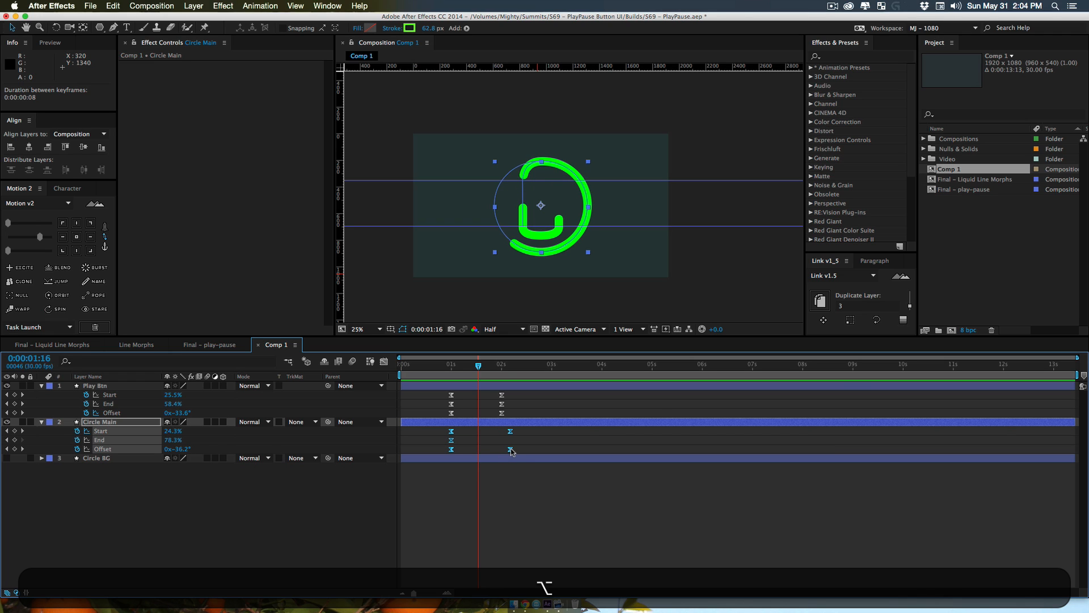
pyautogui.click(513, 420)
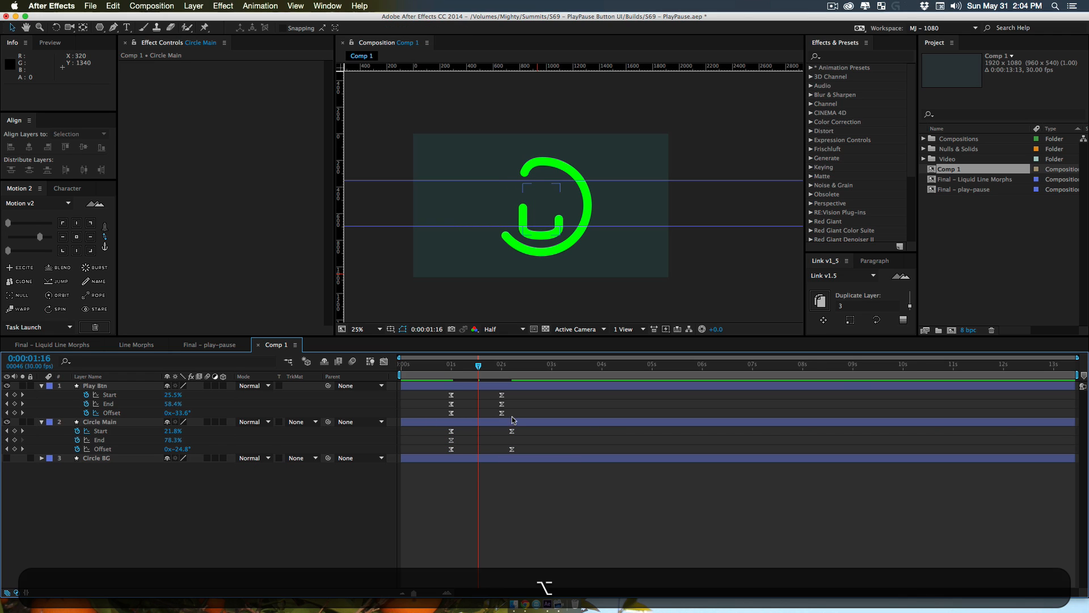
pyautogui.click(451, 367)
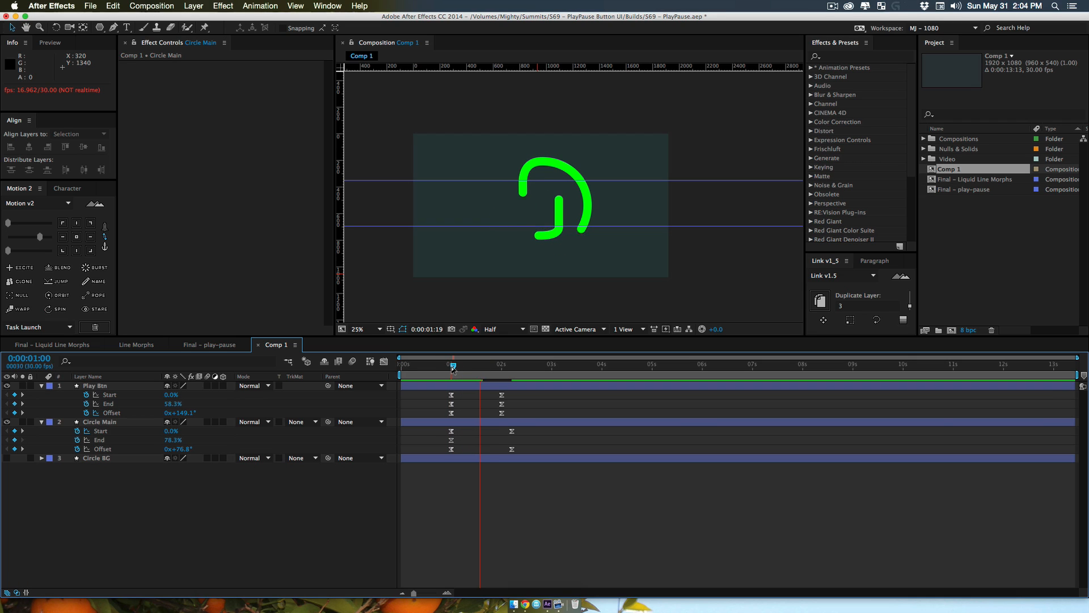
pyautogui.press('z')
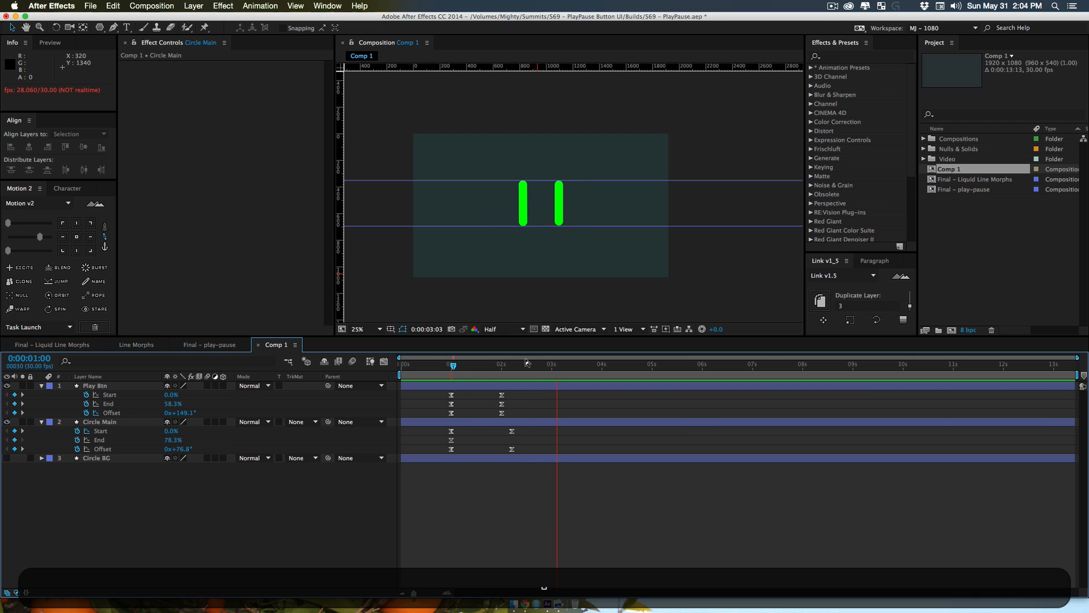
# Extend the Circle Main trim animation so its last Start and Offset keyframes land at 0:00:02:10, and preview it from 0:00:01:01
pyautogui.click(553, 221)
pyautogui.press('v')
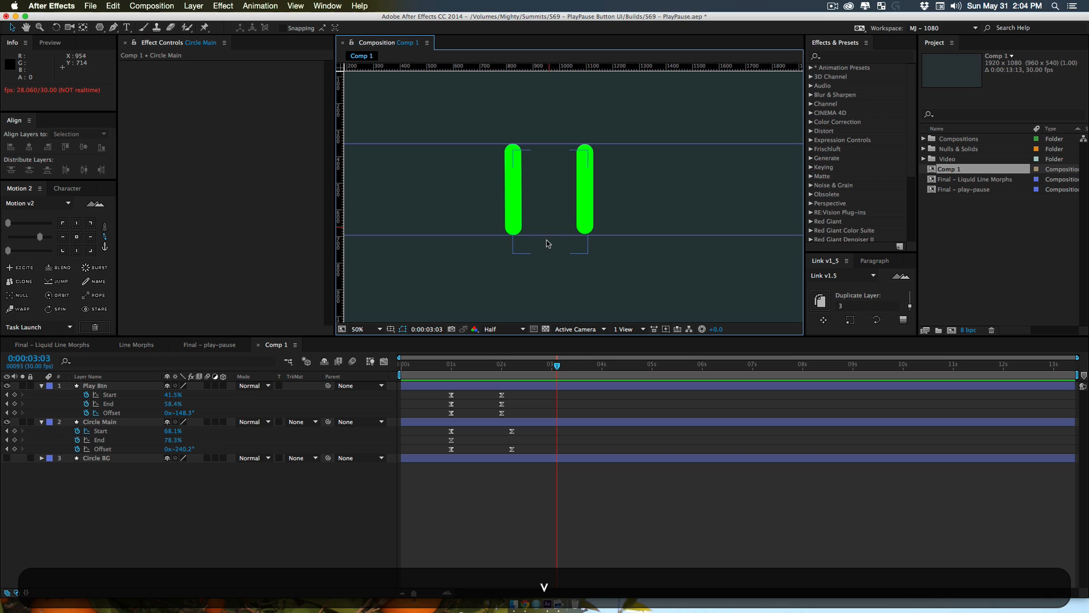
pyautogui.moveTo(442, 429); pyautogui.dragTo(518, 449)
pyautogui.click(314, 508)
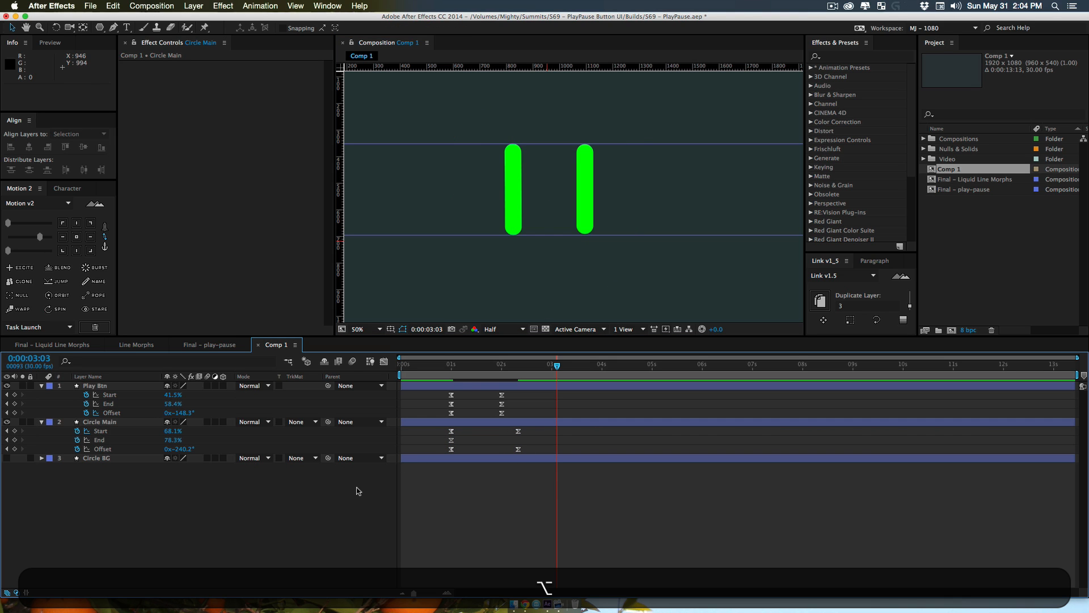
pyautogui.moveTo(462, 365); pyautogui.dragTo(454, 366)
pyautogui.press('space')
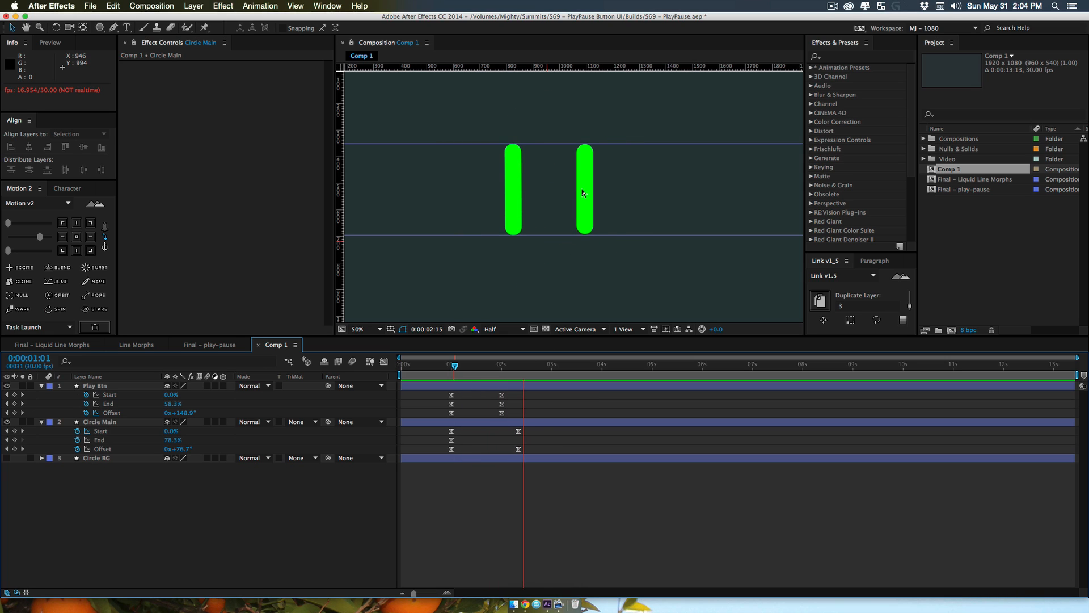
pyautogui.press('space')
# Separate the dimensions of Play Btn's Position and keyframe its Y Position at 0:00:02:00
pyautogui.moveTo(500, 366); pyautogui.dragTo(502, 366)
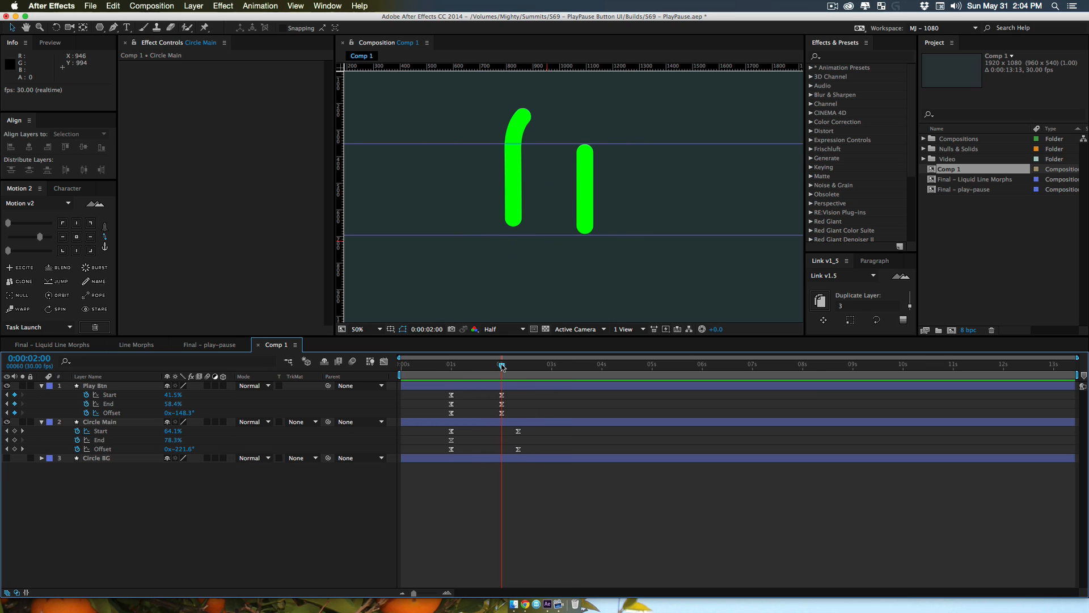
pyautogui.click(95, 385)
pyautogui.press('shift')
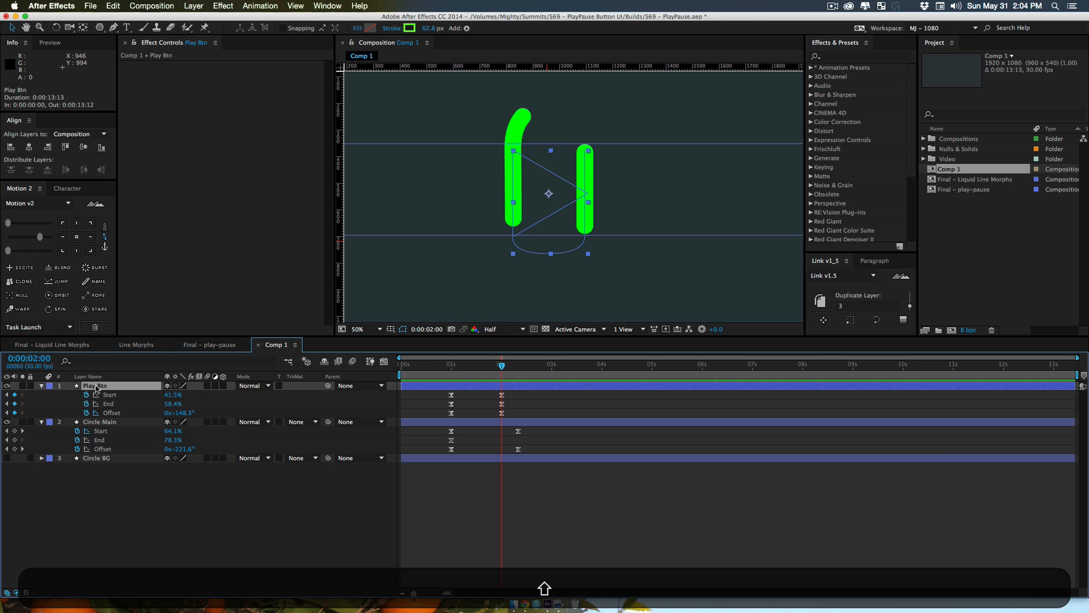
pyautogui.hotkey('shift', 'p')
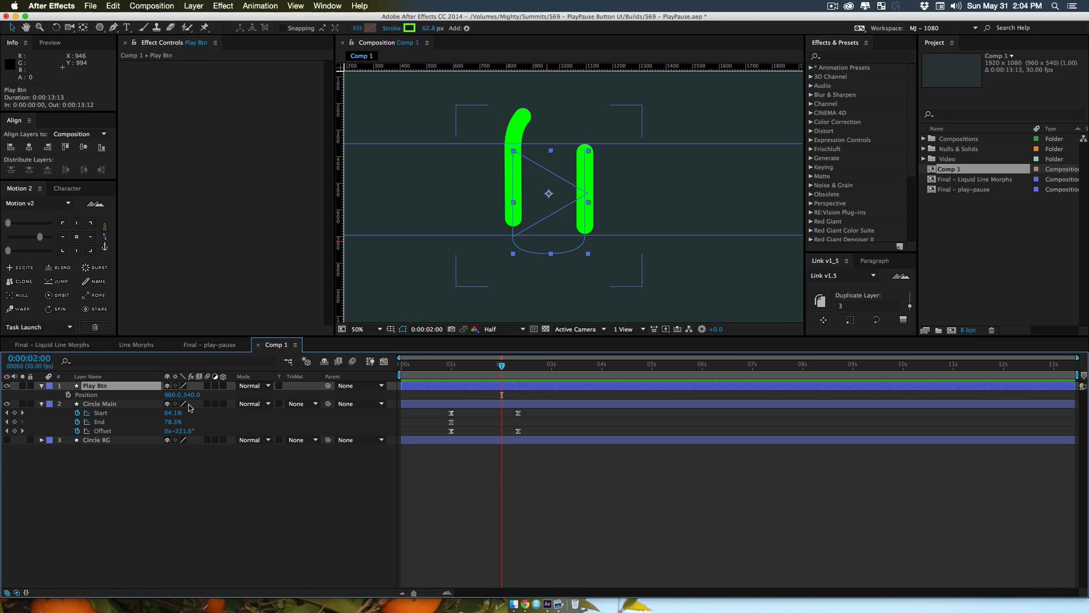
pyautogui.rightClick(92, 395)
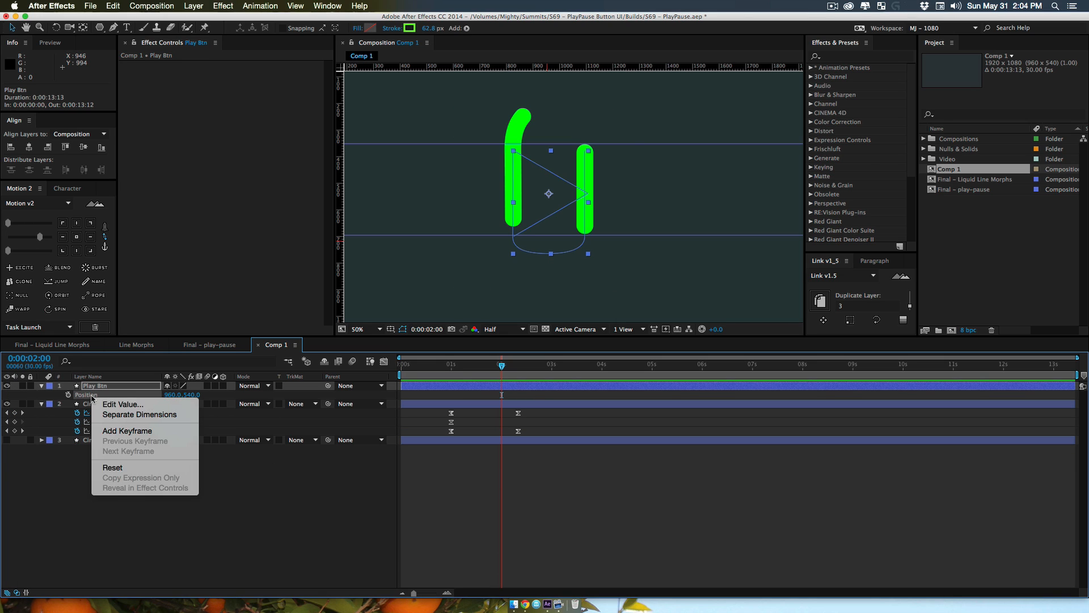
pyautogui.click(109, 414)
pyautogui.click(132, 501)
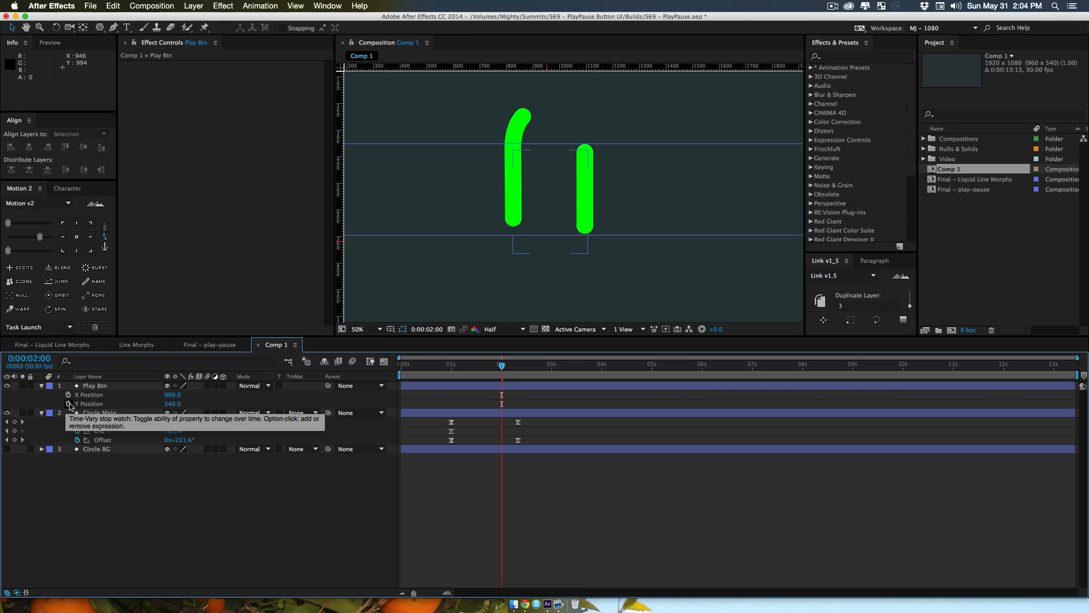
pyautogui.click(68, 404)
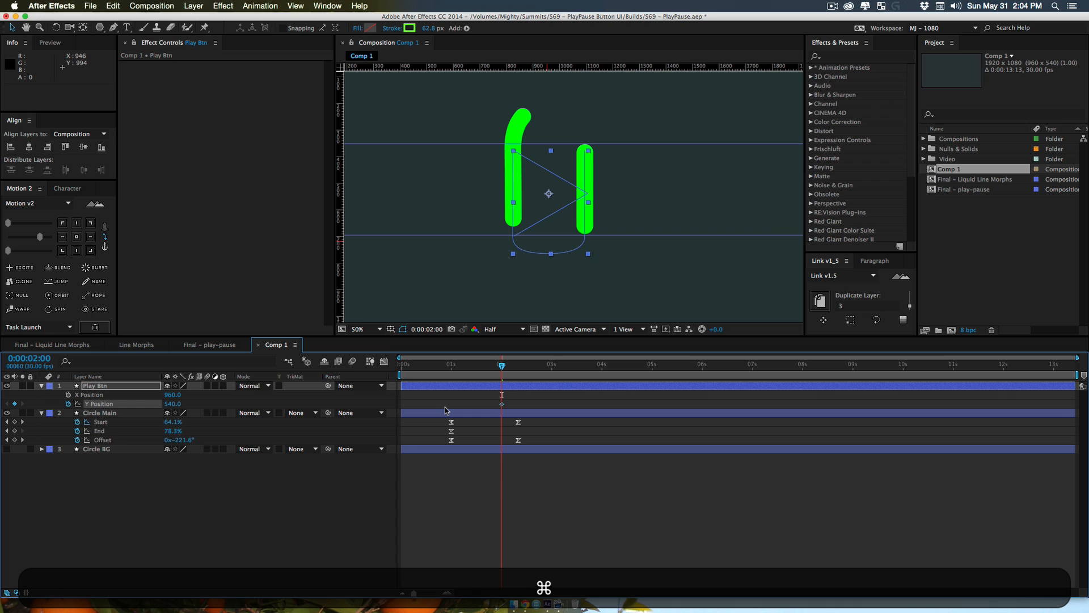
# Reveal all keyframes, move Play Btn's Y Position keyframe to 0:00:01:22, and add an unchanged one at 0:00:02:10
pyautogui.press('cmd+a')
pyautogui.press('u')
pyautogui.click(497, 507)
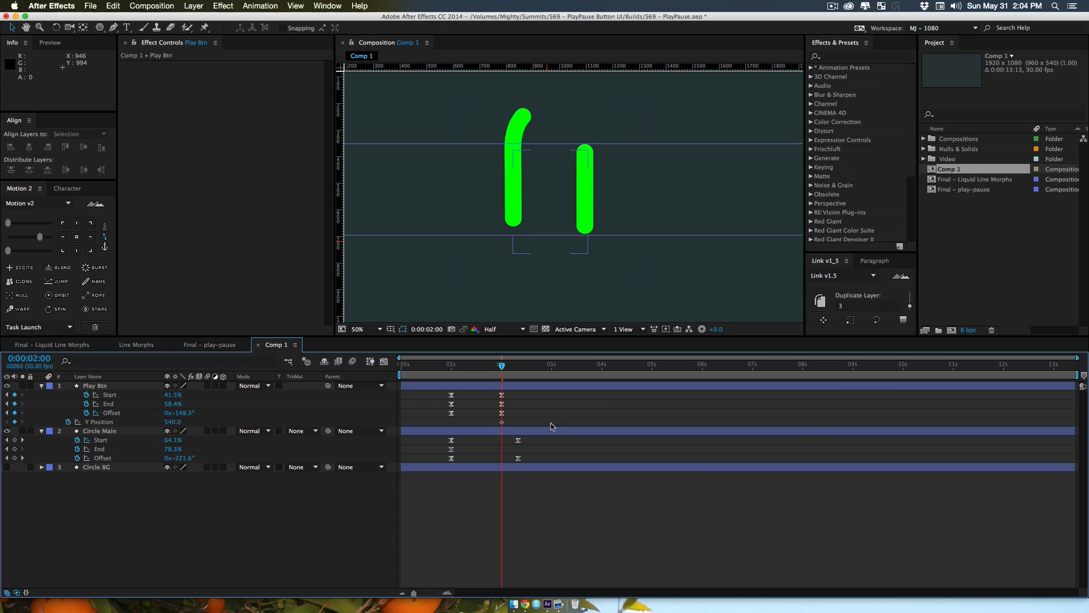
pyautogui.moveTo(502, 422); pyautogui.dragTo(486, 422)
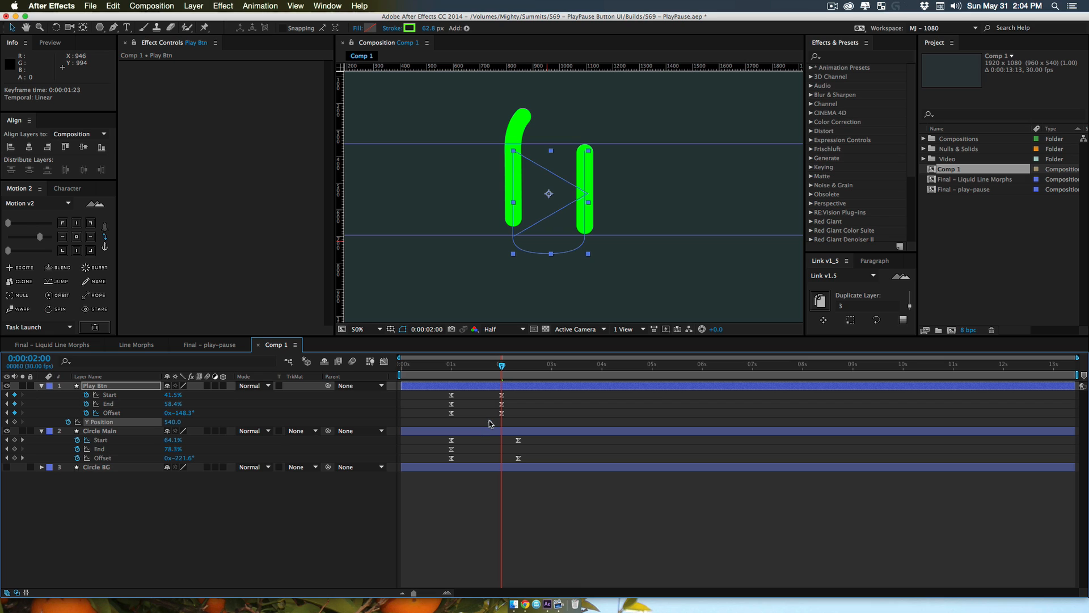
pyautogui.moveTo(515, 368); pyautogui.dragTo(518, 368)
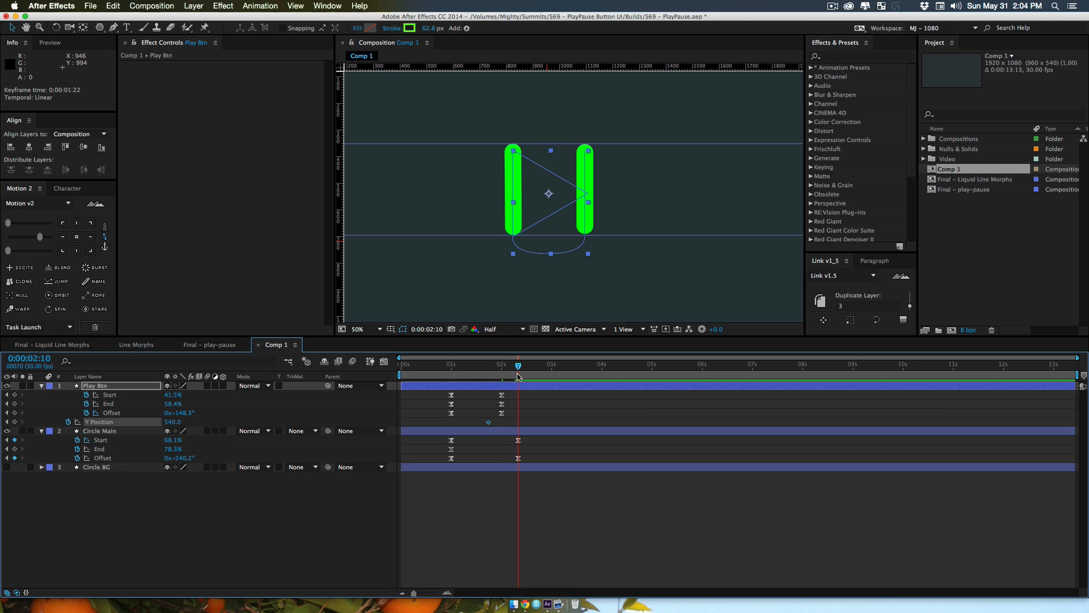
pyautogui.click(193, 583)
pyautogui.click(14, 422)
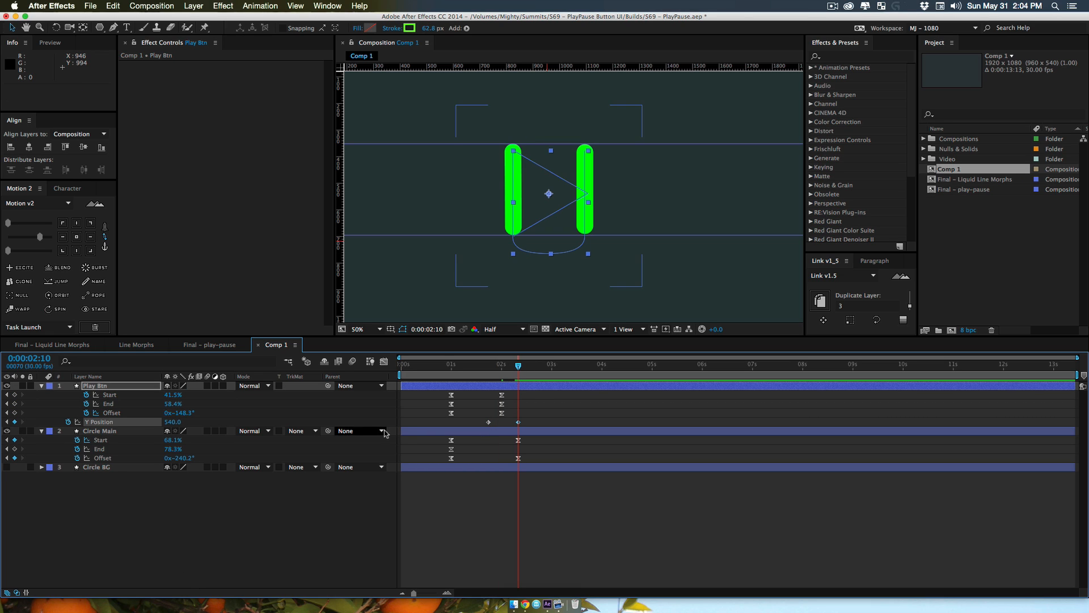
# Set Play Btn's Y Position to 489.0 at 0:00:02:01 and preview the bounce from 0:00:00:22
pyautogui.click(502, 367)
pyautogui.moveTo(503, 369); pyautogui.dragTo(503, 369)
pyautogui.moveTo(162, 421)
pyautogui.mouseDown()
pyautogui.moveTo(145, 422)
pyautogui.moveTo(173, 424)
pyautogui.mouseUp()
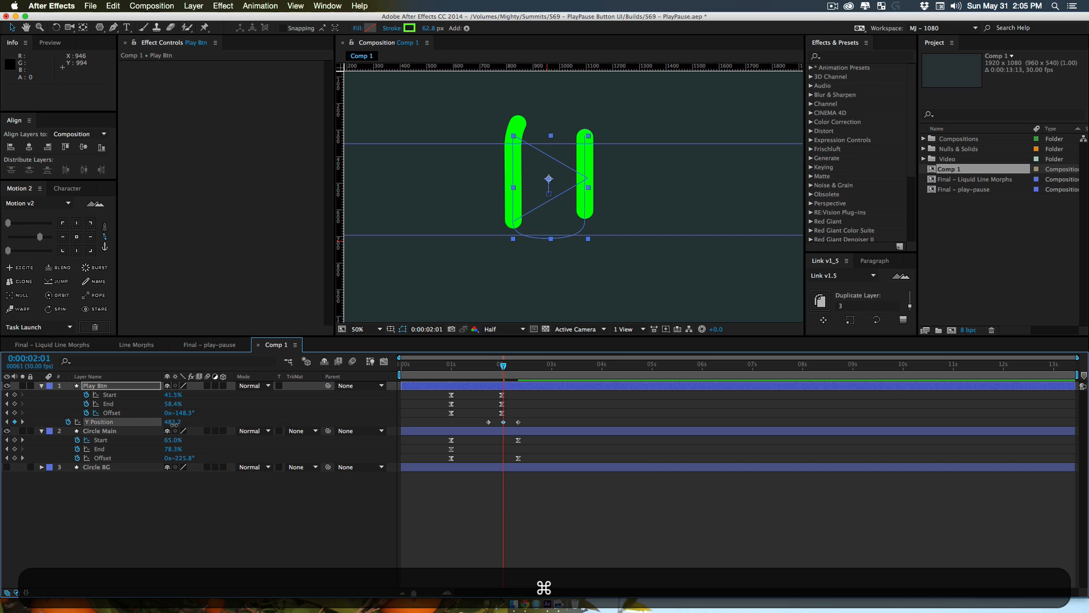
pyautogui.click(302, 531)
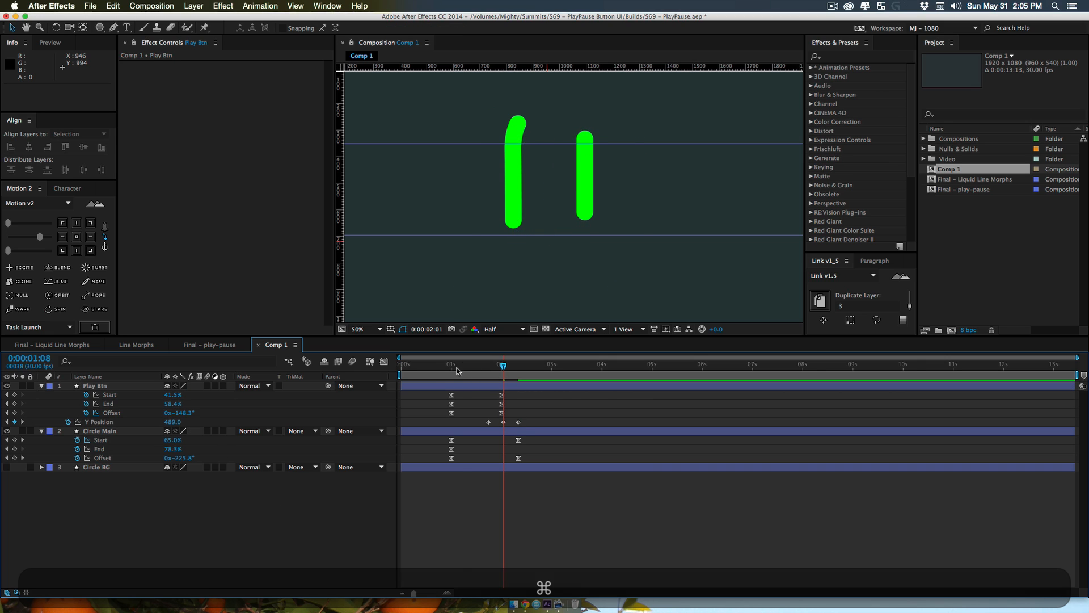
pyautogui.click(437, 365)
pyautogui.press('space')
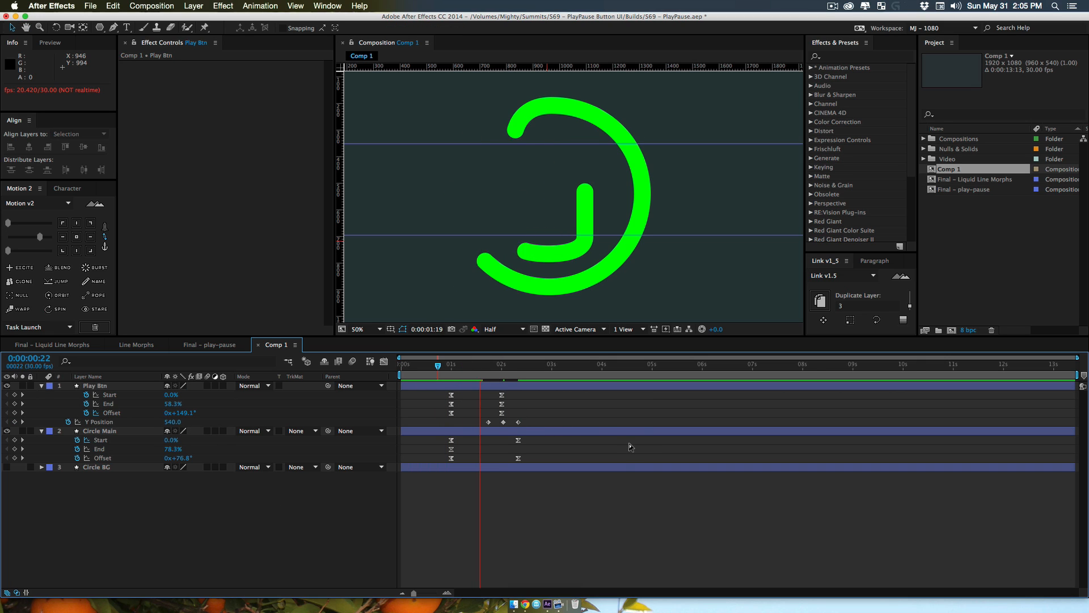
pyautogui.press('space')
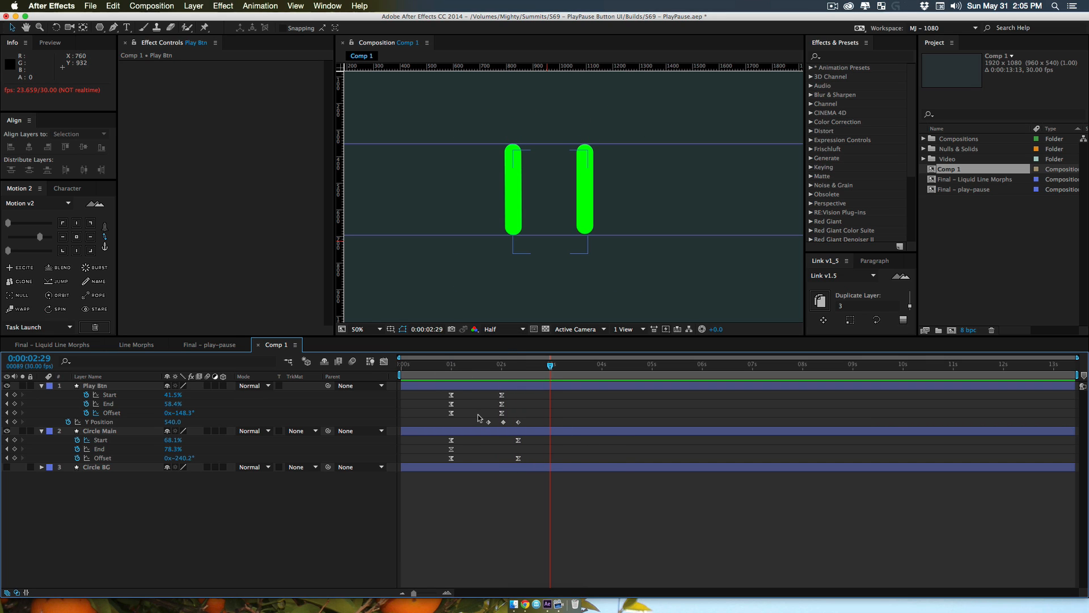
# Apply Motion v2's Blend to Play Btn's three Y Position keyframes and preview the smoothed bounce from 0:00:01:00 and 0:00:00:18
pyautogui.moveTo(483, 425); pyautogui.dragTo(536, 419)
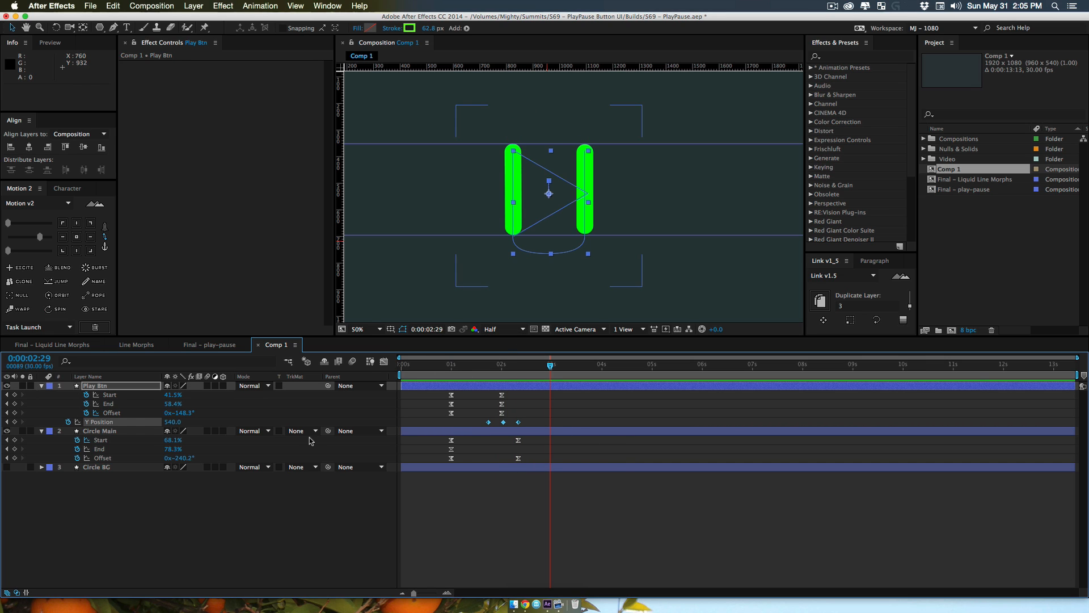
pyautogui.click(55, 270)
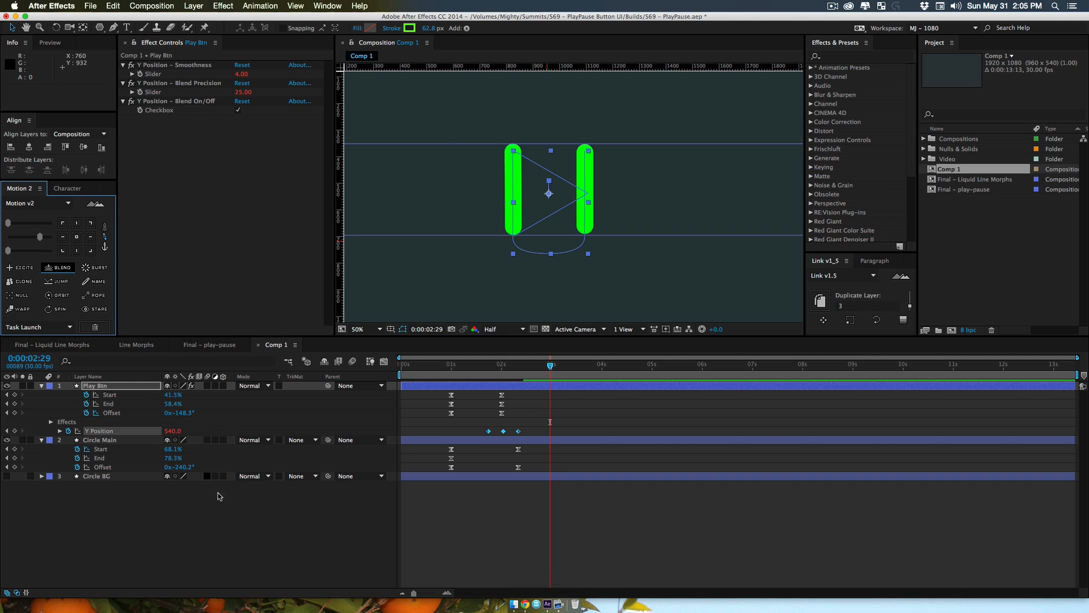
pyautogui.click(232, 510)
pyautogui.click(451, 364)
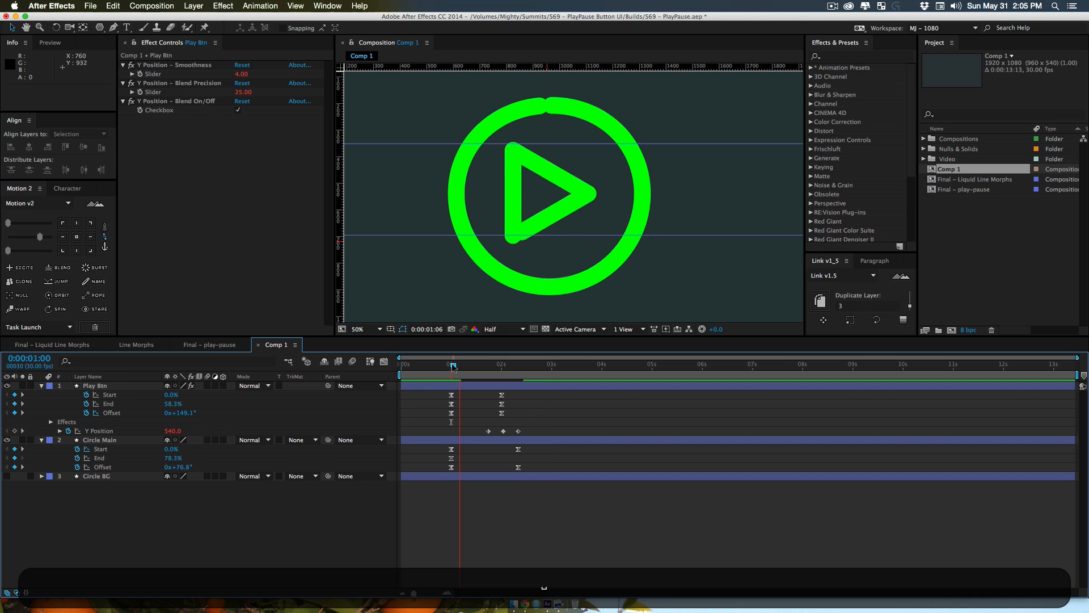
pyautogui.press('space')
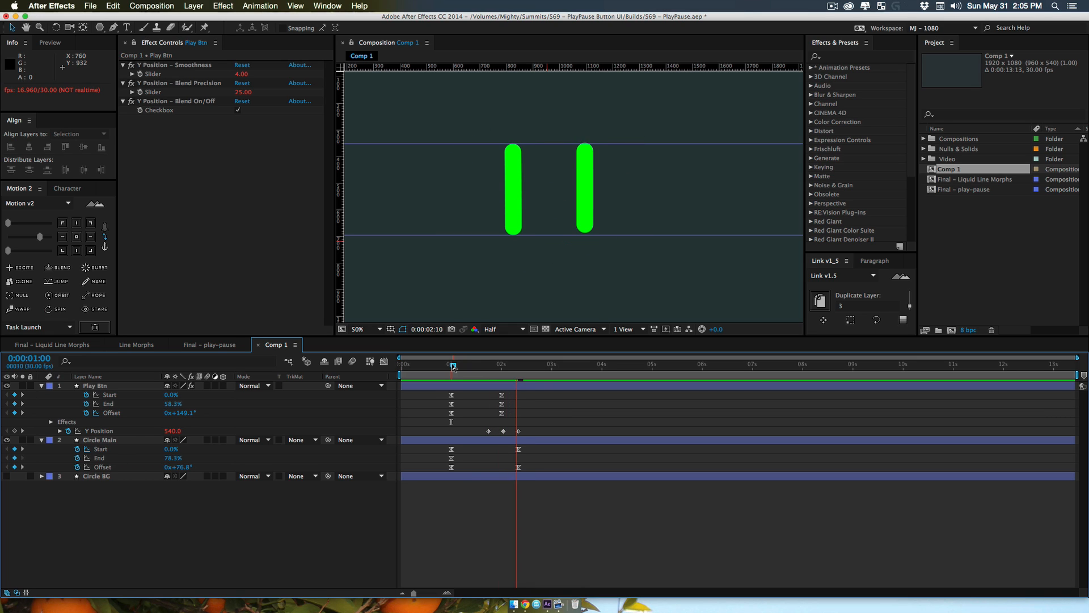
pyautogui.press('space')
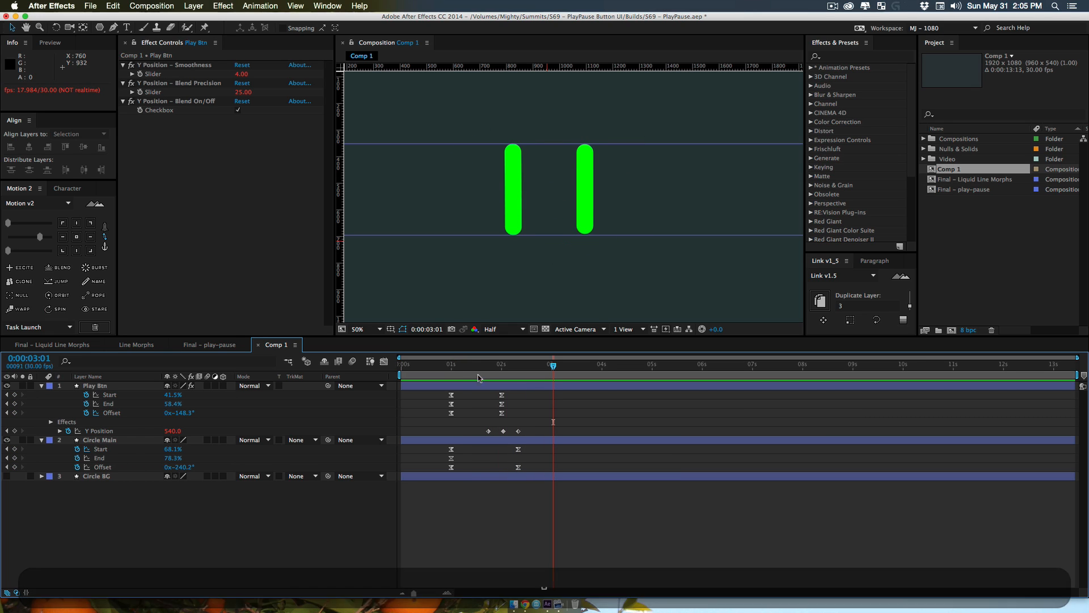
pyautogui.moveTo(458, 369); pyautogui.dragTo(432, 371)
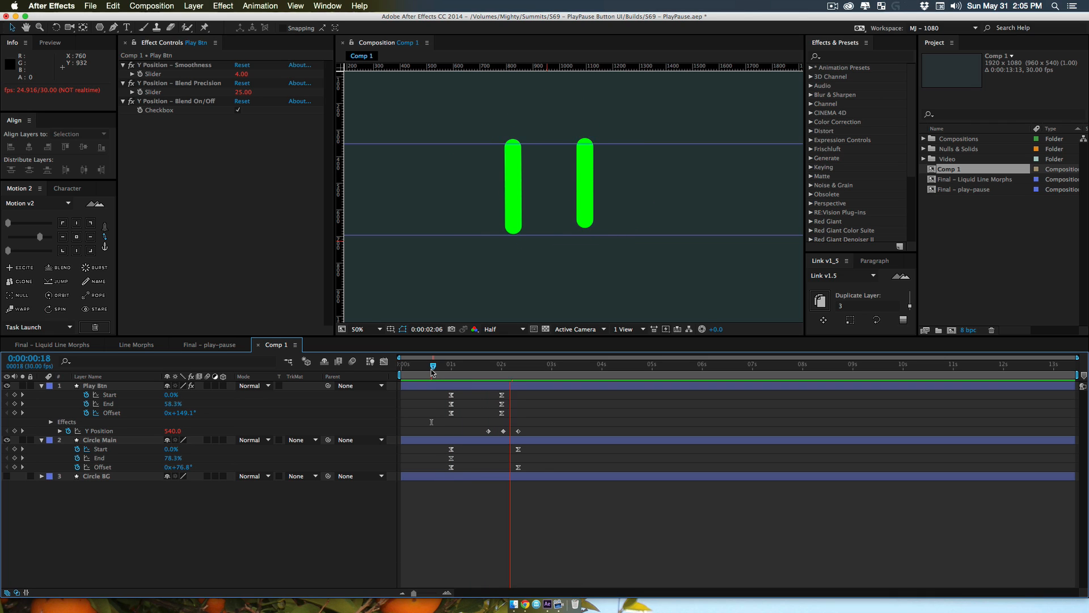
pyautogui.press('space')
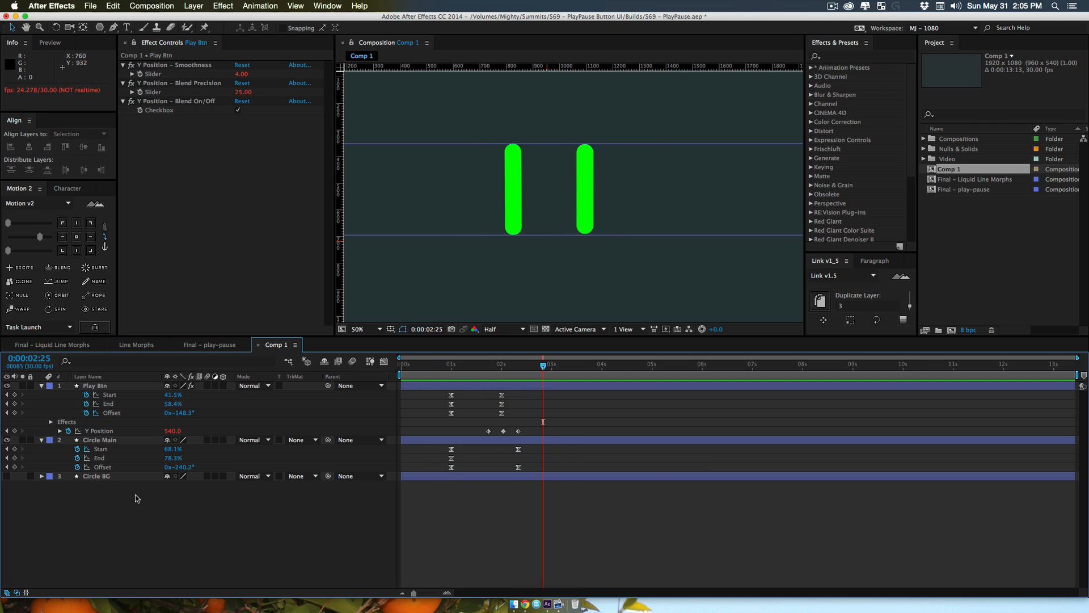
# Collapse the layers' keyframes, make Circle BG visible, and set its Opacity to 25%
pyautogui.press('super+a')
pyautogui.press('u')
pyautogui.click(121, 510)
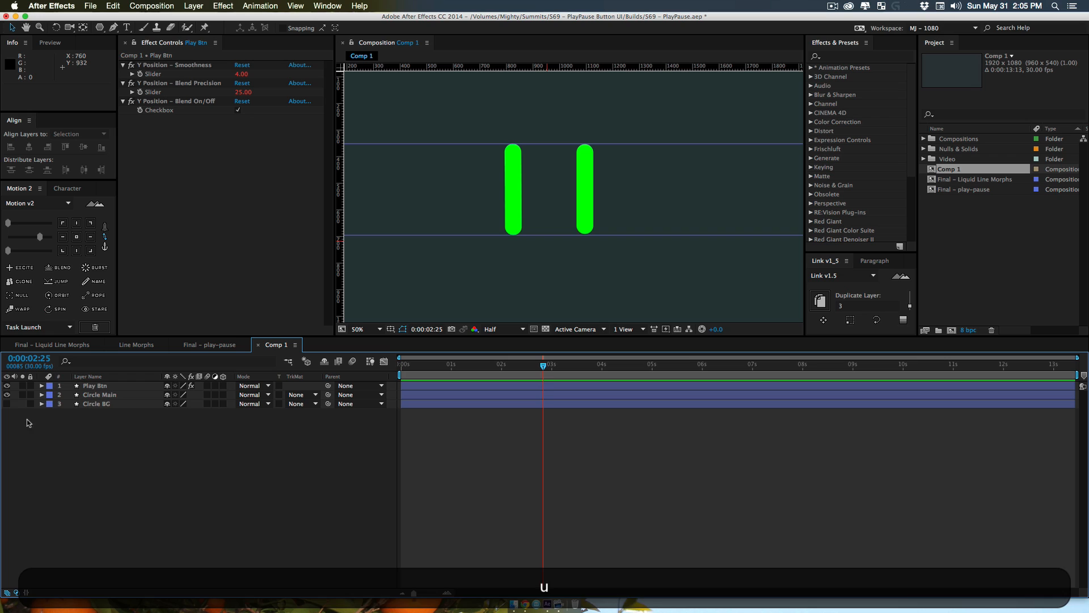
pyautogui.click(7, 404)
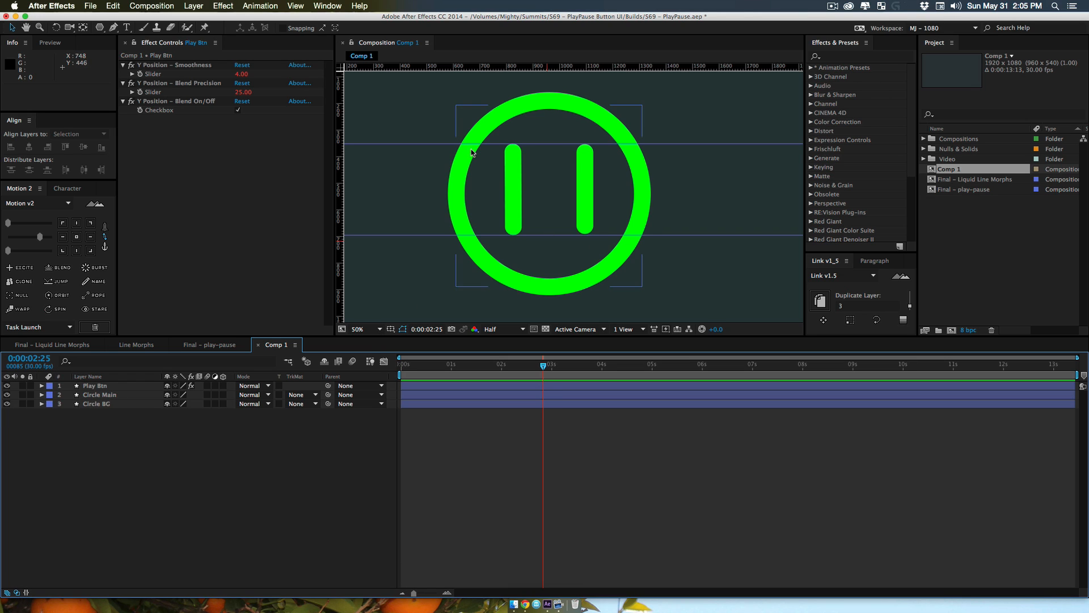
pyautogui.moveTo(533, 366); pyautogui.dragTo(497, 387)
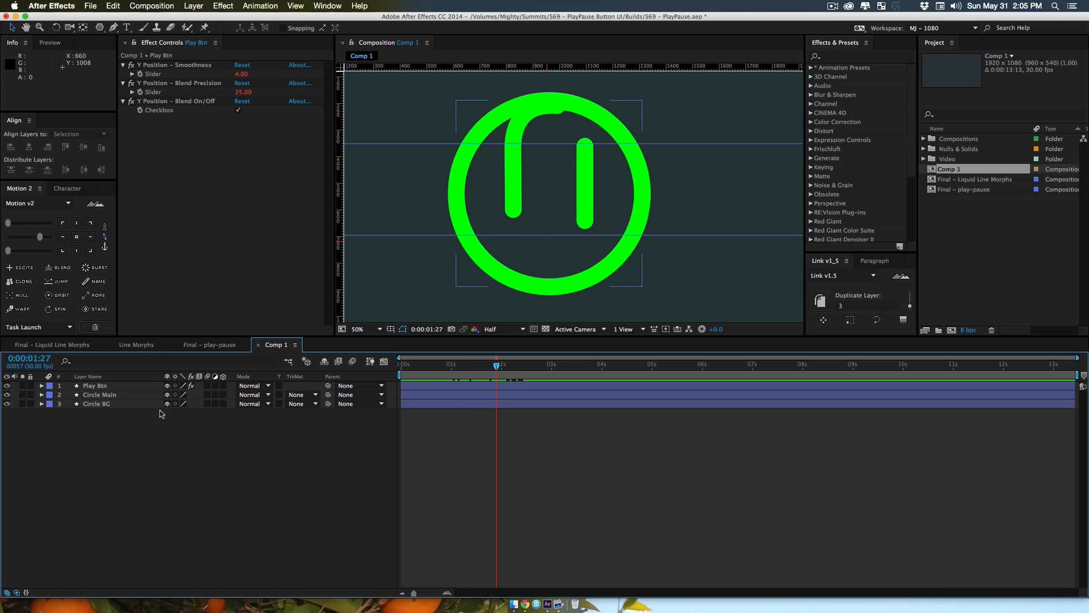
pyautogui.click(139, 406)
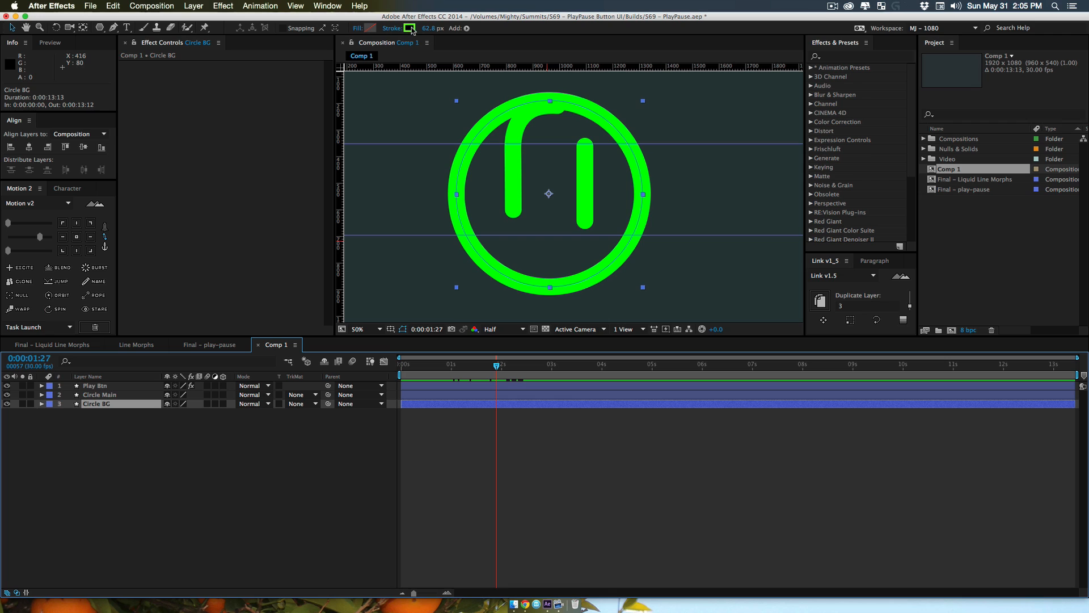
pyautogui.press('t')
pyautogui.moveTo(169, 413); pyautogui.dragTo(136, 415)
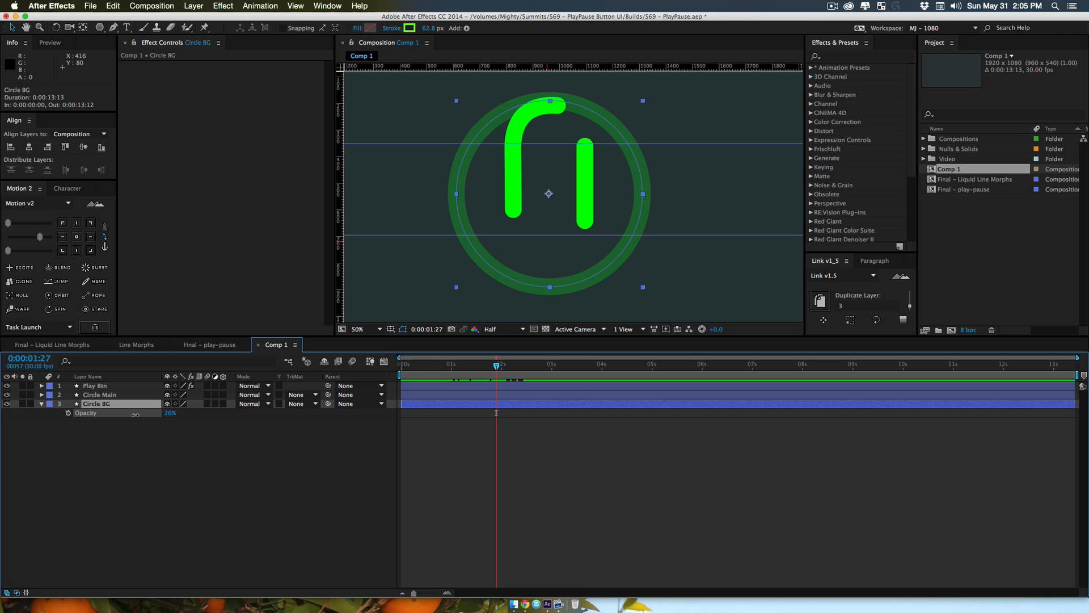
pyautogui.click(205, 501)
# Set the work area from 0:00:00:21 to about 3.5 seconds and RAM preview the animation
pyautogui.moveTo(497, 366); pyautogui.dragTo(572, 375)
pyautogui.press('n')
pyautogui.click(436, 366)
pyautogui.press('b')
pyautogui.press('KP_0')
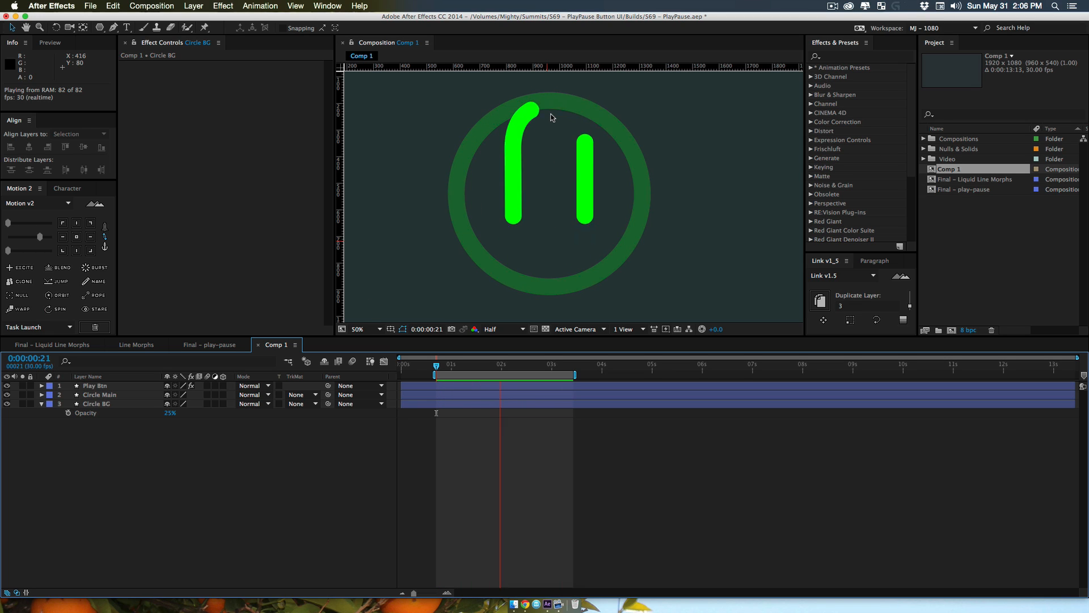
pyautogui.press('space')
# At 0:00:01:00, expand all of Circle BG's contents and select the Path property of Ellipse 1
pyautogui.moveTo(536, 365); pyautogui.dragTo(452, 375)
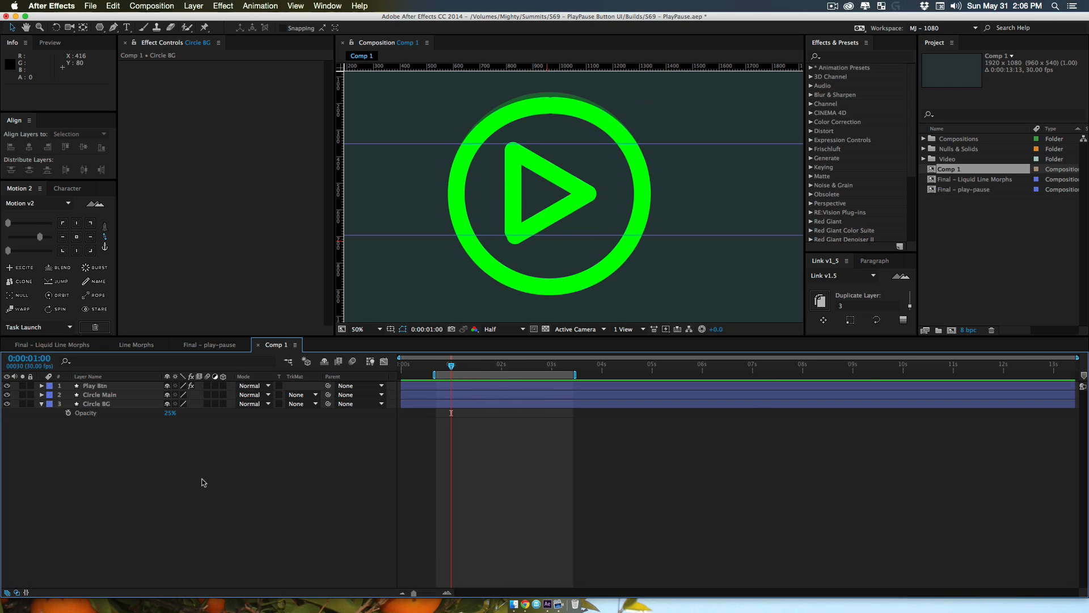
pyautogui.click(117, 397)
pyautogui.rightClick(96, 406)
pyautogui.click(40, 481)
pyautogui.keyDown('super'); pyautogui.click(40, 407); pyautogui.keyUp('super')
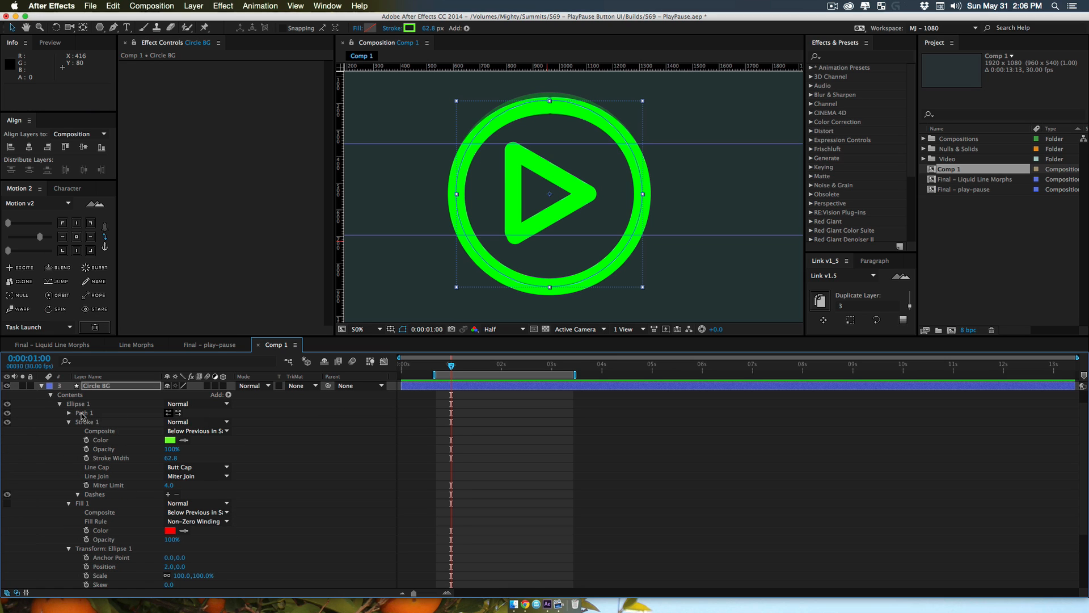
pyautogui.keyDown('super'); pyautogui.click(69, 414); pyautogui.keyUp('super')
pyautogui.click(104, 422)
# Lower the top vertex of Circle BG's path to 960.0, 206.0 so it lines up with the Circle Main ring
pyautogui.press('z')
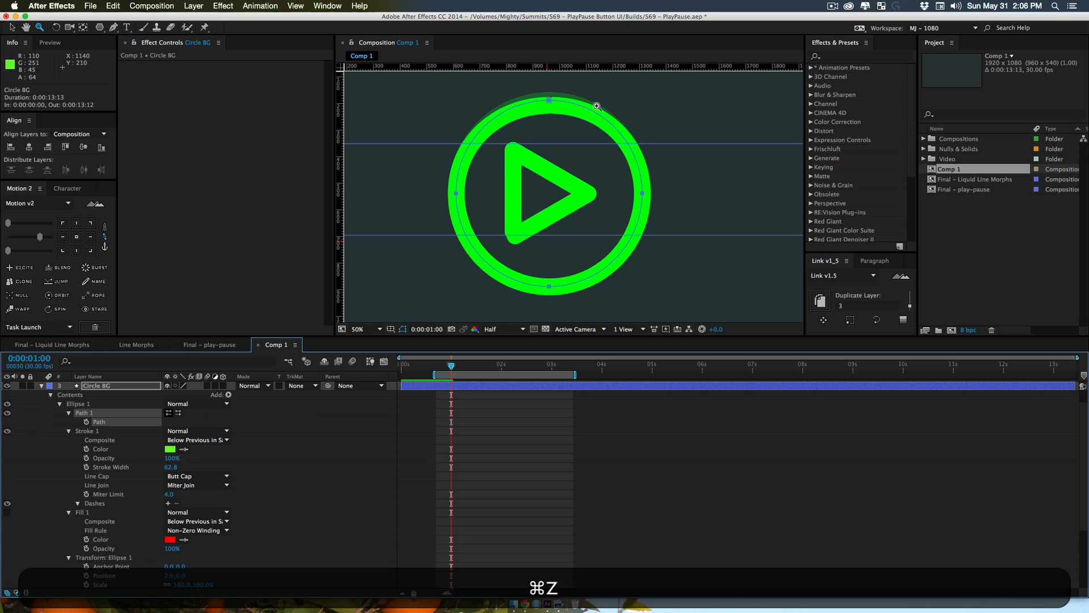
pyautogui.click(597, 106)
pyautogui.press('v')
pyautogui.moveTo(478, 190); pyautogui.dragTo(479, 194)
pyautogui.press('z')
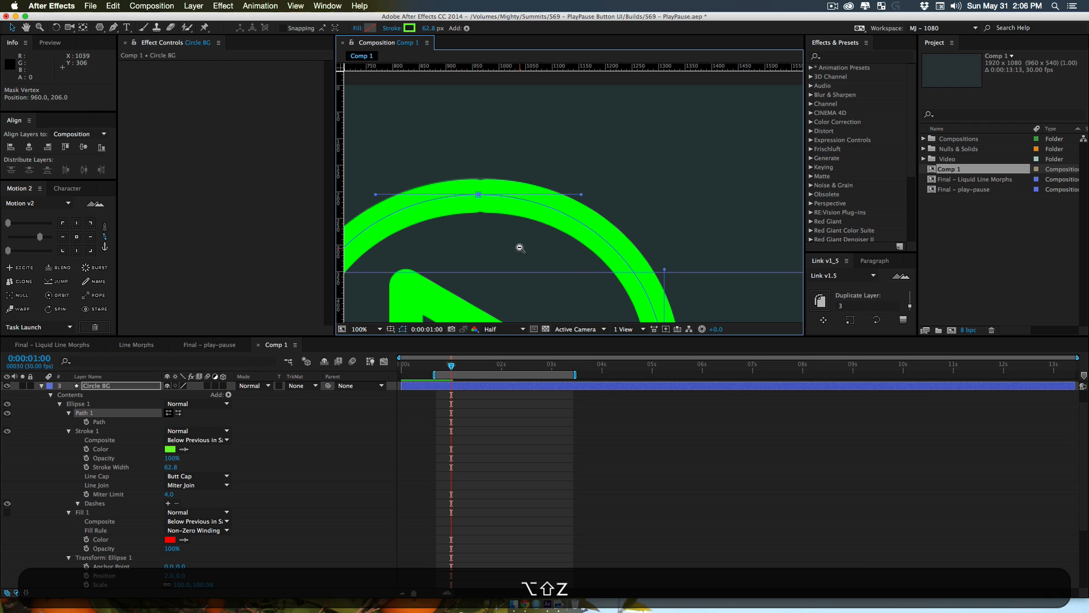
pyautogui.keyDown('alt'); pyautogui.click(519, 248); pyautogui.keyUp('alt')
pyautogui.keyDown('alt'); pyautogui.click(520, 248); pyautogui.keyUp('alt')
pyautogui.moveTo(599, 227); pyautogui.dragTo(548, 240)
pyautogui.press('v')
pyautogui.click(294, 478)
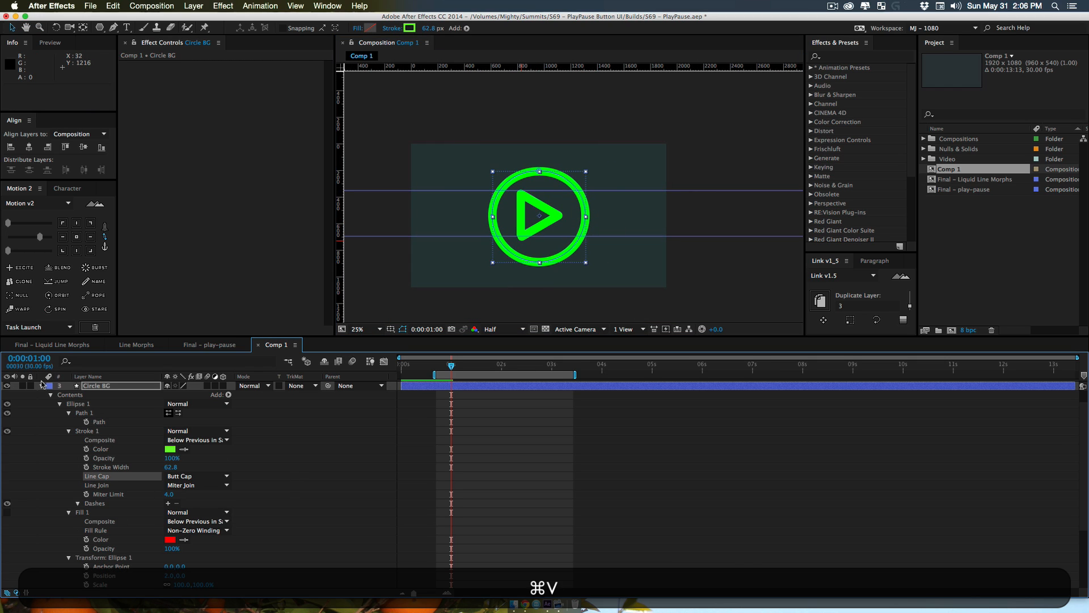
# Collapse Circle BG, move to 0:00:03:05, and reveal the keyframed properties of all layers
pyautogui.click(41, 387)
pyautogui.click(155, 462)
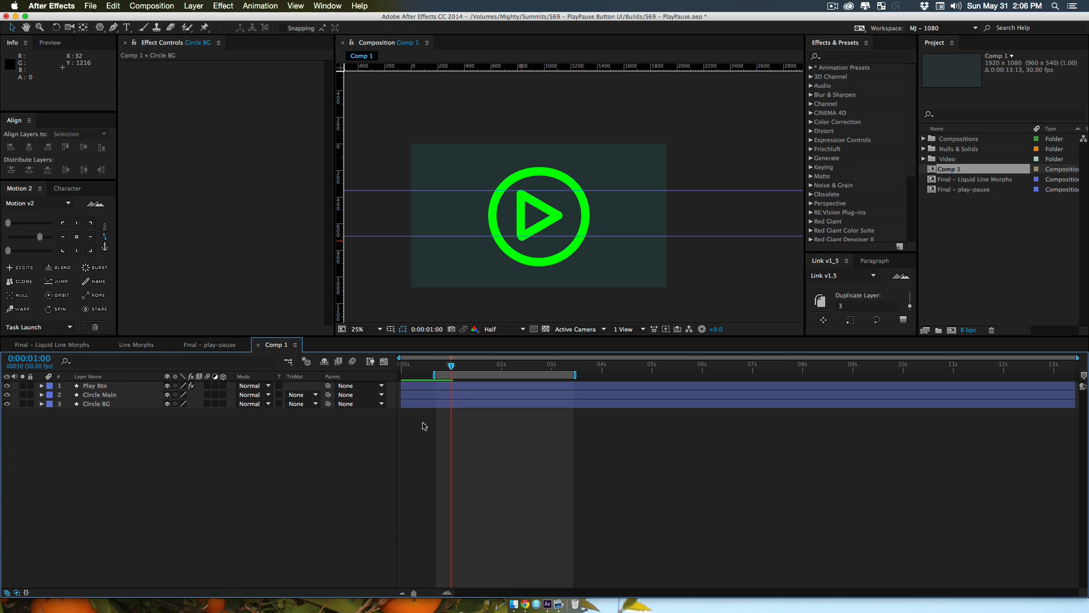
pyautogui.moveTo(453, 372); pyautogui.dragTo(559, 369)
pyautogui.press('super+a')
pyautogui.press('u')
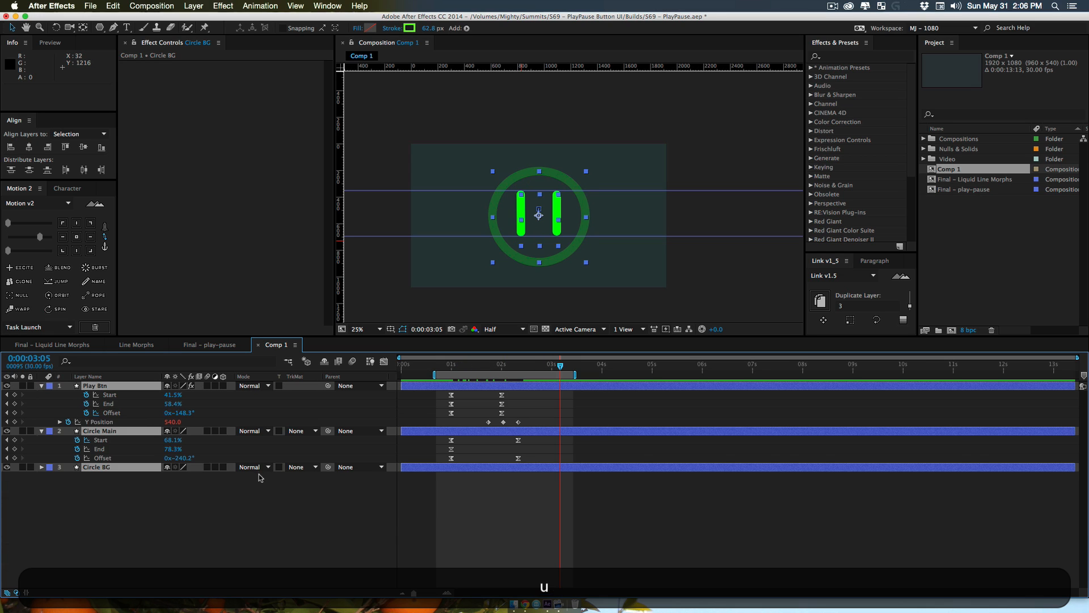
# Extend the work area to about 5.8 seconds and clone all Play Btn and Circle Main keyframes to 0:00:03:01
pyautogui.click(221, 527)
pyautogui.moveTo(578, 375); pyautogui.dragTo(693, 374)
pyautogui.moveTo(541, 505); pyautogui.dragTo(446, 388)
pyautogui.moveTo(560, 366); pyautogui.dragTo(553, 367)
pyautogui.click(29, 283)
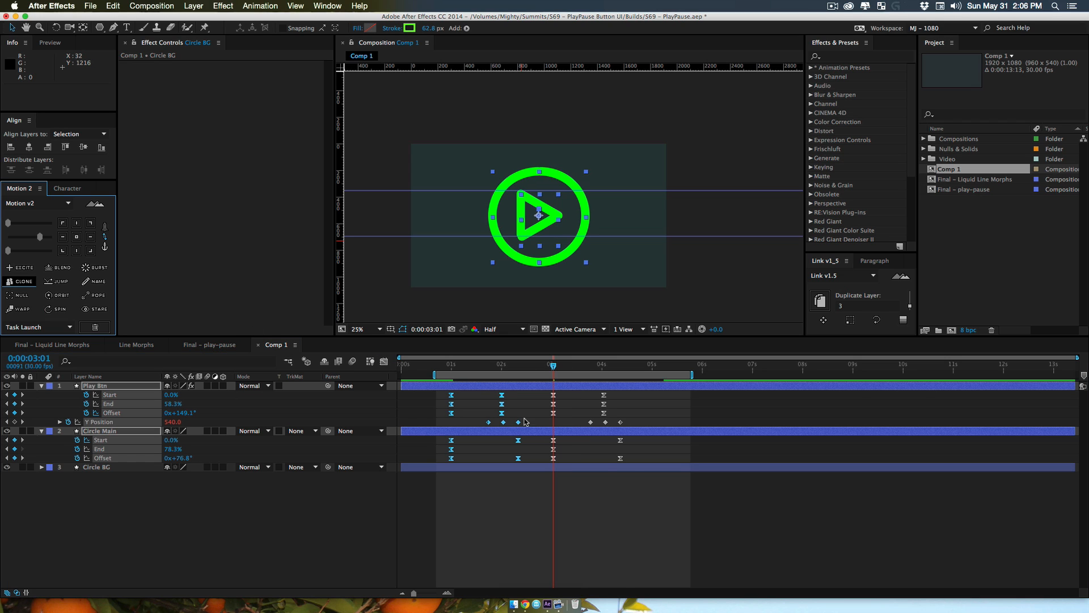
# Time-reverse the cloned Play Btn and Circle Main keyframes that start at 0:00:03:01
pyautogui.moveTo(651, 484); pyautogui.dragTo(543, 394)
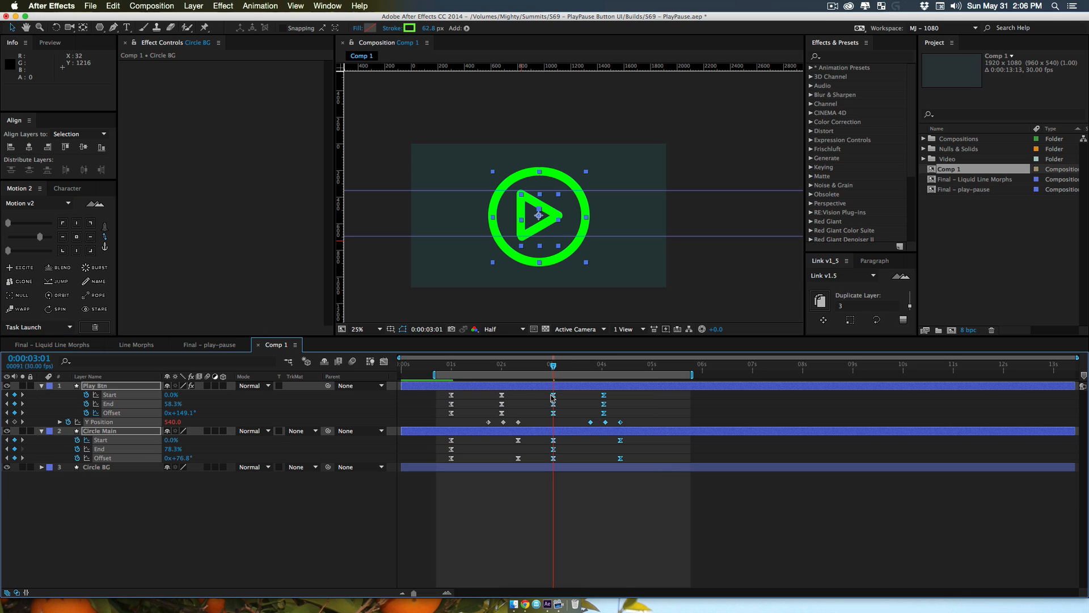
pyautogui.rightClick(552, 395)
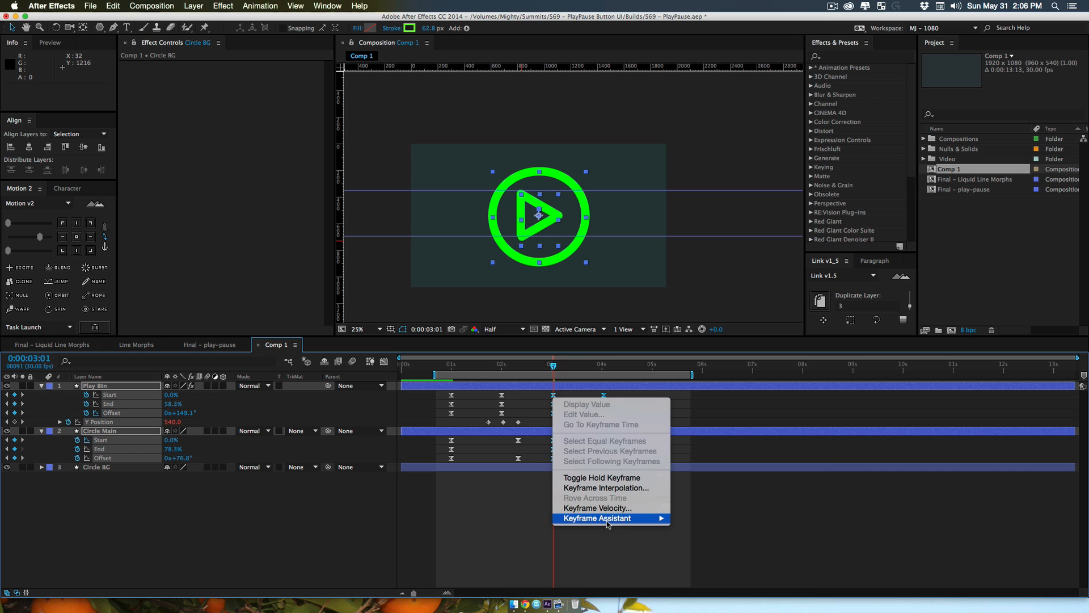
pyautogui.moveTo(611, 522)
pyautogui.click(723, 588)
pyautogui.moveTo(547, 391); pyautogui.dragTo(583, 428)
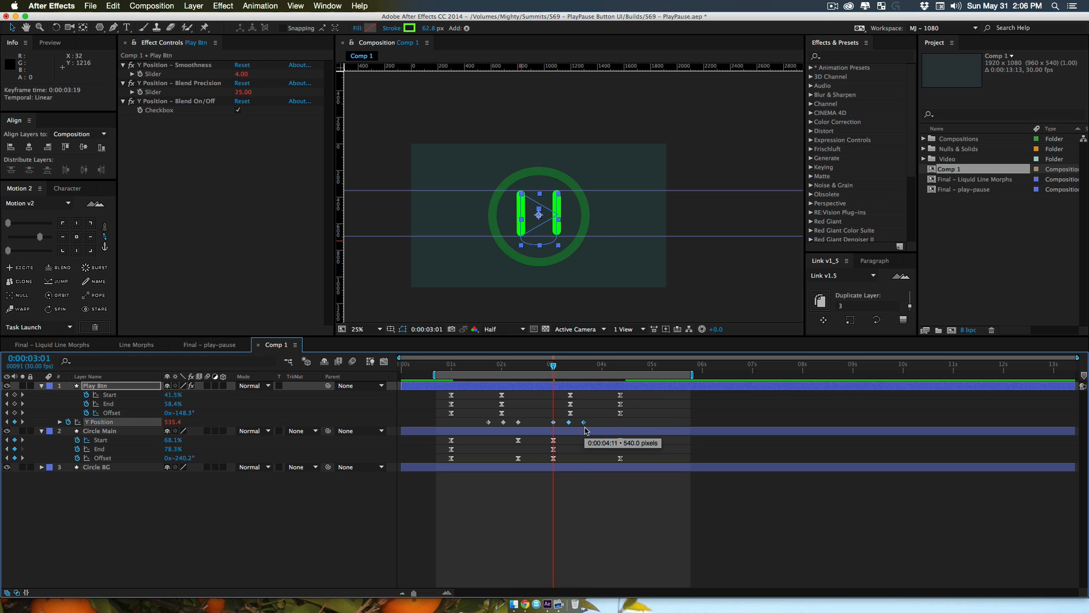
# Preview the animation morphing from play to pause and back
pyautogui.click(578, 502)
pyautogui.moveTo(535, 368); pyautogui.dragTo(509, 367)
pyautogui.press('space')
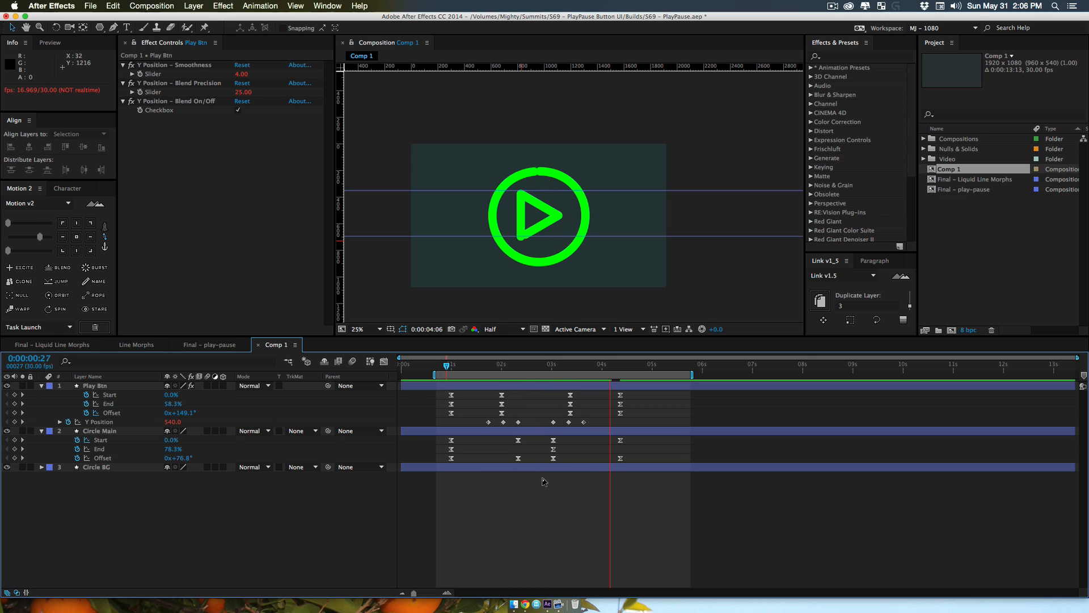
# At 0:00:01:00, create a Motion 2 null that parents the Play Btn, Circle Main and Circle BG layers
pyautogui.moveTo(451, 368); pyautogui.dragTo(452, 370)
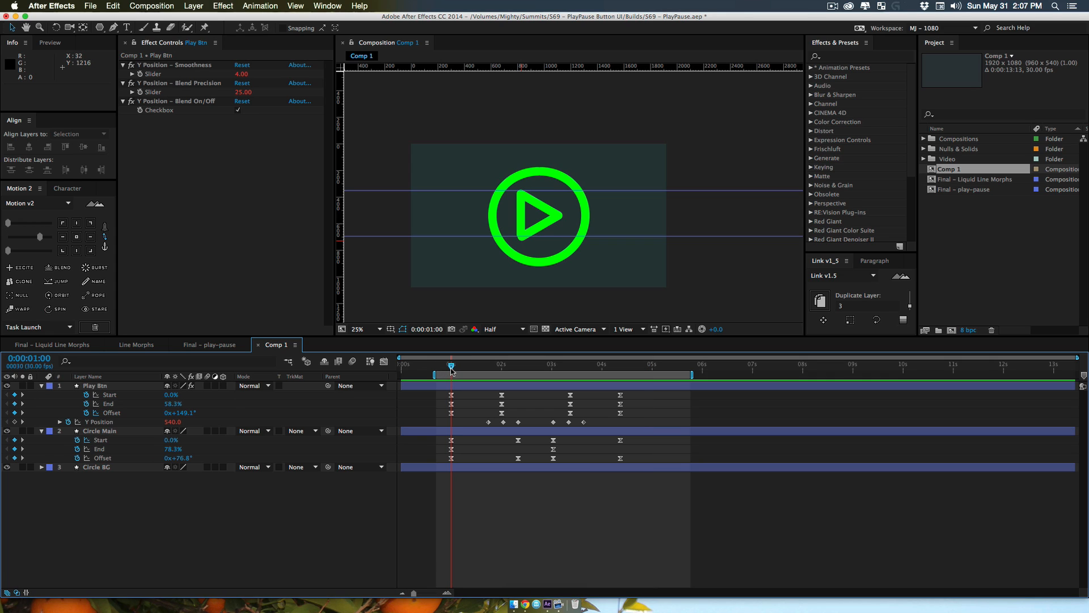
pyautogui.click(97, 386)
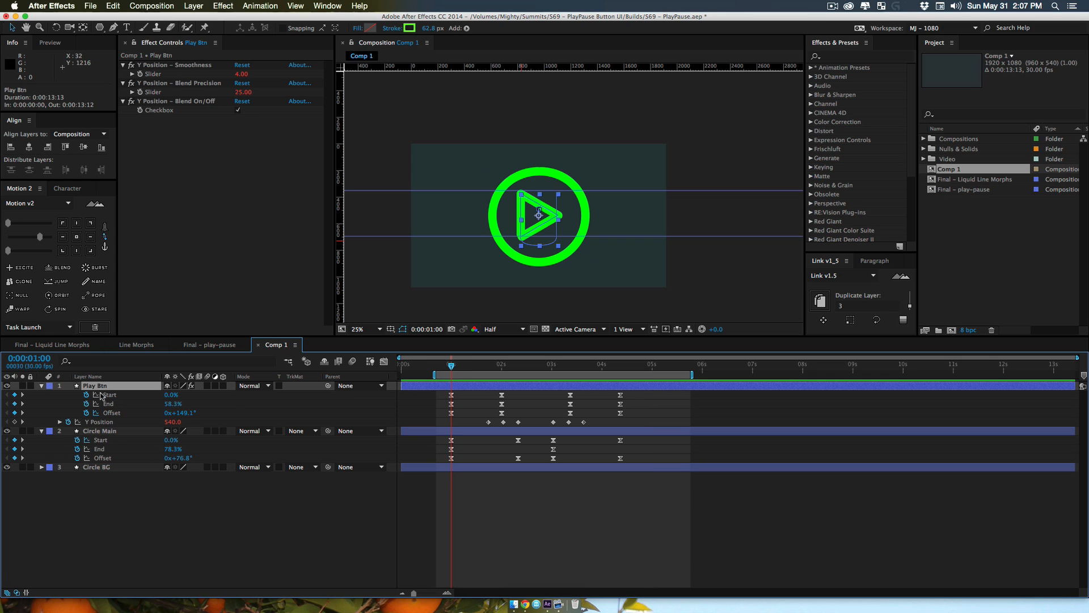
pyautogui.press('shift')
pyautogui.keyDown('shift'); pyautogui.click(114, 432); pyautogui.keyUp('shift')
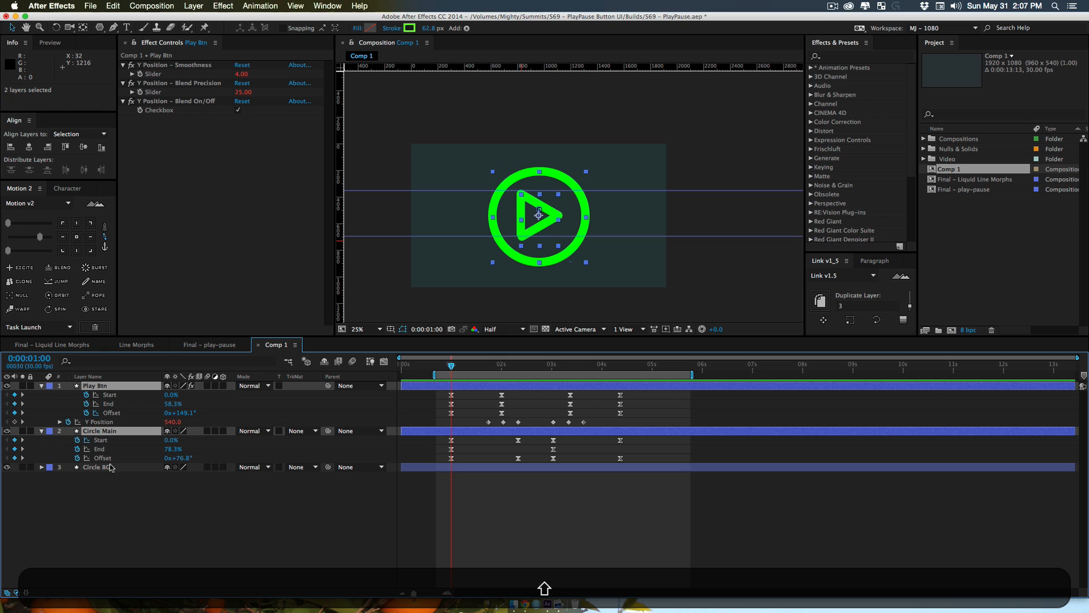
pyautogui.keyDown('shift'); pyautogui.click(105, 469); pyautogui.keyUp('shift')
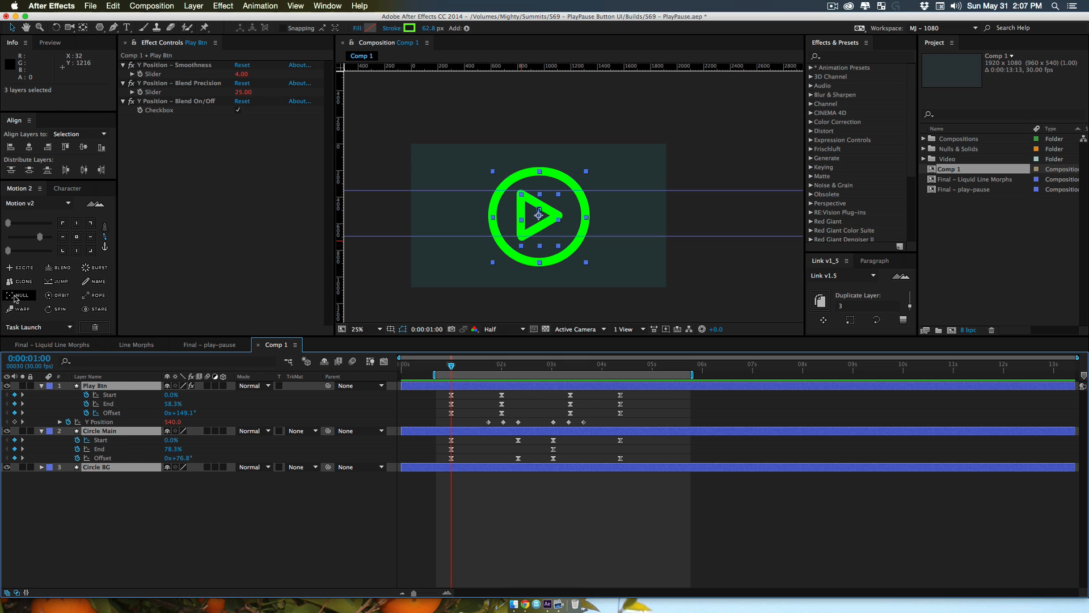
pyautogui.click(16, 296)
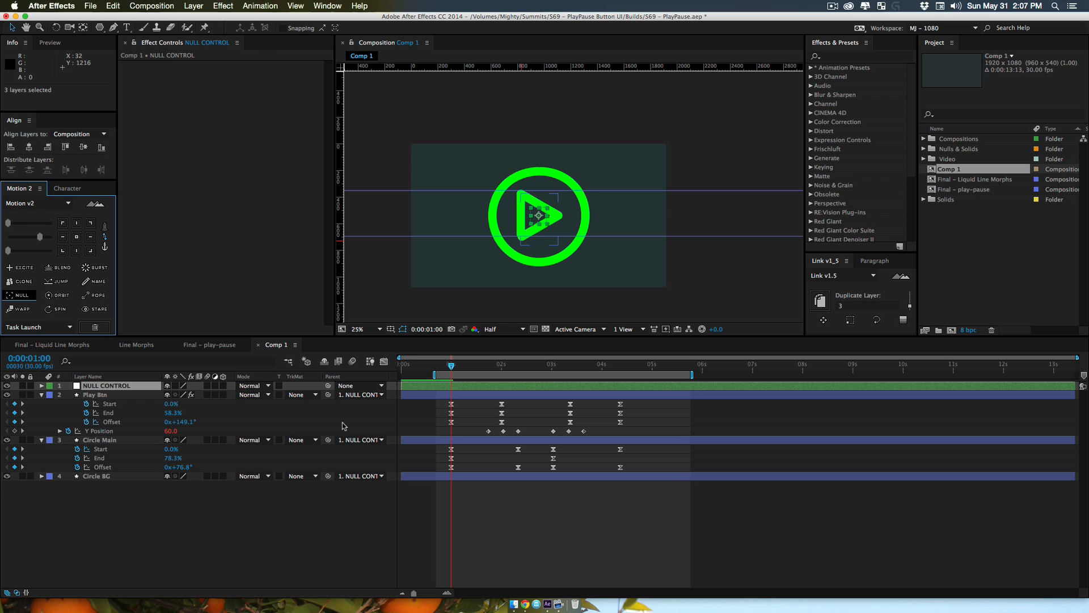
# Keyframe the null's Rotation at 0° at 0:00:01:00 and at -180° at 0:00:02:10
pyautogui.press('r')
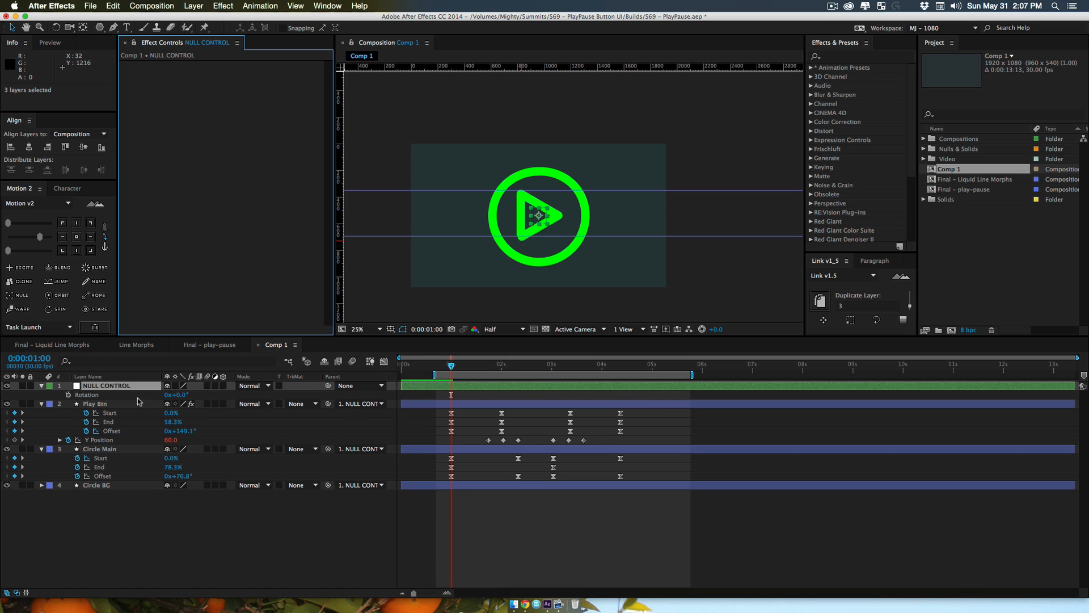
pyautogui.click(68, 394)
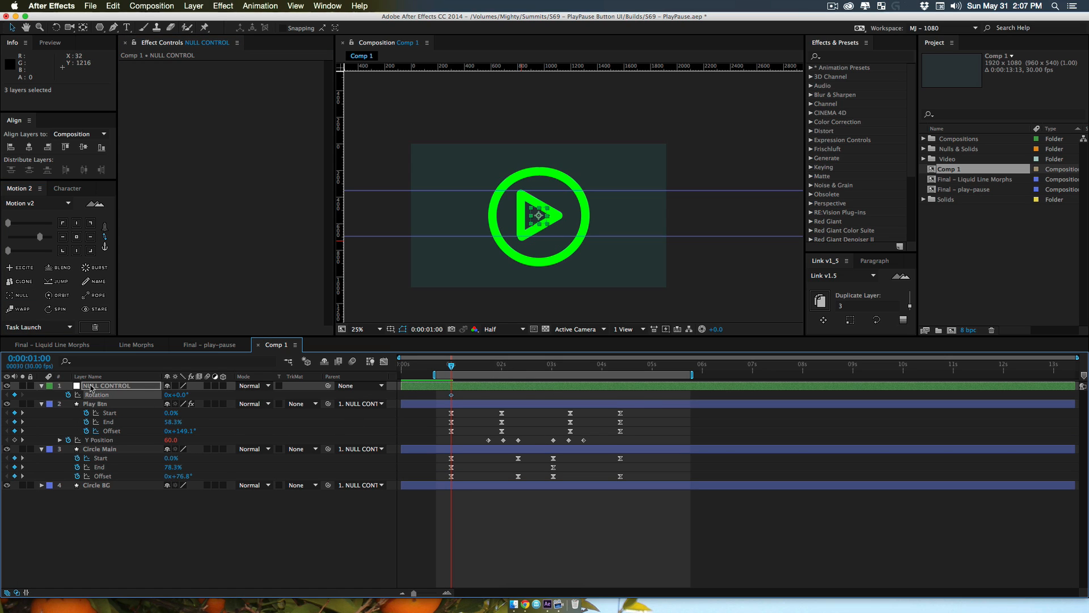
pyautogui.click(500, 366)
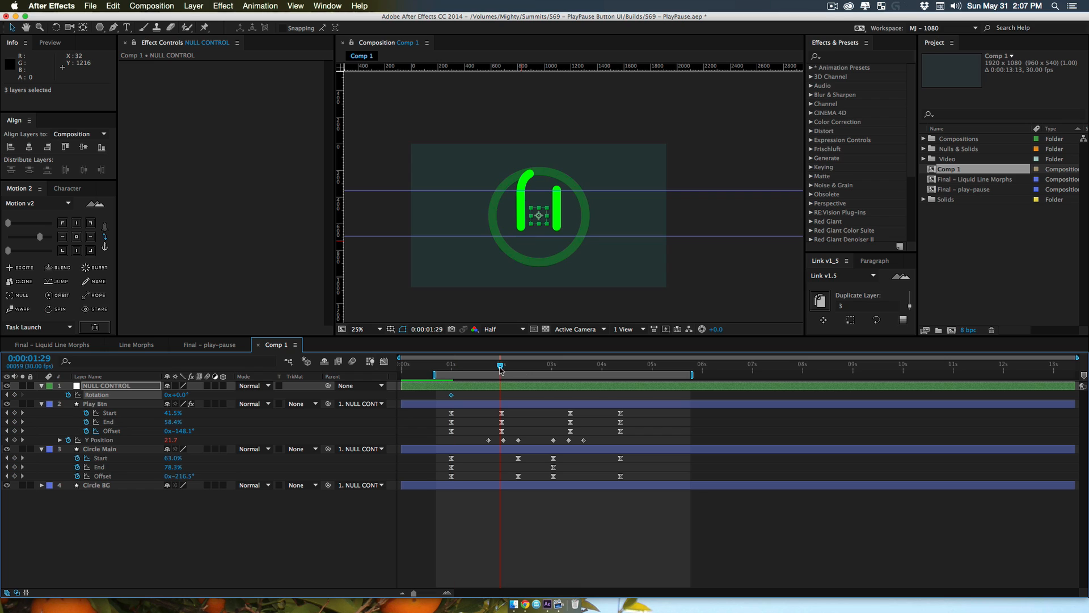
pyautogui.moveTo(500, 371); pyautogui.dragTo(519, 384)
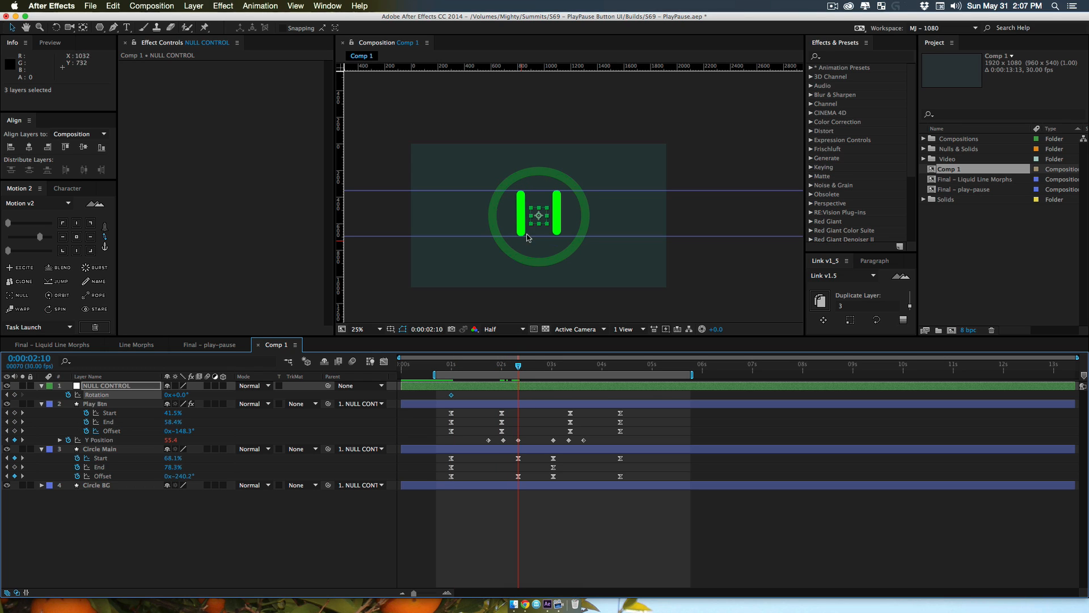
pyautogui.moveTo(519, 367); pyautogui.dragTo(519, 393)
pyautogui.write('-180')
pyautogui.press('Return')
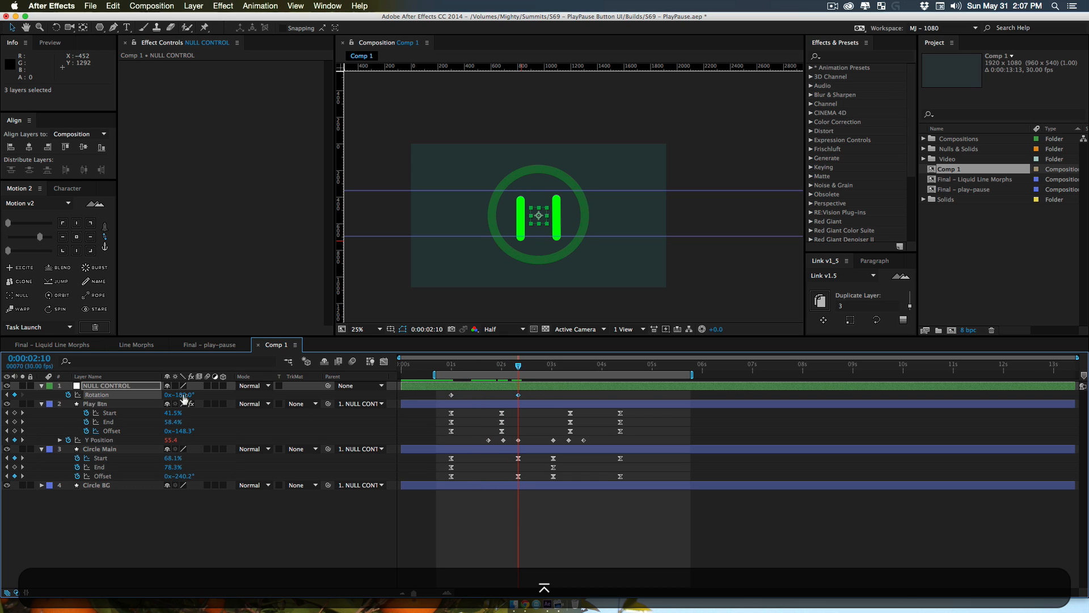
# RAM preview the null's rotation together with the play-to-pause morph
pyautogui.click(165, 520)
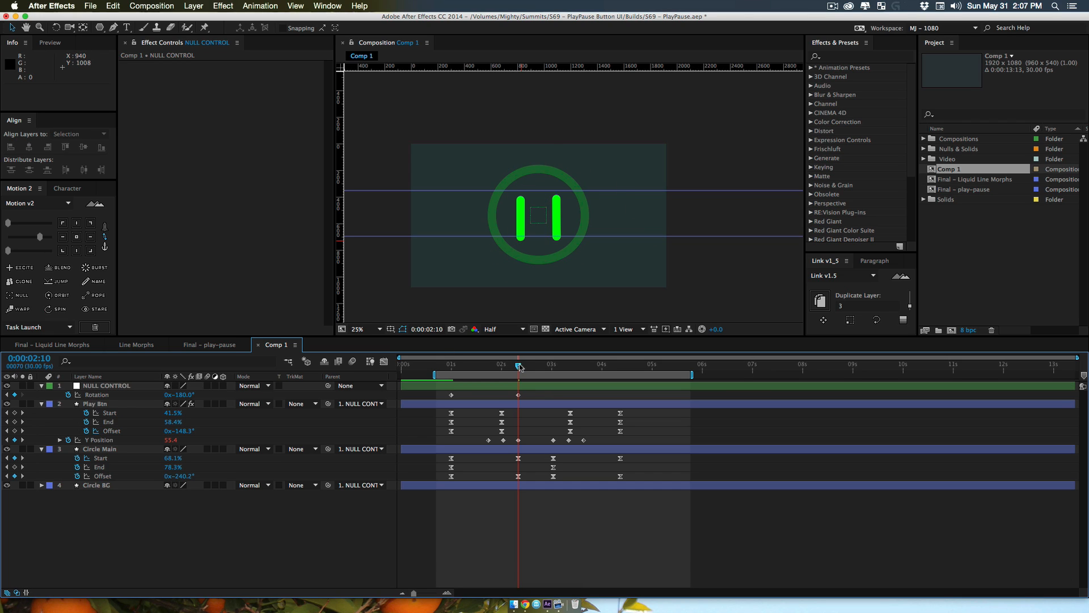
pyautogui.press('KP_0')
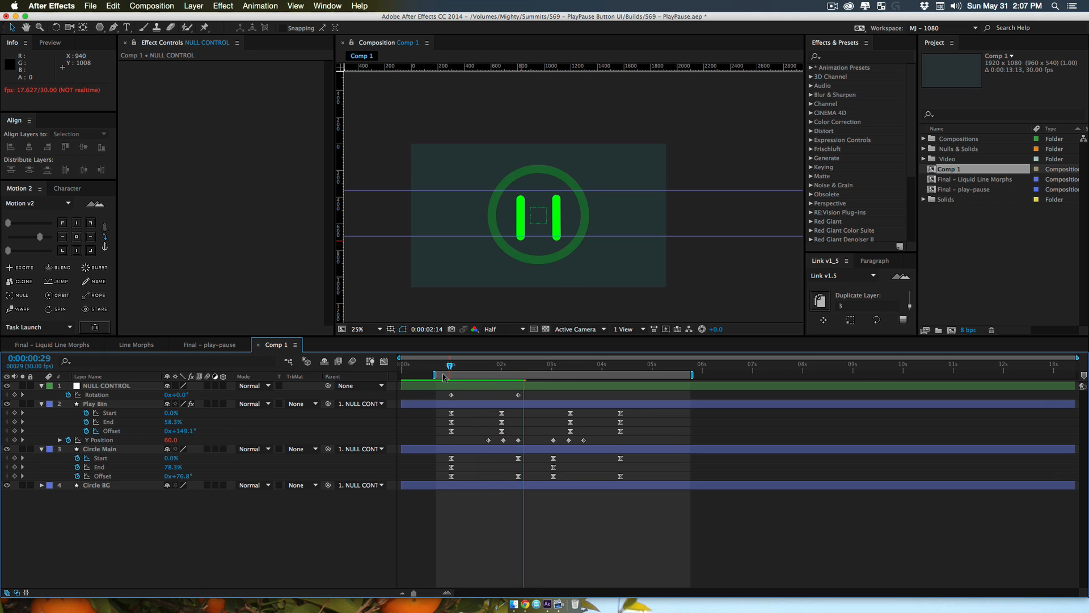
pyautogui.press('space')
# Copy the null's two Rotation keyframes to 0:00:03:01 and time-reverse the pasted pair
pyautogui.moveTo(530, 391); pyautogui.dragTo(435, 397)
pyautogui.press('cmd+c')
pyautogui.click(571, 366)
pyautogui.moveTo(571, 368); pyautogui.dragTo(556, 375)
pyautogui.press('cmd+v')
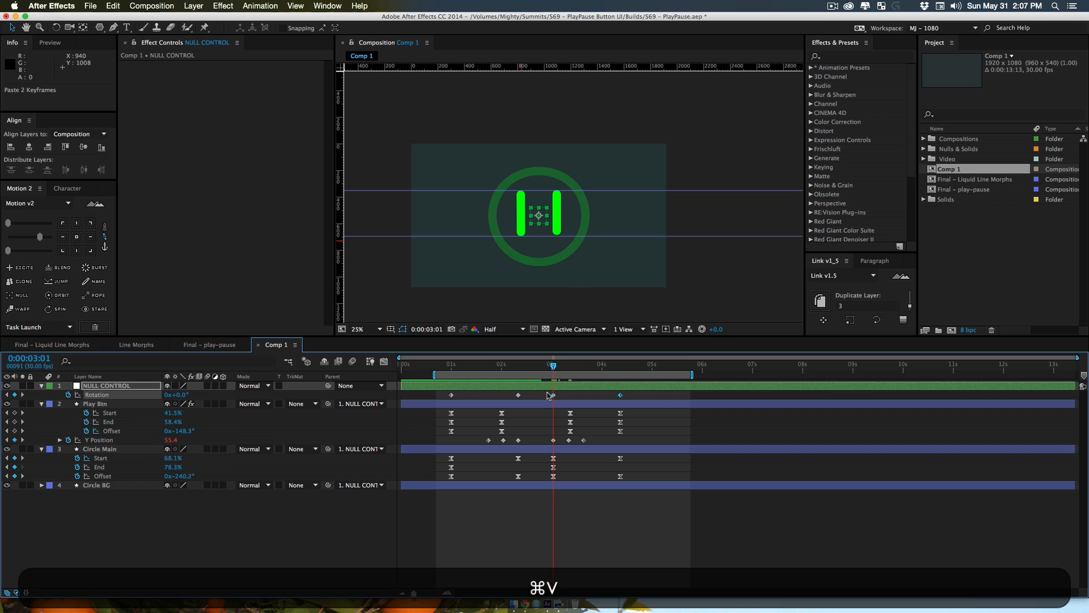
pyautogui.rightClick(621, 397)
pyautogui.moveTo(698, 521)
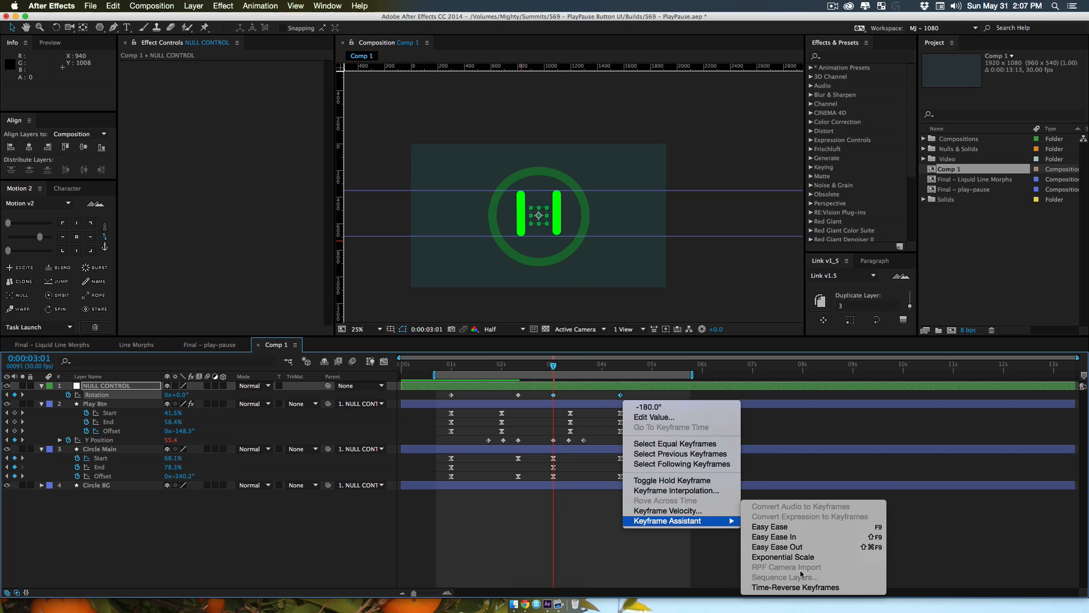
pyautogui.click(806, 587)
# Ease all four Rotation keyframes of the null with Motion 2 and RAM preview the animation
pyautogui.moveTo(629, 395); pyautogui.dragTo(429, 411)
pyautogui.click(40, 235)
pyautogui.click(295, 565)
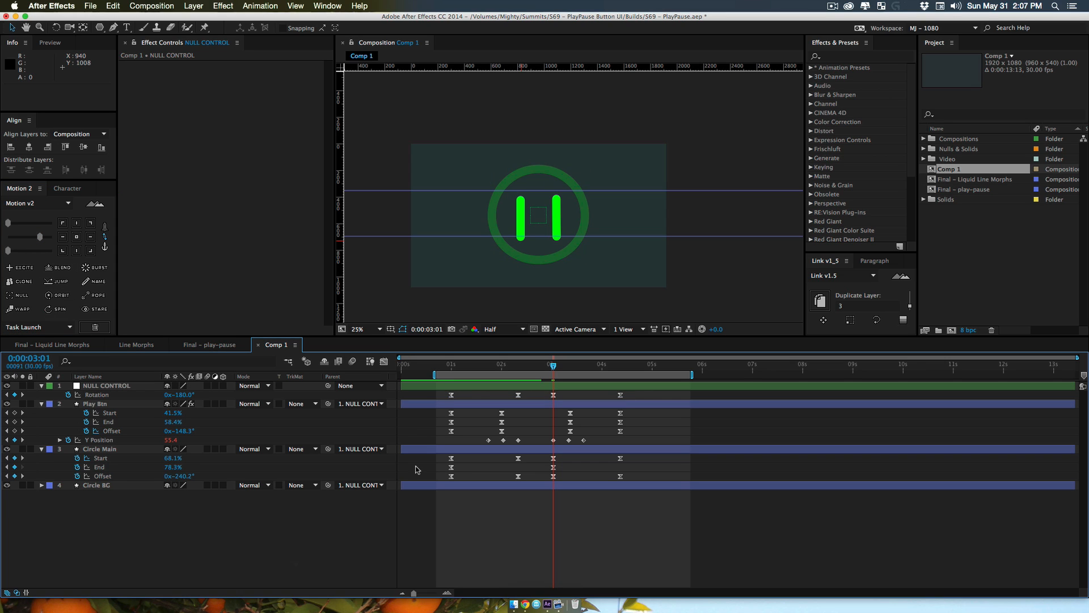
pyautogui.press('0')
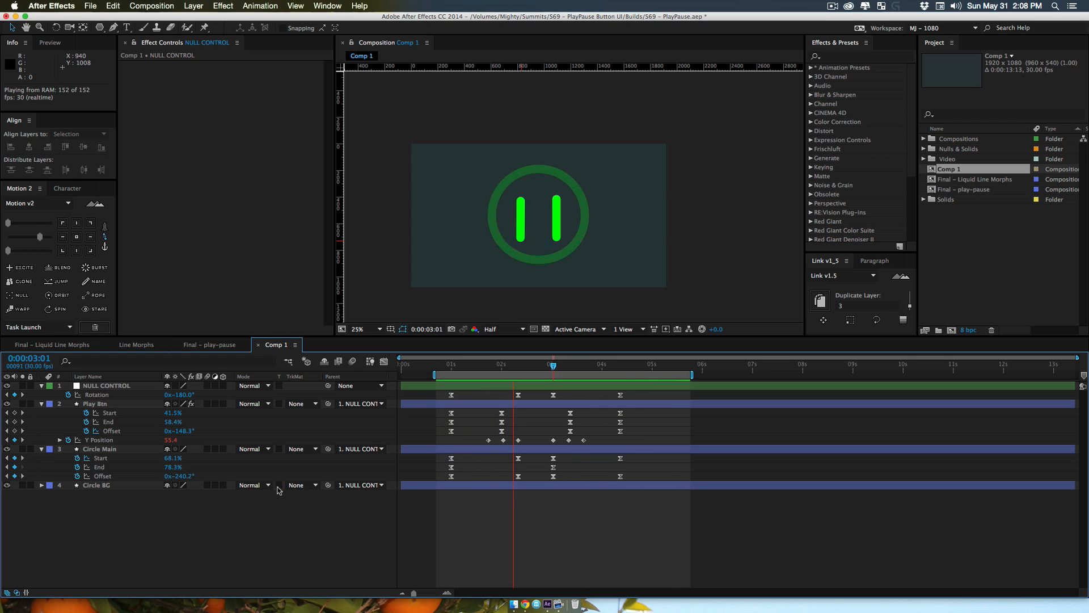
pyautogui.press('space')
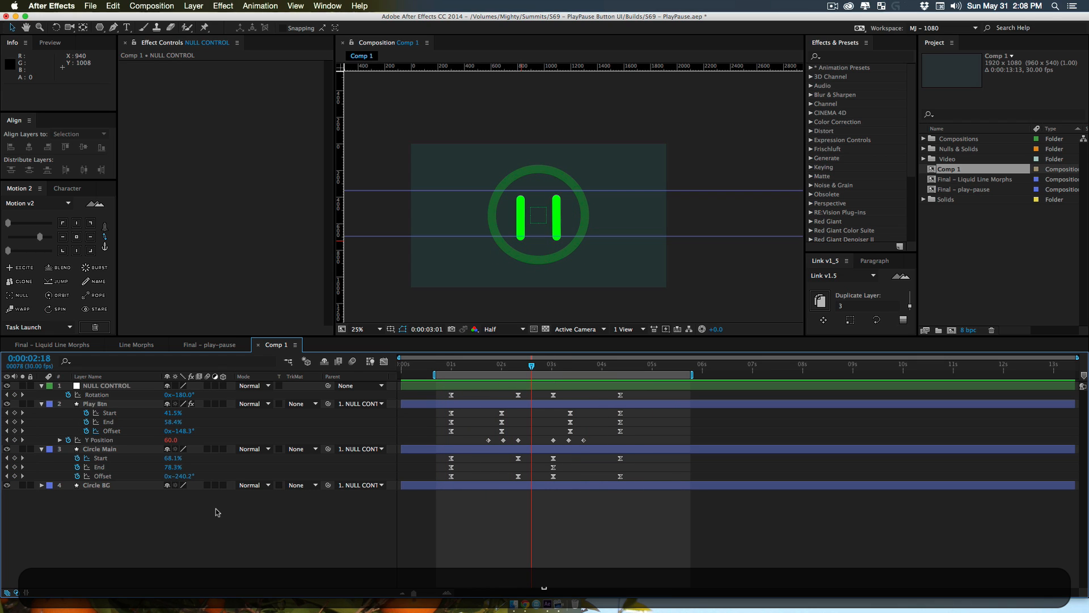
# Copy the NULL CONTROL and Circle BG layers, then pre-compose all four layers as "Line Art" with all attributes moved
pyautogui.click(108, 385)
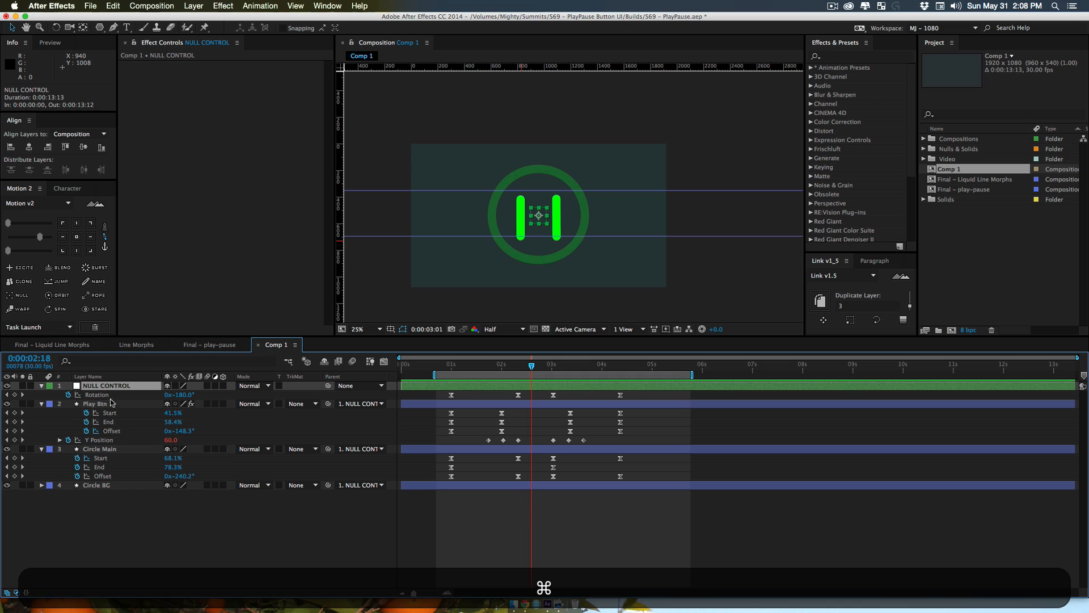
pyautogui.keyDown('ctrl'); pyautogui.click(106, 486); pyautogui.keyUp('ctrl')
pyautogui.press('super+c')
pyautogui.moveTo(131, 526); pyautogui.dragTo(88, 366)
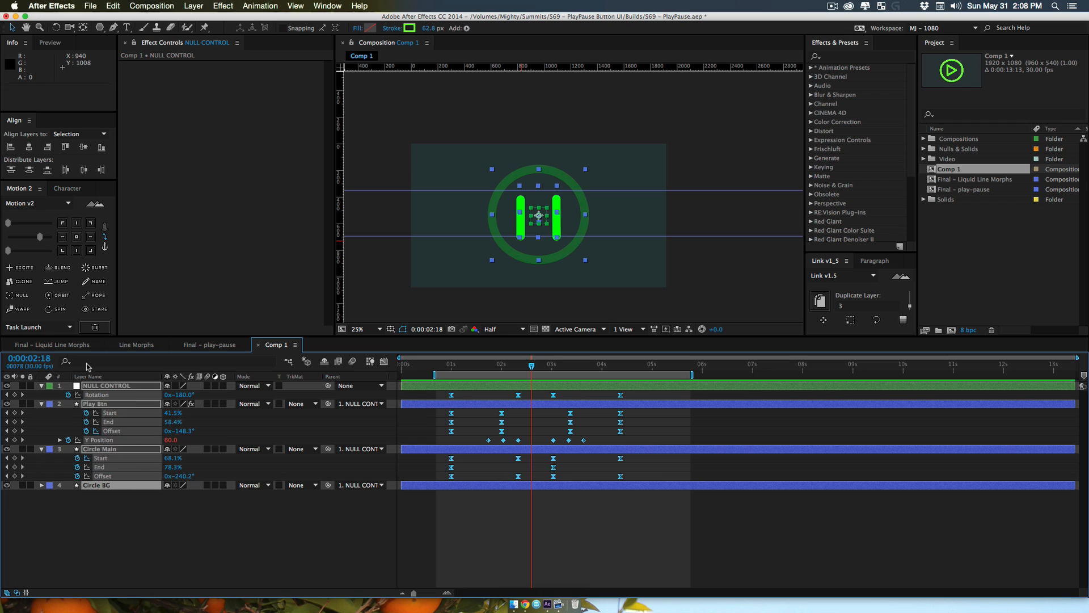
pyautogui.press('shift')
pyautogui.press('shift+super+c')
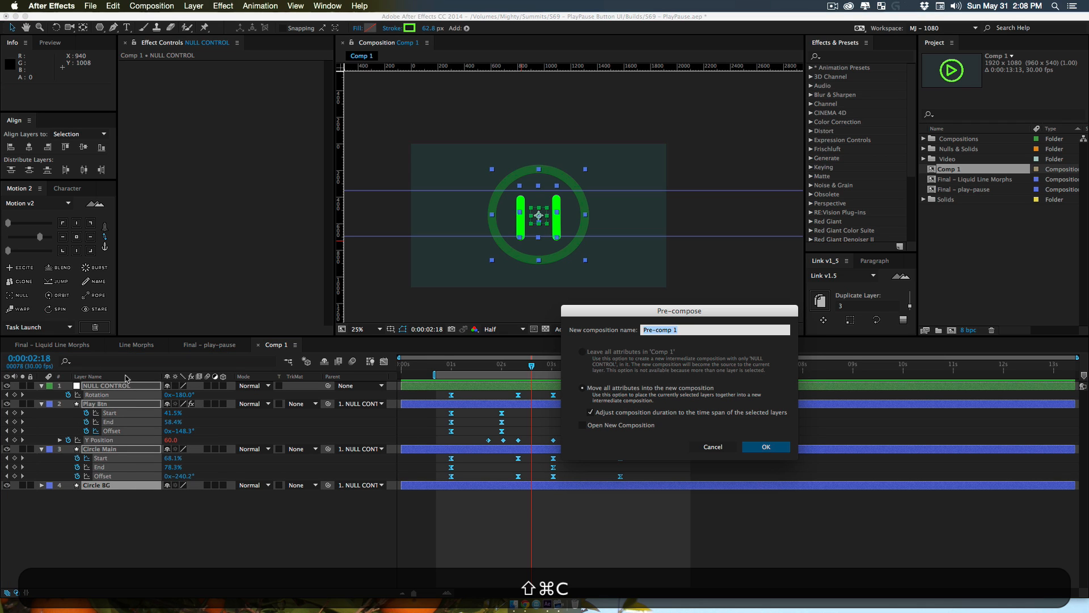
pyautogui.write('L')
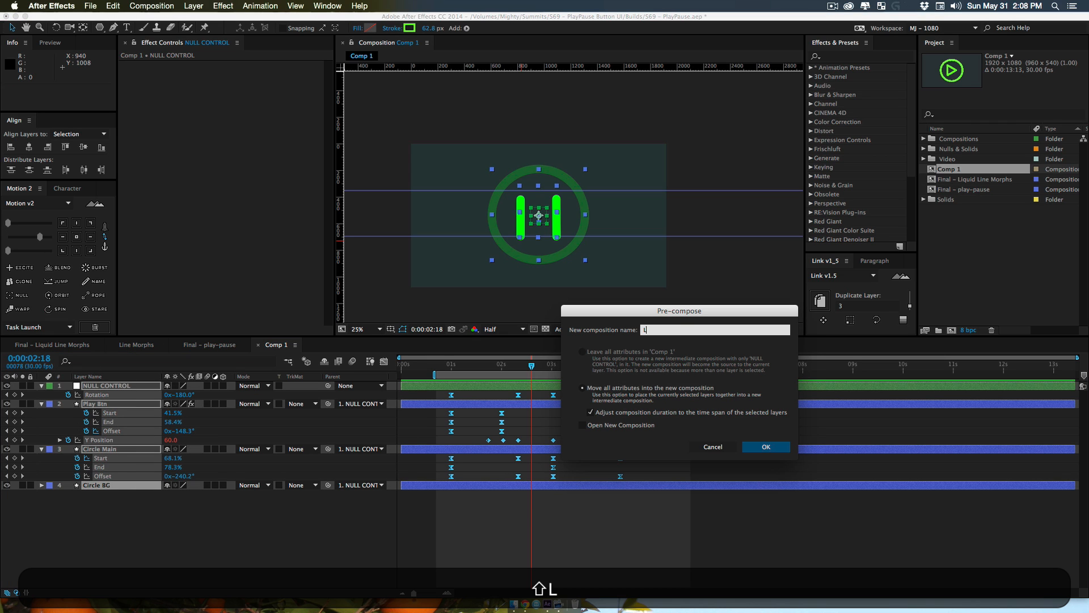
pyautogui.write('ine Art')
pyautogui.press('Return')
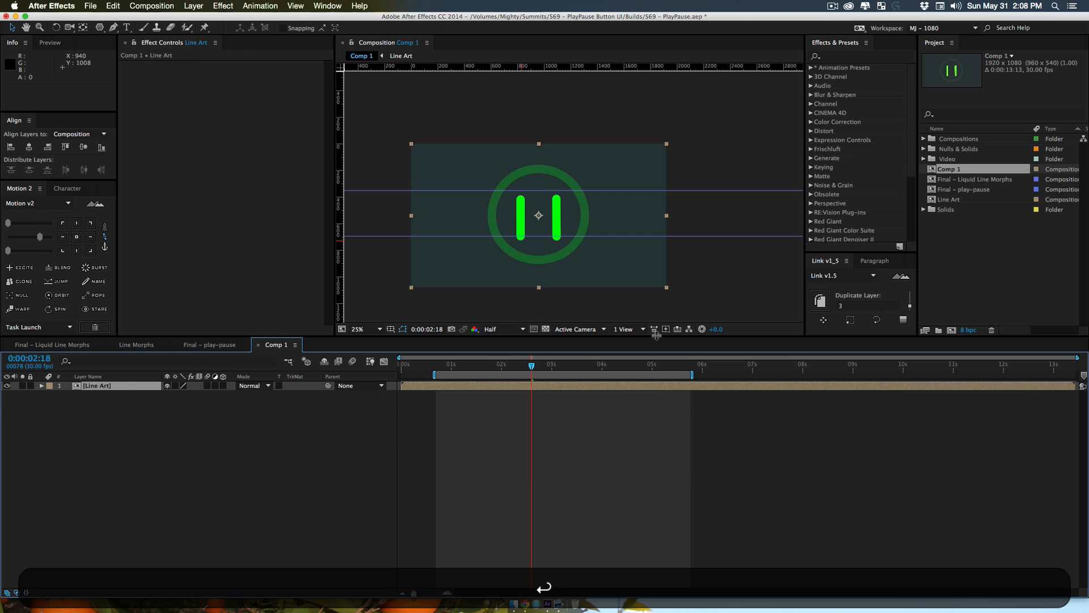
# Paste NULL CONTROL and Circle BG into Comp 1, place them beneath Line Art, and reveal their keyframes
pyautogui.press('super+v')
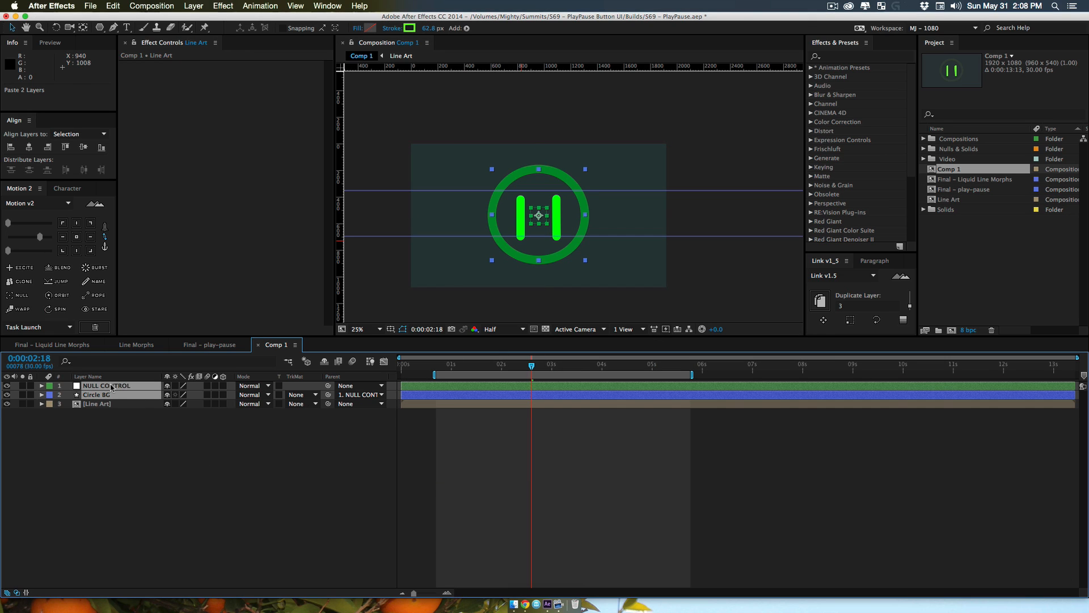
pyautogui.moveTo(116, 386); pyautogui.dragTo(114, 415)
pyautogui.press('u')
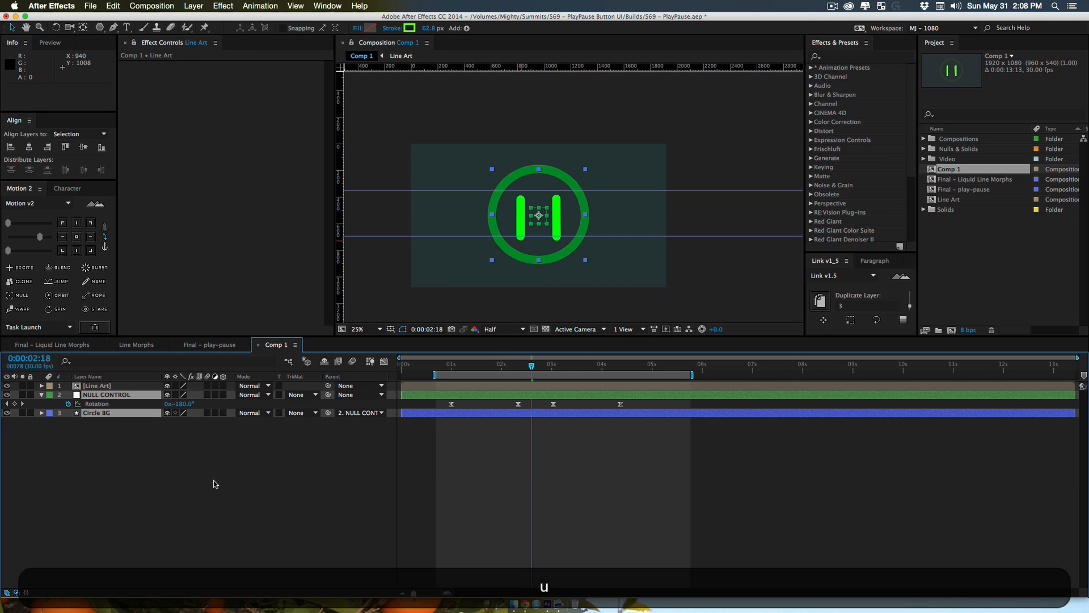
pyautogui.click(214, 481)
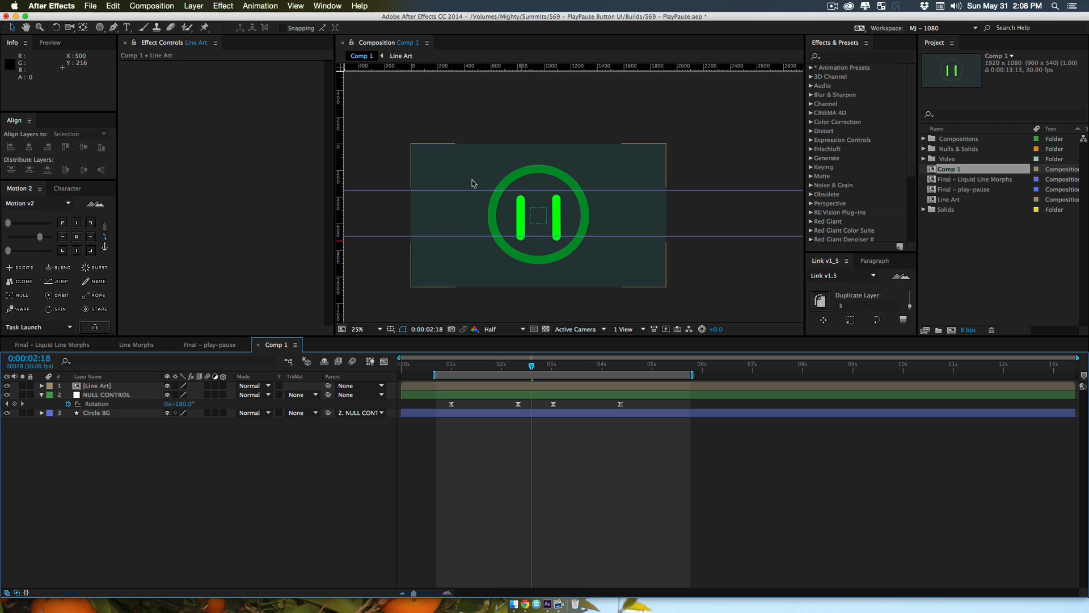
# Hide the Circle BG layer inside the Line Art precomp and return to Comp 1
pyautogui.doubleClick(97, 385)
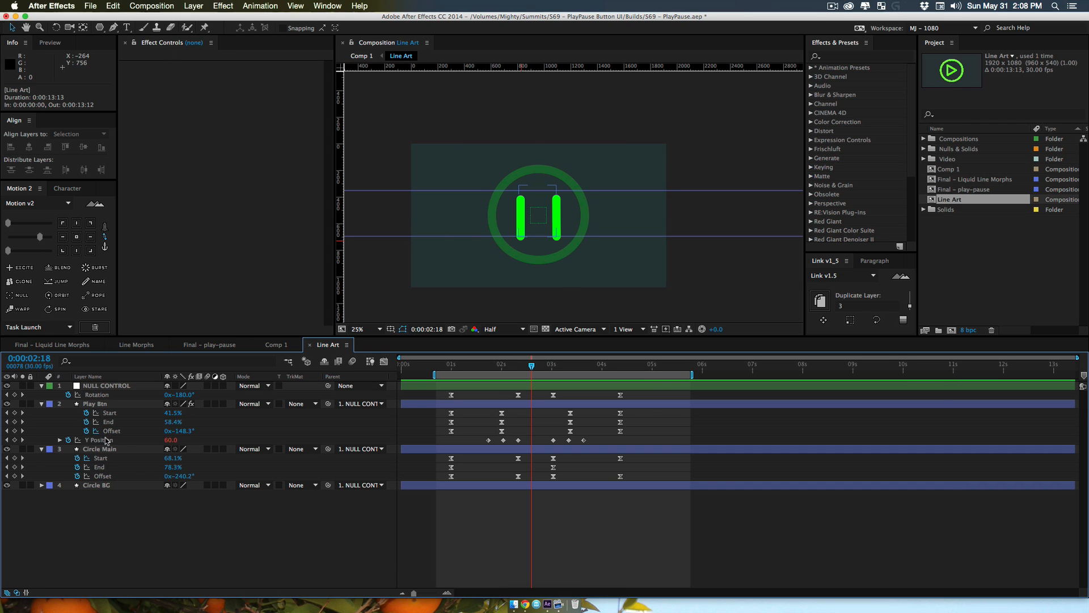
pyautogui.click(6, 485)
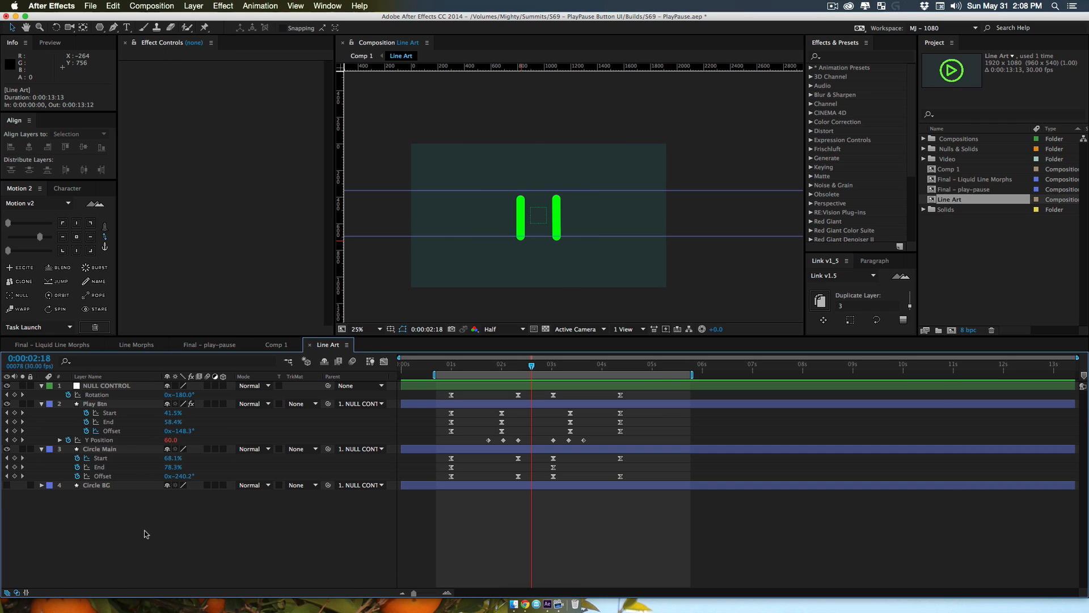
pyautogui.click(362, 56)
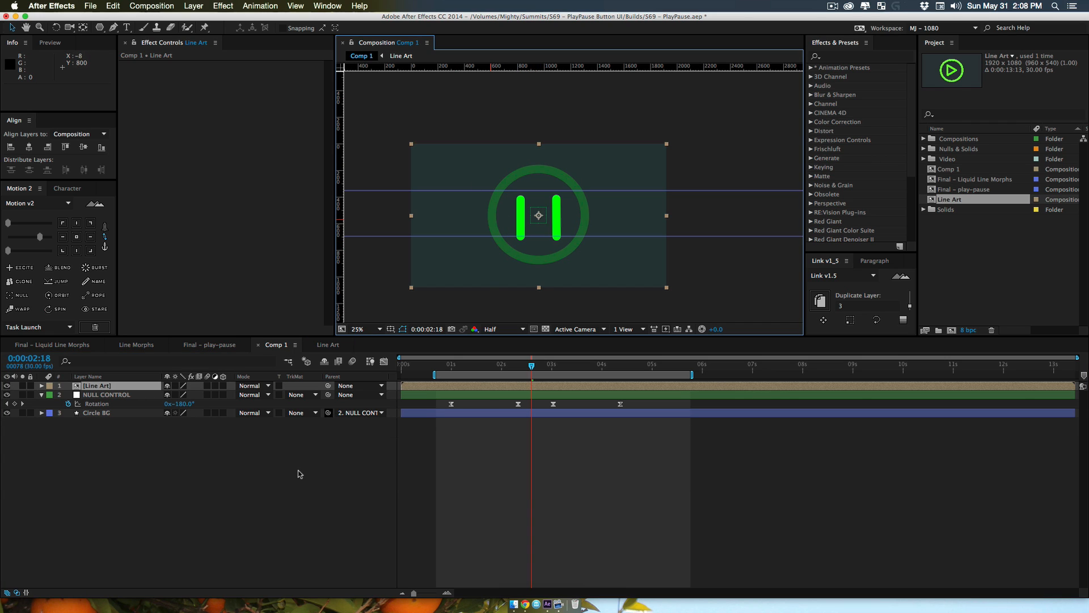
# RAM preview Comp 1, then park the playhead at 0:00:02:21 and hide the guides
pyautogui.press('KP_0')
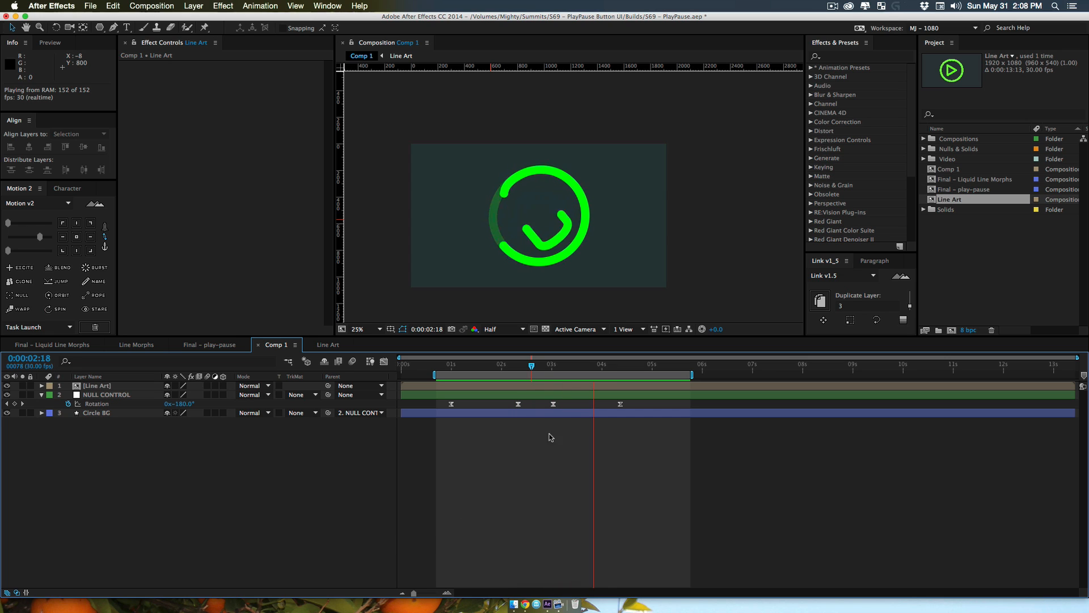
pyautogui.click(537, 368)
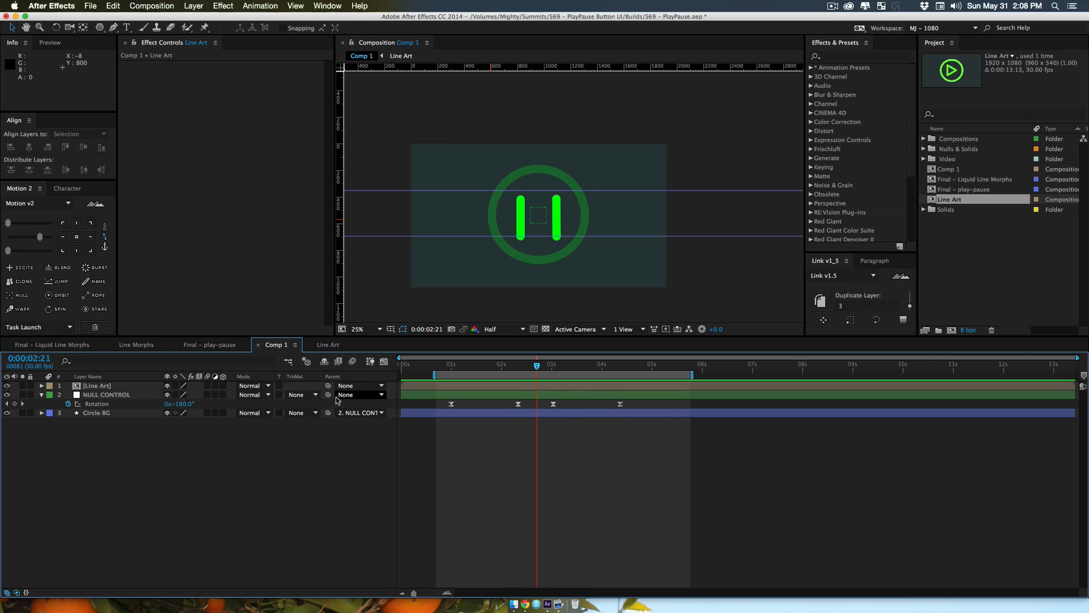
pyautogui.press('super+semicolon')
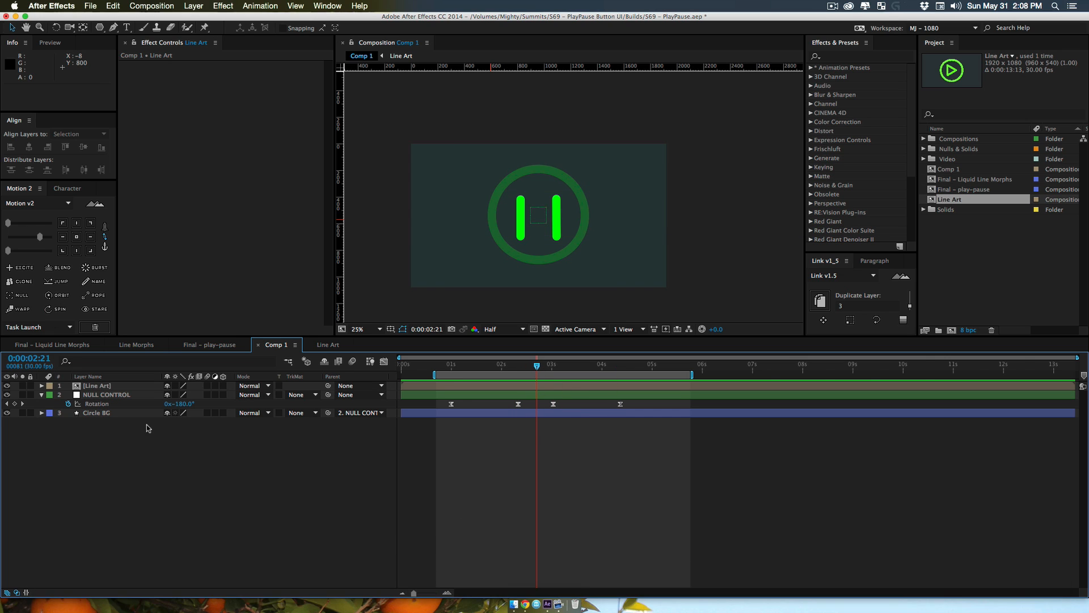
# Apply Motion 2's Warp to the Line Art layer and RAM preview the trailing effect
pyautogui.click(99, 385)
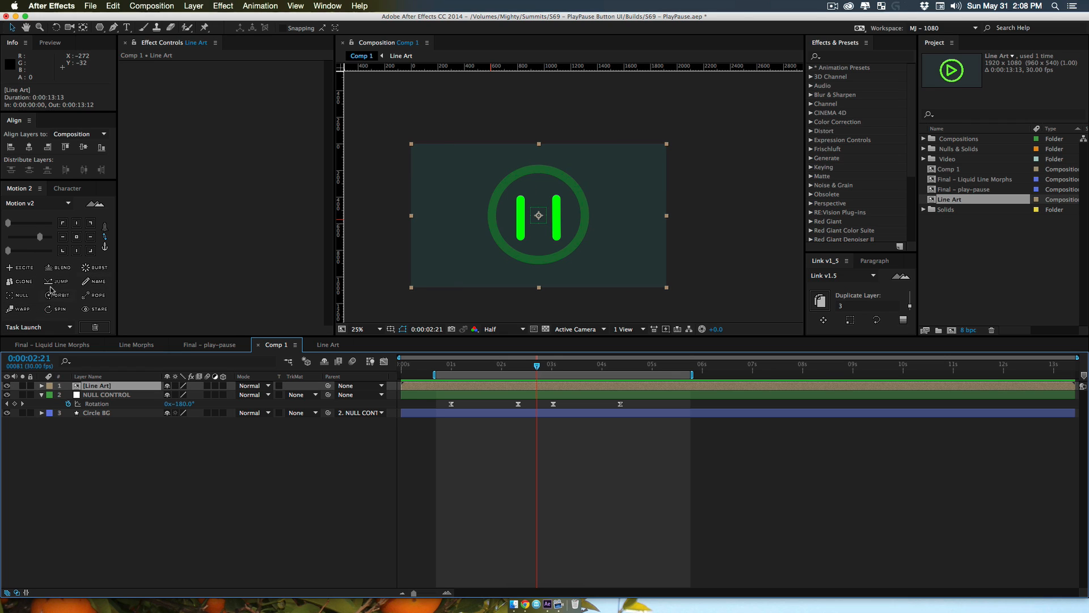
pyautogui.click(19, 309)
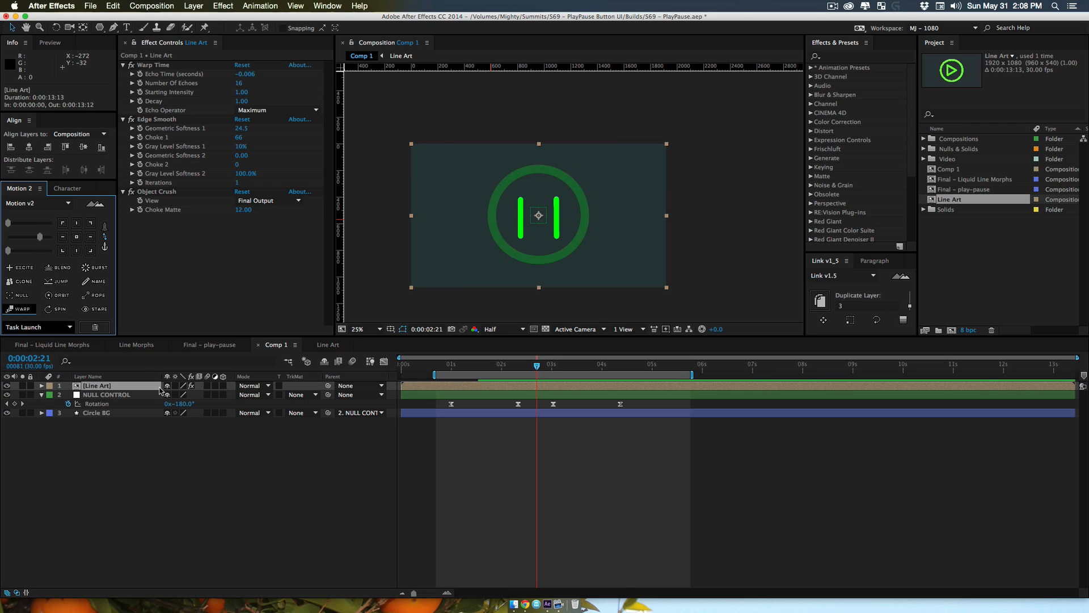
pyautogui.click(250, 481)
pyautogui.press('KP_0')
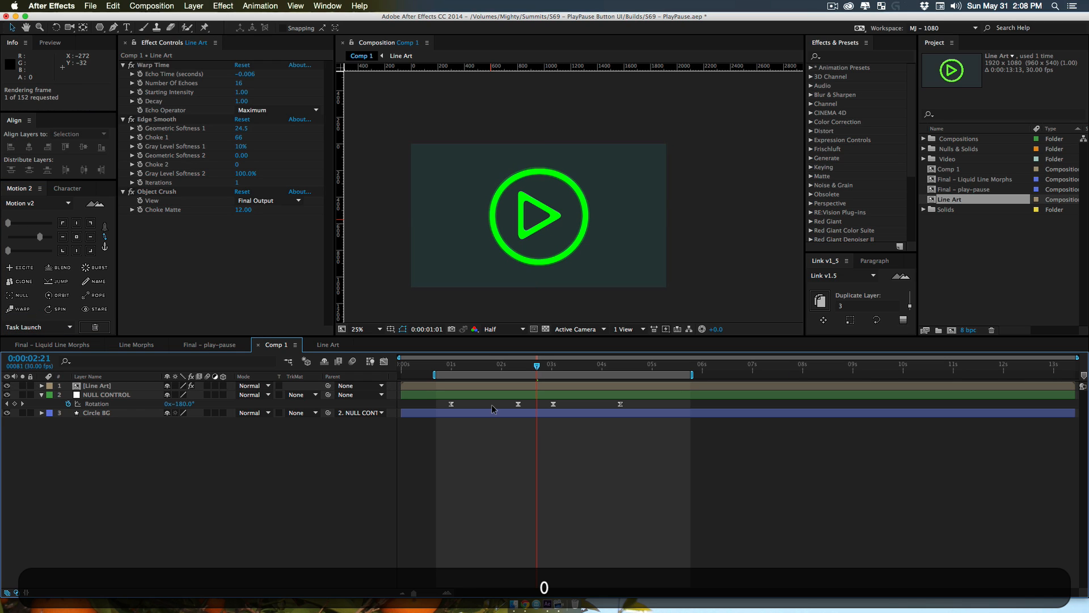
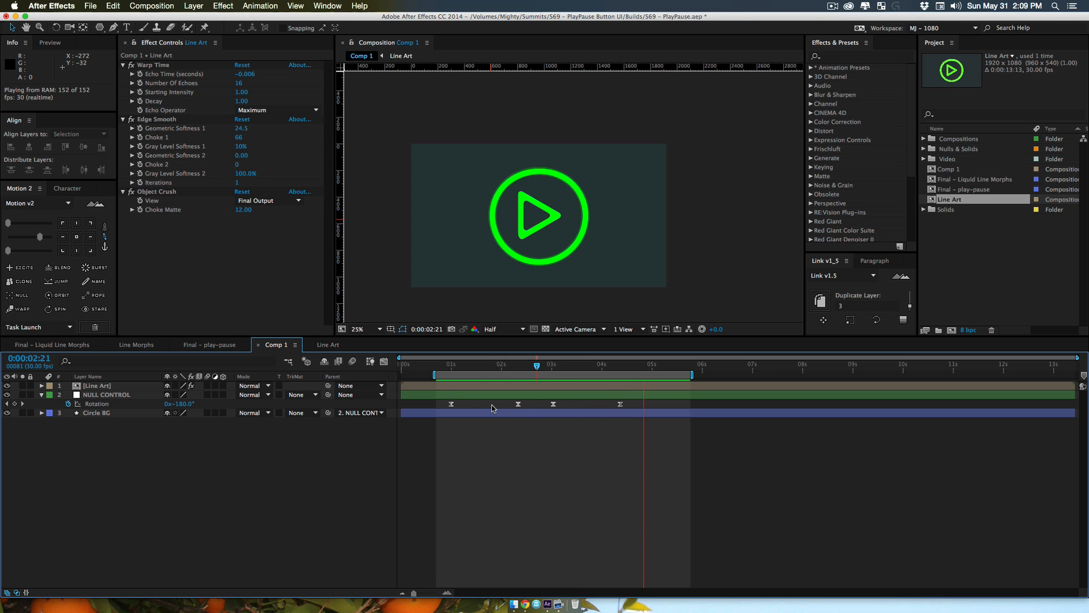
pyautogui.press('space')
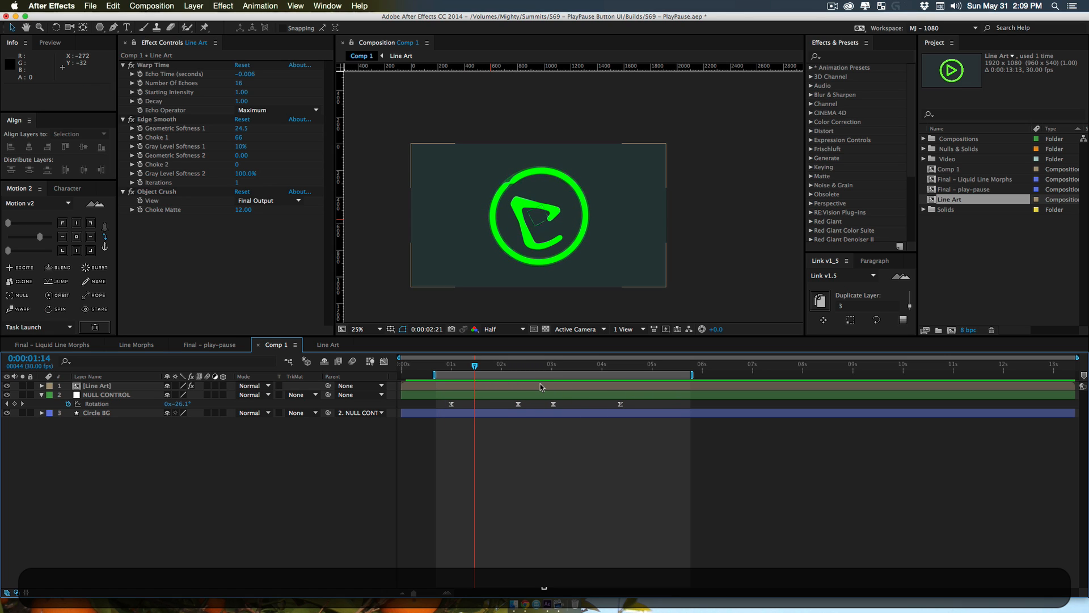
# Inside the Line Art precomp, set the Play Btn and Circle Main stroke width to 91 px, then return to Comp 1 and RAM preview
pyautogui.doubleClick(541, 387)
pyautogui.click(112, 404)
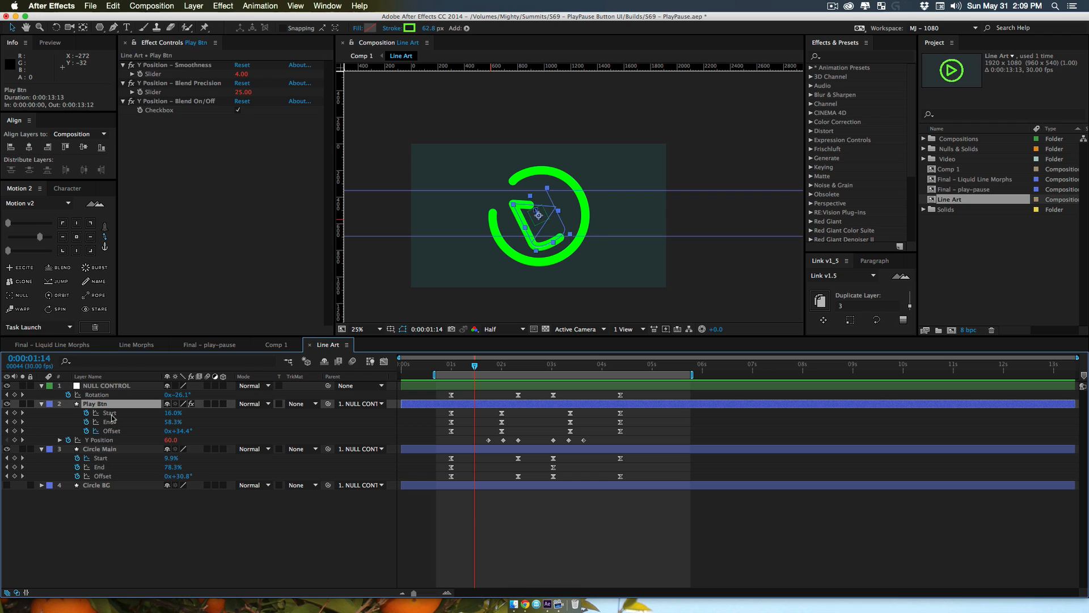
pyautogui.keyDown('shift'); pyautogui.click(116, 449); pyautogui.keyUp('shift')
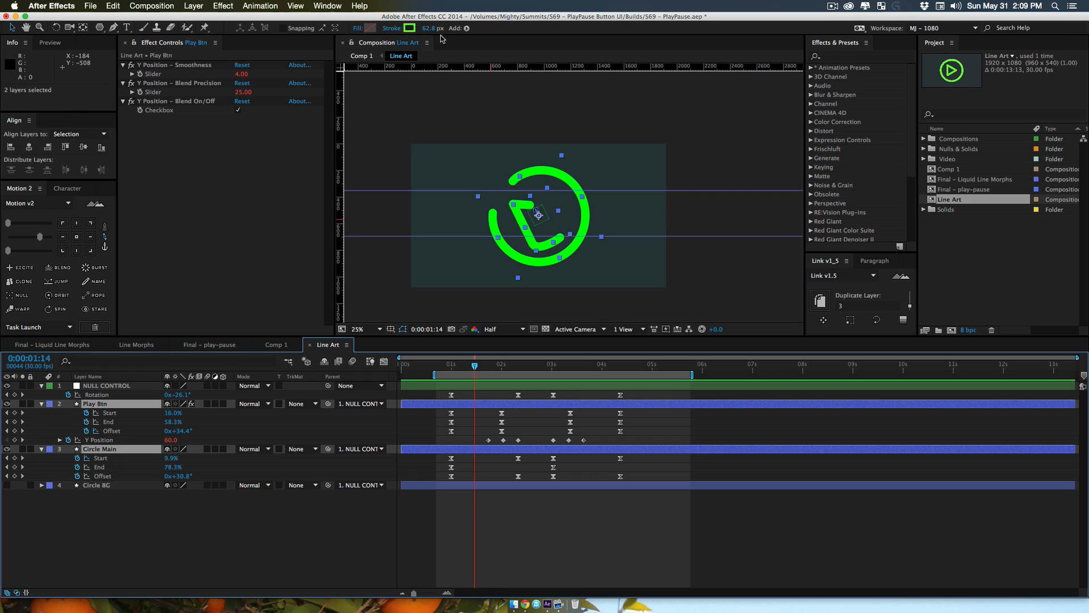
pyautogui.moveTo(434, 28); pyautogui.dragTo(446, 29)
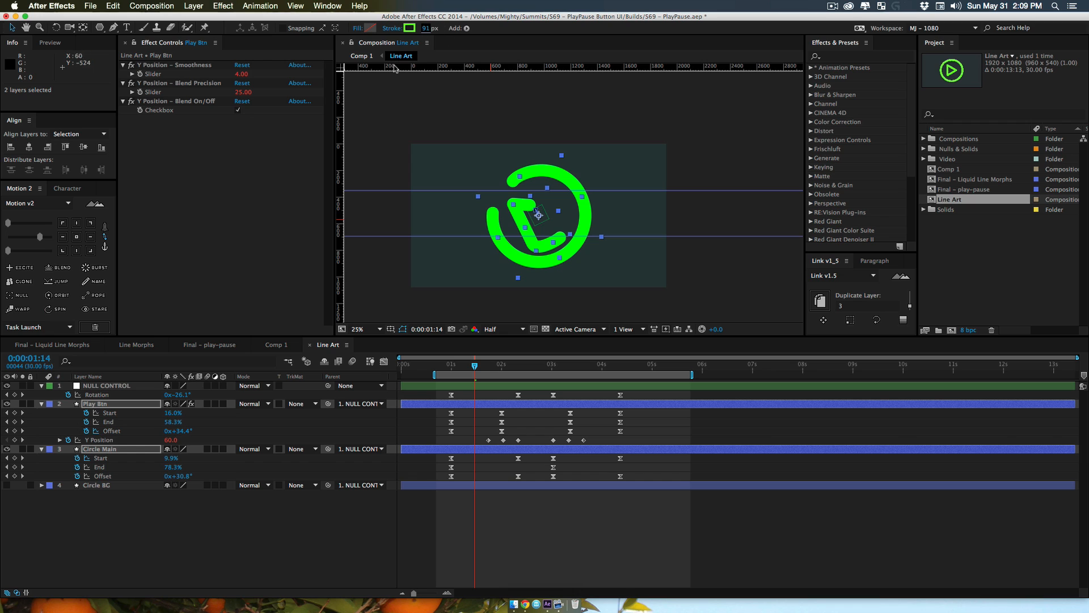
pyautogui.click(363, 57)
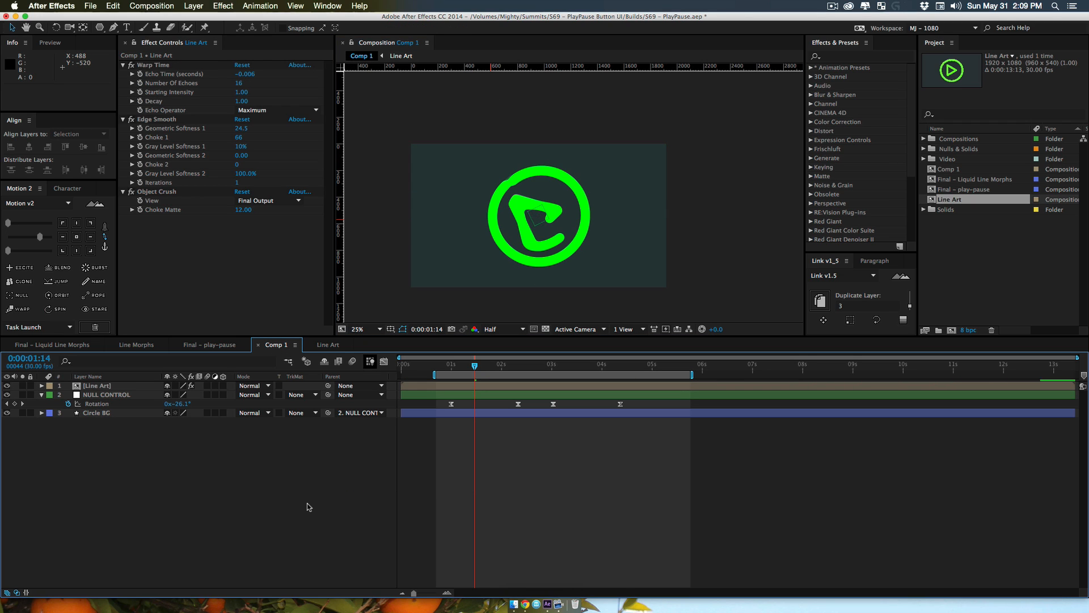
pyautogui.press('KP_0')
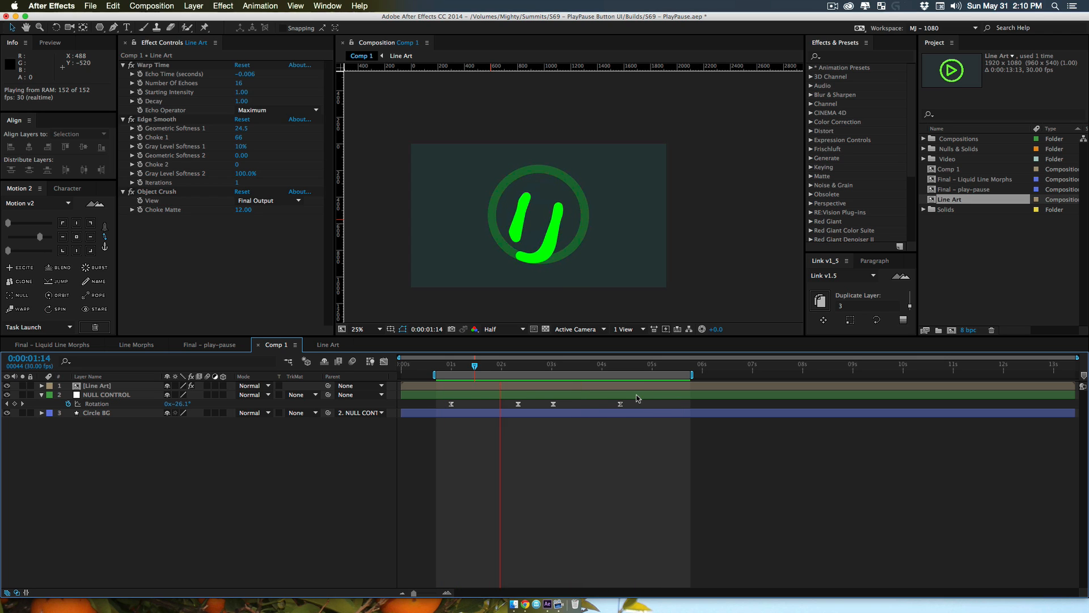
pyautogui.press('space')
# Reopen the Line Art precomp and pre-compose all four of its layers as "Line Art 1" with all attributes moved
pyautogui.doubleClick(96, 385)
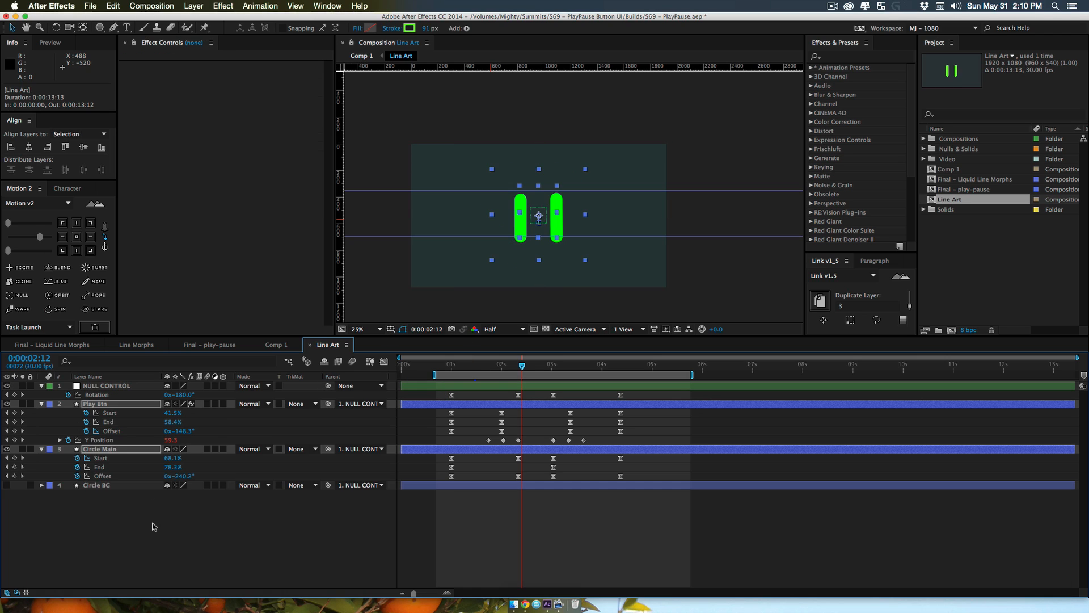
pyautogui.moveTo(113, 514); pyautogui.dragTo(106, 315)
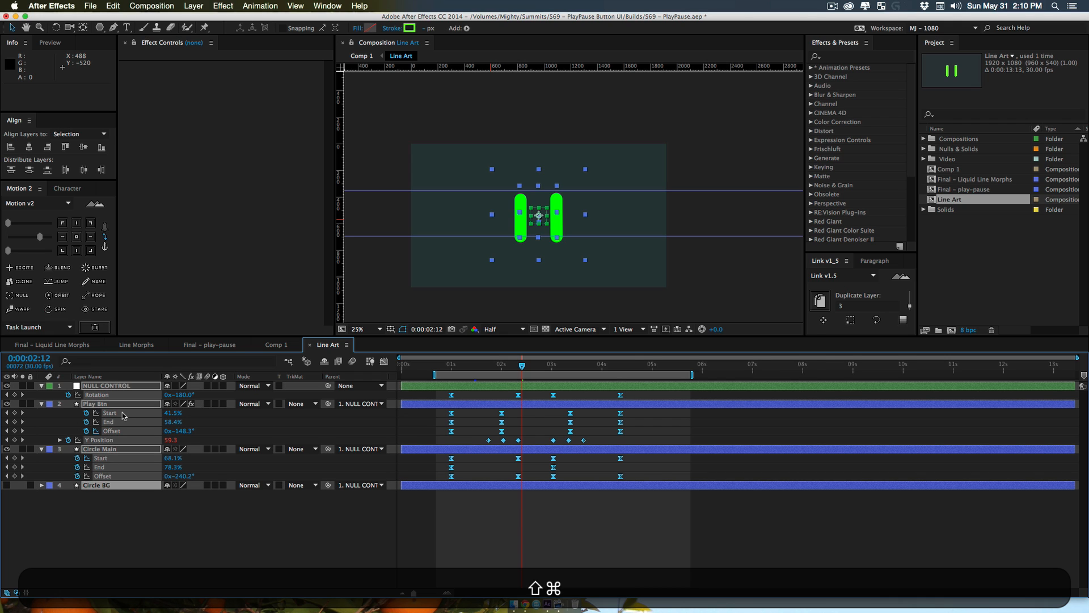
pyautogui.press('super+shift+c')
pyautogui.write('Line ')
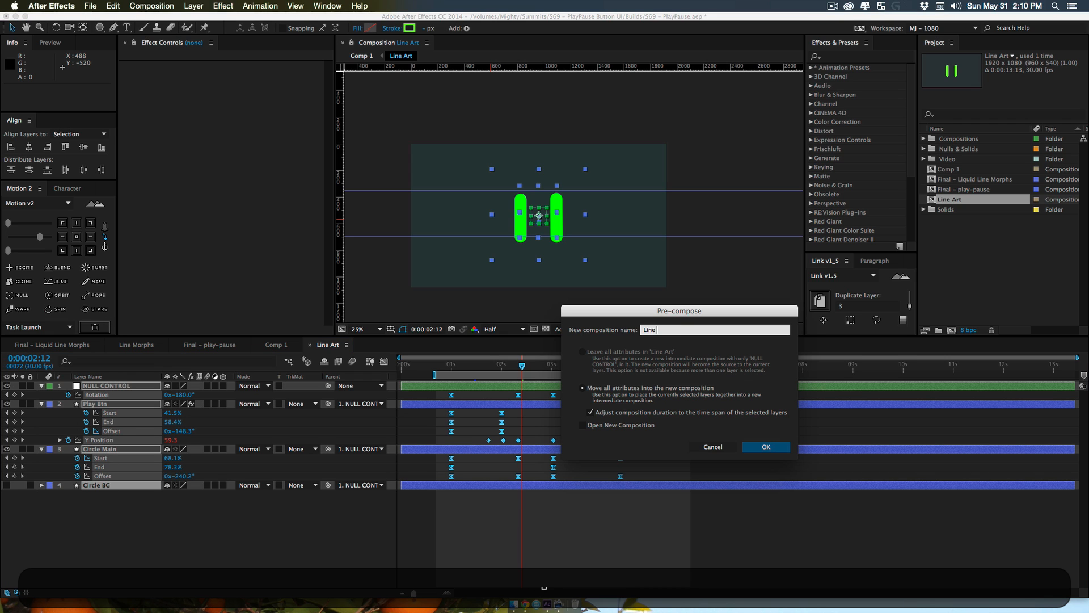
pyautogui.write('ADD')
pyautogui.press('BackSpace')
pyautogui.press('Return')
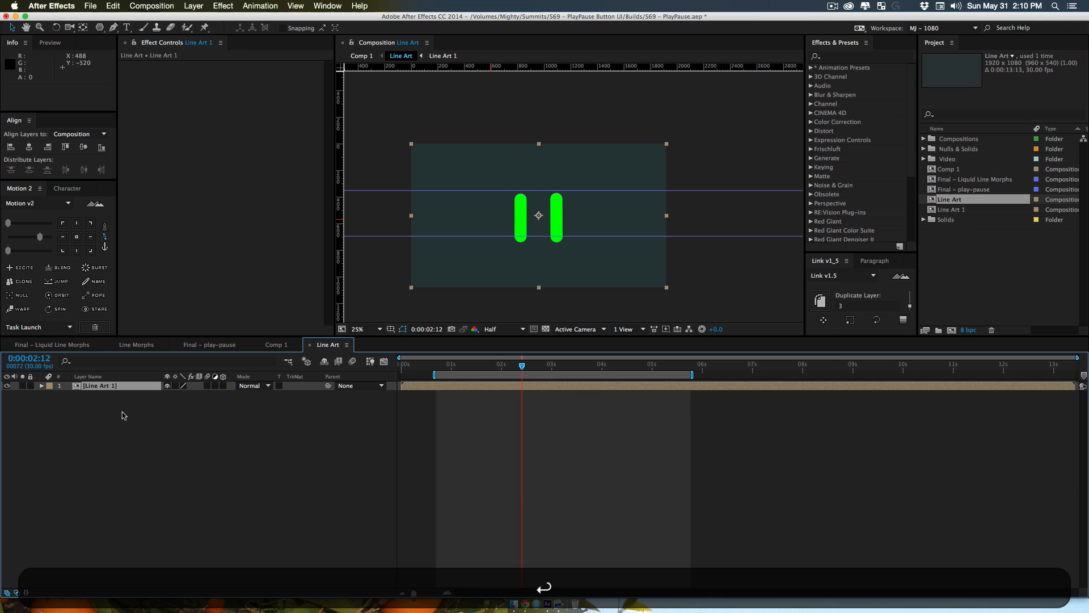
# Duplicate the Line Art 1 layer and apply the Fill effect to the upper copy
pyautogui.press('super+d')
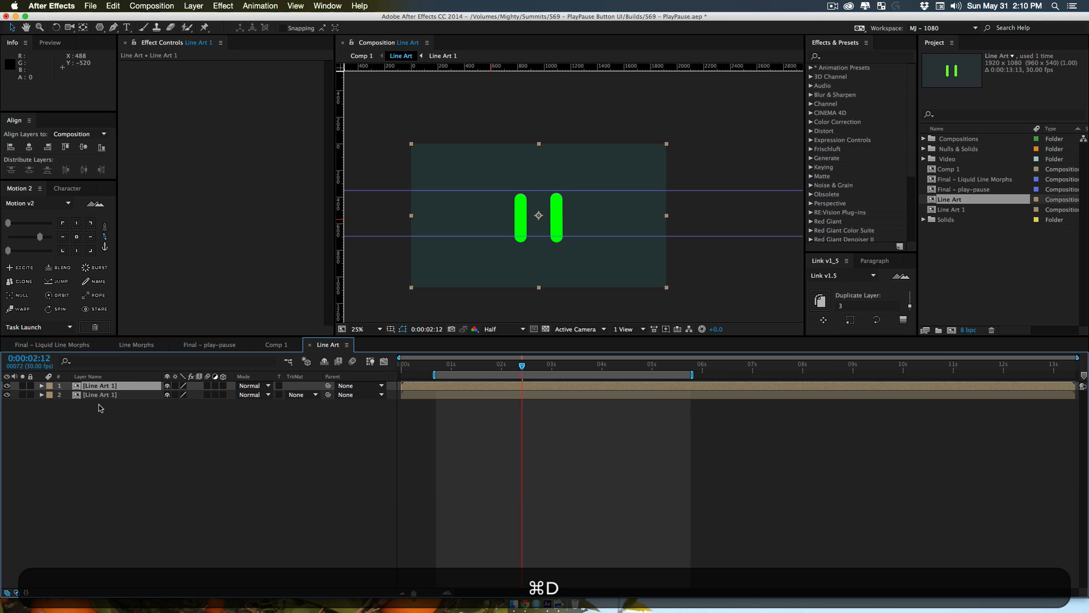
pyautogui.click(872, 55)
pyautogui.write('fill')
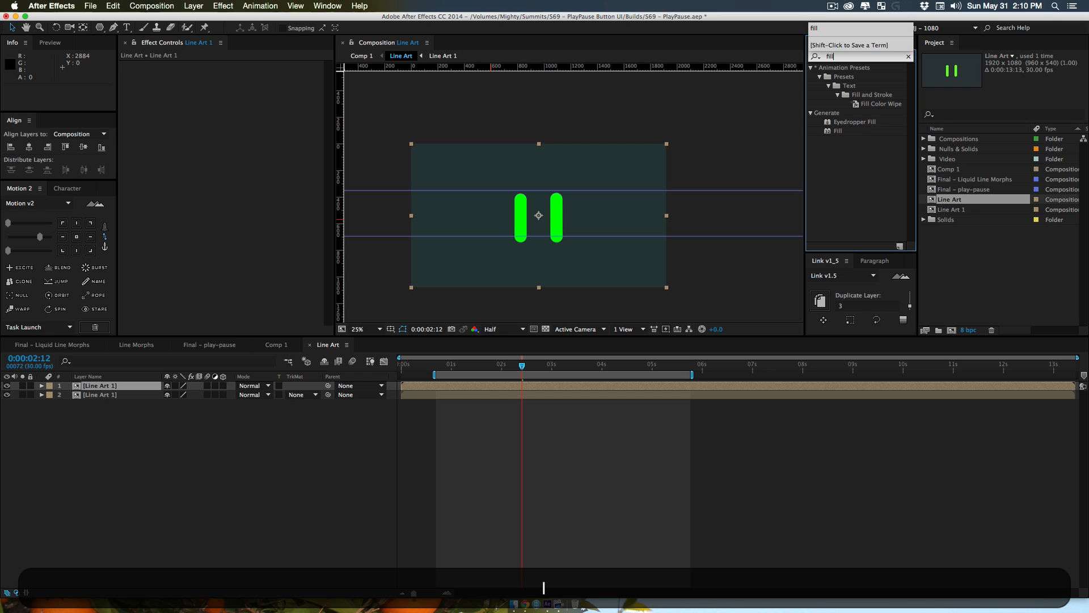
pyautogui.moveTo(838, 131); pyautogui.dragTo(113, 385)
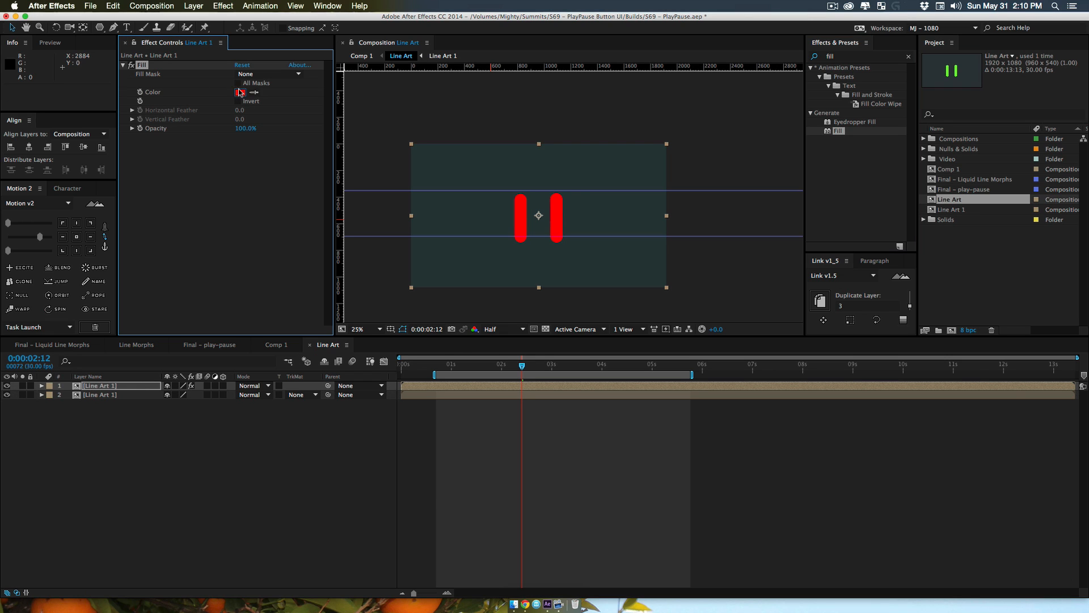
# Sample the green line art as the Fill color, shift its hue to 187° for cyan 2DE3FB, and enable the Fill
pyautogui.click(240, 92)
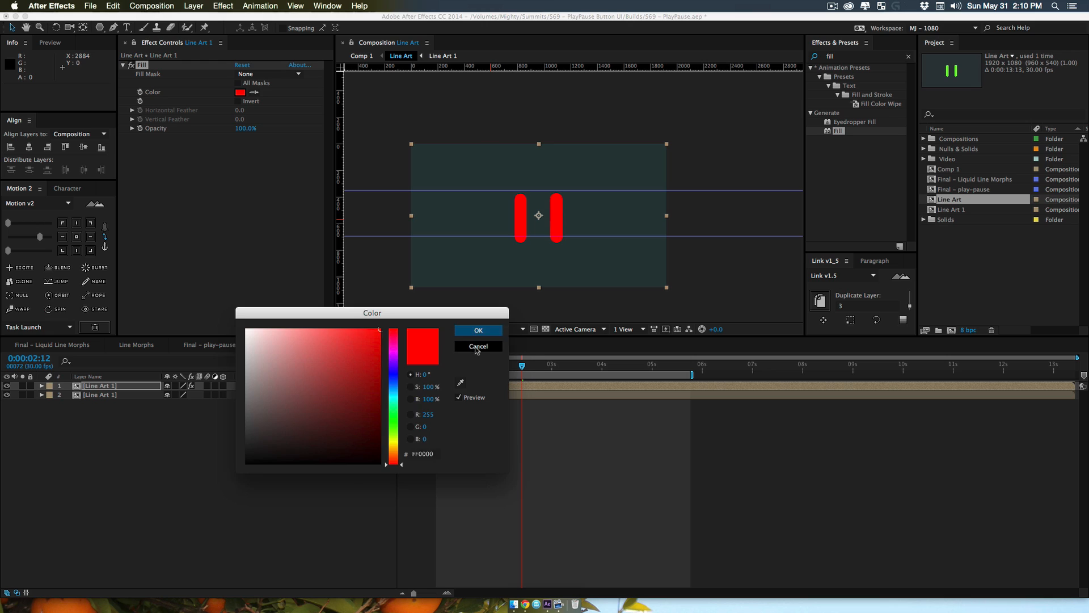
pyautogui.click(478, 346)
pyautogui.click(134, 69)
pyautogui.click(254, 92)
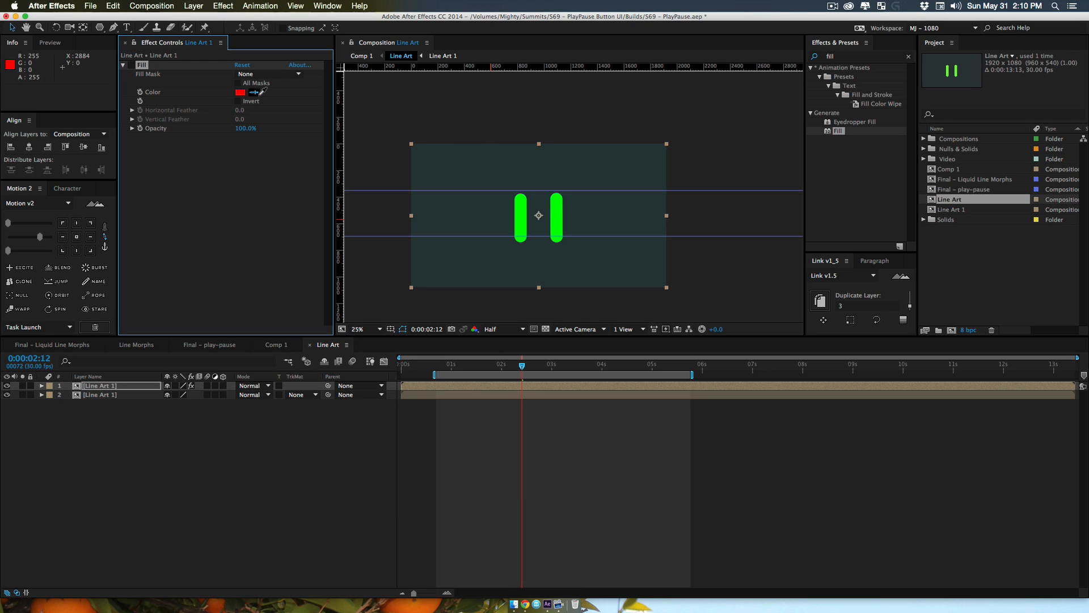
pyautogui.click(525, 213)
pyautogui.click(240, 94)
pyautogui.moveTo(430, 376); pyautogui.dragTo(471, 375)
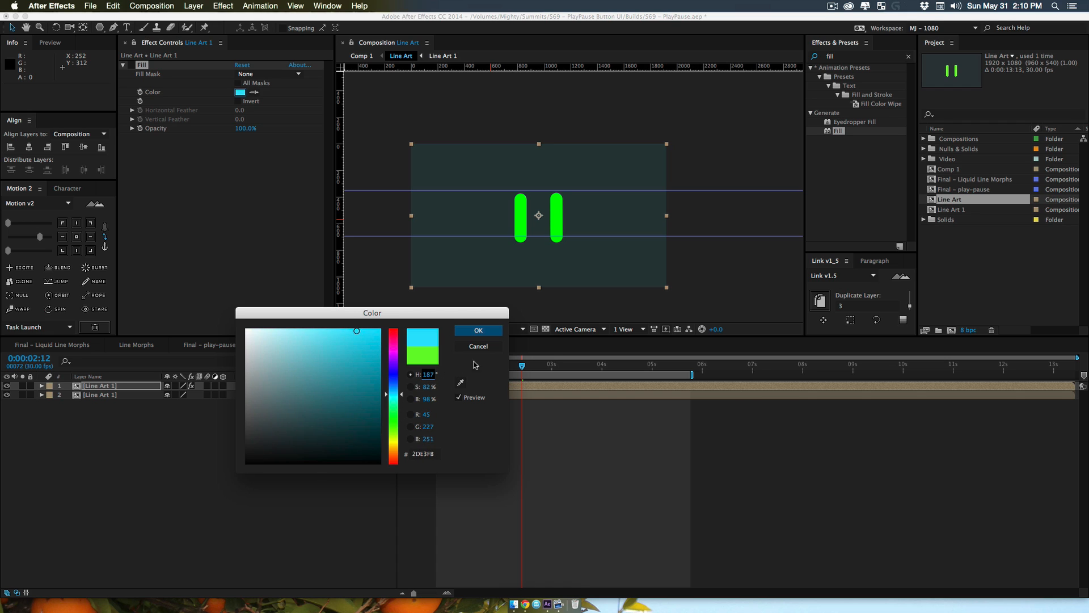
pyautogui.click(478, 330)
pyautogui.click(280, 401)
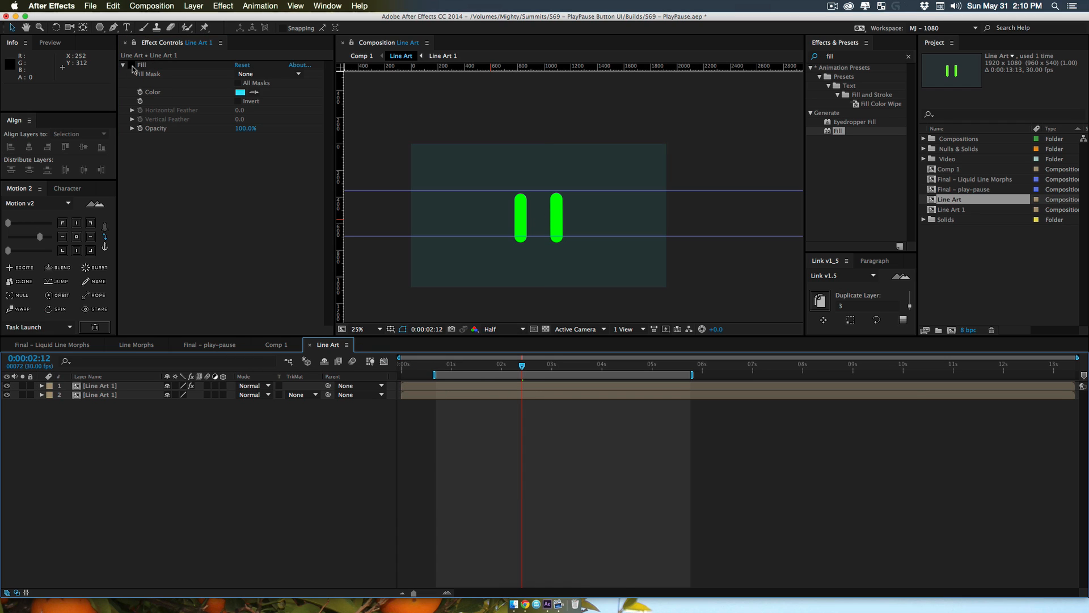
pyautogui.click(113, 387)
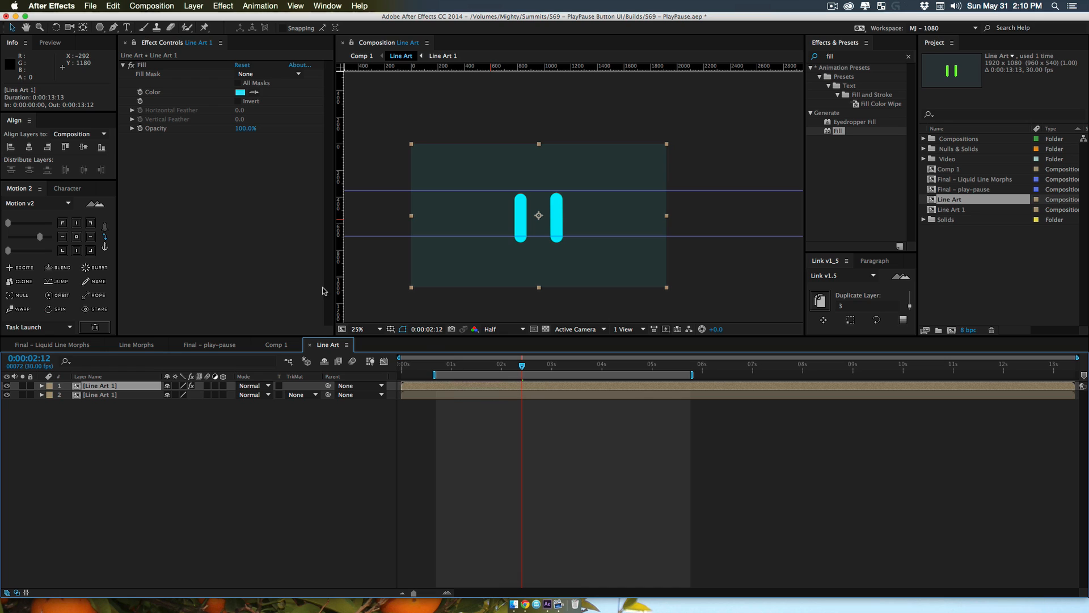
# At 0:00:01:17, nudge the cyan Line Art 1 layer one frame later than the green copy and play the animation
pyautogui.moveTo(479, 371)
pyautogui.mouseDown()
pyautogui.moveTo(462, 369)
pyautogui.moveTo(480, 369)
pyautogui.mouseUp()
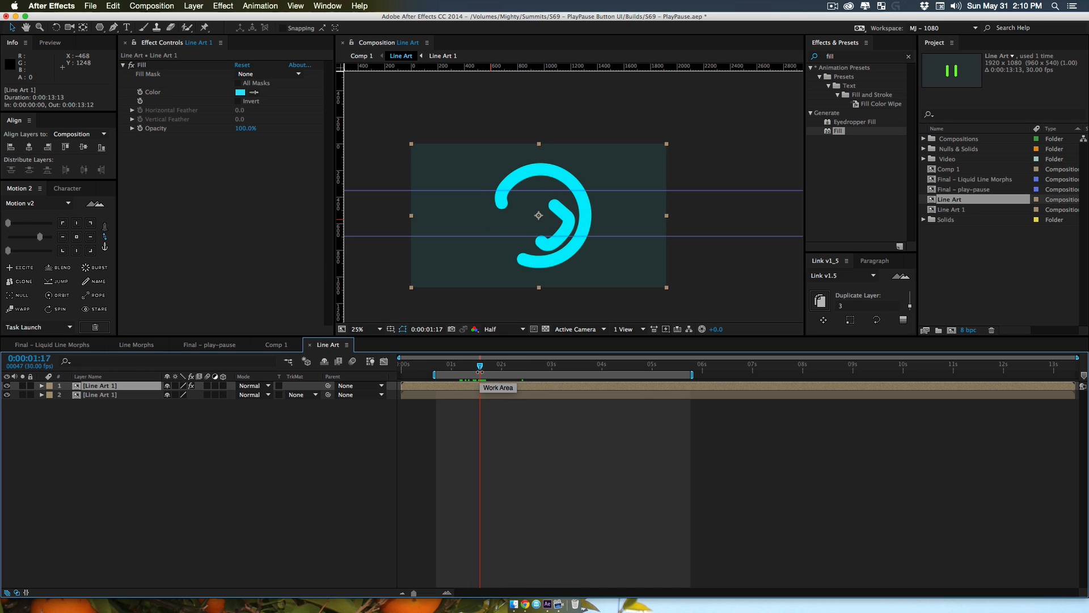
pyautogui.press('alt')
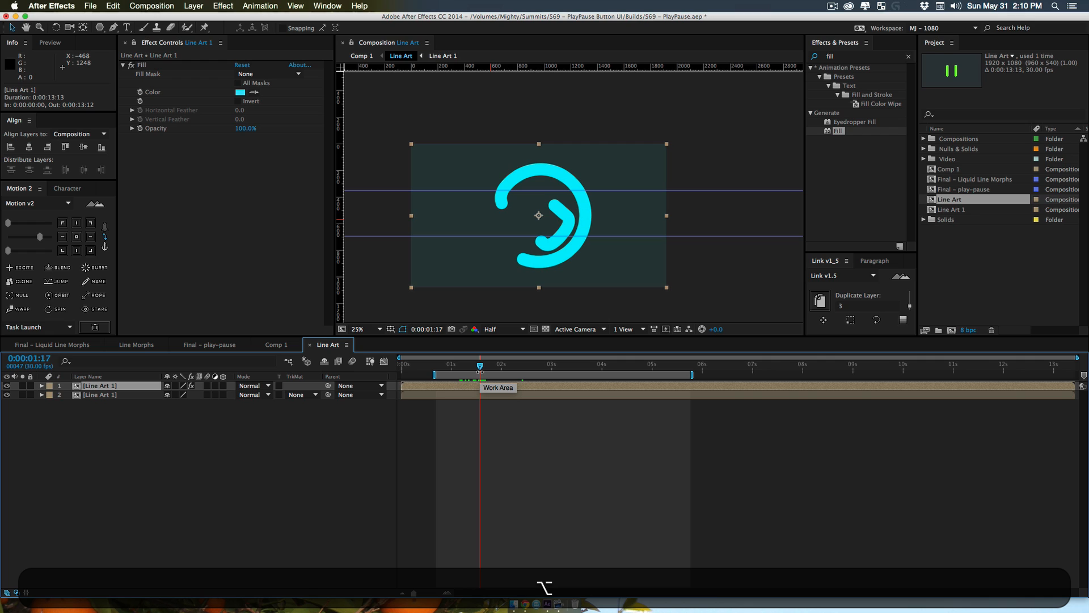
pyautogui.hotkey('alt', 'pagedown')
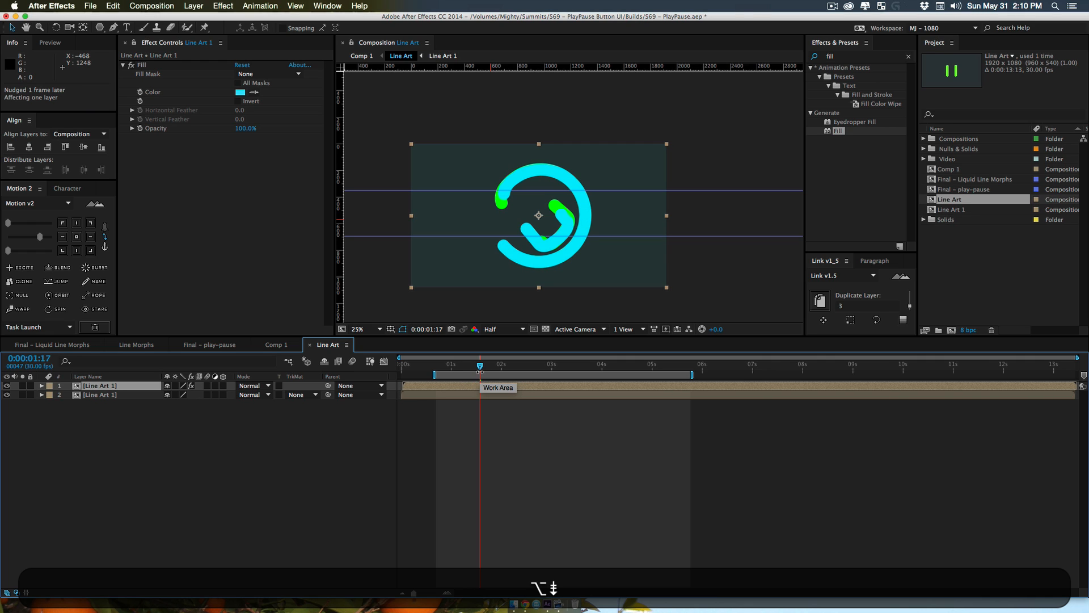
pyautogui.hotkey('alt', 'pagedown')
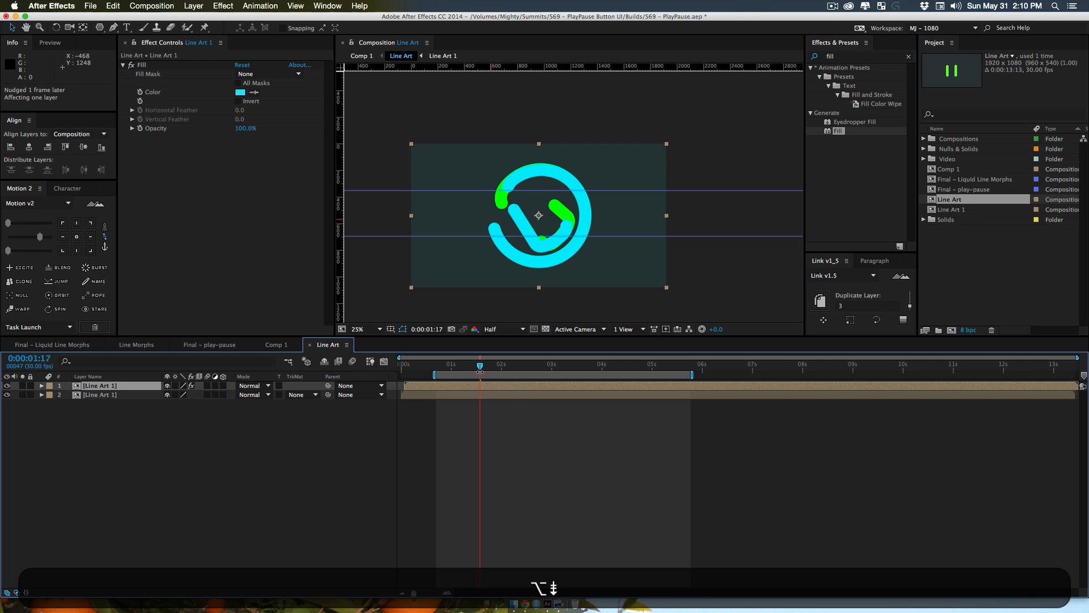
pyautogui.hotkey('alt', 'pageup')
pyautogui.hotkey('alt', 'pageup')
pyautogui.hotkey('alt', 'pagedown')
pyautogui.hotkey('alt', 'space')
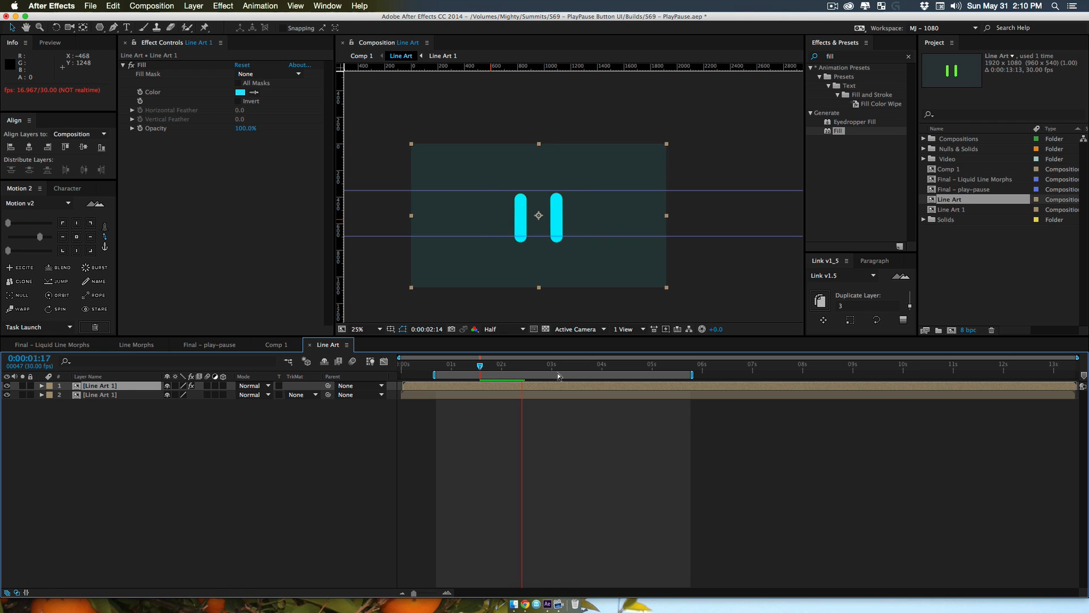
pyautogui.press('space')
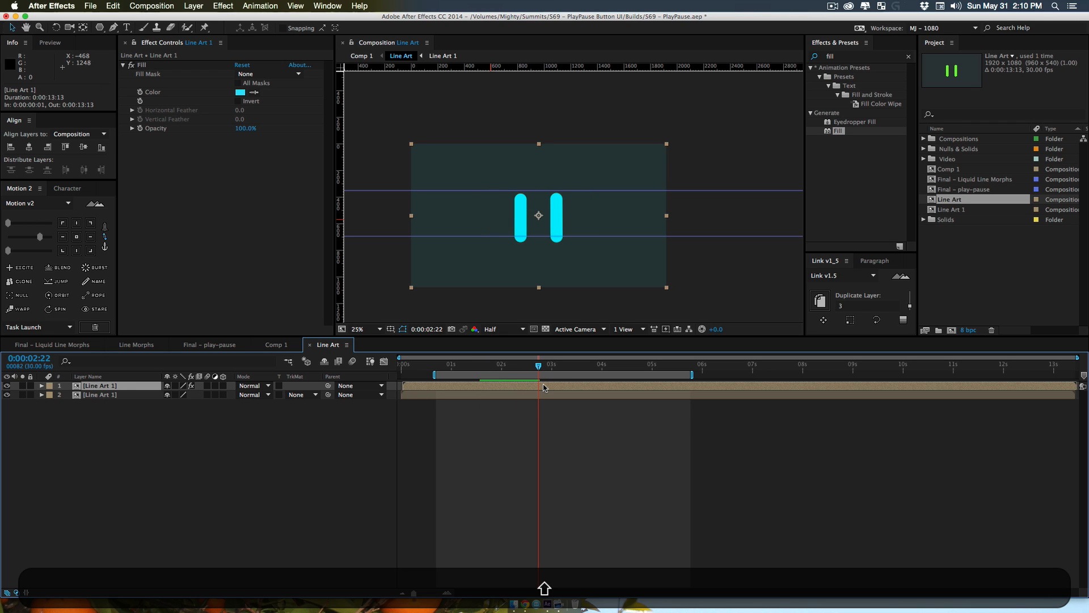
# Split the cyan Line Art 1 layer at 0:00:02:22 and nudge its second part slightly earlier, checking the offset at 0:00:03:13
pyautogui.press('shift+super+d')
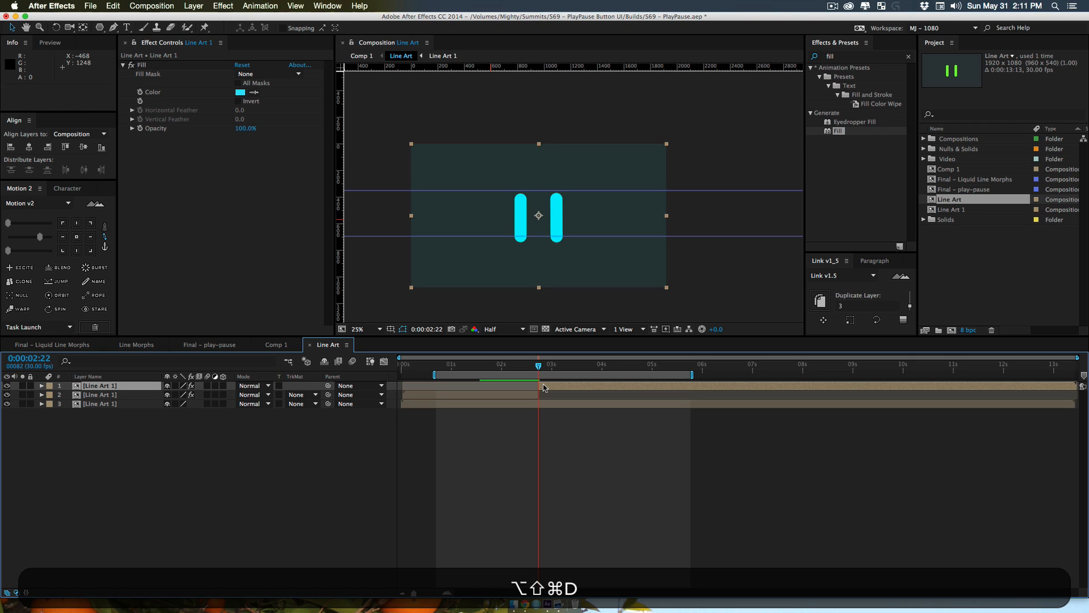
pyautogui.hotkey('alt', 'pageup')
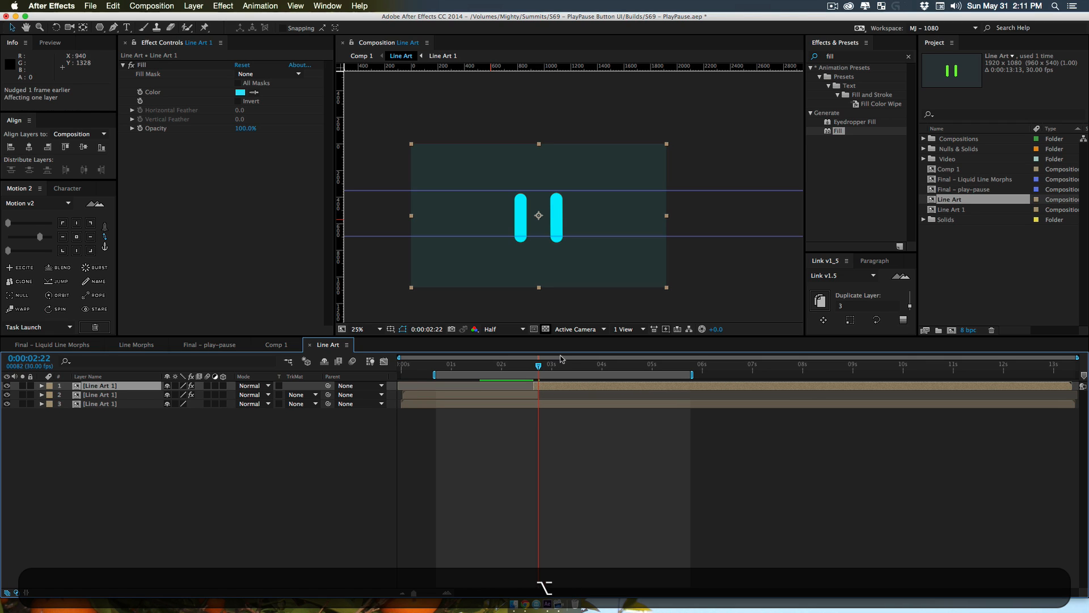
pyautogui.moveTo(551, 368); pyautogui.dragTo(572, 384)
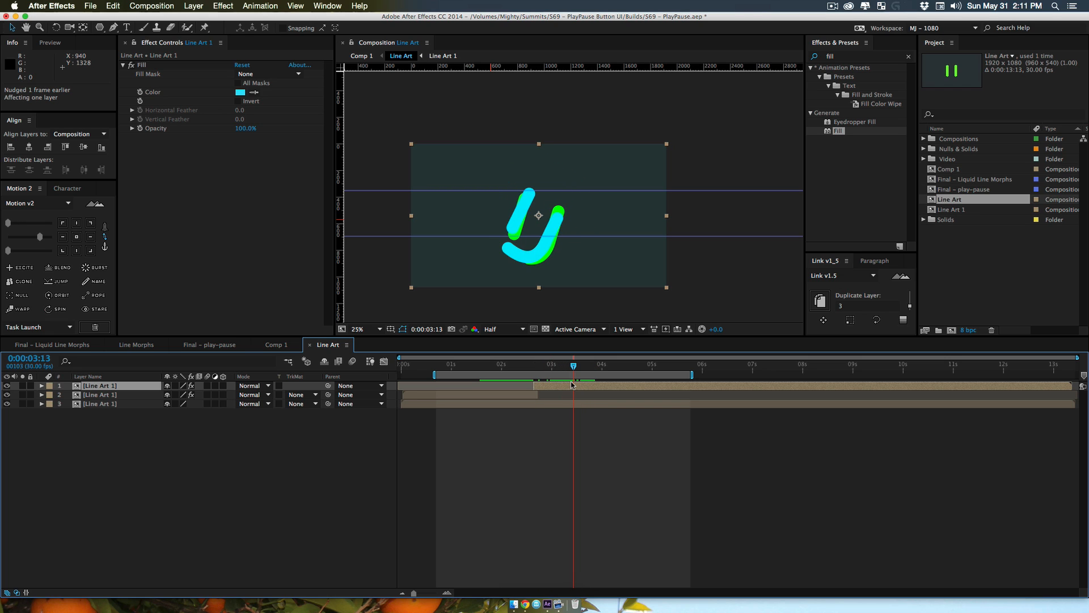
pyautogui.hotkey('alt', 'pagedown')
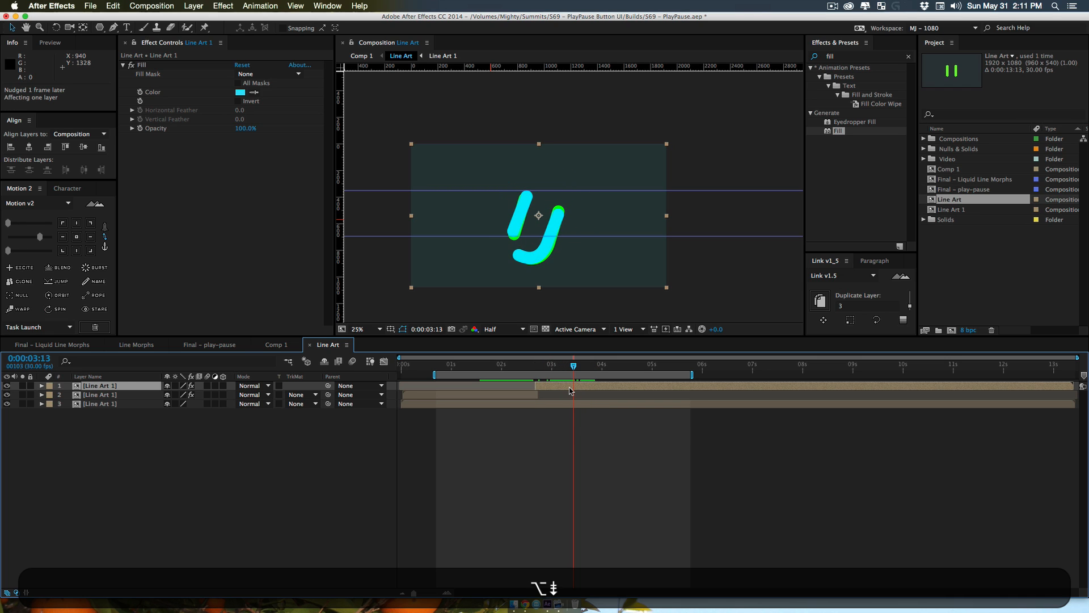
# Preview the offset animation, move both cyan Line Art 1 layers beneath the green copy, and play it back again
pyautogui.press('KP_0')
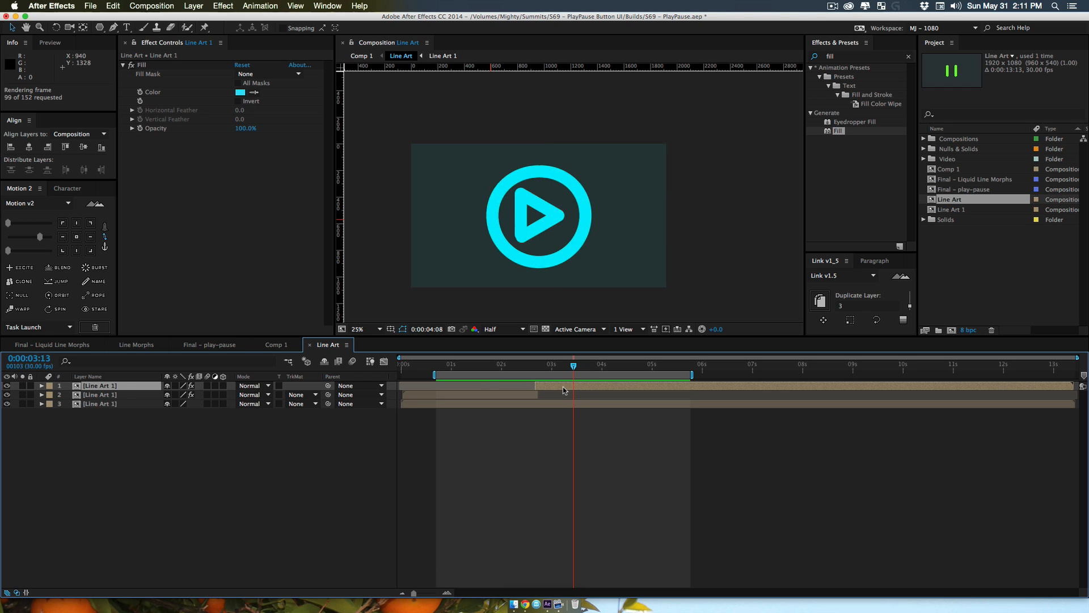
pyautogui.press('space')
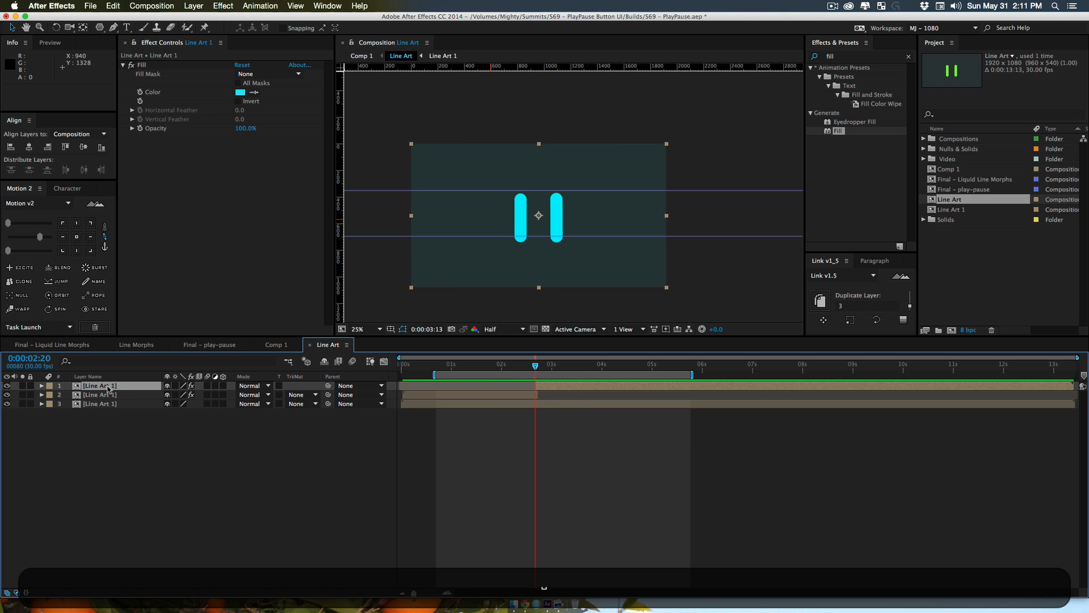
pyautogui.keyDown('shift'); pyautogui.click(110, 393); pyautogui.keyUp('shift')
pyautogui.press('super+bracketleft')
pyautogui.click(158, 433)
pyautogui.press('KP_0')
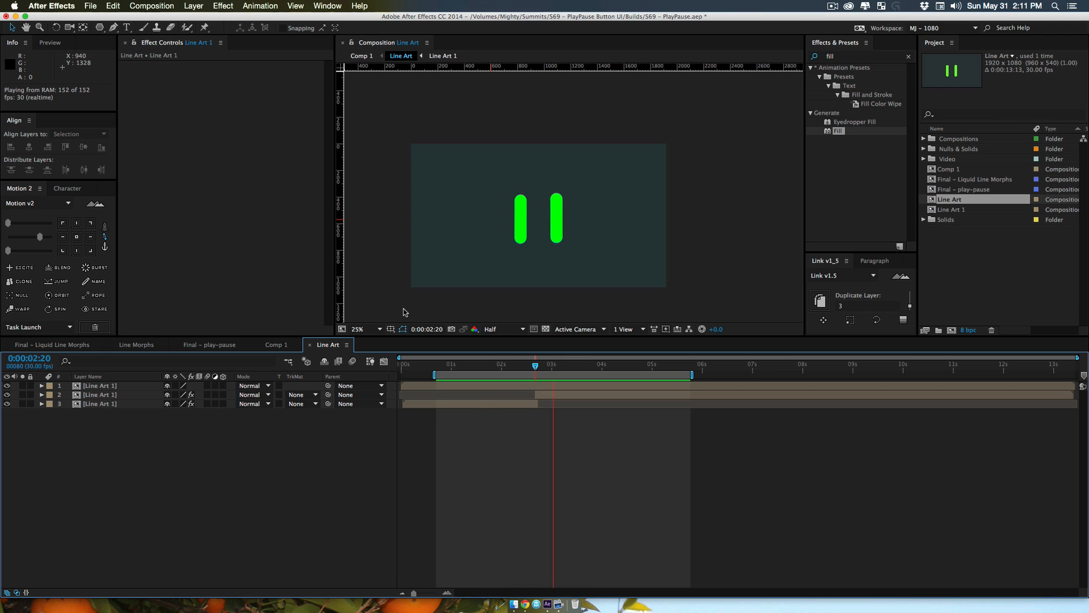
# Return to Comp 1 and preview the combined line art, rotation and background ring animation
pyautogui.click(368, 57)
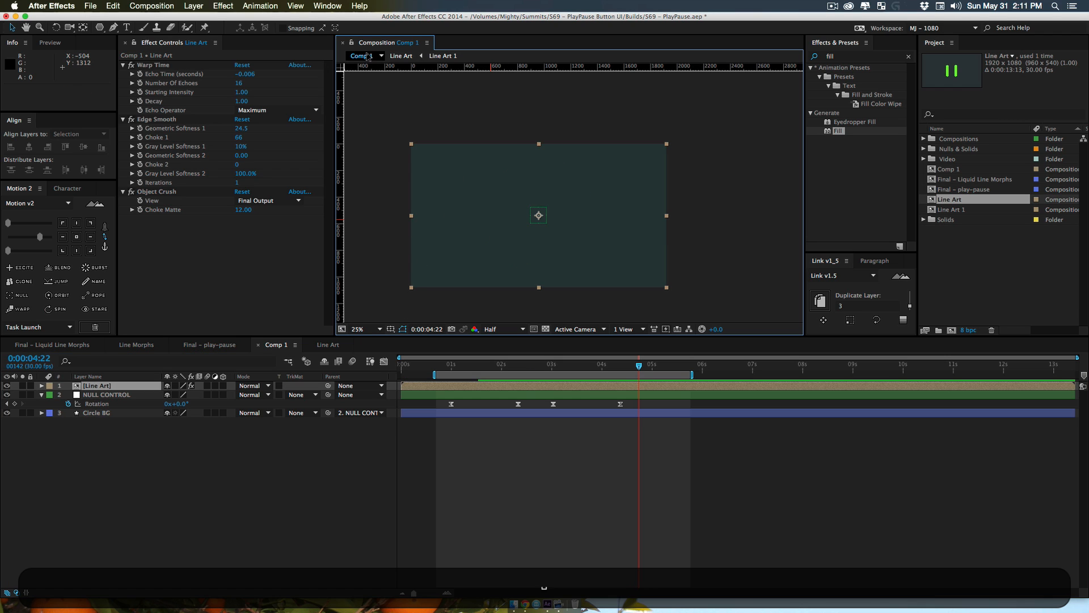
pyautogui.click(285, 495)
pyautogui.press('0')
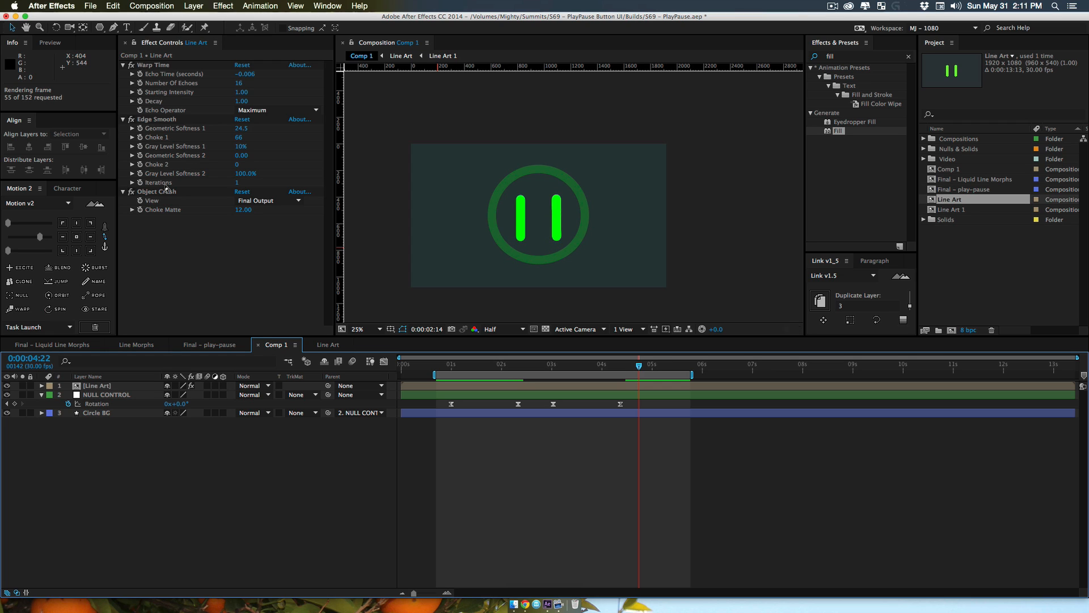
pyautogui.press('KP_0')
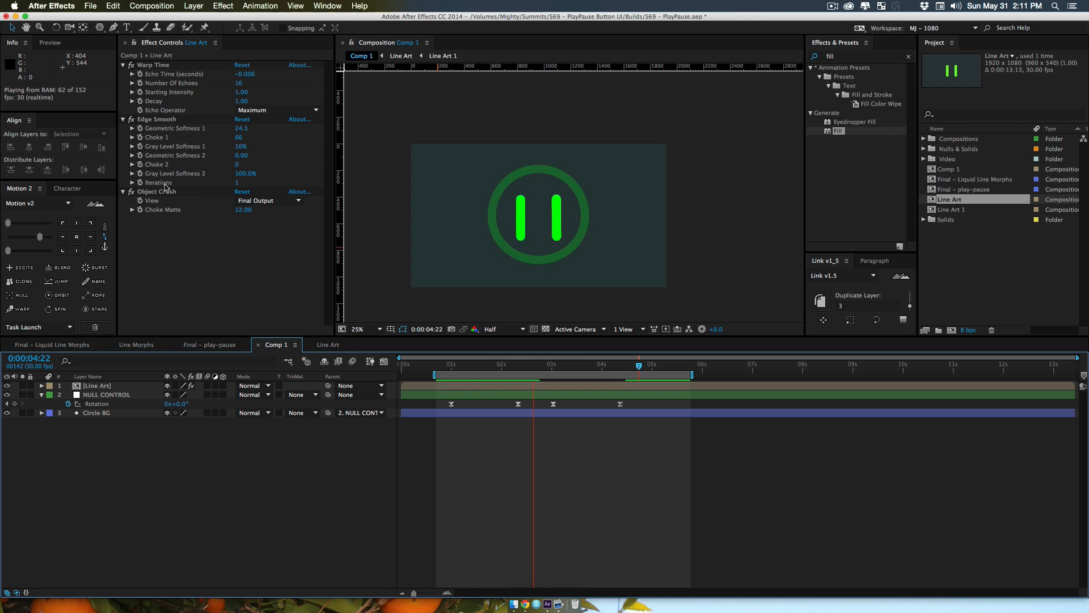
pyautogui.press('KP_0')
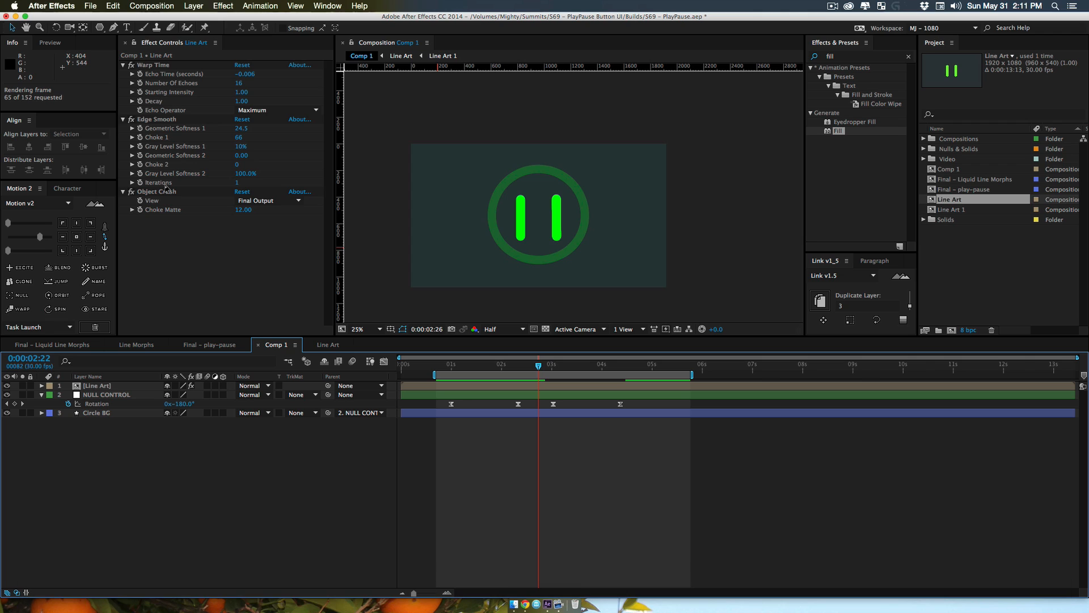